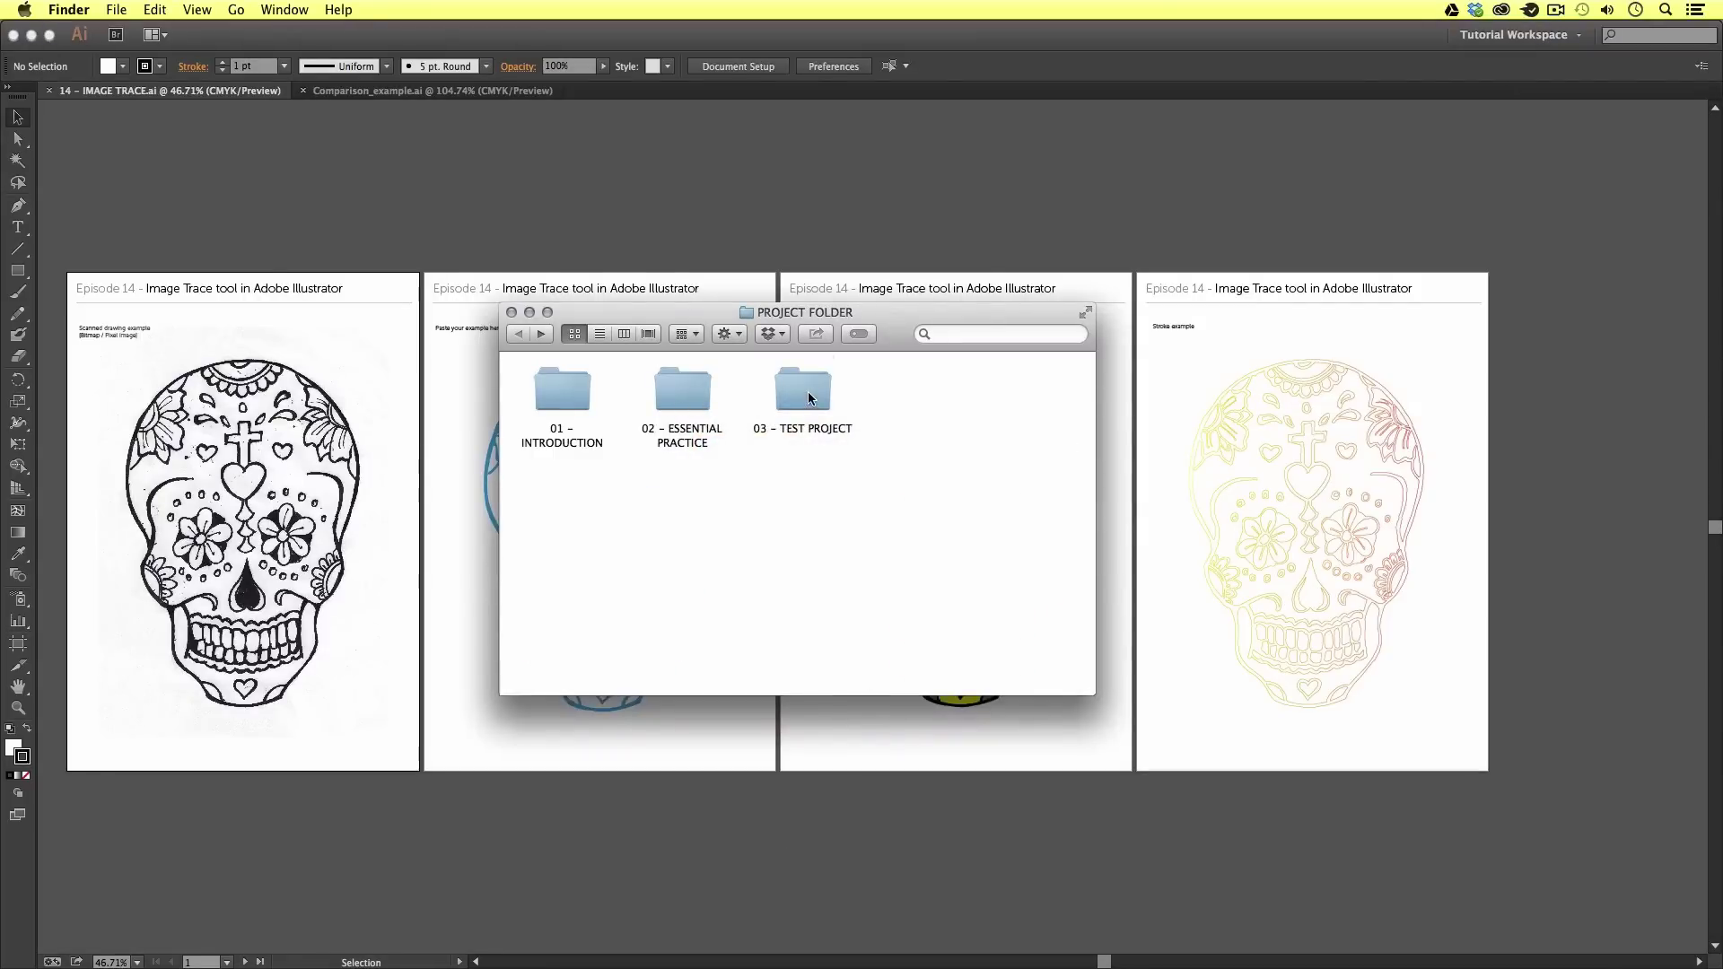
Open 14 - IMAGE TRACE.ai from the project folder's 03 - TEST PROJECT, 01 - SET UP, 14 - IMAGE TRACE, VERSIONS, 01 - CC subfolder
double_click(809, 400)
double_click(557, 390)
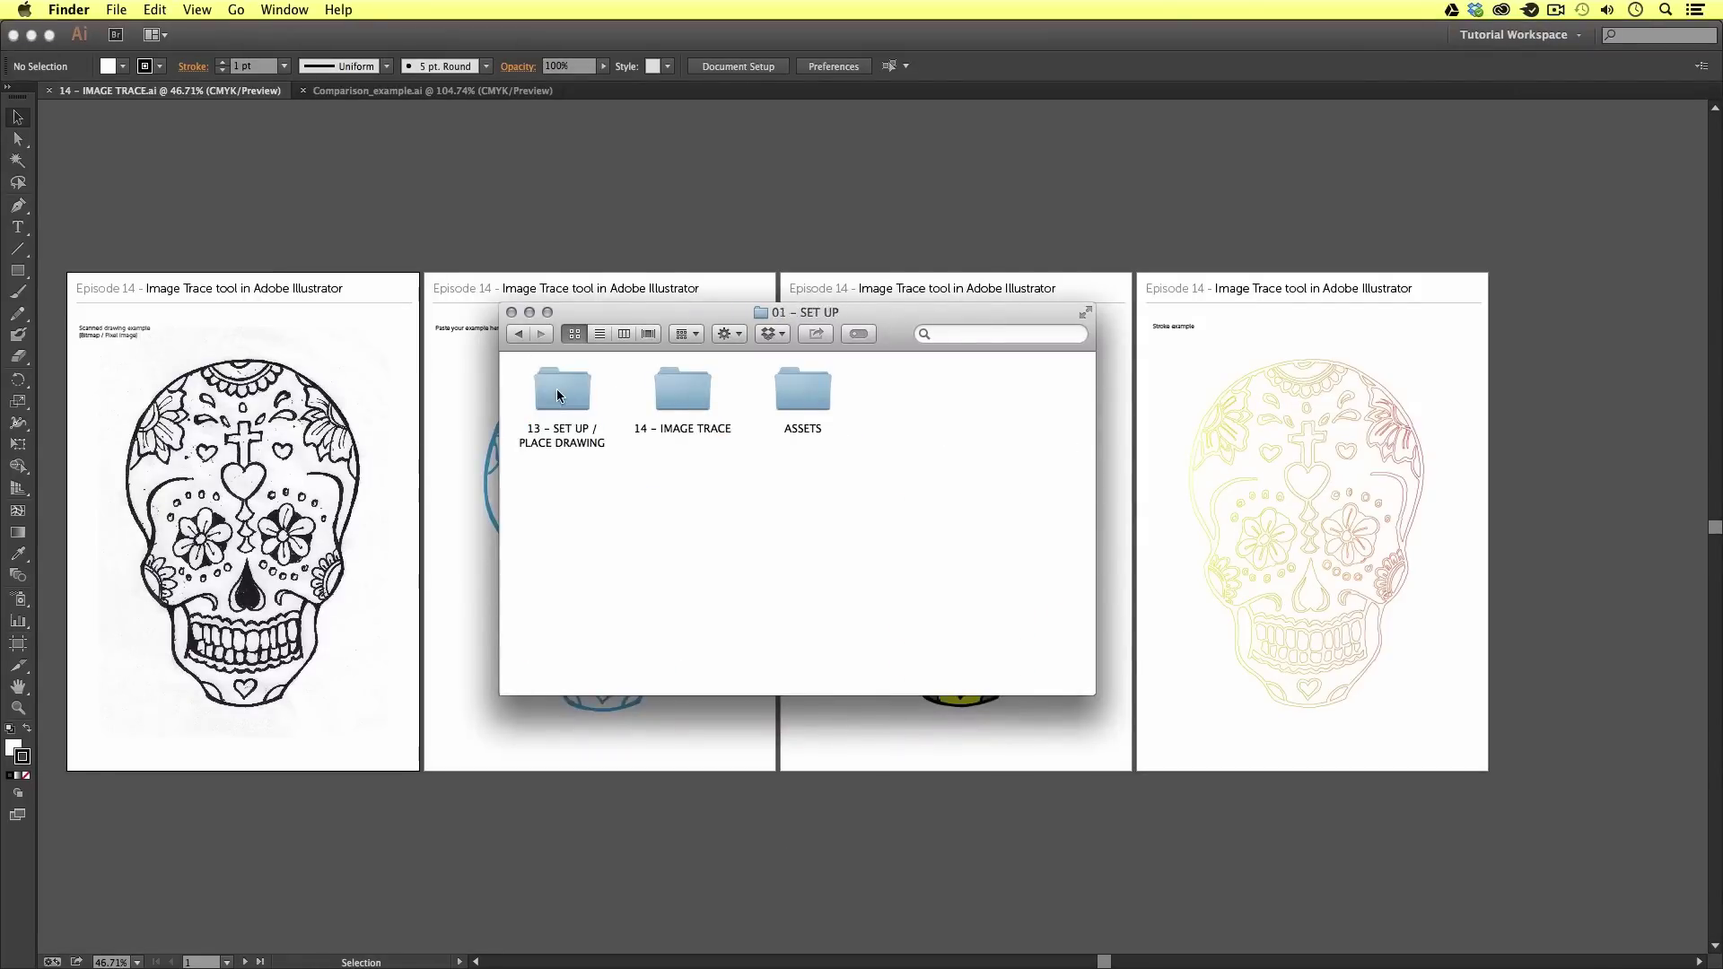
click(686, 398)
double_click(688, 401)
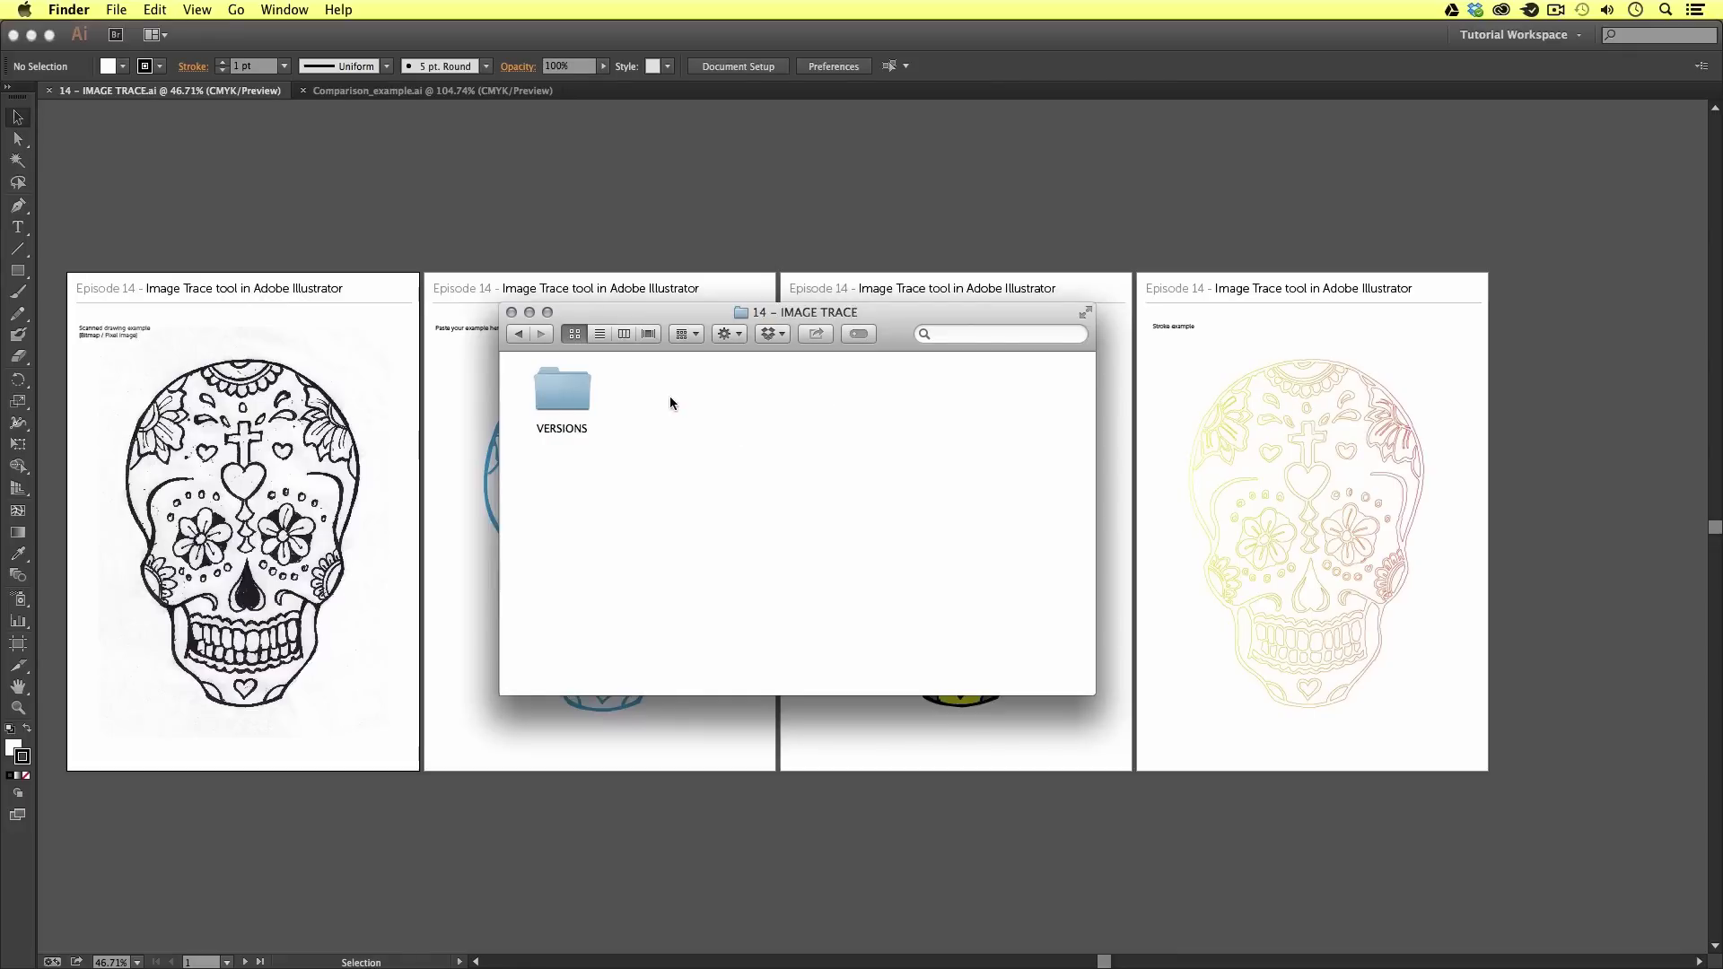
double_click(560, 396)
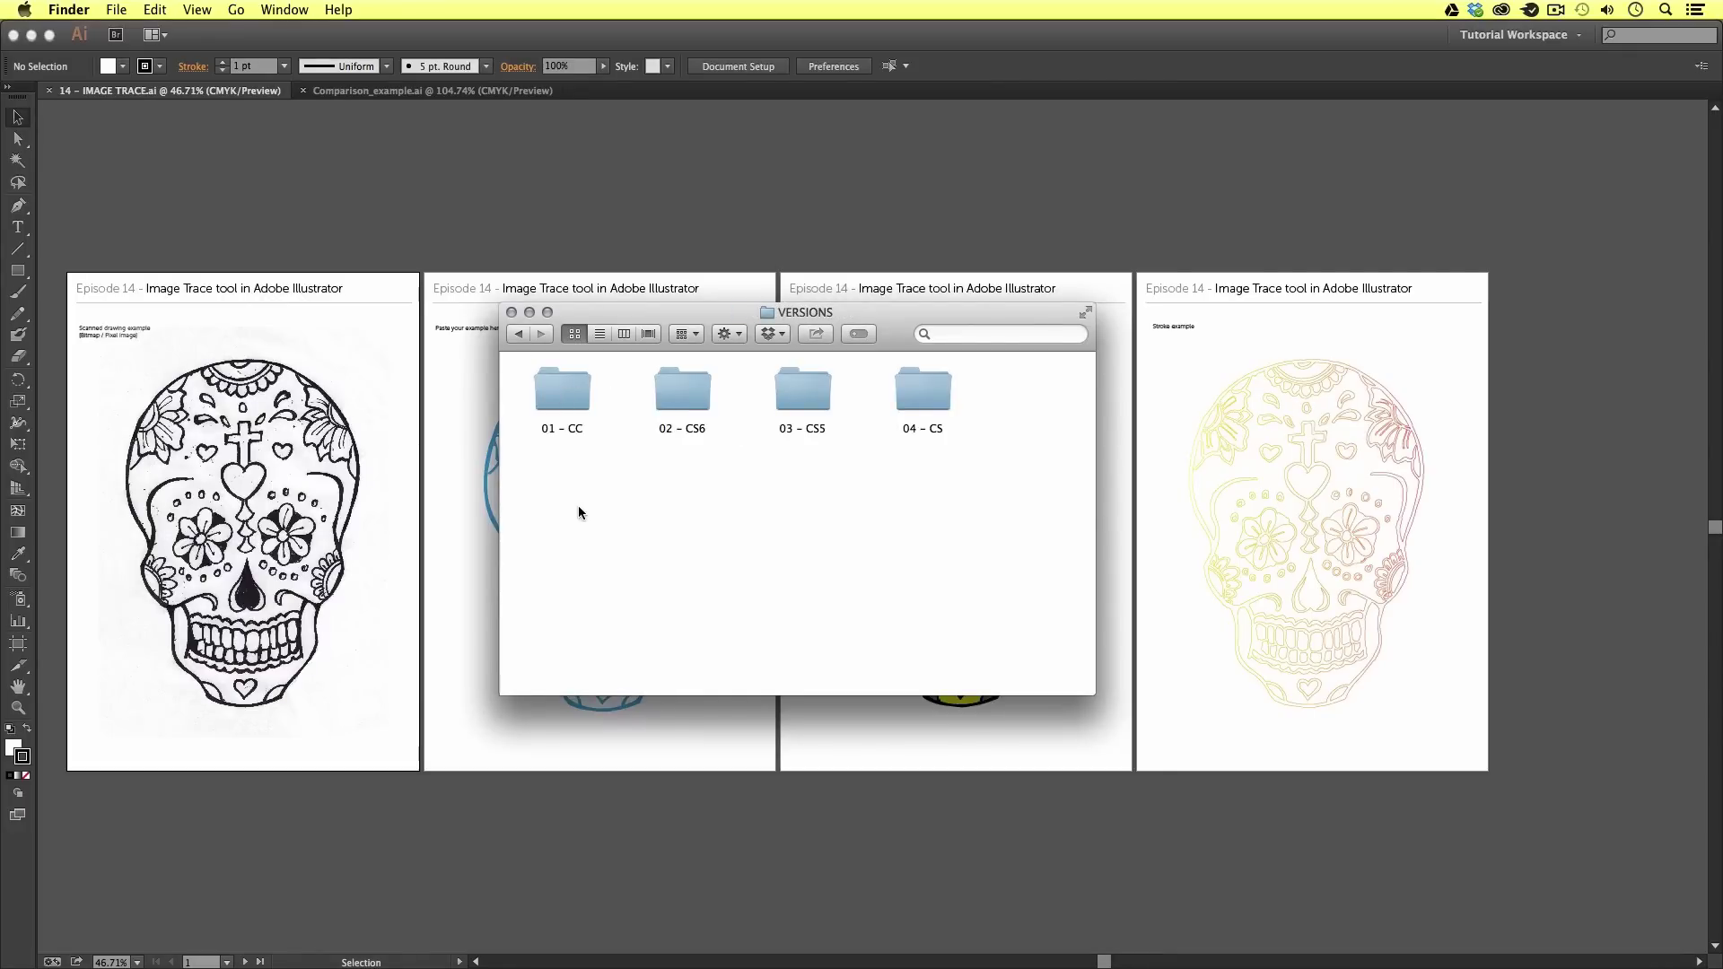
double_click(560, 387)
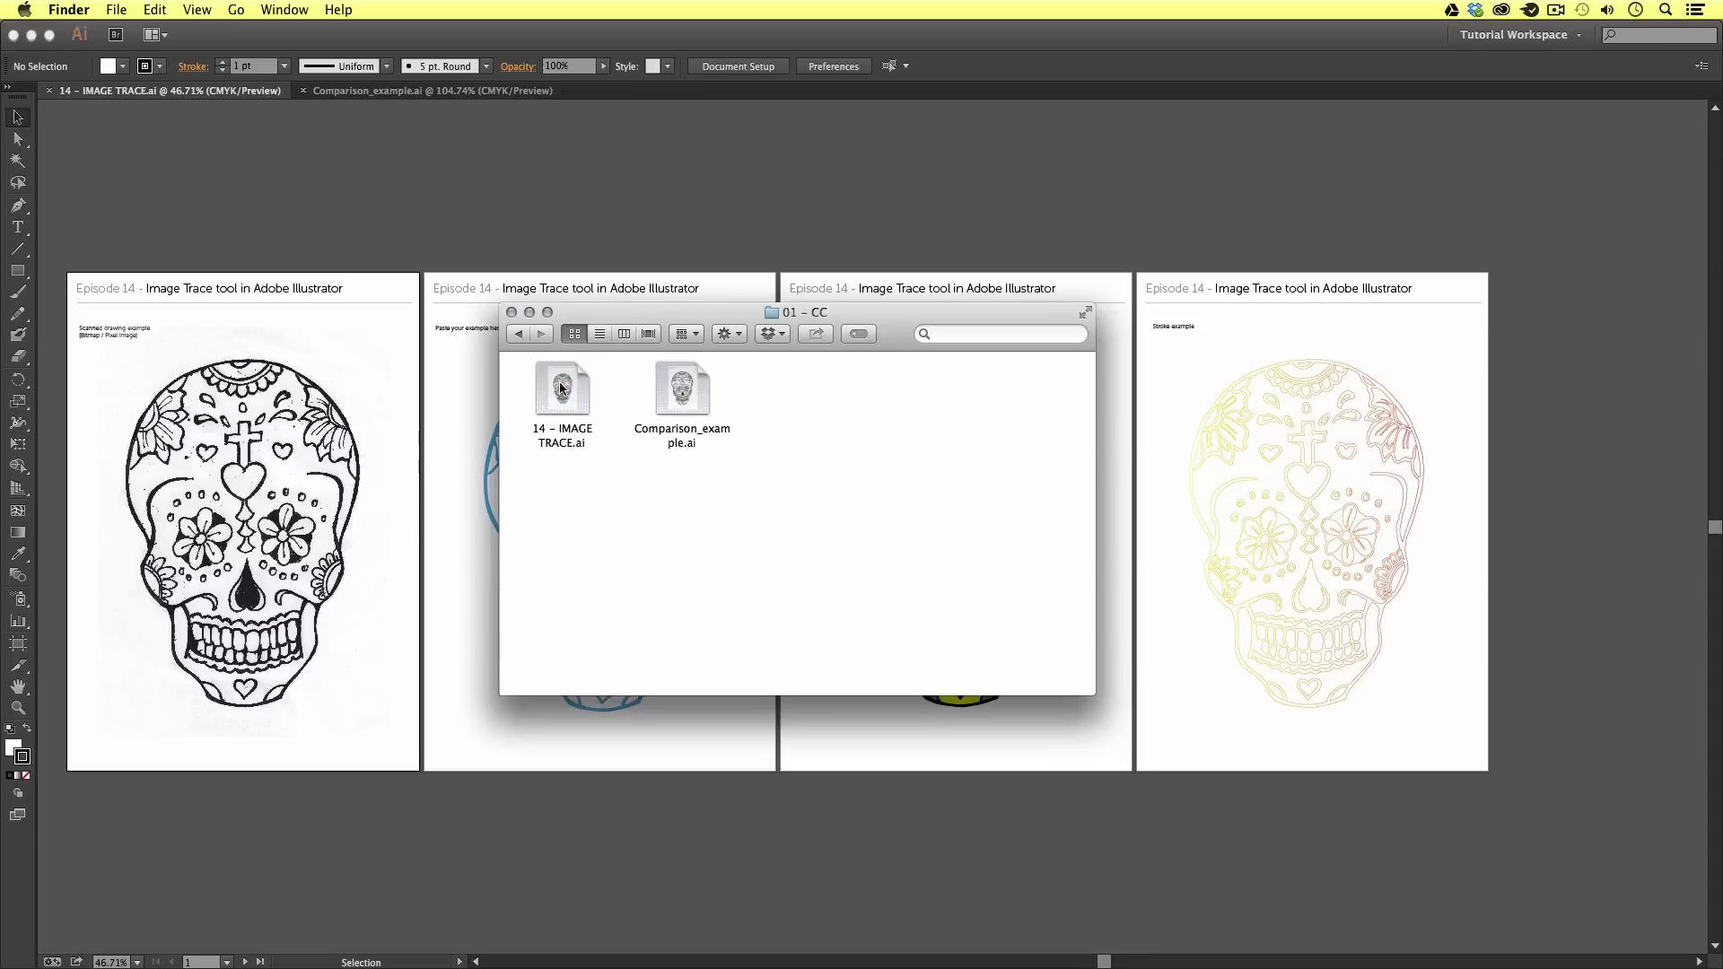
double_click(562, 391)
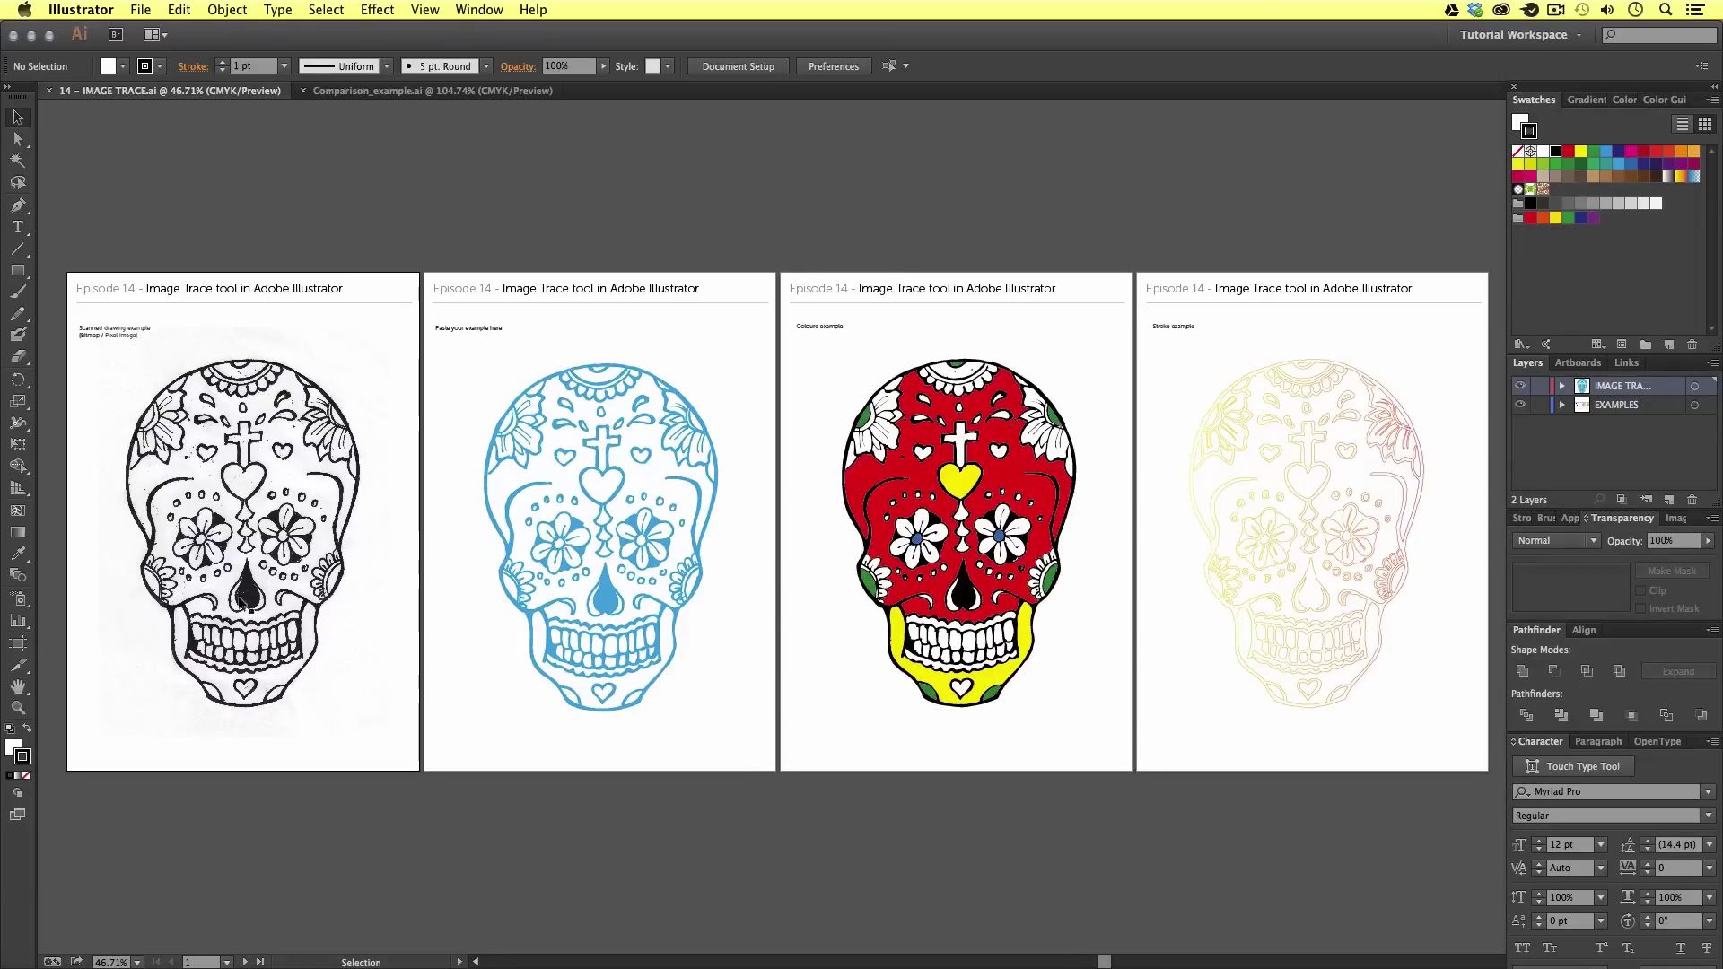
Compare the scanned bitmap skull with the blue traced skull by selecting each in turn, leaving nothing selected
click(285, 606)
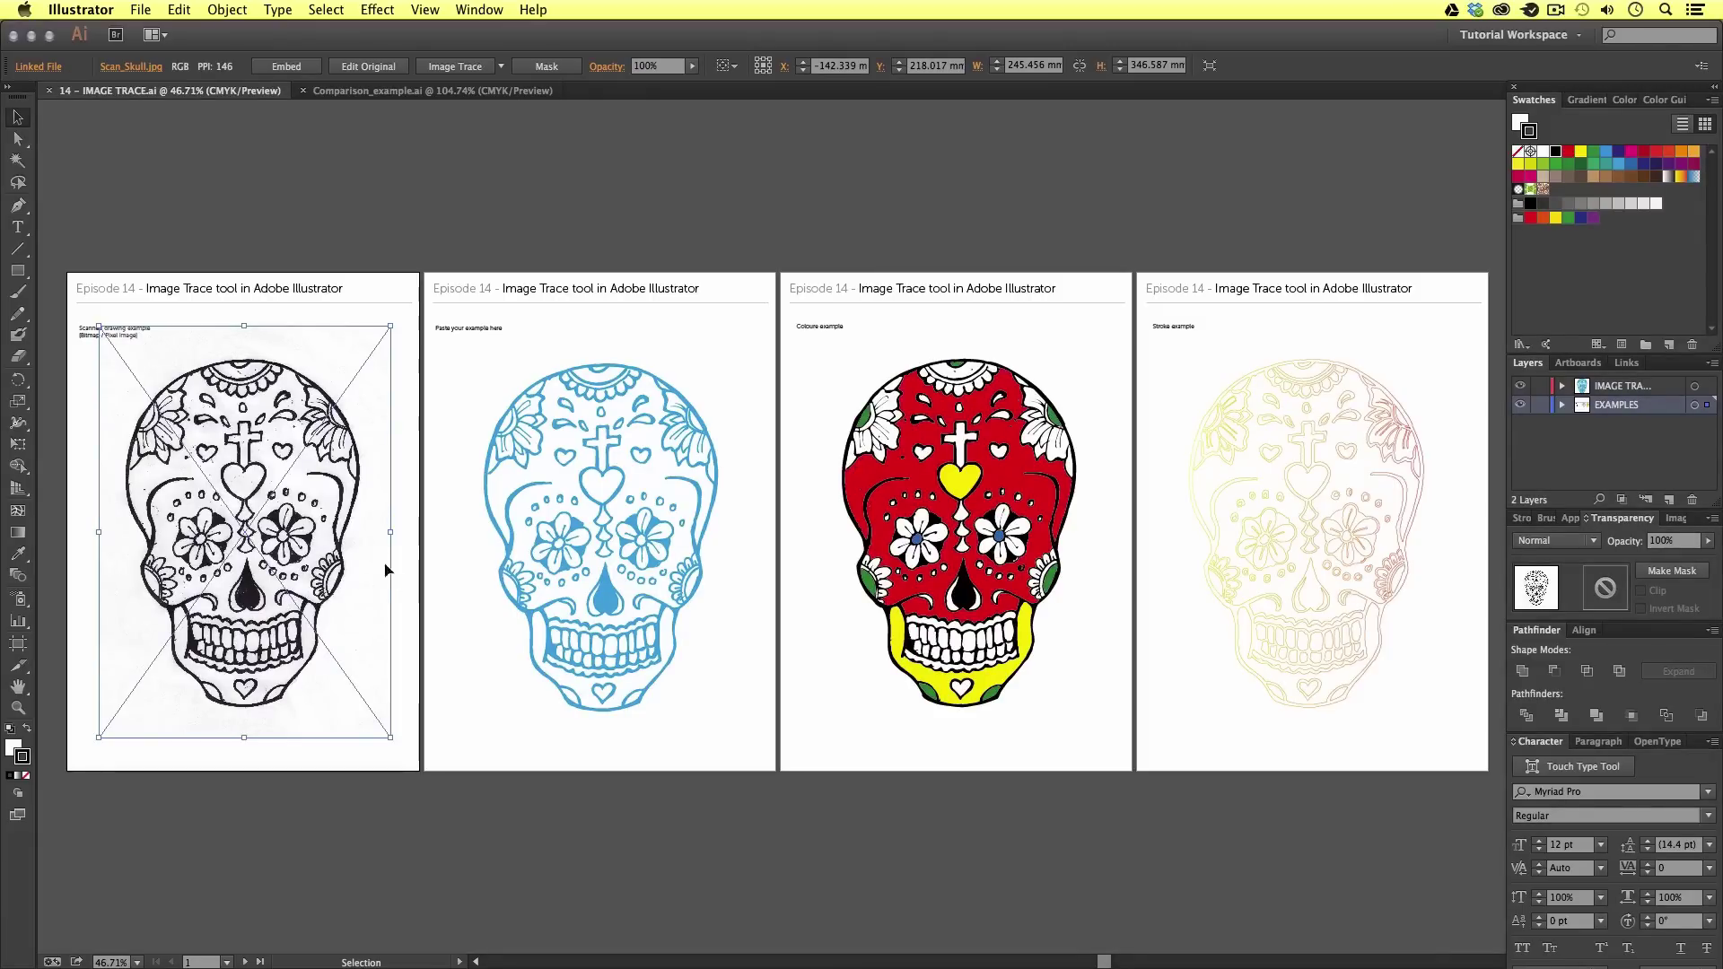
click(454, 705)
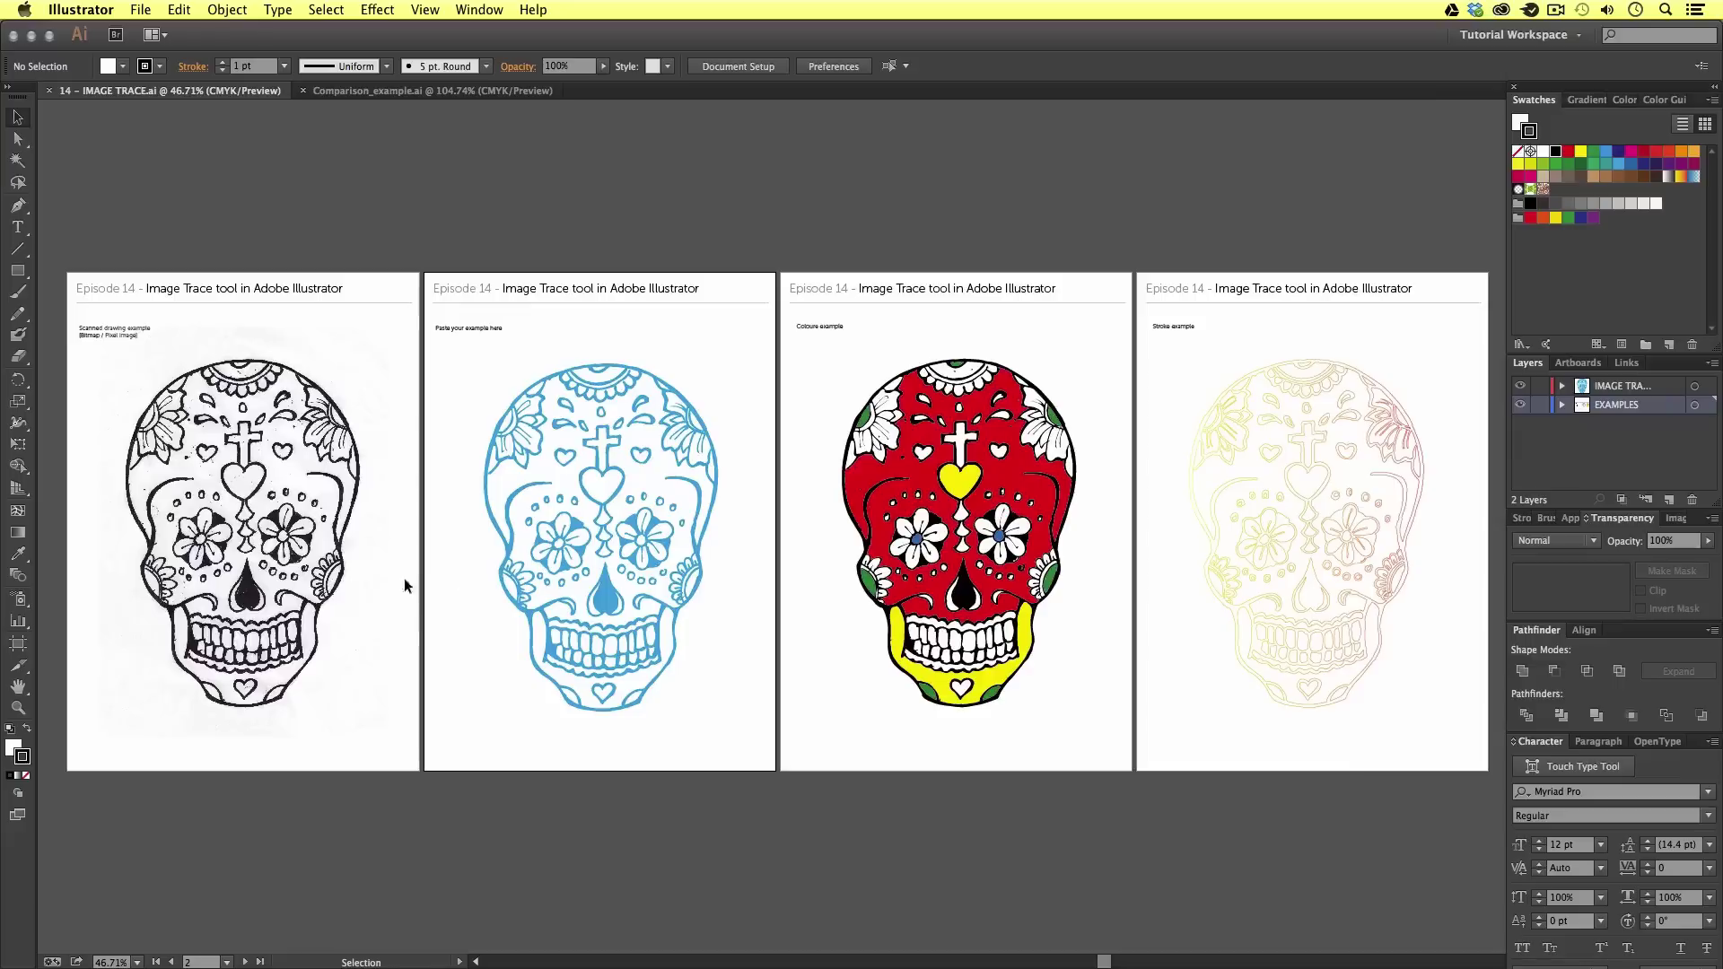
click(334, 578)
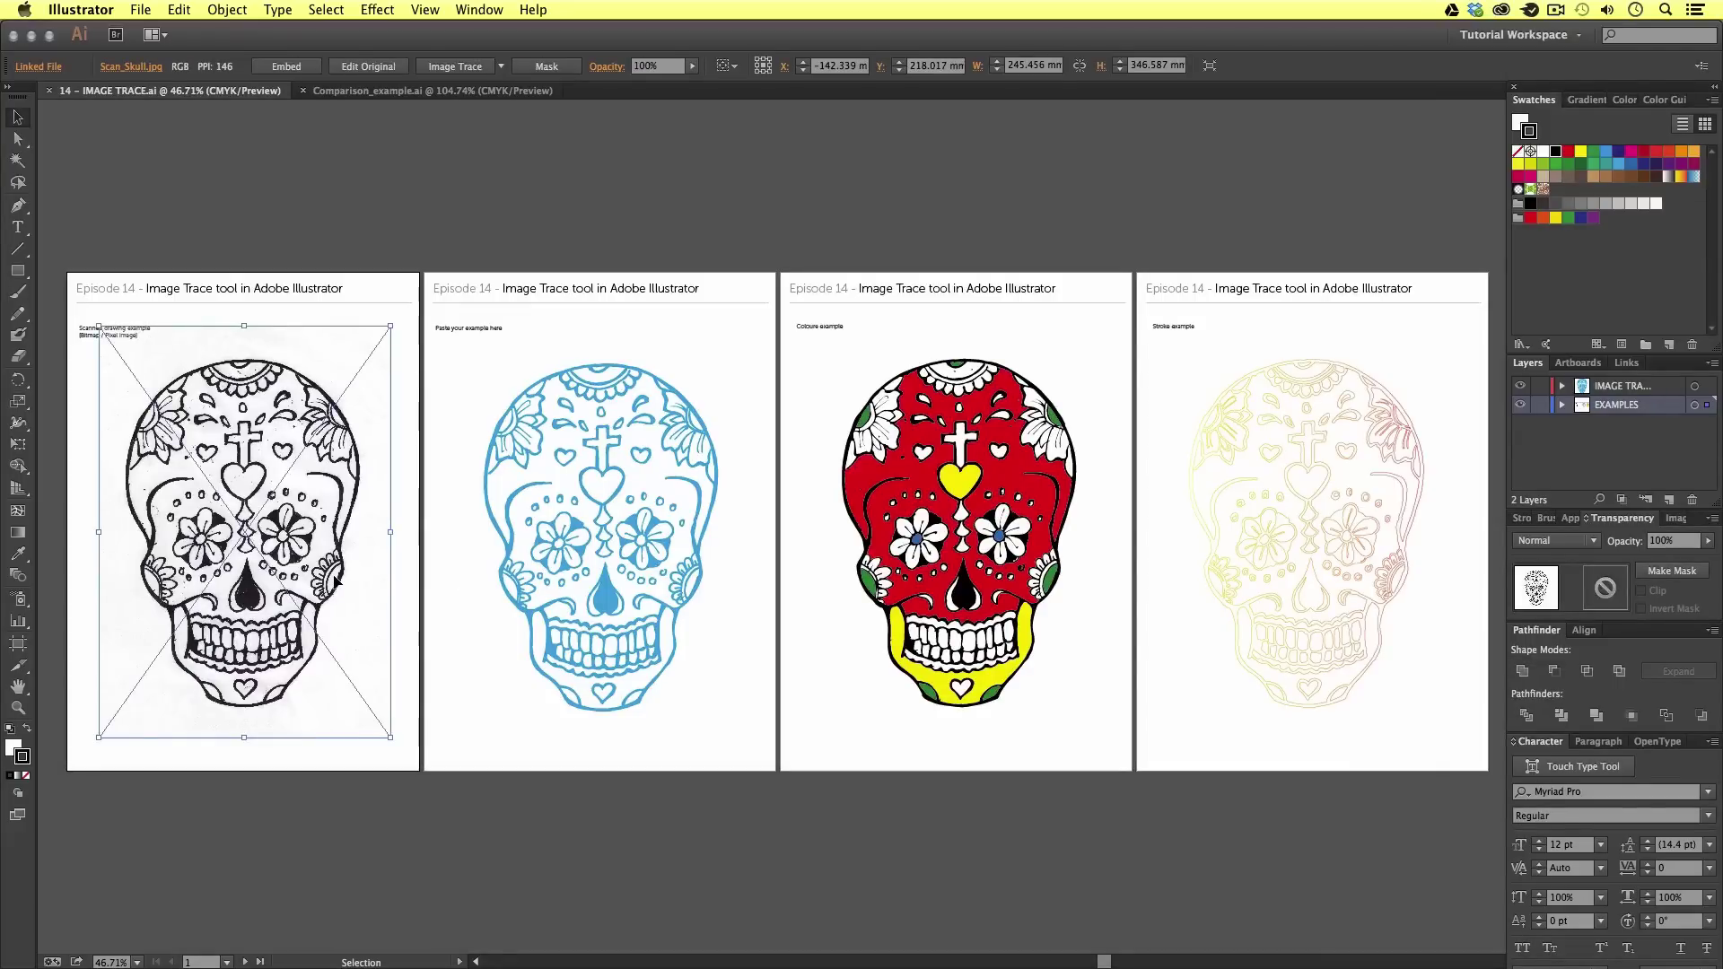
click(615, 596)
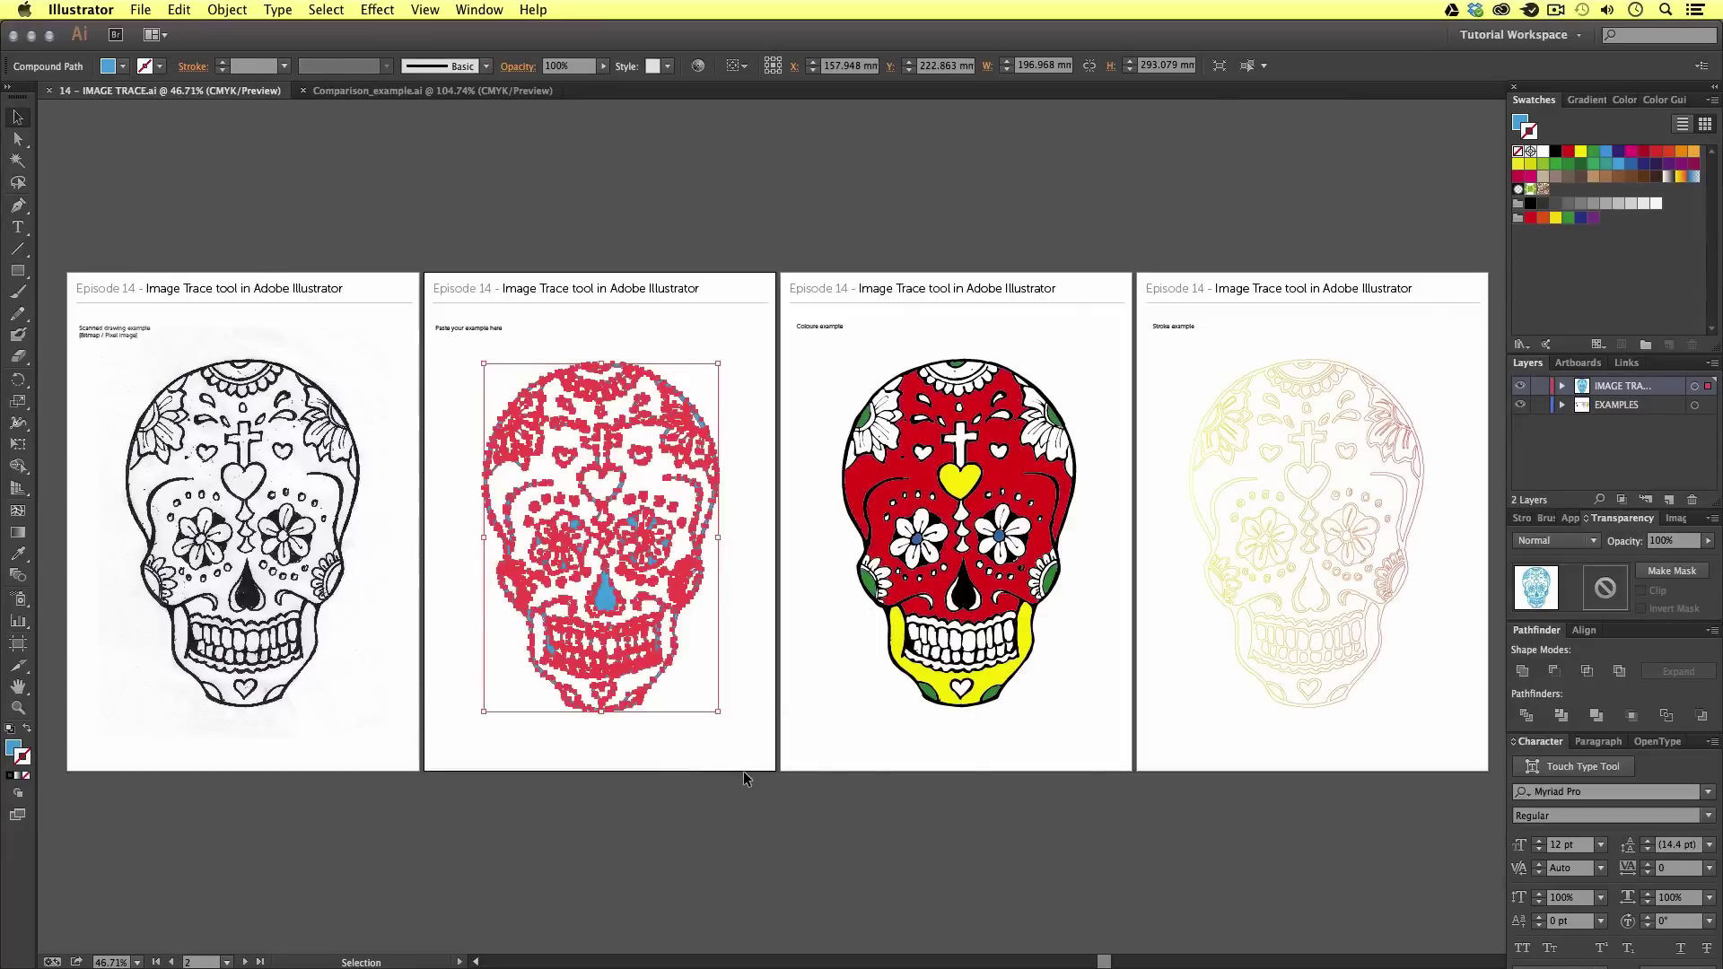
click(743, 773)
click(367, 530)
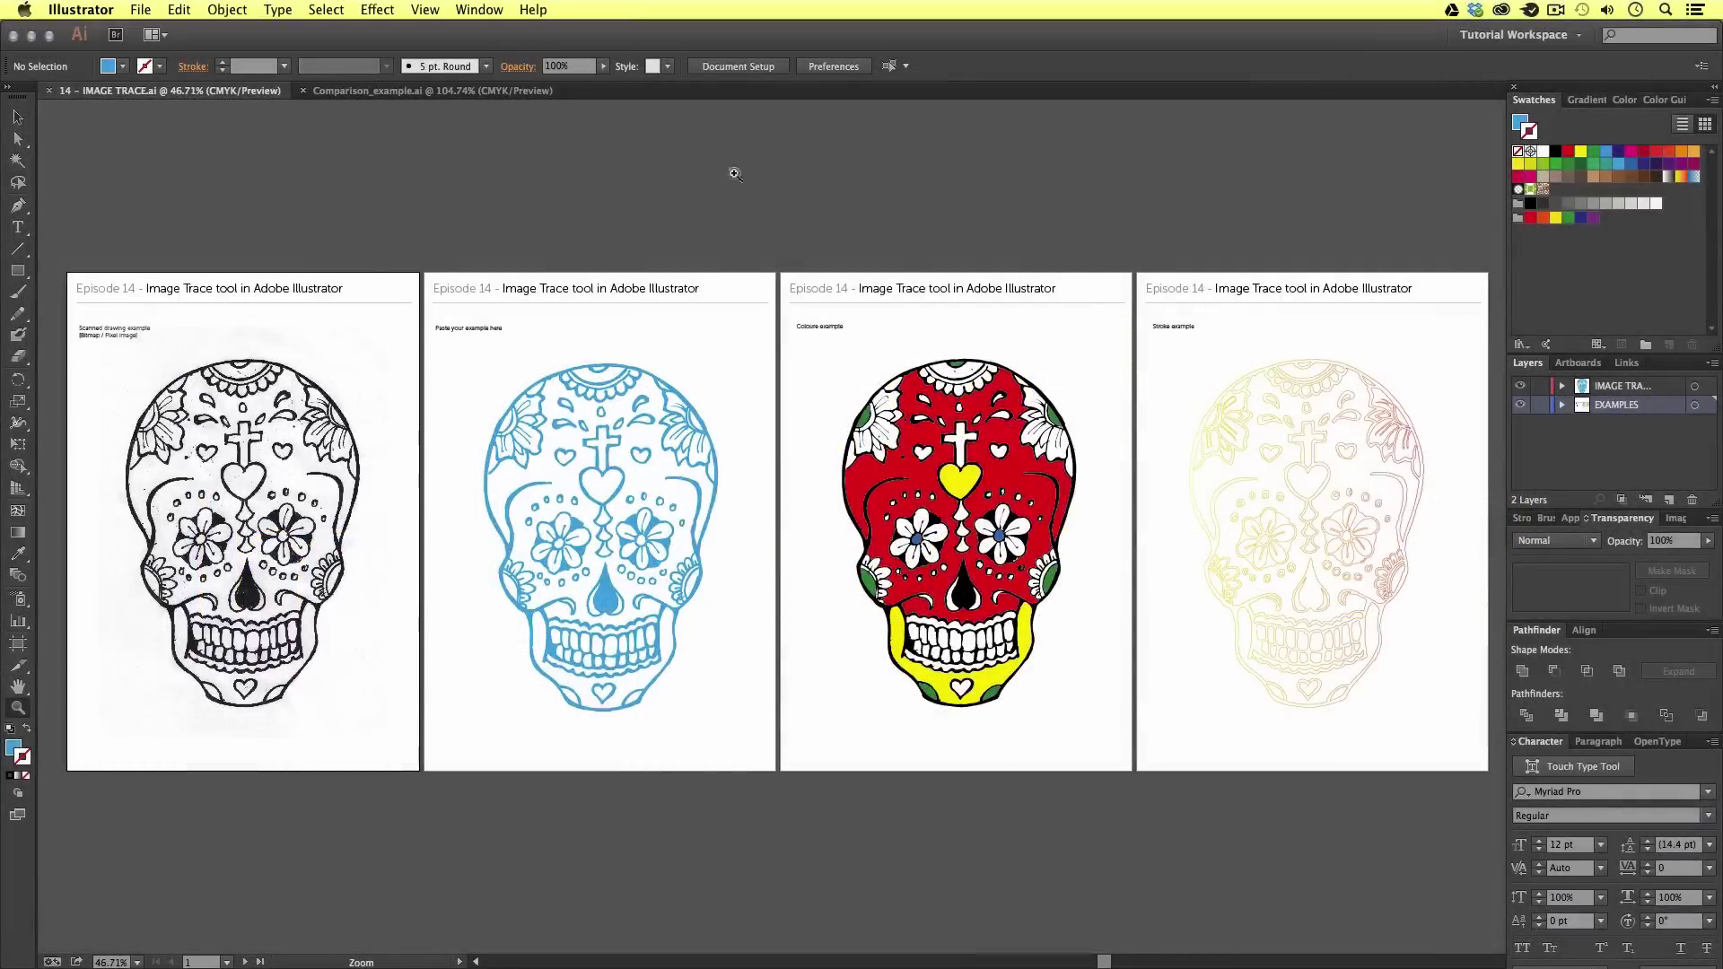
key(v)
click(291, 560)
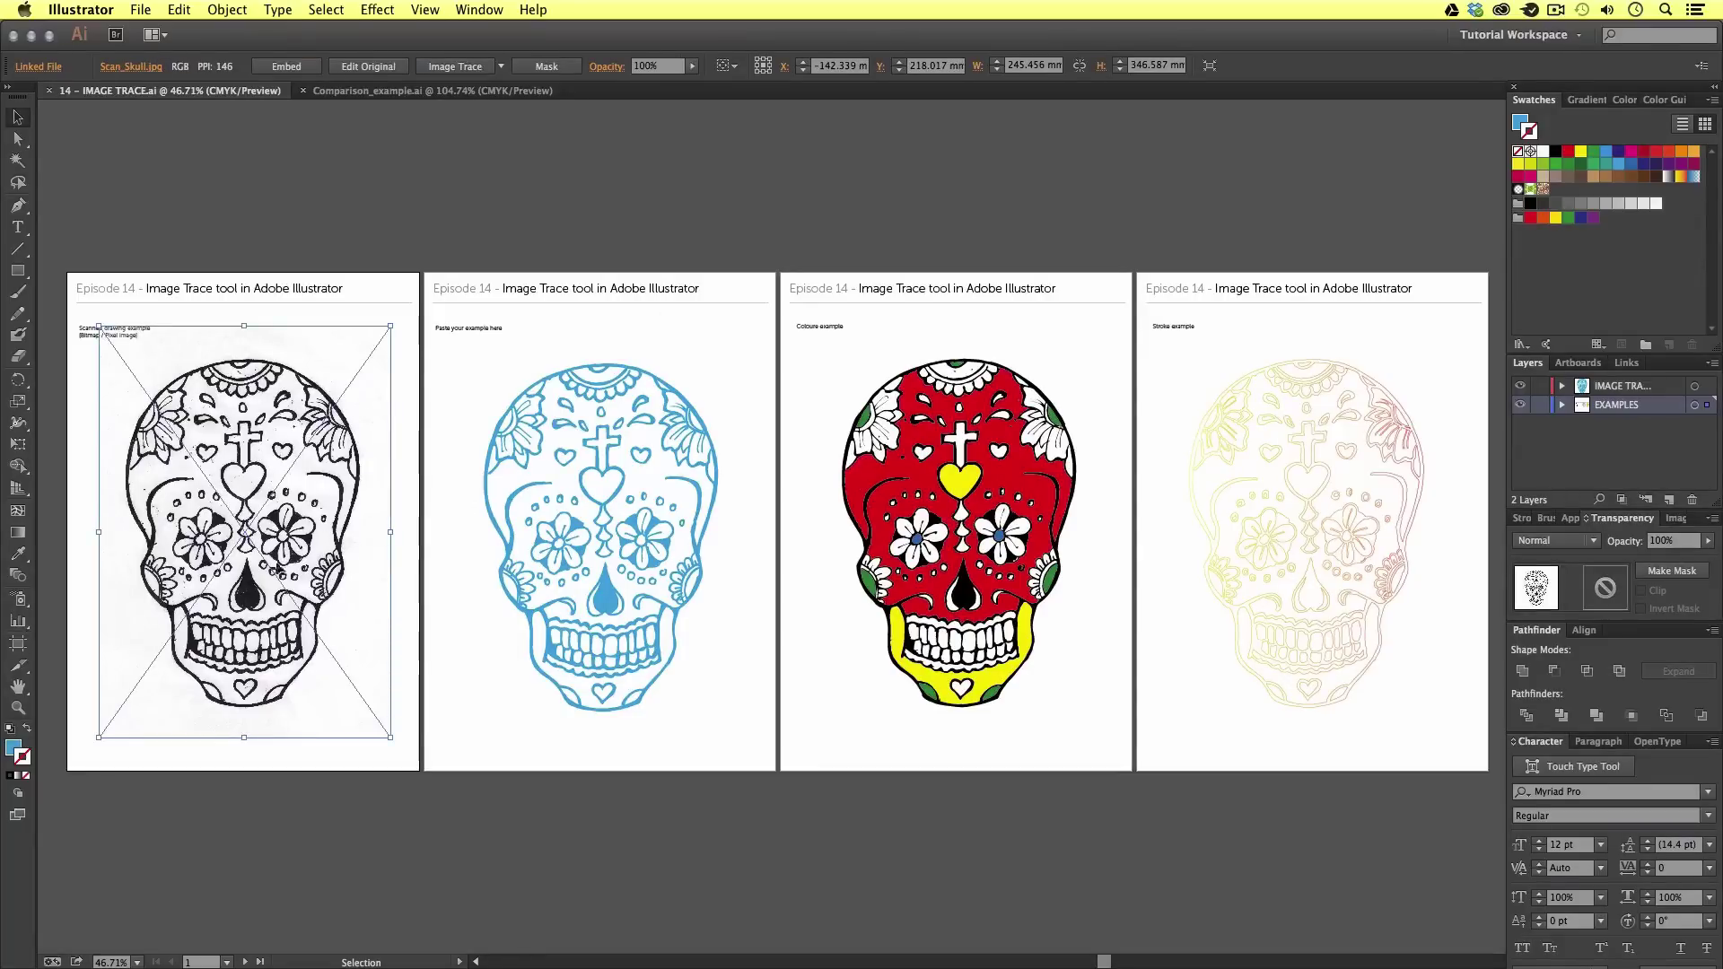
click(592, 589)
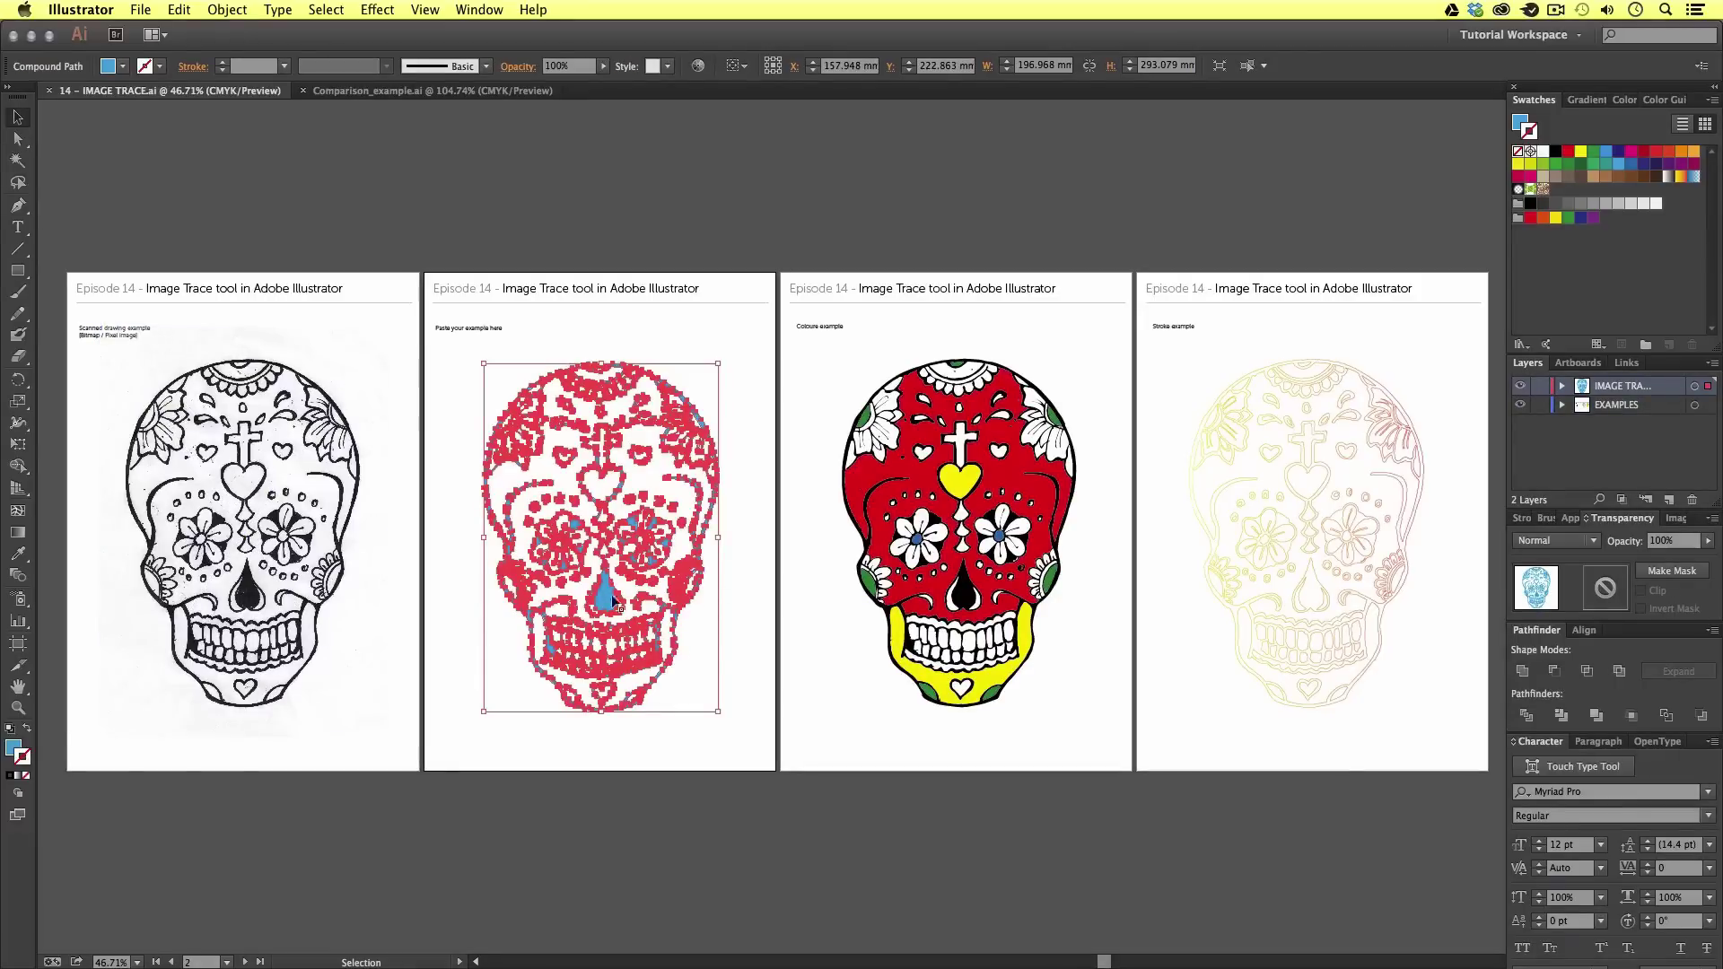
click(457, 595)
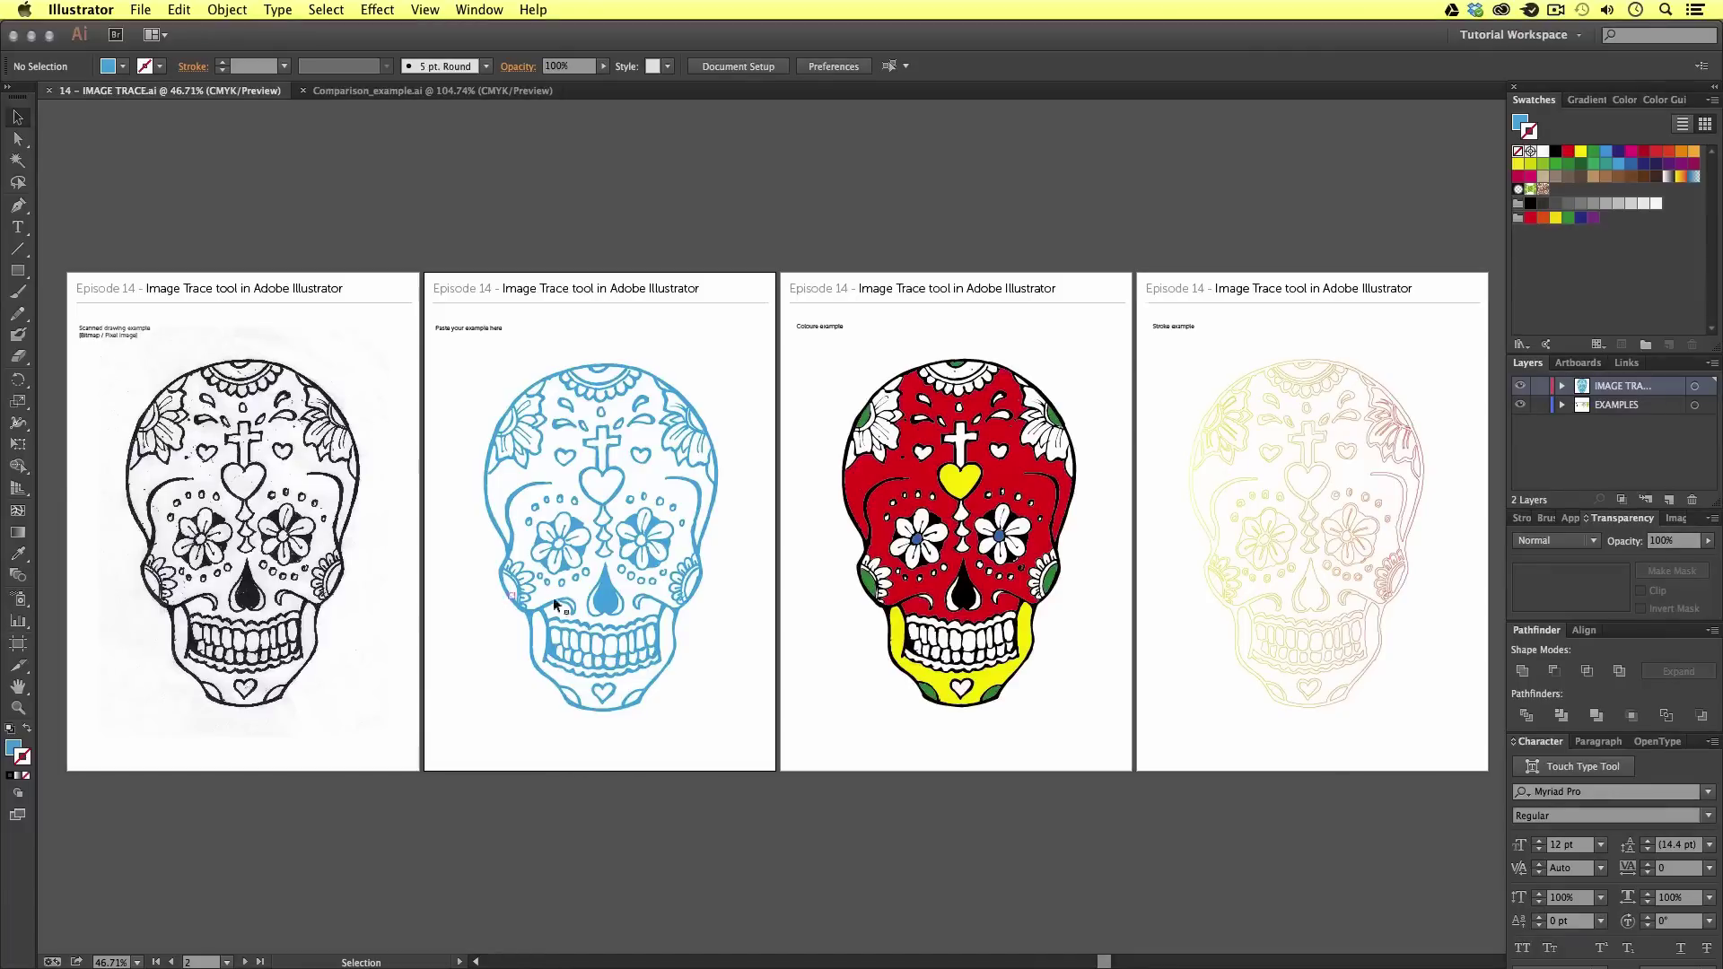
Examine the scanned, blue, coloured and stroke skull examples up close across the four artboards
key(z)
click(325, 514)
click(888, 529)
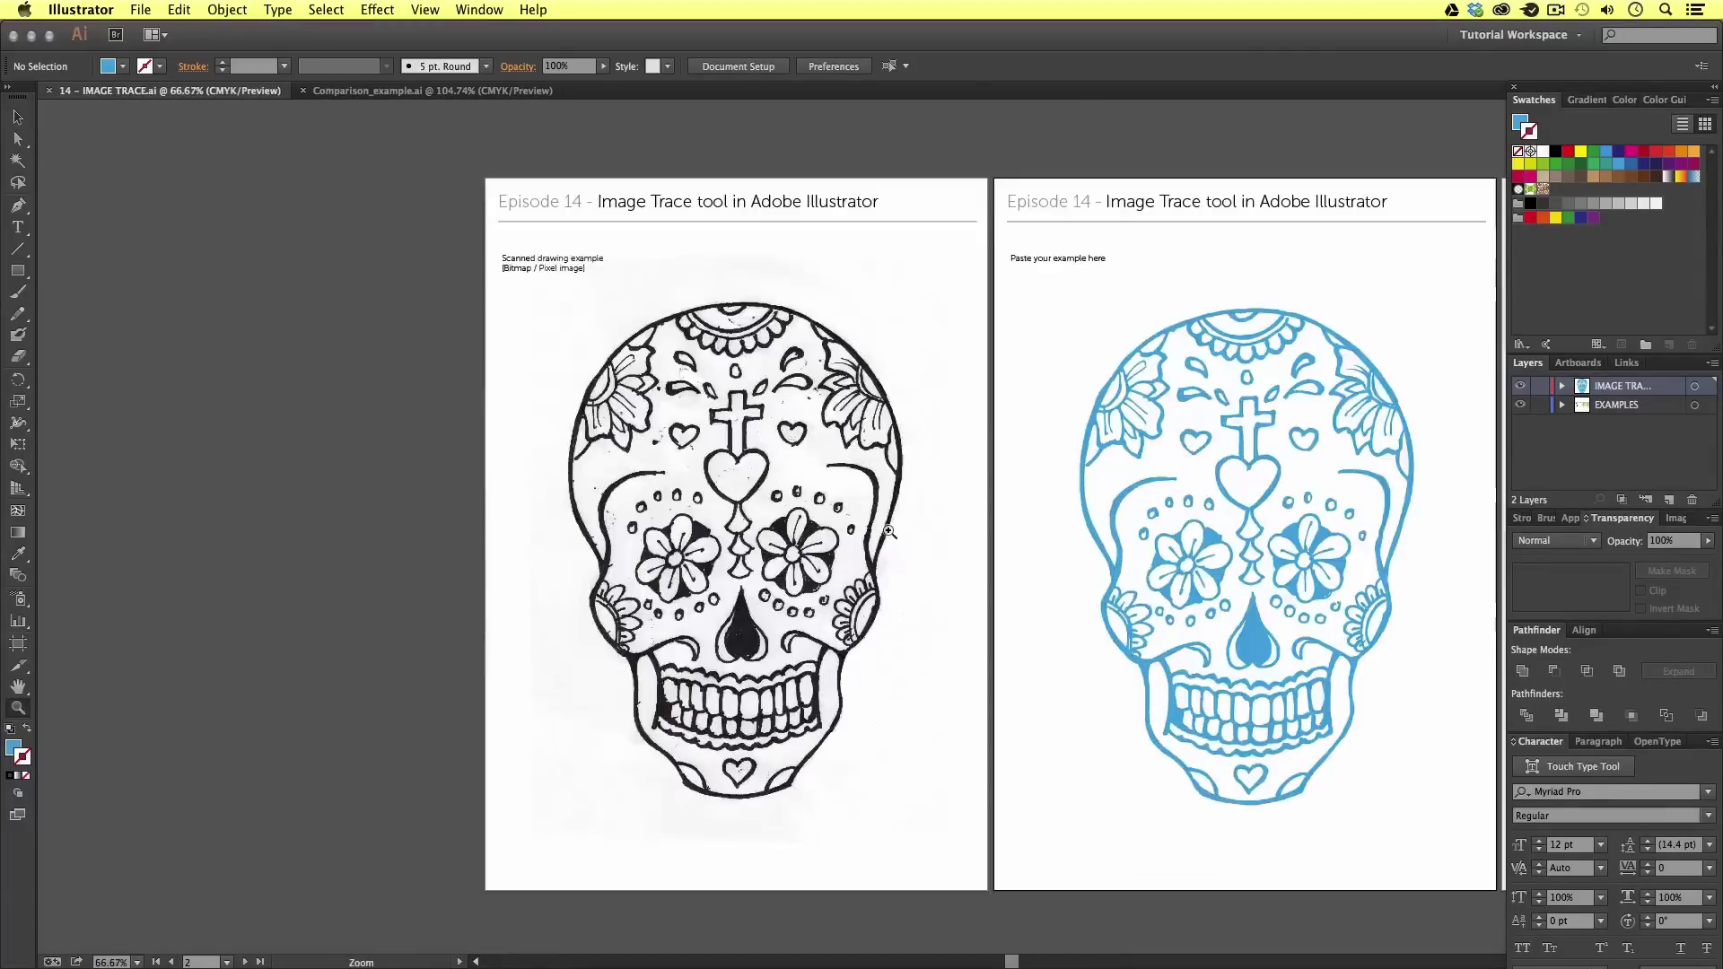
click(864, 532)
ctrl+click(798, 529)
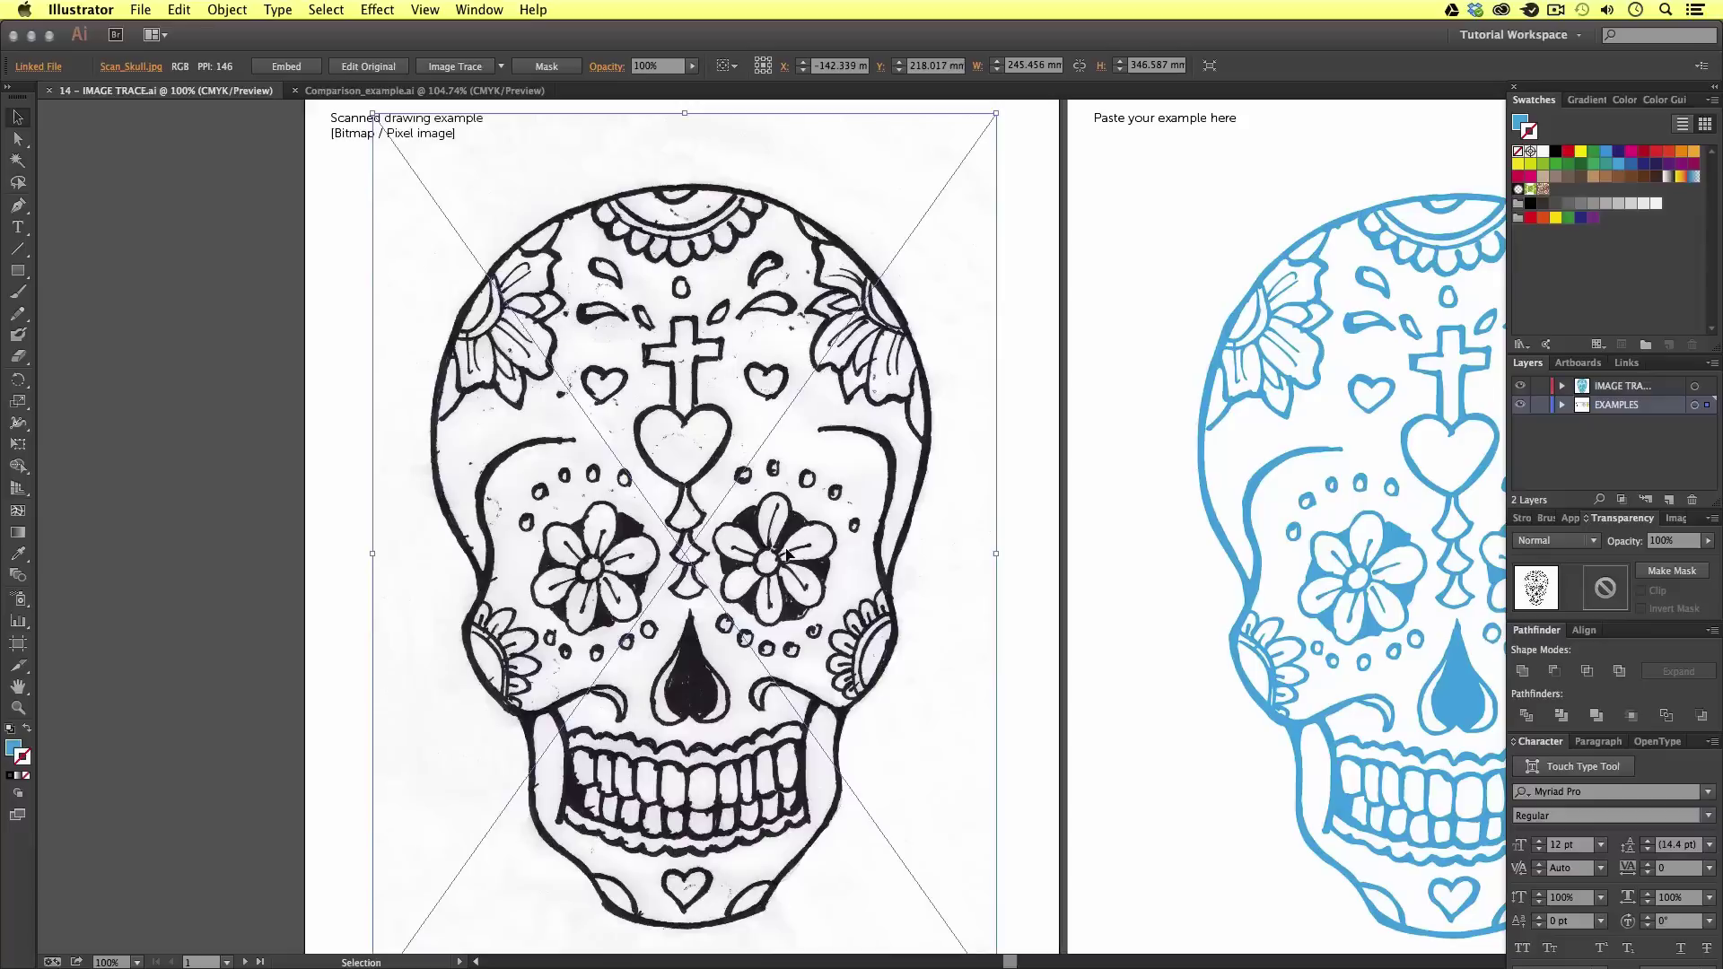
alt+click(796, 535)
scroll(796, 536, right, 10)
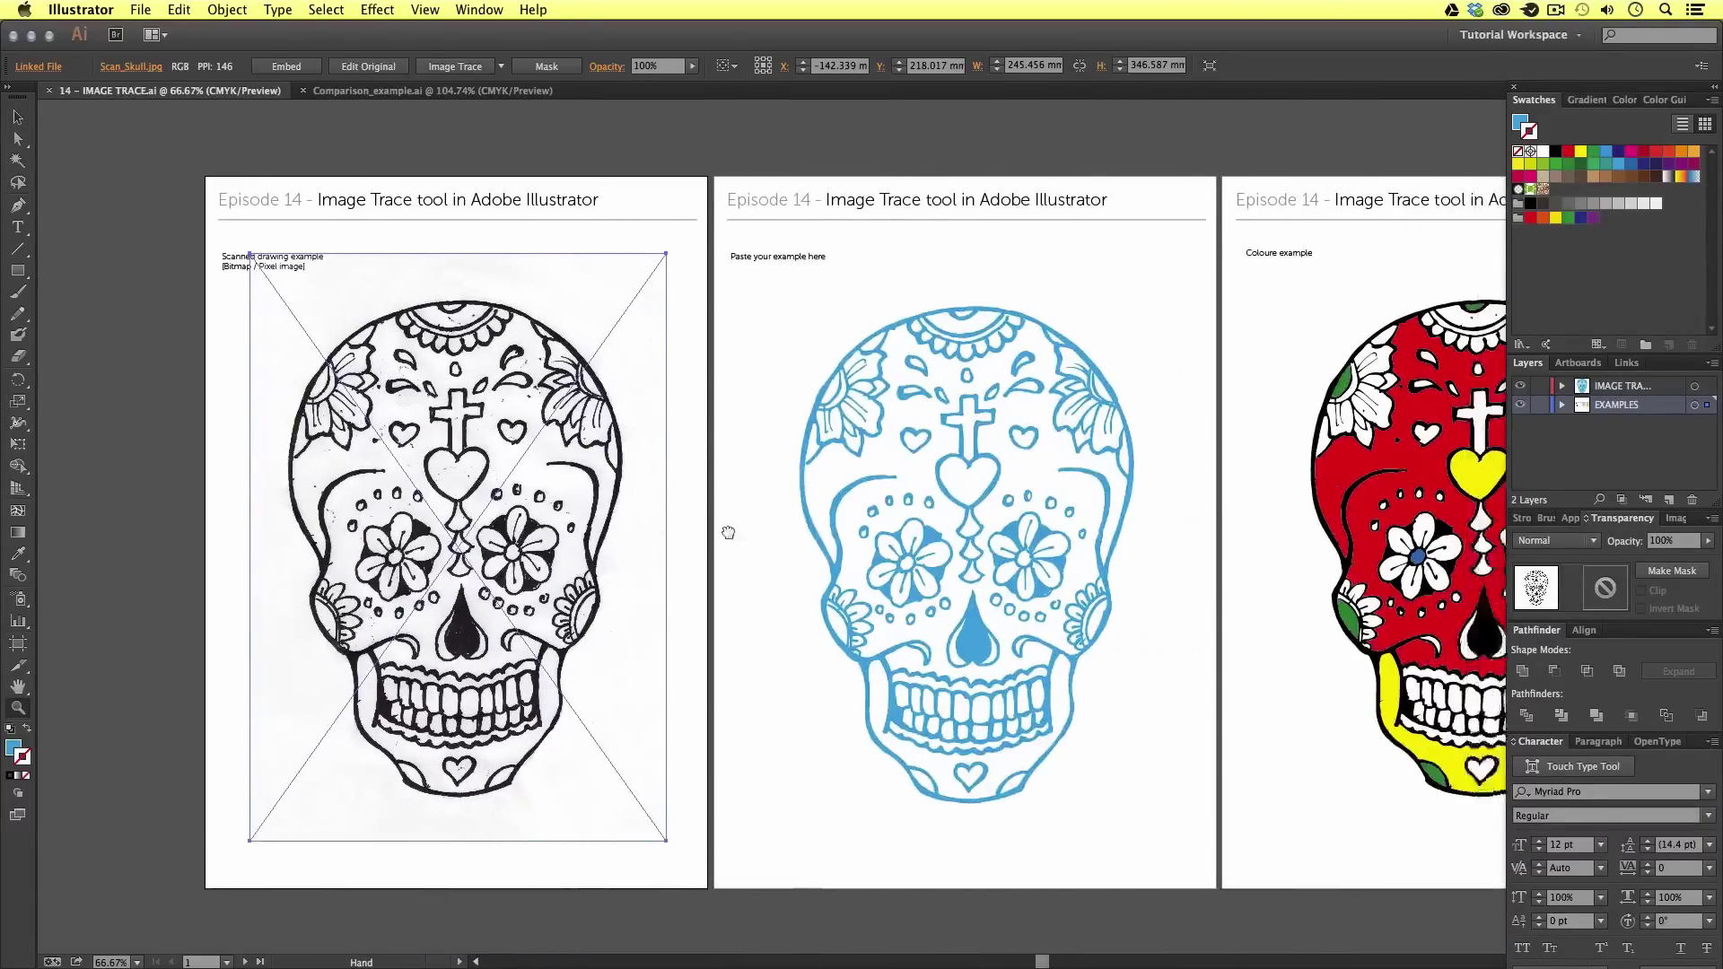
scroll(596, 529, right, 6)
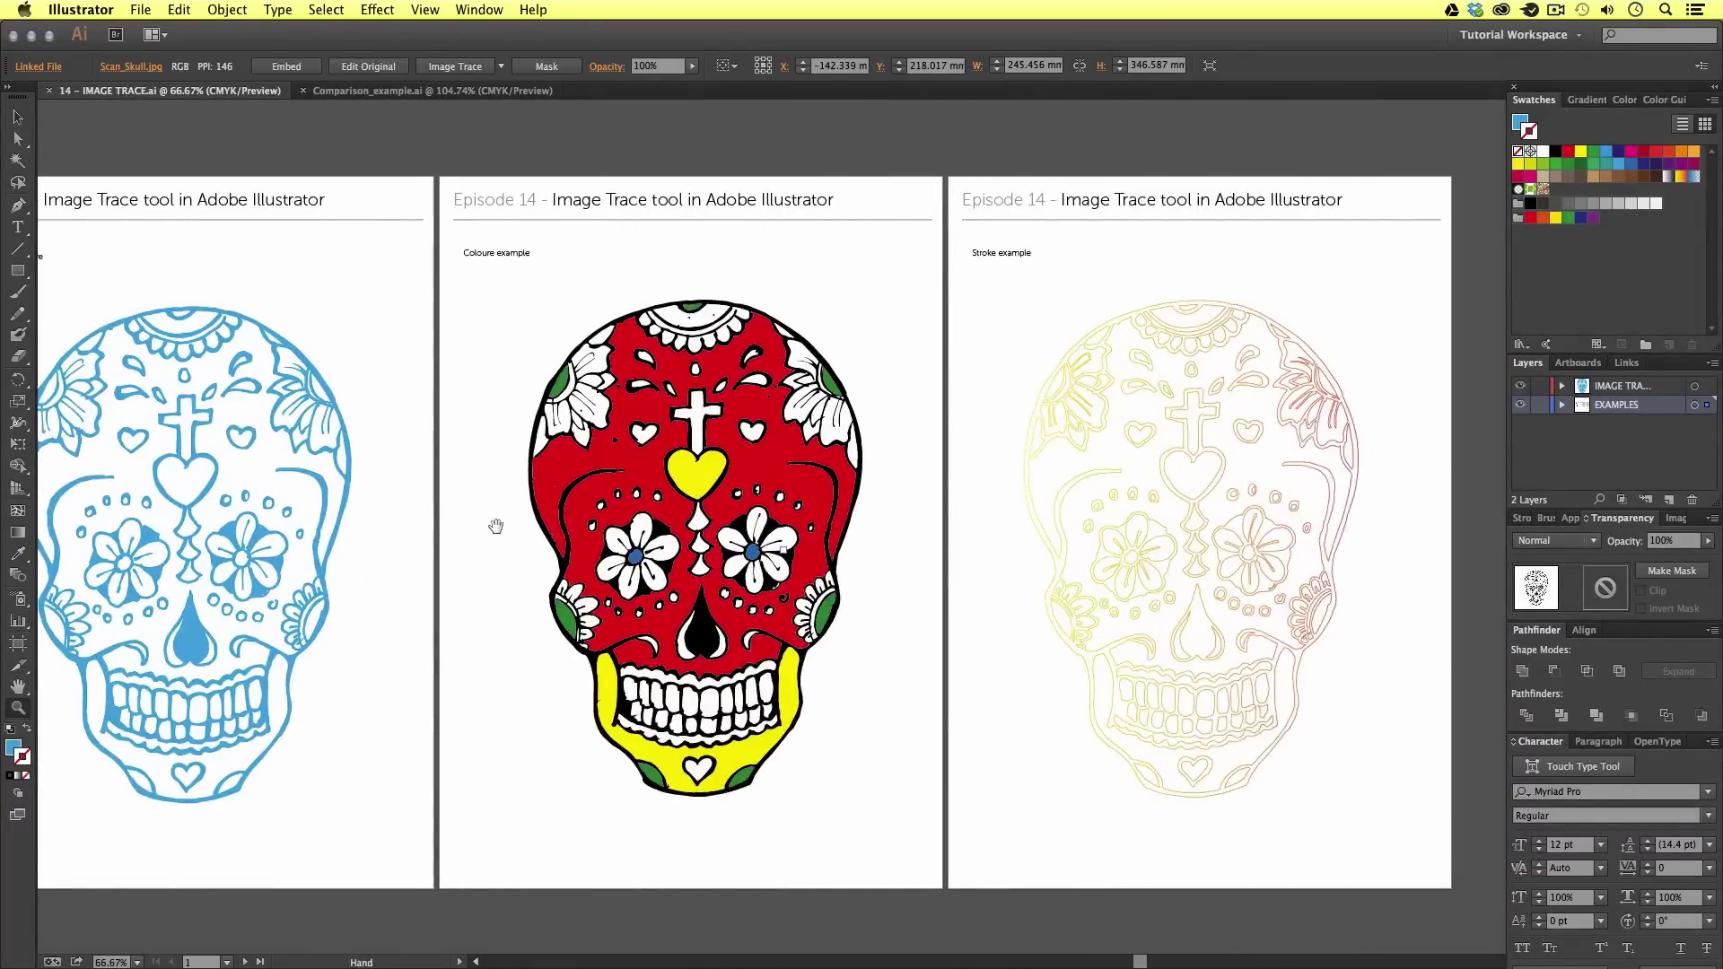
scroll(494, 525, right, 2)
scroll(416, 527, left, 8)
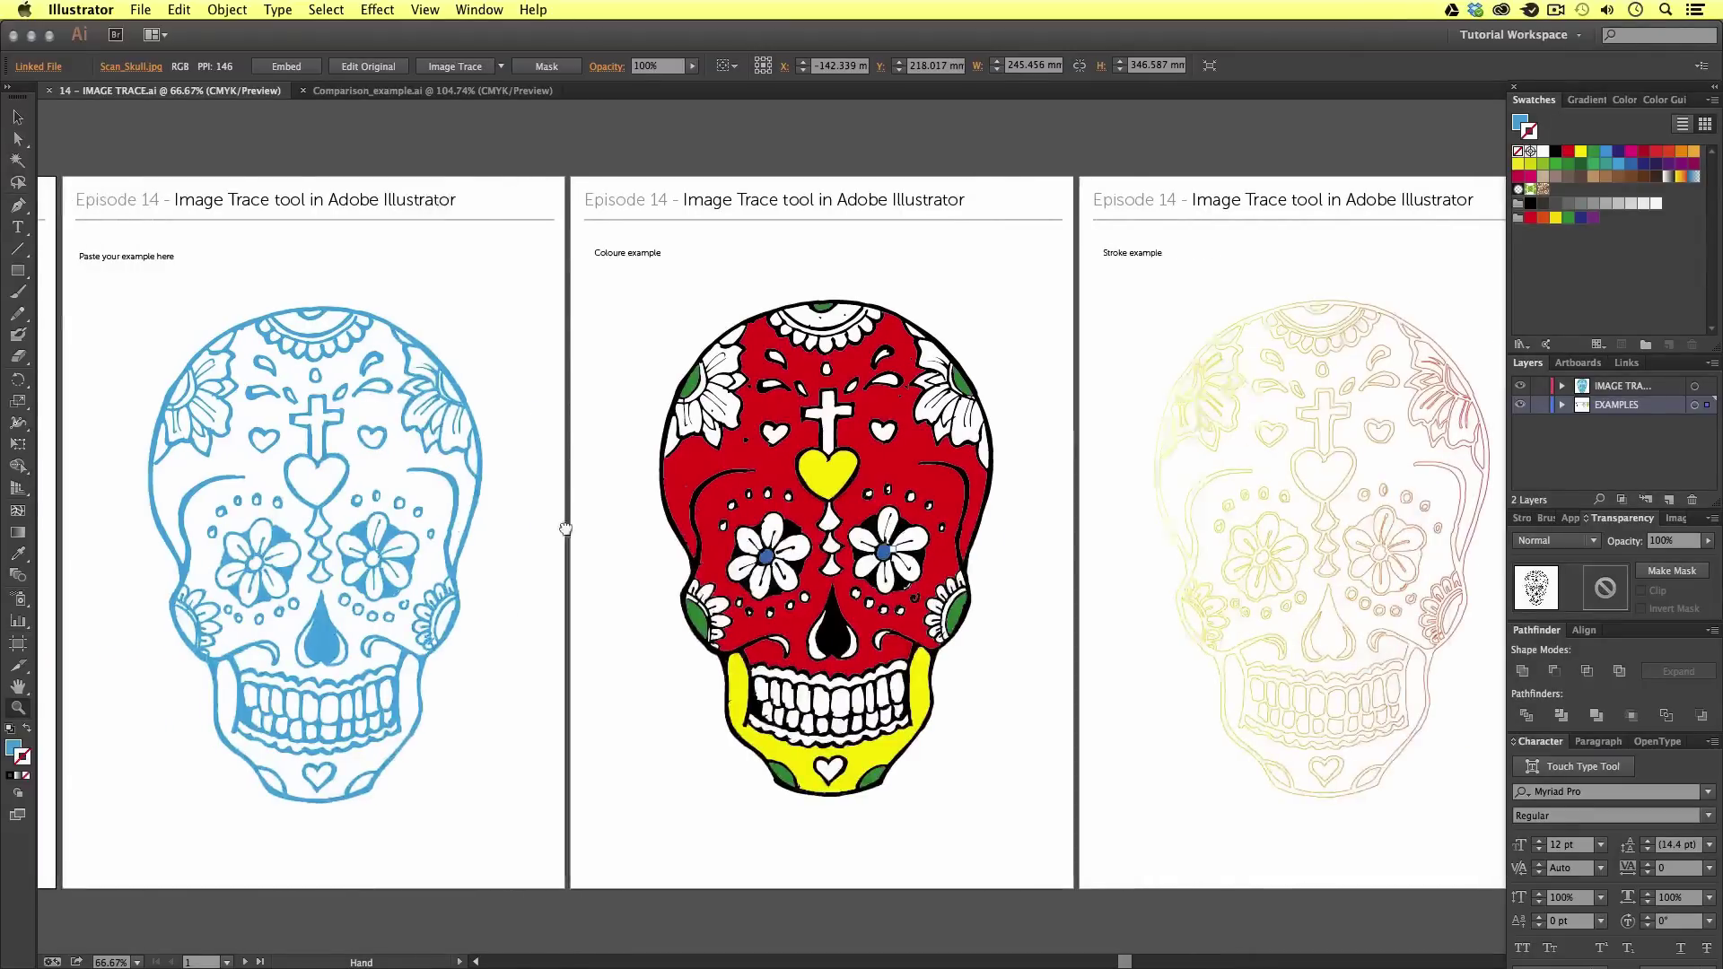
scroll(548, 525, left, 10)
key(v)
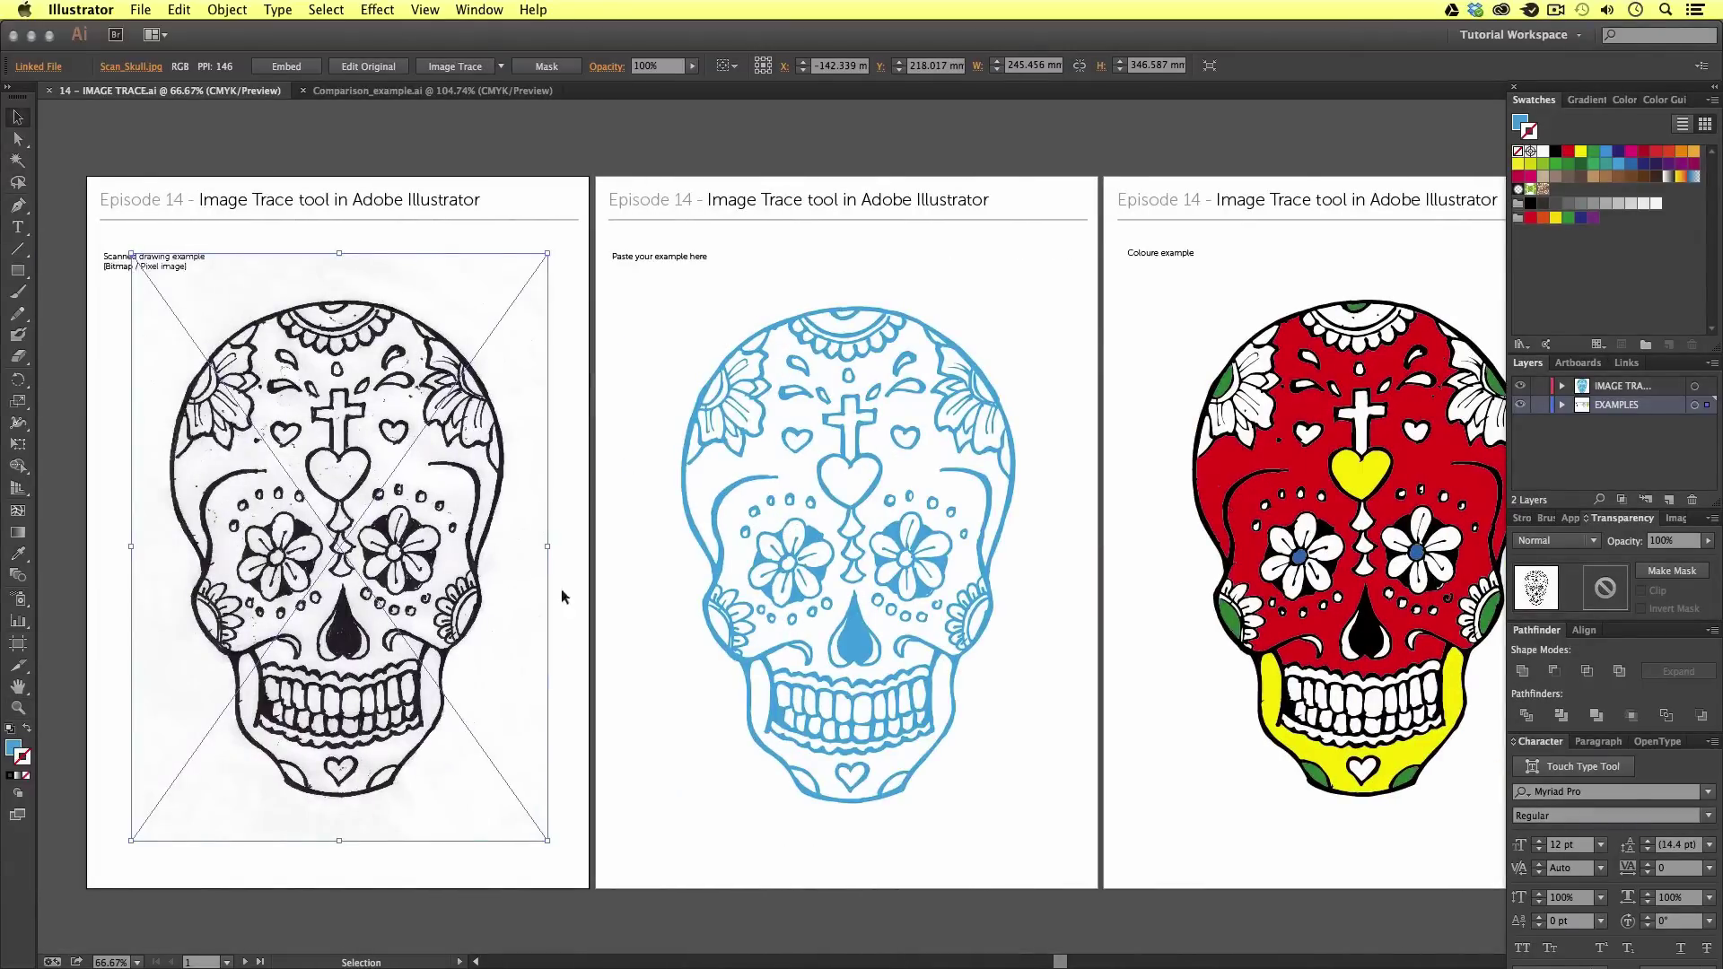
click(861, 635)
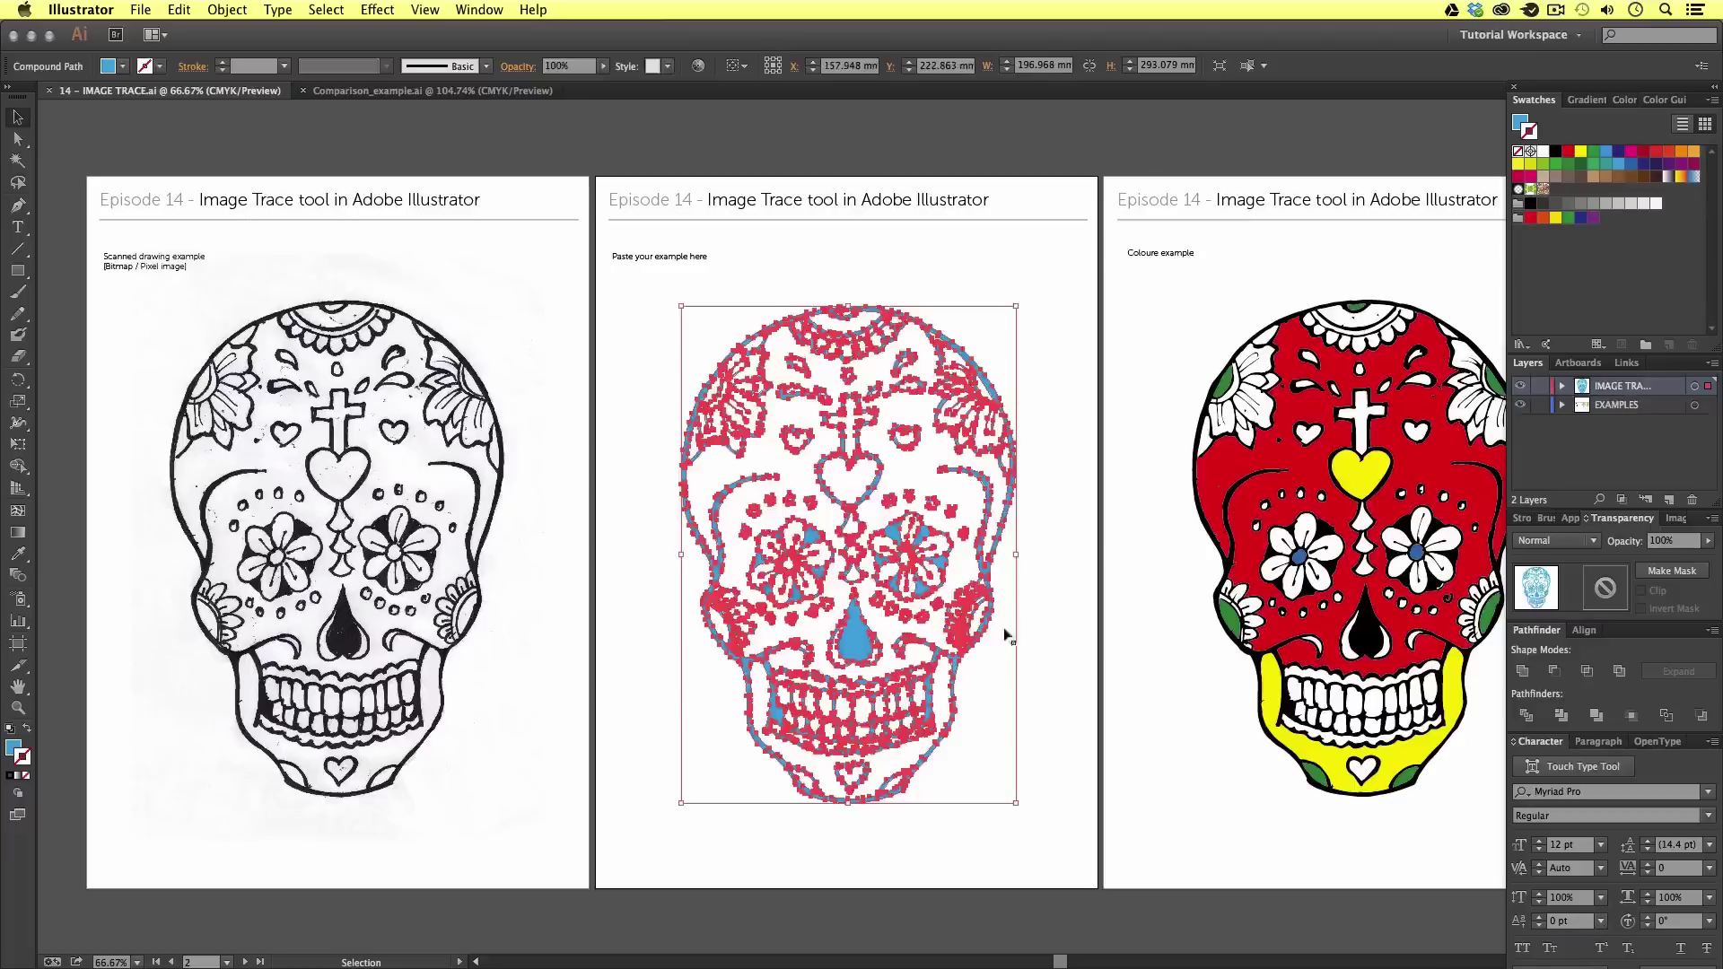
click(1052, 636)
scroll(668, 572, right, 14)
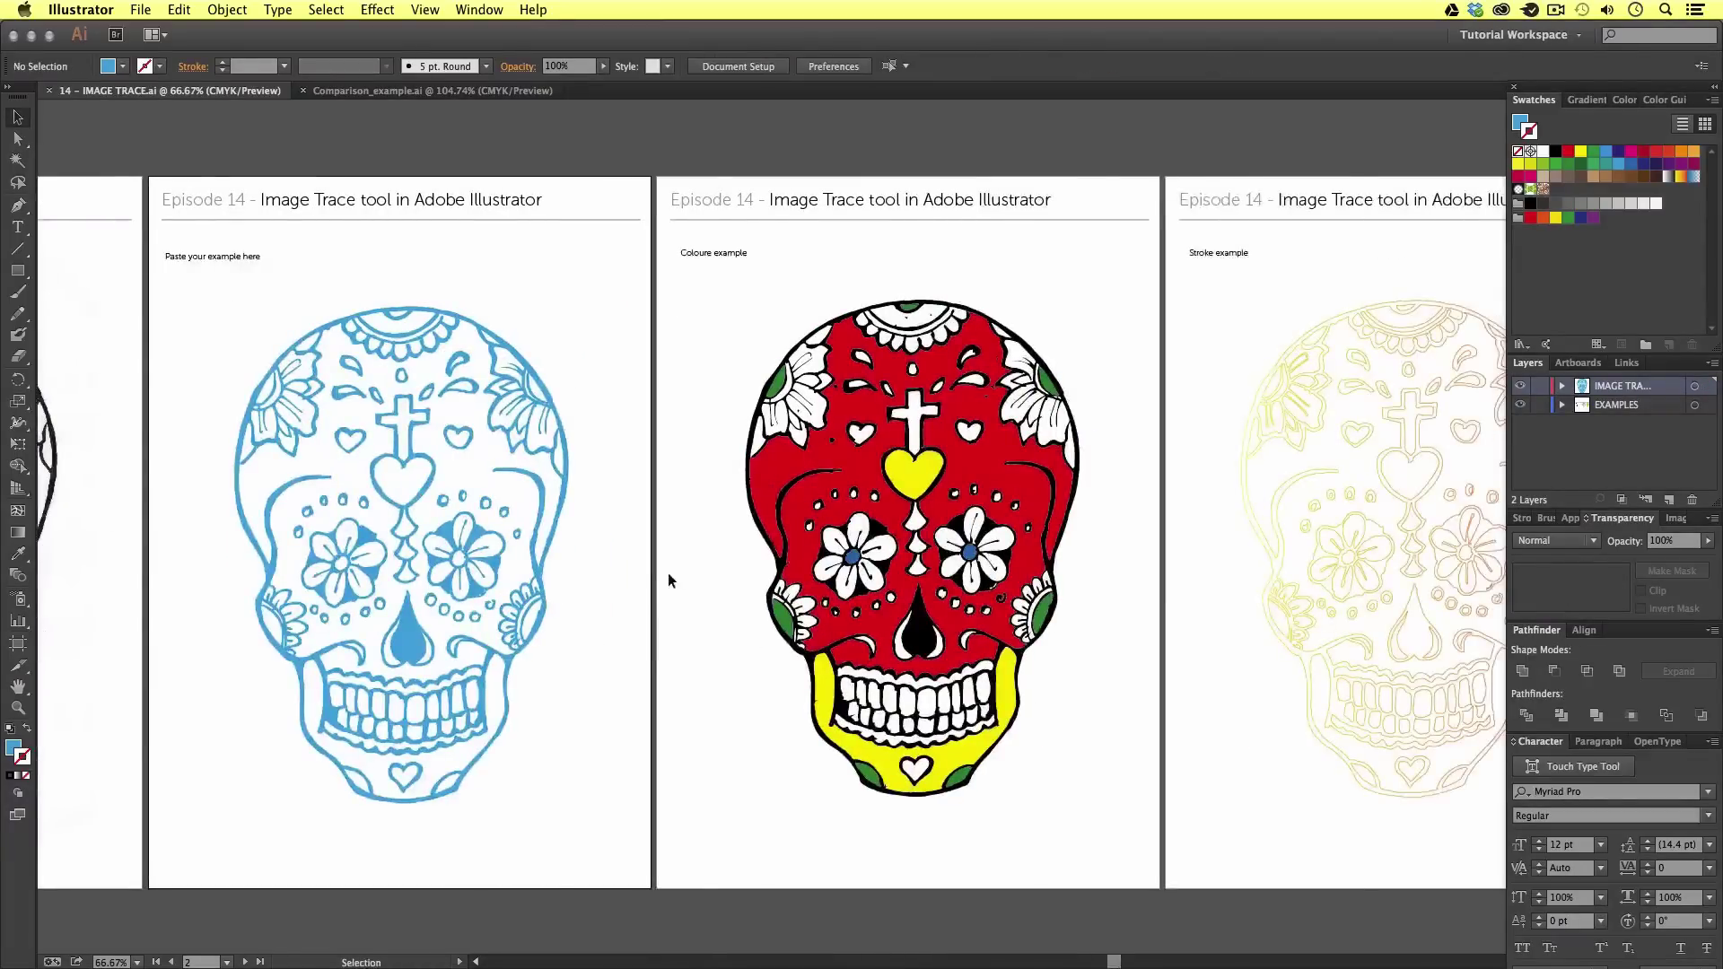
scroll(682, 576, left, 4)
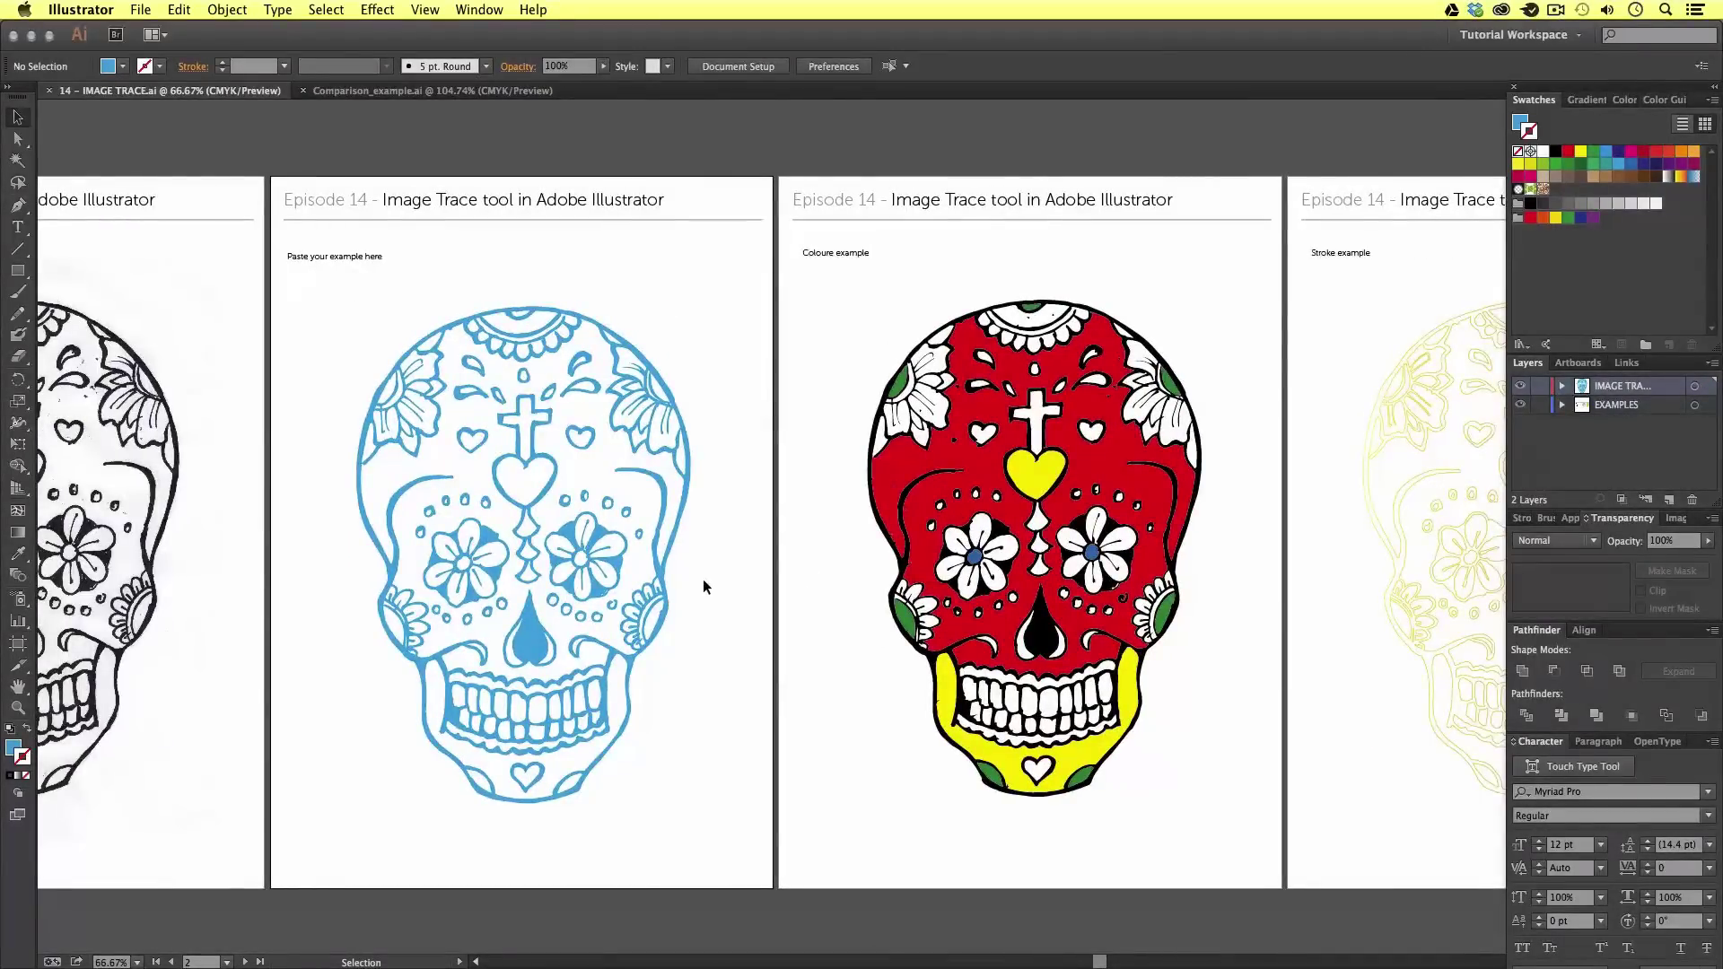
Scale the blue vector skull up proportionally to about 224 mm wide and 333 mm high
click(630, 574)
key(s)
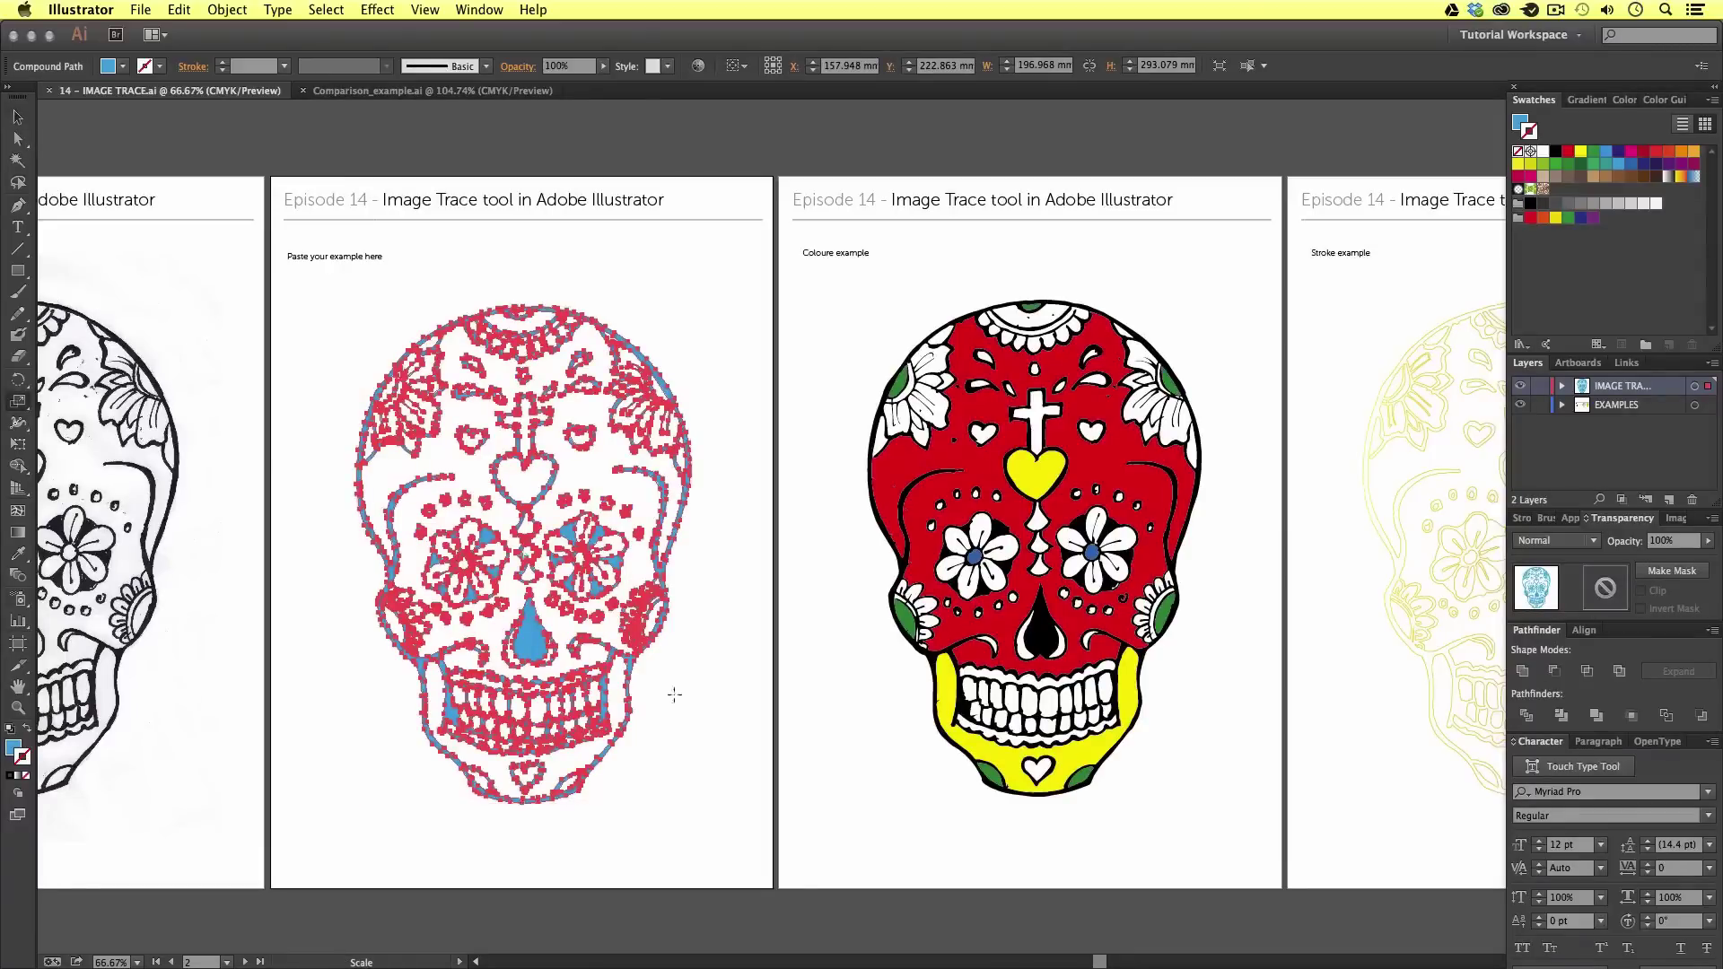
mouse_move(673, 696)
mouse_down()
mouse_move(682, 740)
mouse_move(567, 585)
mouse_up()
drag(868, 907, 589, 596)
drag(589, 596, 731, 692)
key(v)
click(792, 707)
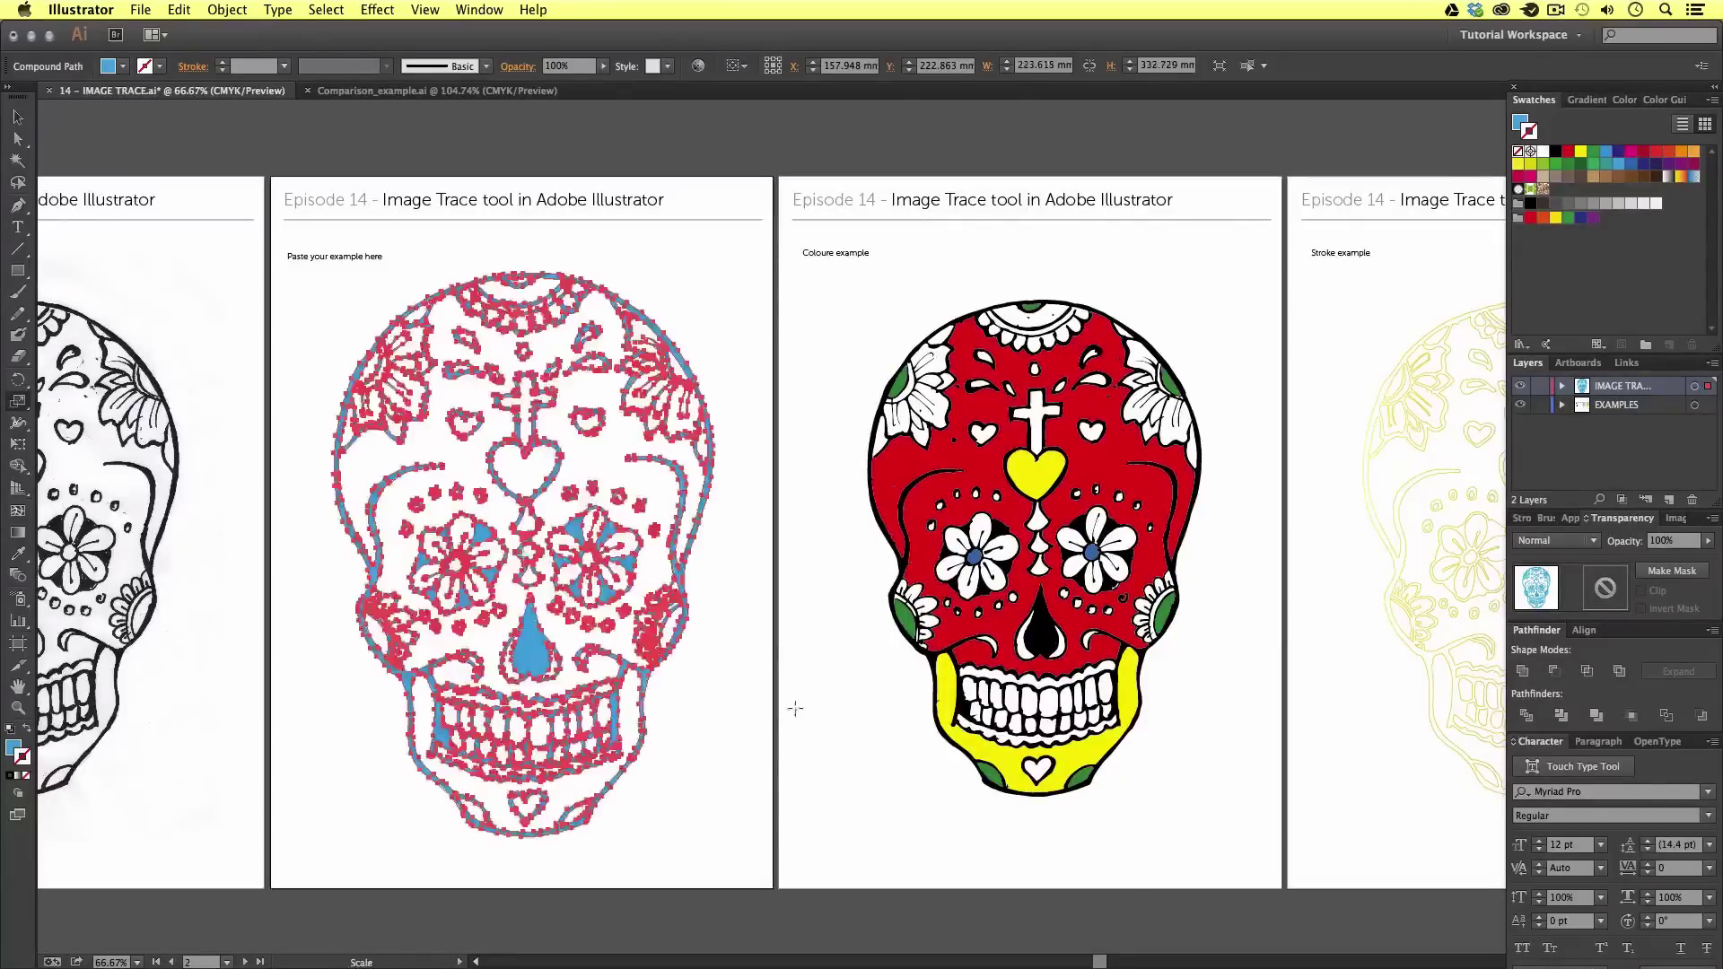
Examine the scanned skull image at 100% with the placed bitmap selected
scroll(619, 709, left, 10)
click(435, 609)
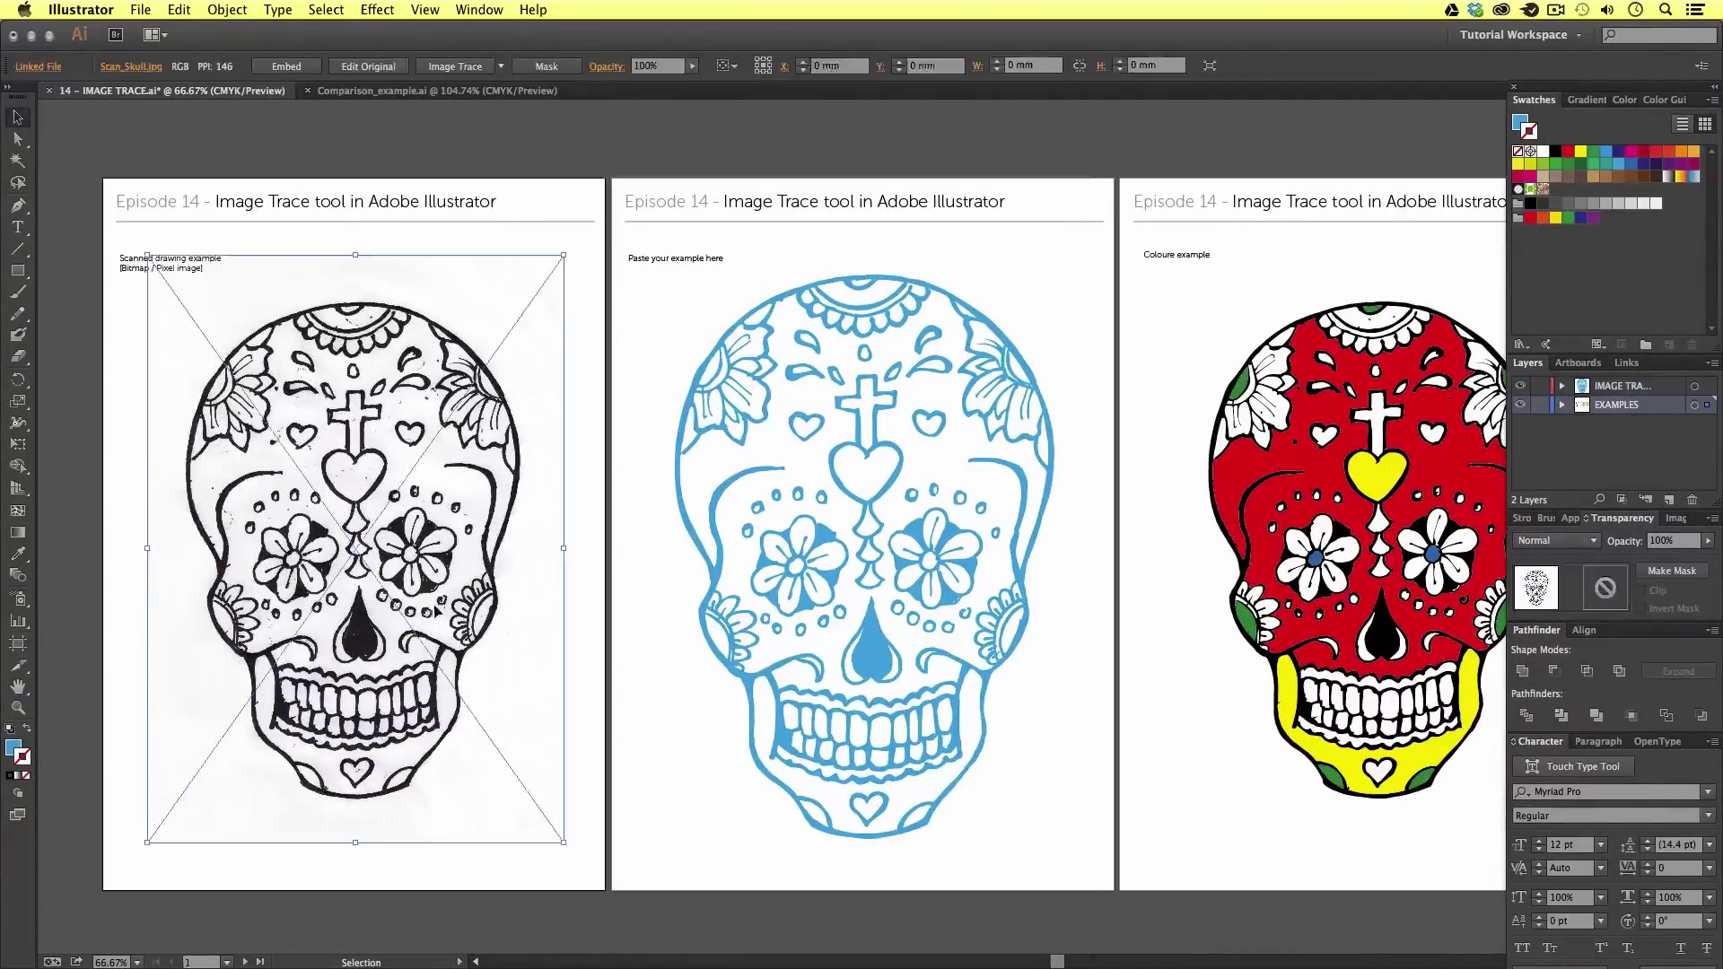
key(z)
click(413, 561)
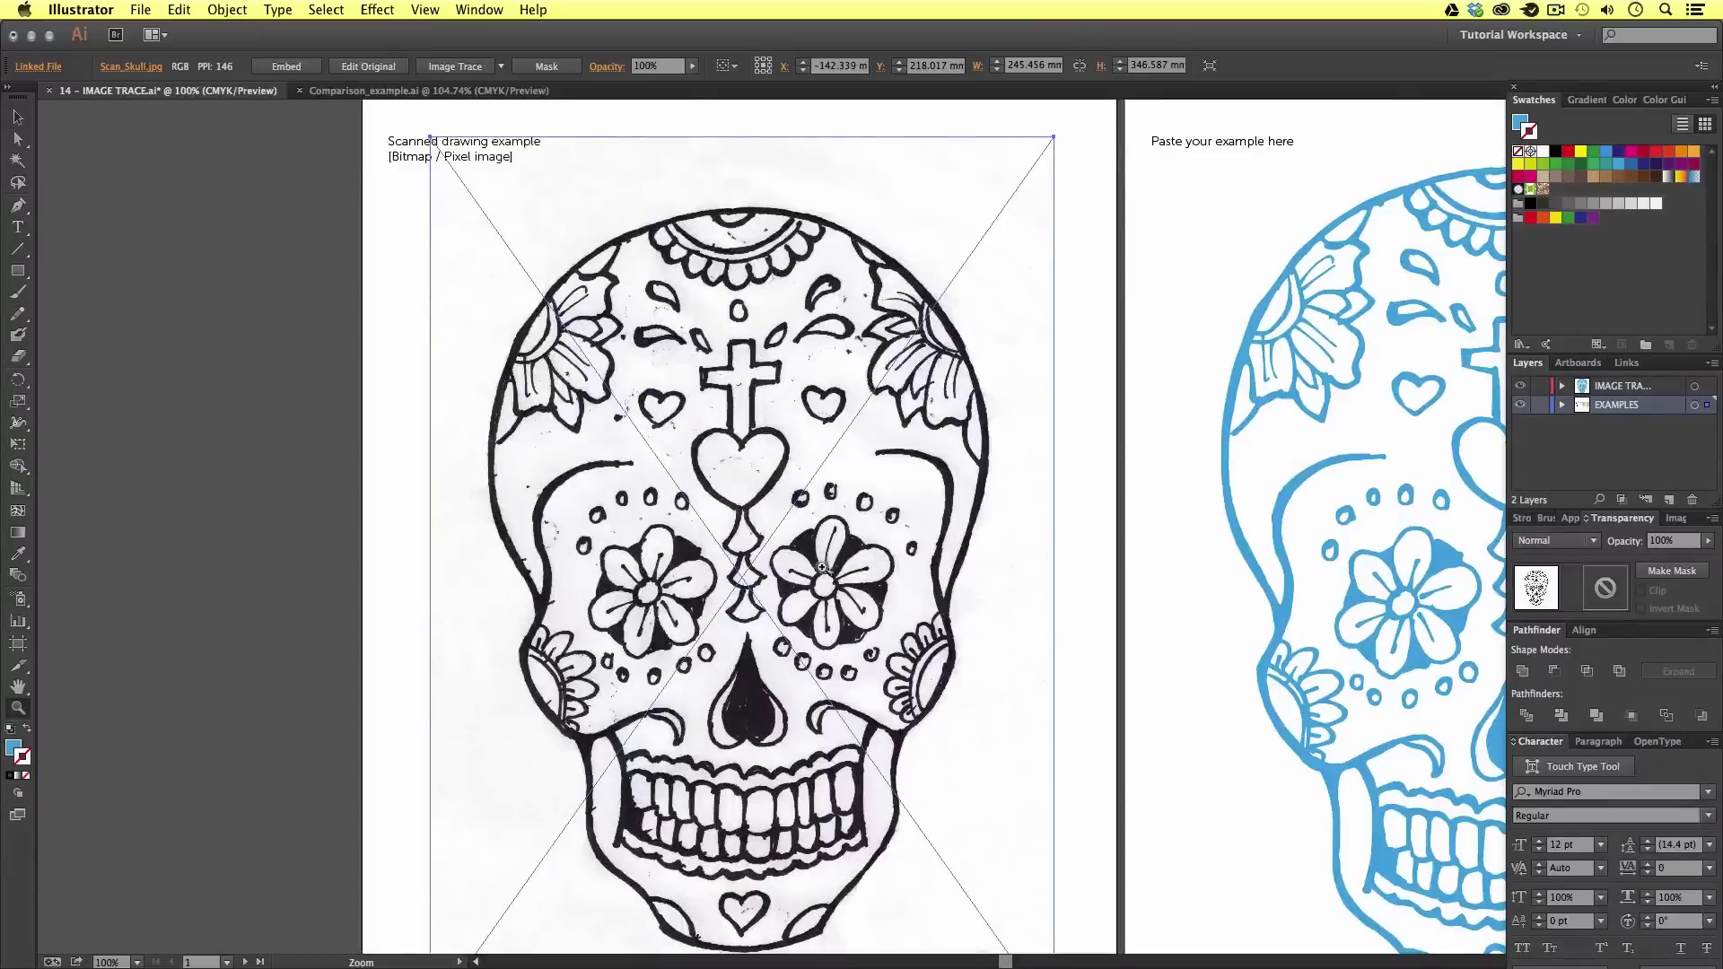
scroll(841, 538, down, 4)
scroll(842, 538, right, 5)
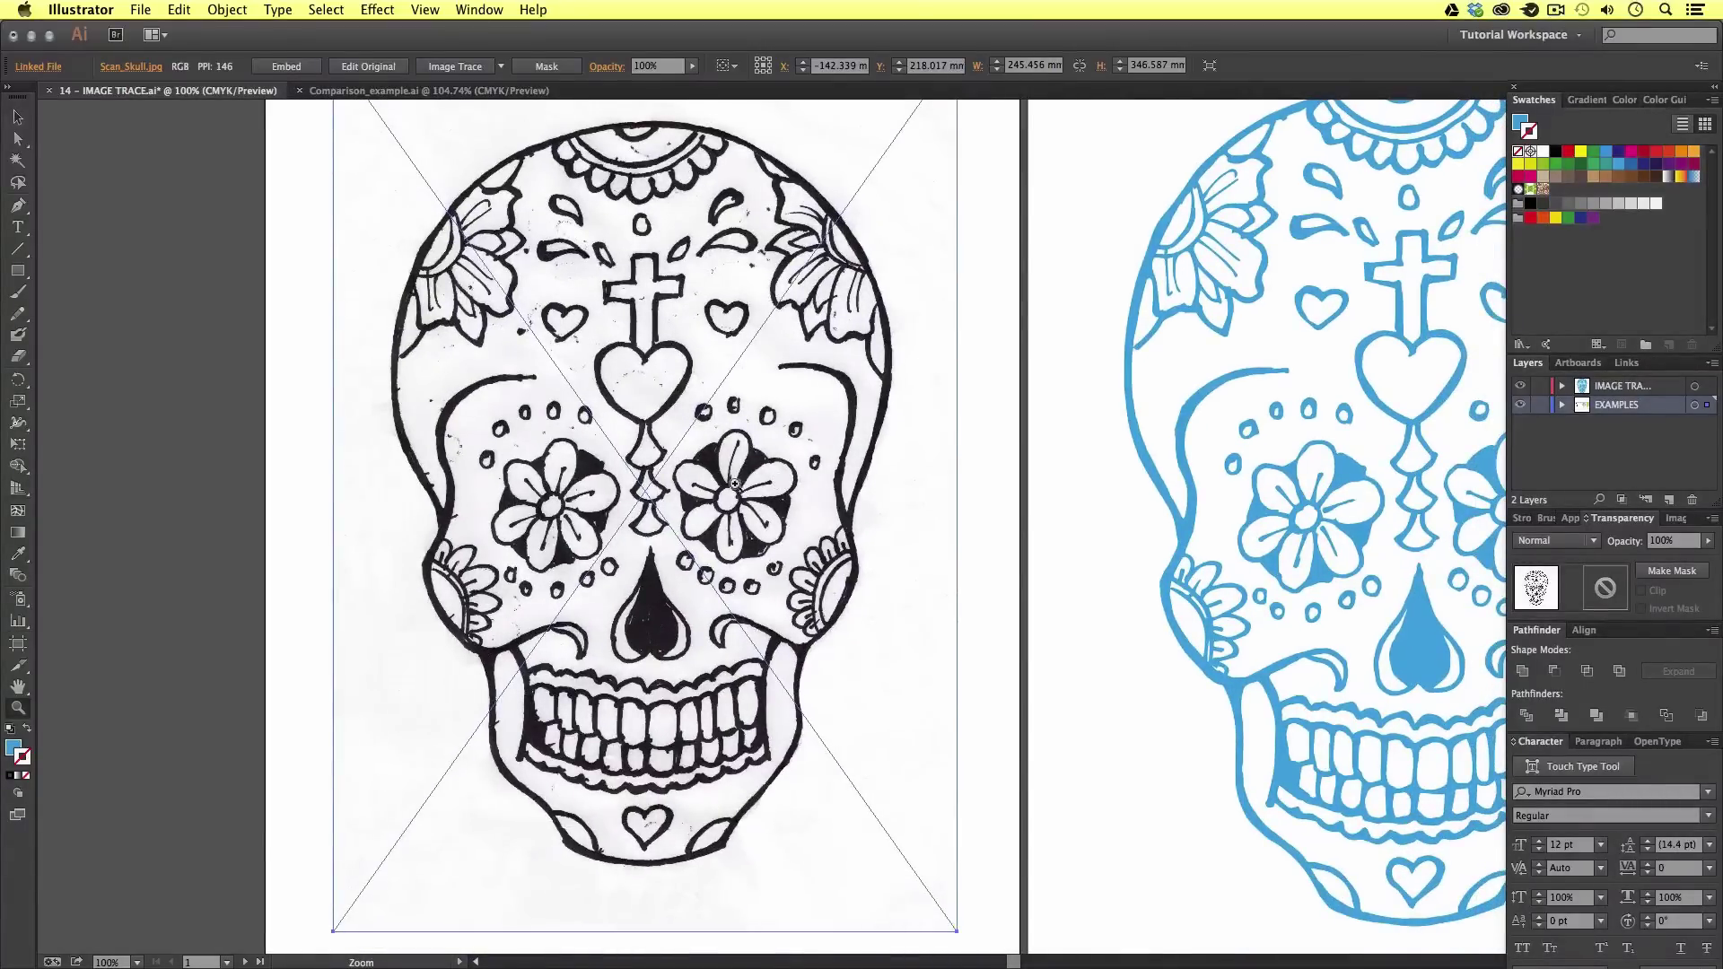
key(v)
click(1030, 490)
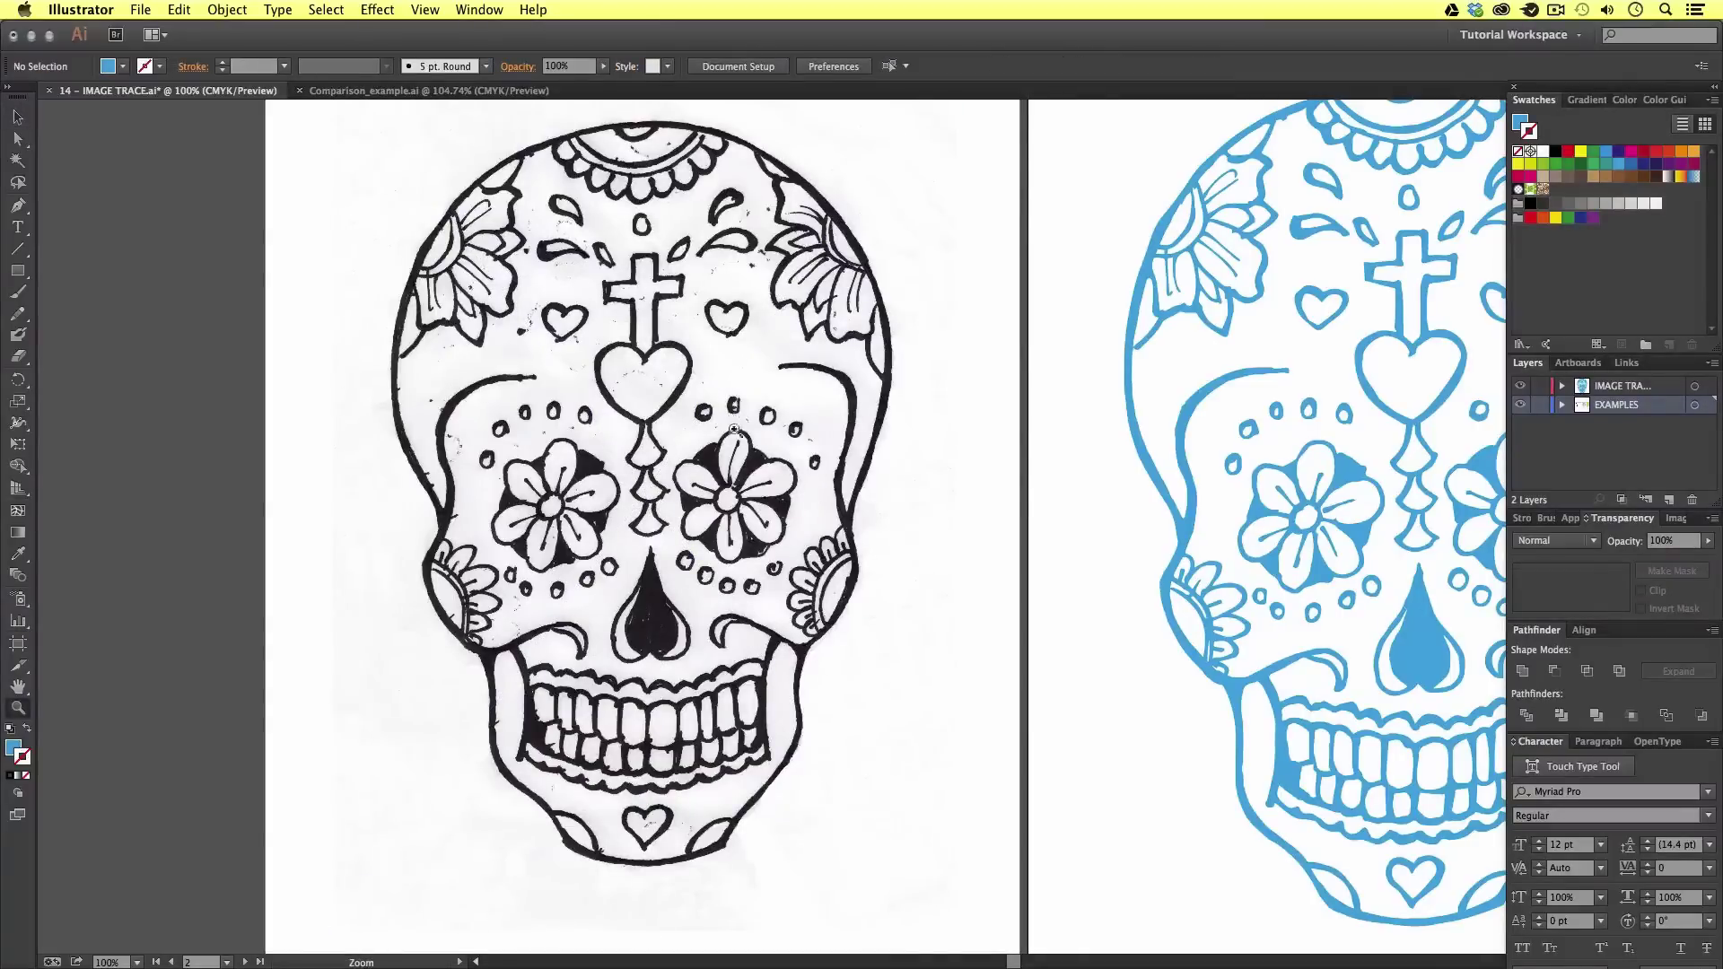
click(769, 463)
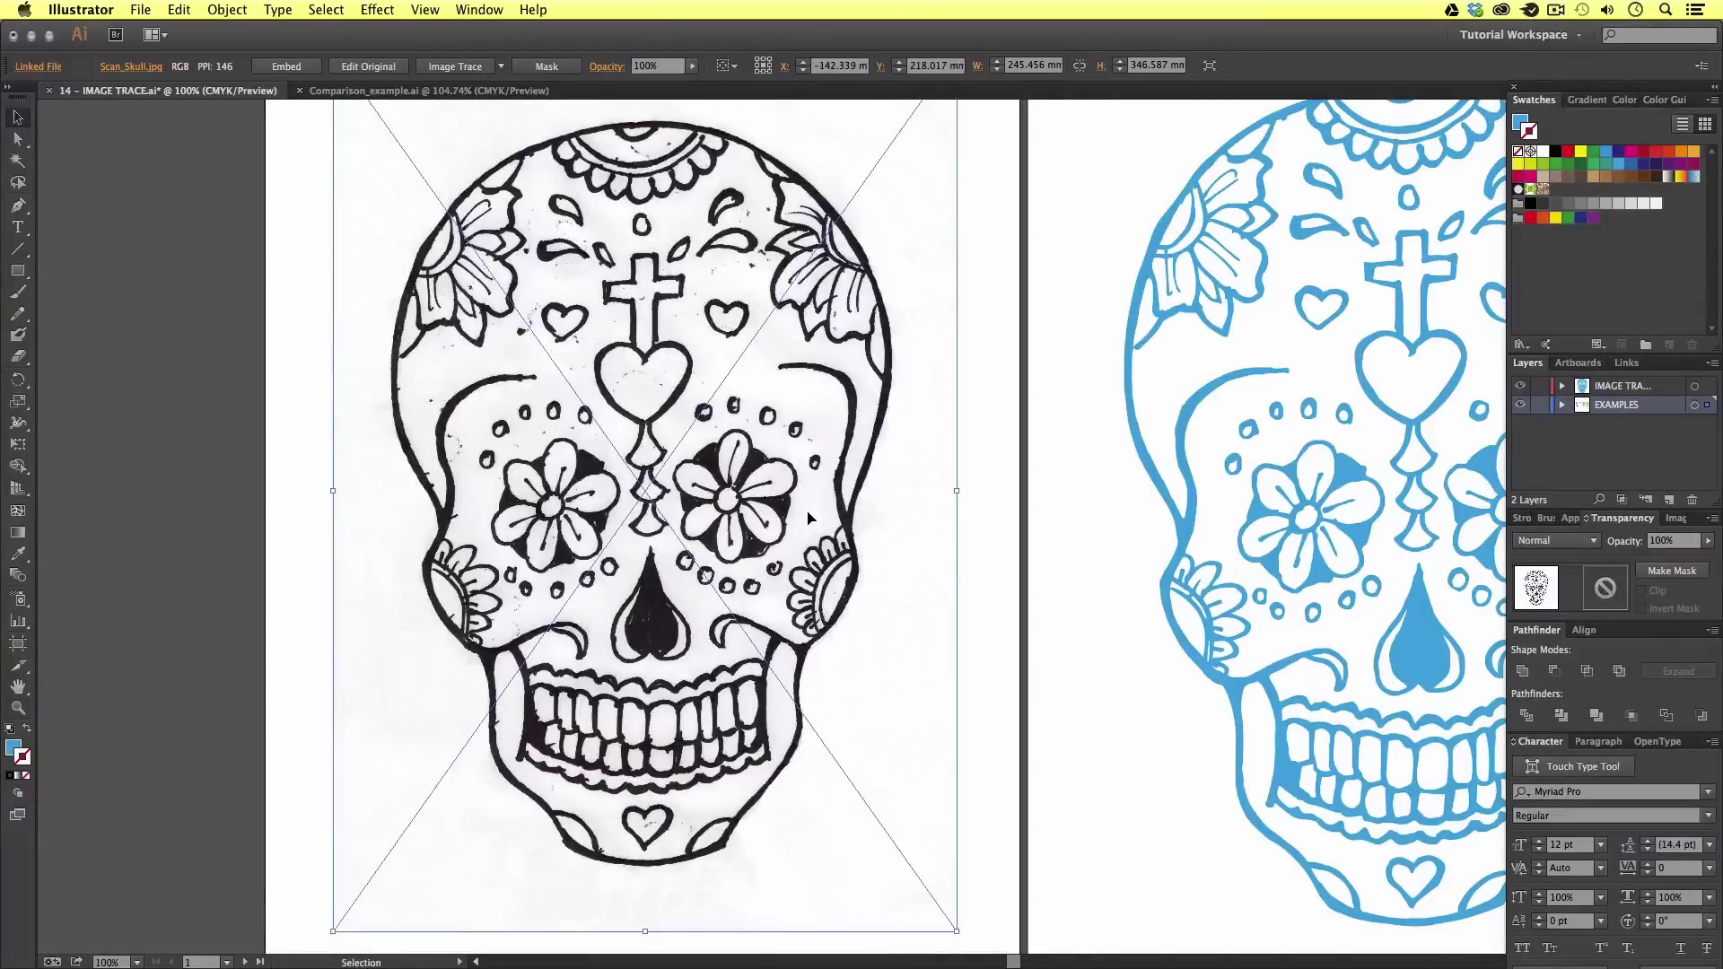
Inspect the pixel edges of the scanned skull's line work at 800% magnification, ending on a side-by-side view with nothing selected
key(z)
alt+click(901, 543)
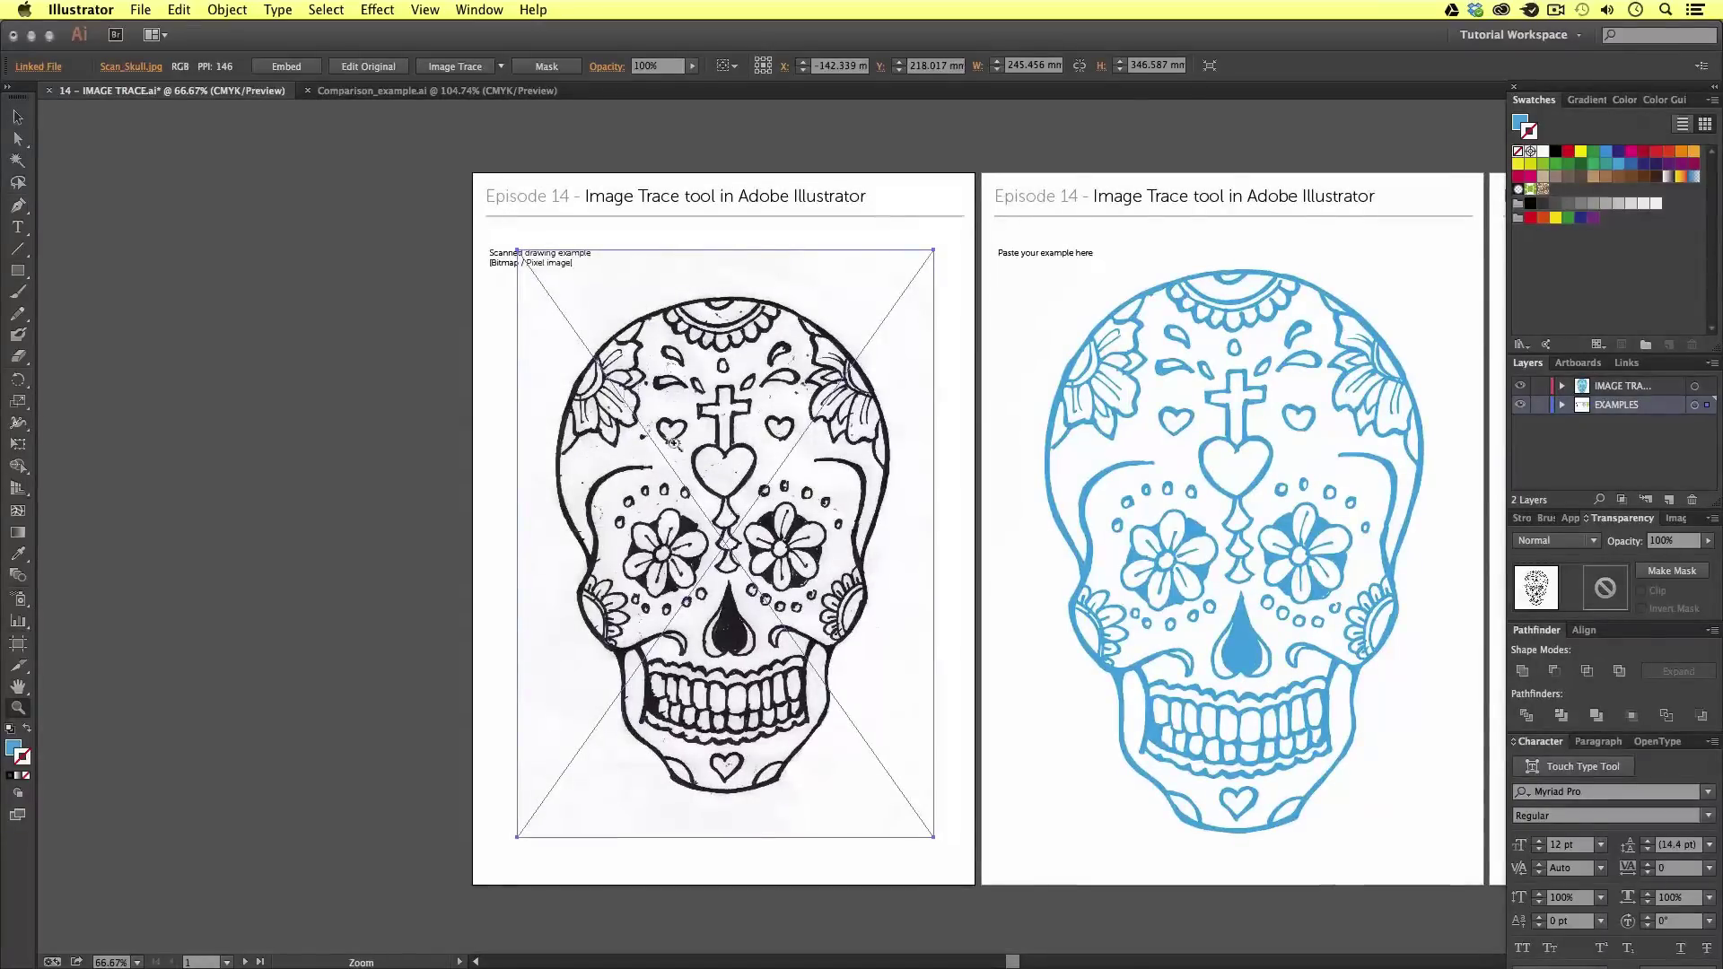
drag(557, 383, 939, 661)
drag(677, 439, 850, 602)
alt+click(886, 602)
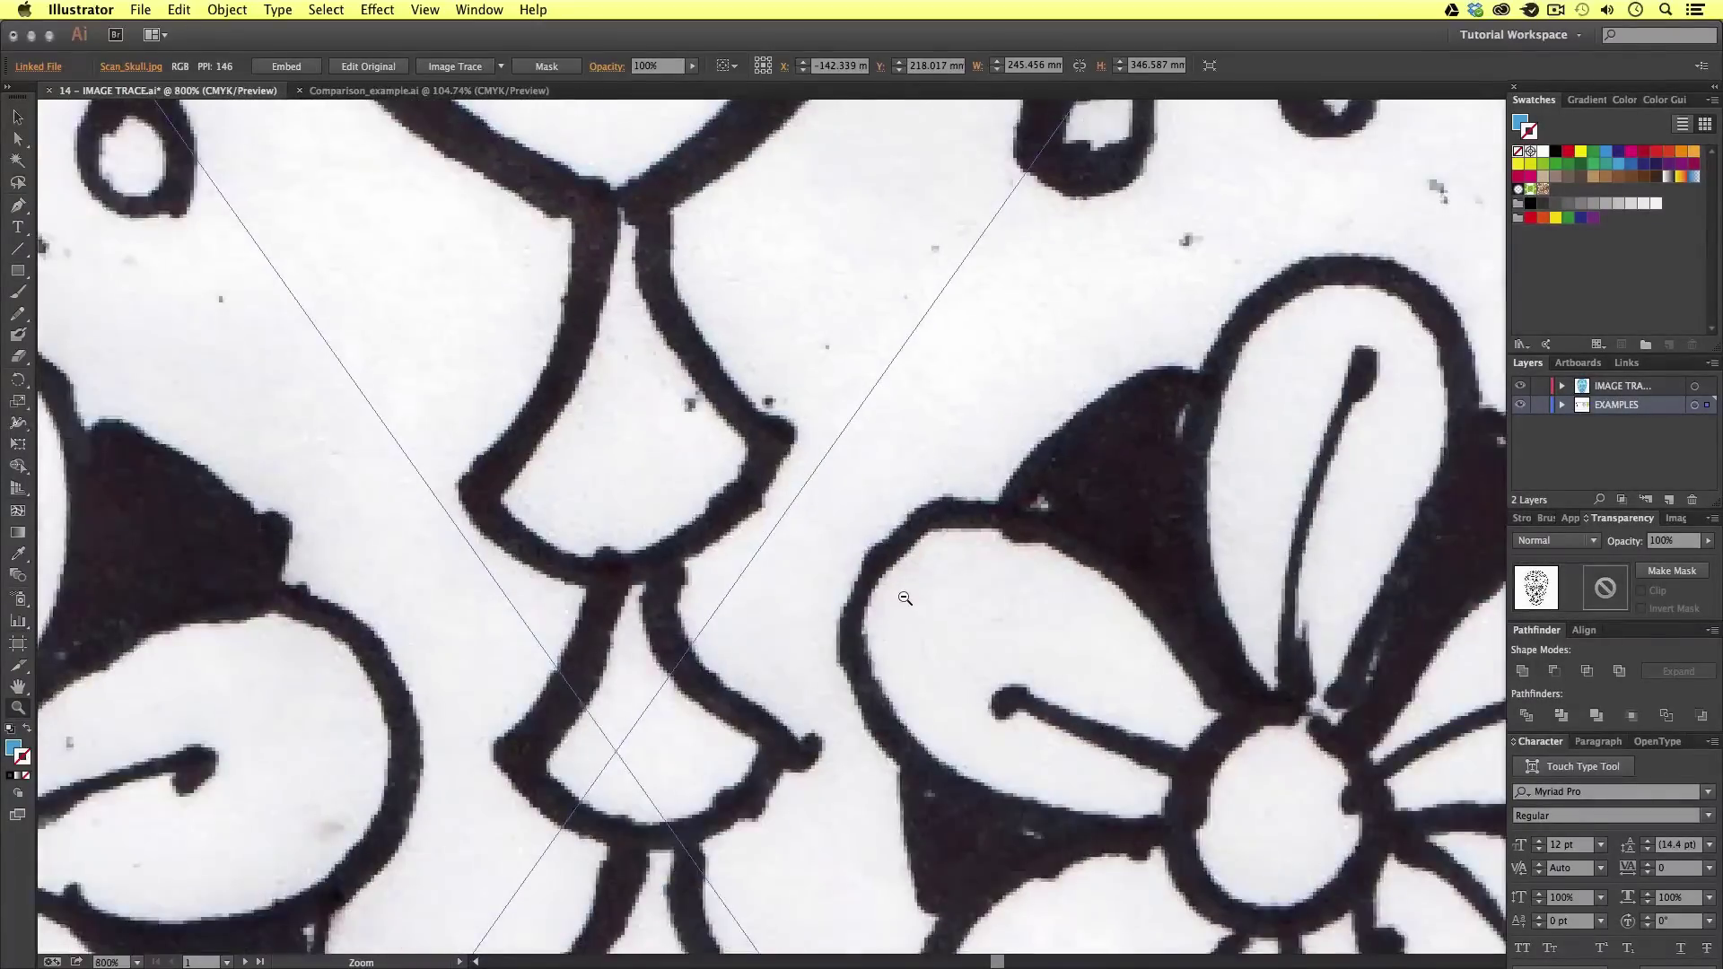
alt+click(906, 601)
alt+click(946, 601)
key(space)
drag(772, 682, 1035, 333)
alt+click(1034, 400)
alt+click(1028, 467)
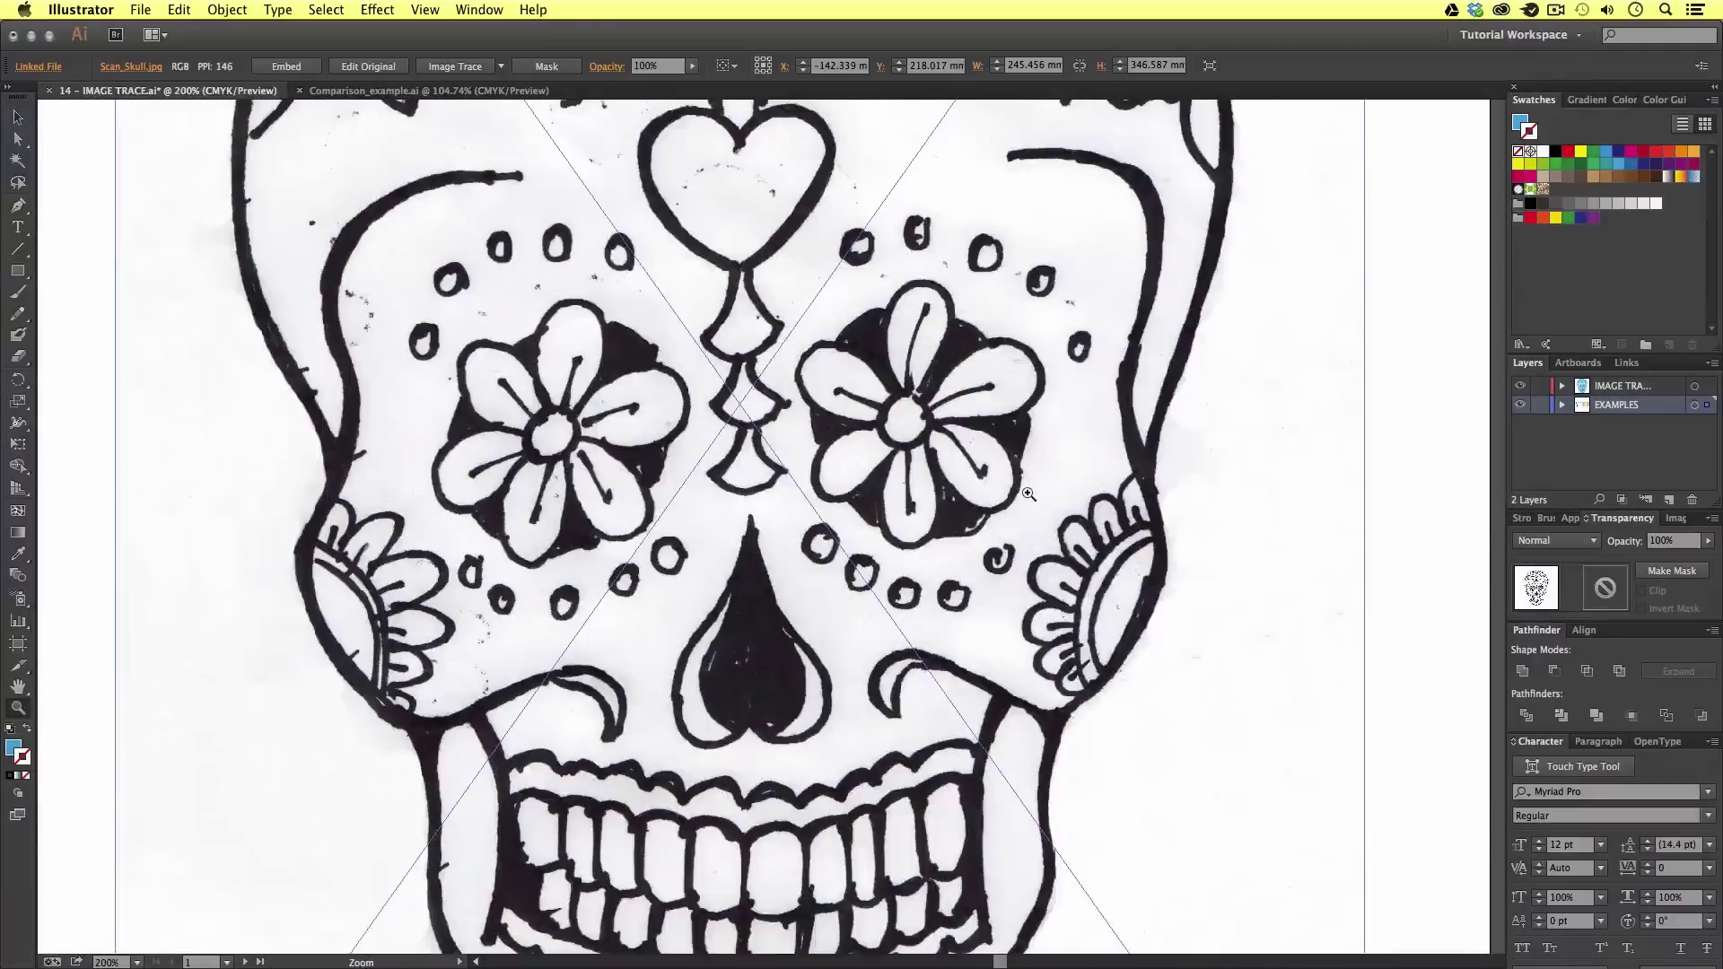
alt+click(1005, 551)
alt+click(1002, 553)
alt+click(1003, 553)
key(space)
drag(1024, 508, 605, 577)
key(v)
click(858, 590)
key(space)
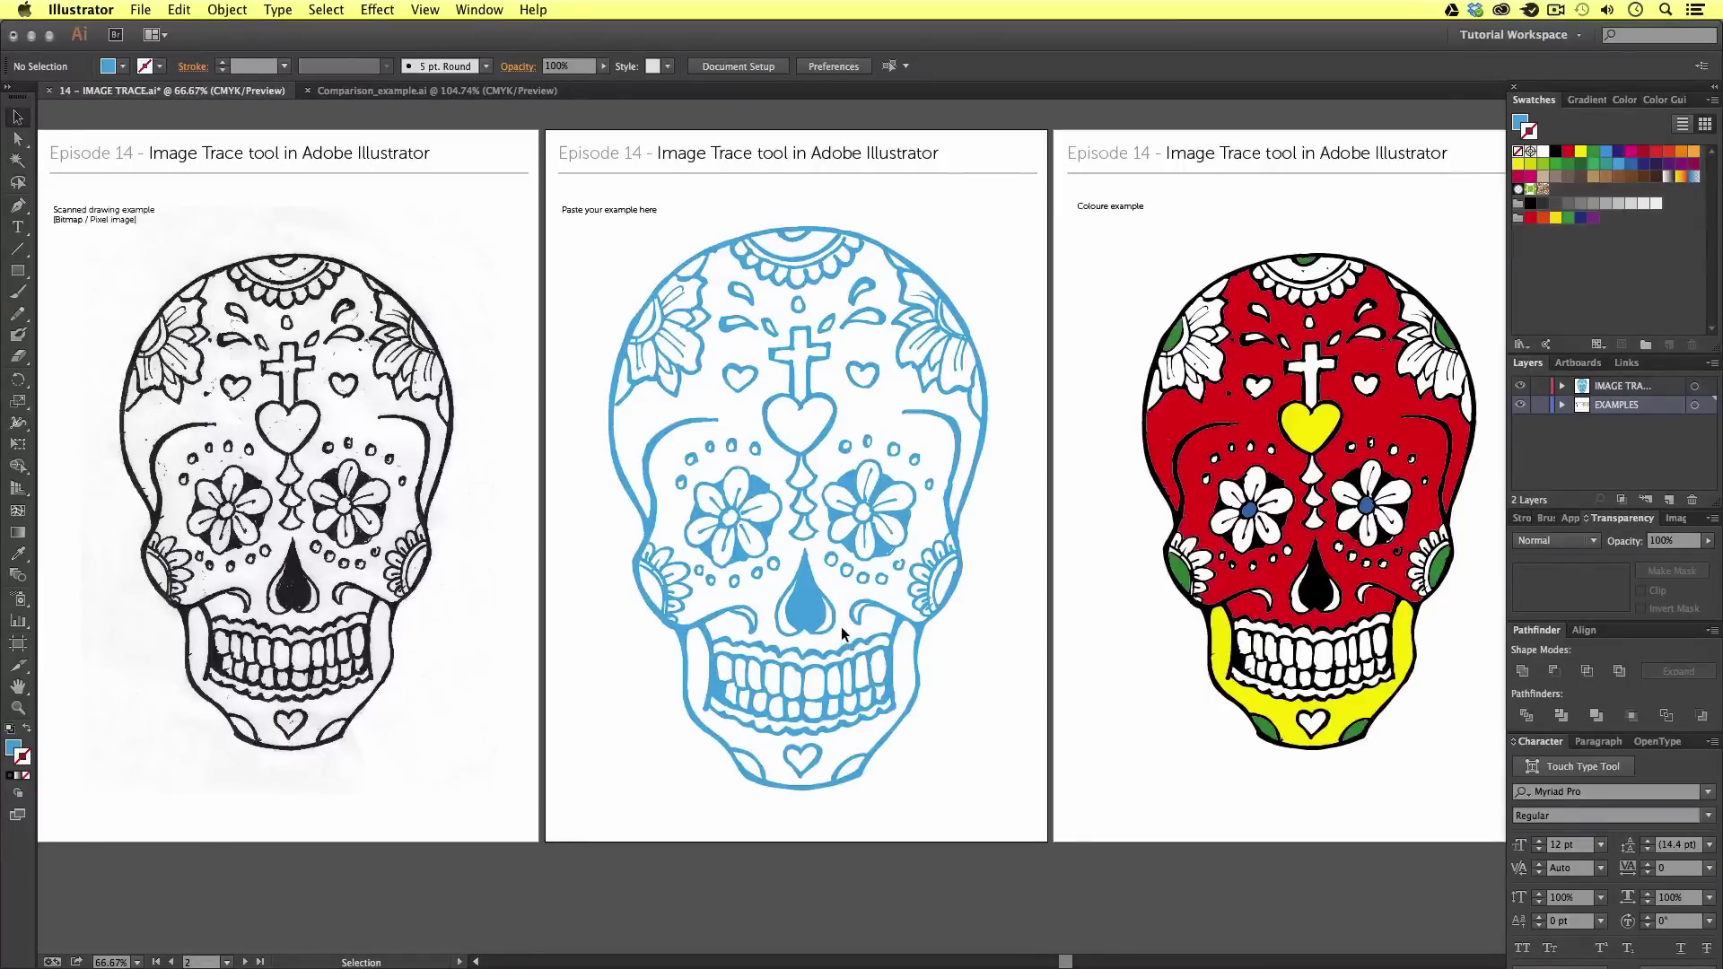
Select the blue vector skull and examine its anchor points and outlines around the eyes and nose at 200%
click(815, 599)
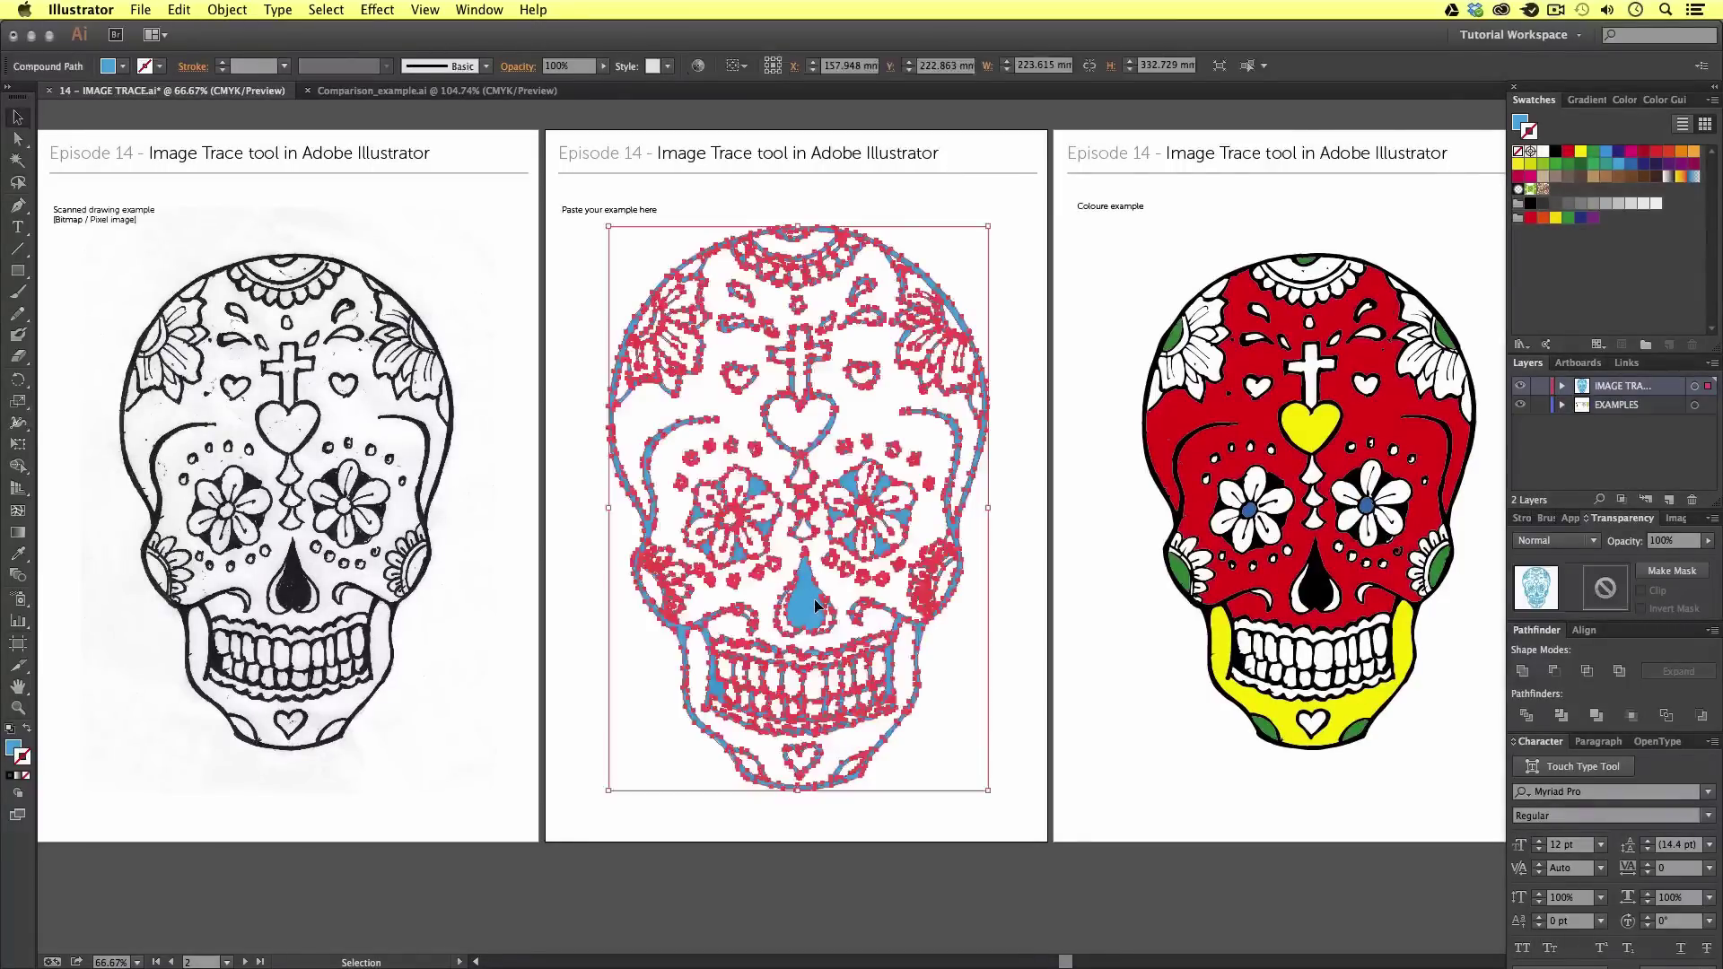
key(z)
click(725, 530)
click(900, 523)
click(900, 523)
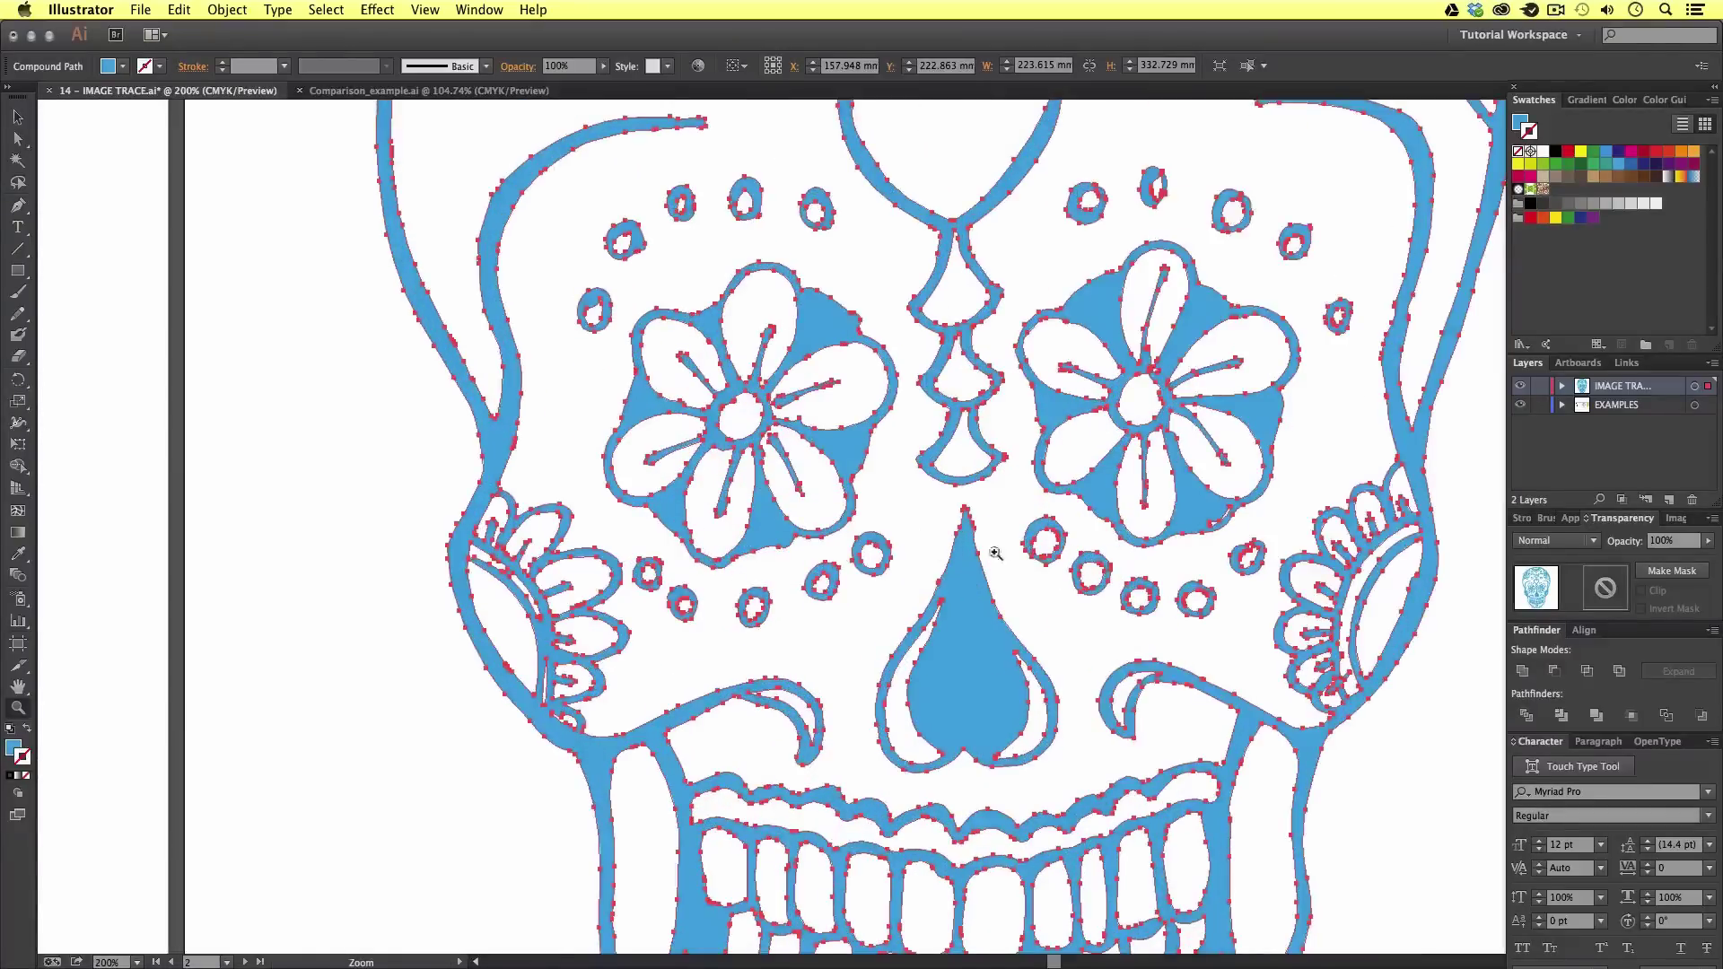
Inspect the smooth outlines and anchor points around the blue vector skull's nose and eye flower at 400% and 800% magnification
scroll(900, 524, right, 5)
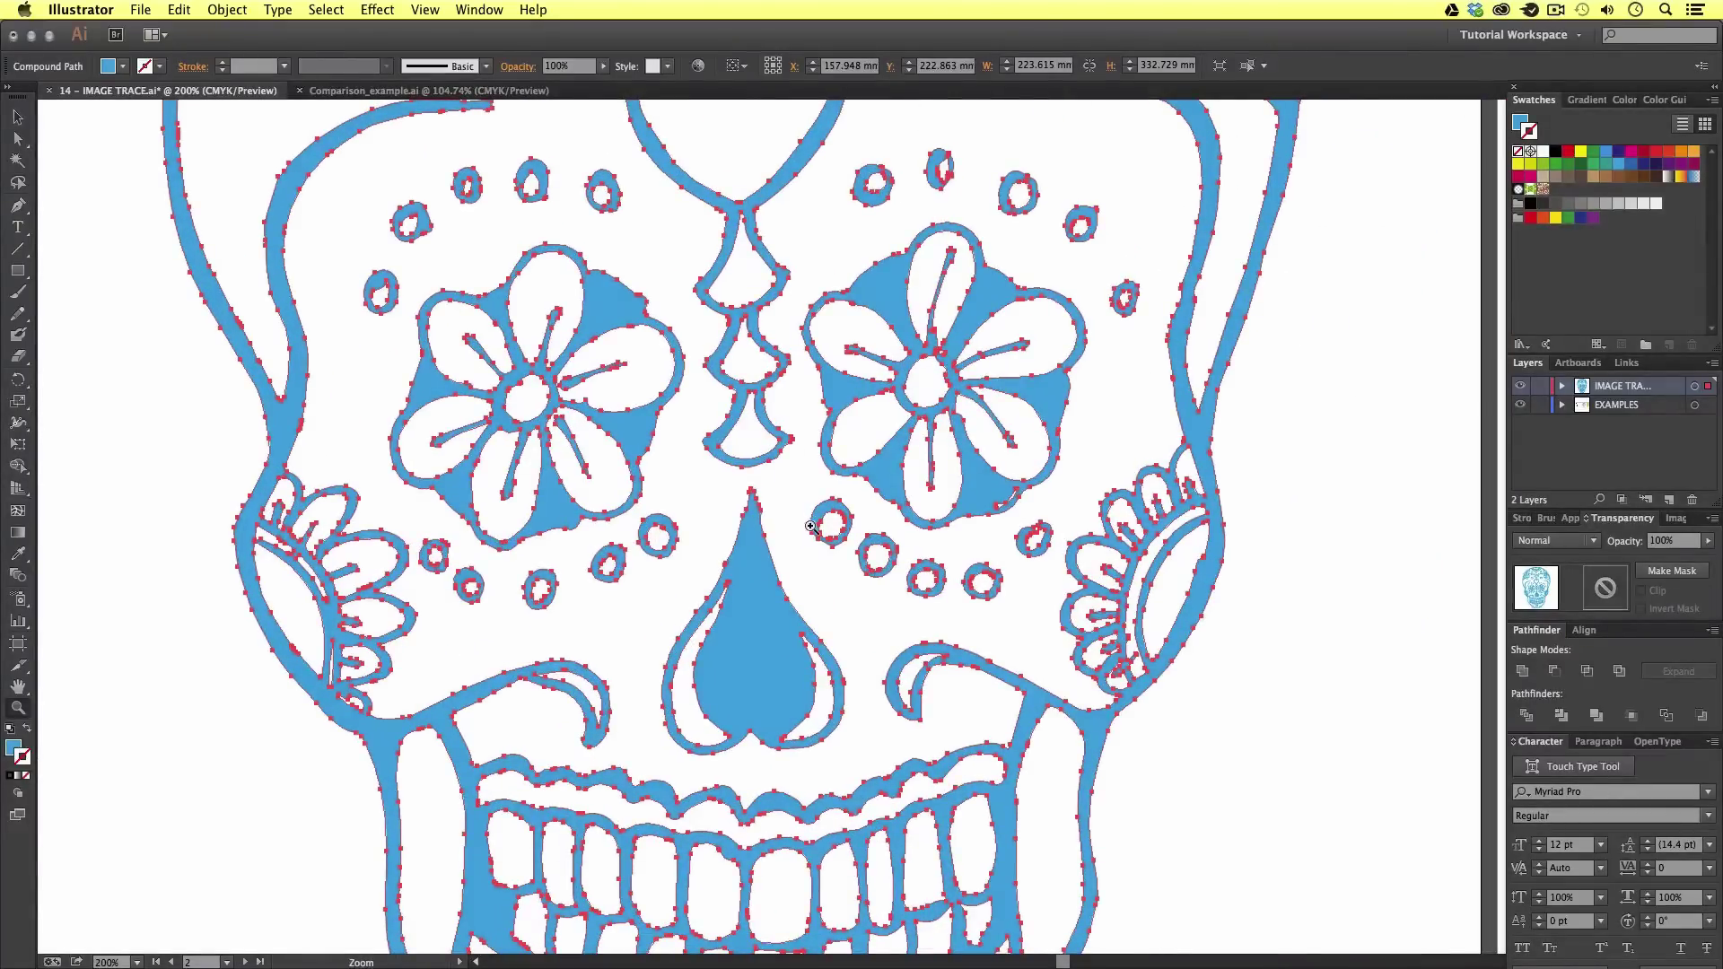
click(847, 555)
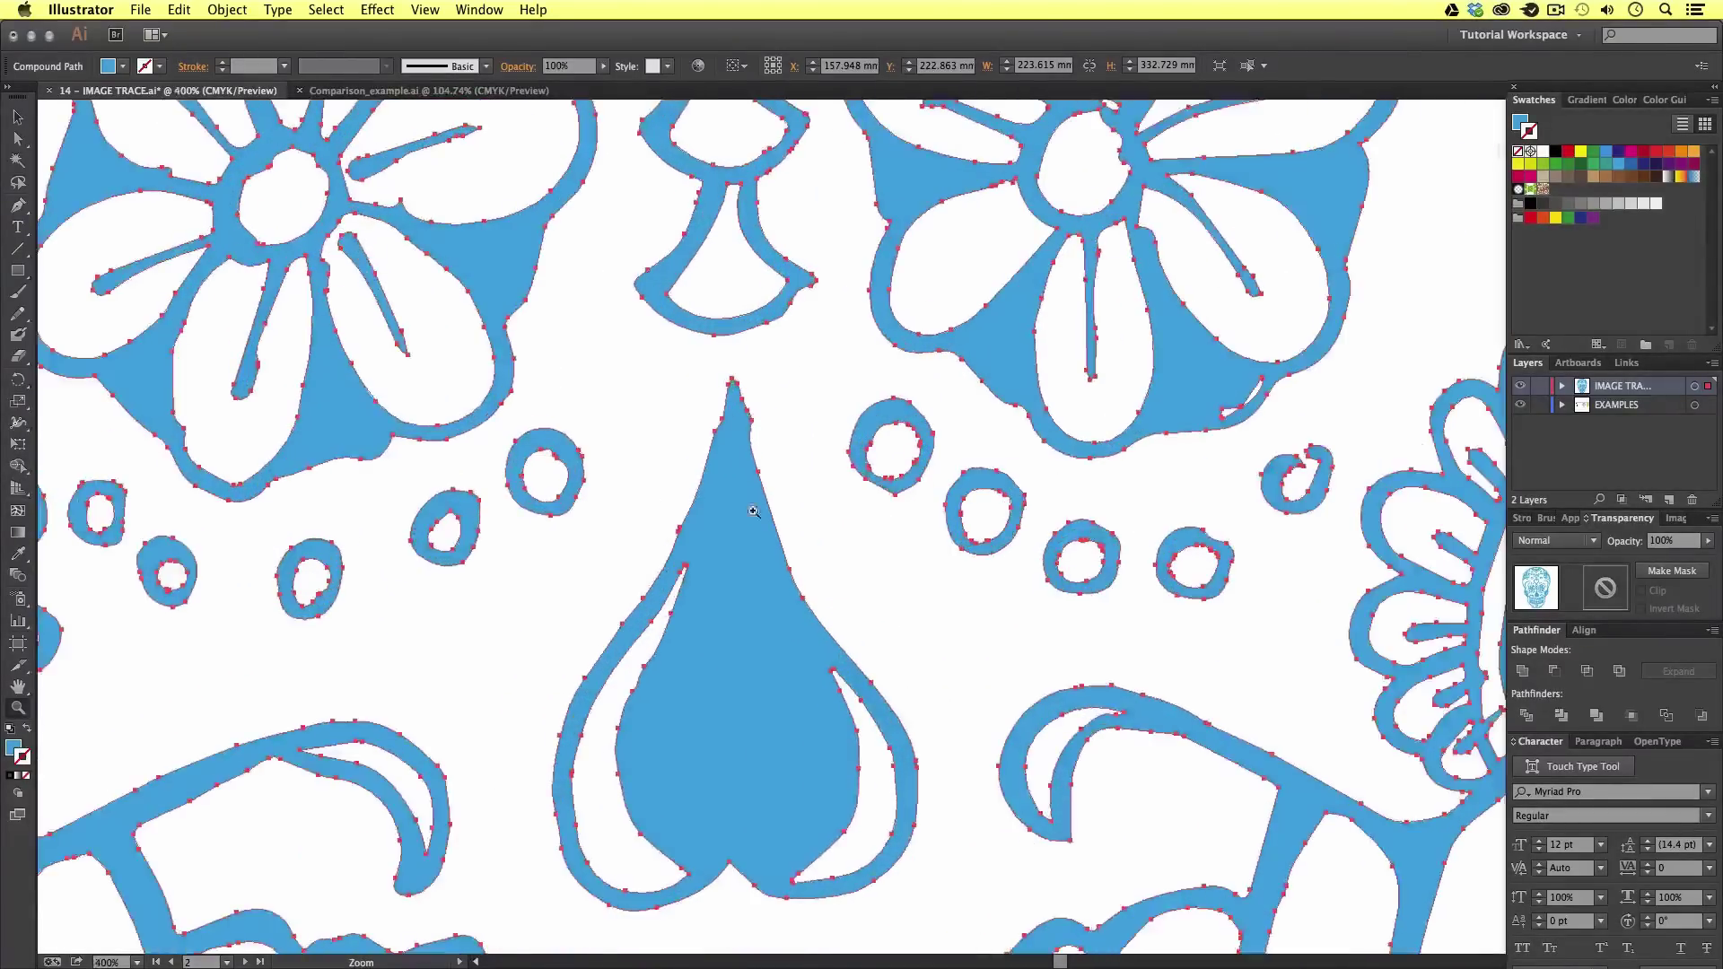
click(506, 485)
drag(523, 442, 672, 809)
alt+click(703, 757)
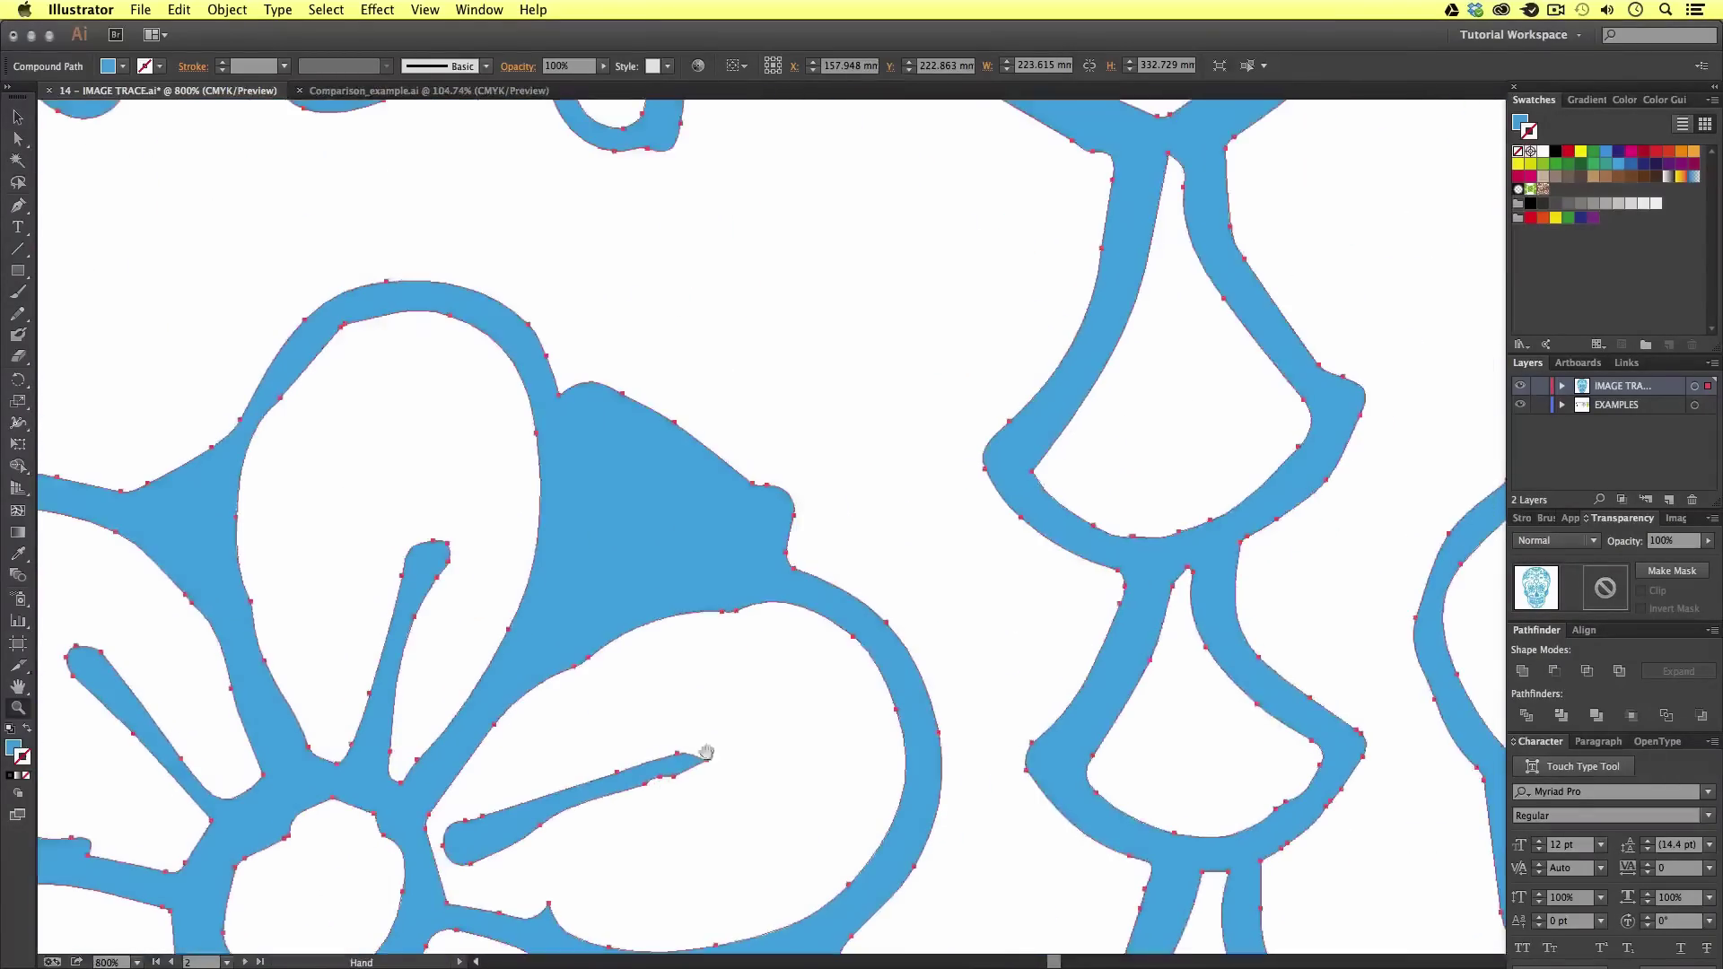
alt+click(951, 588)
alt+click(957, 610)
alt+click(957, 610)
alt+click(957, 610)
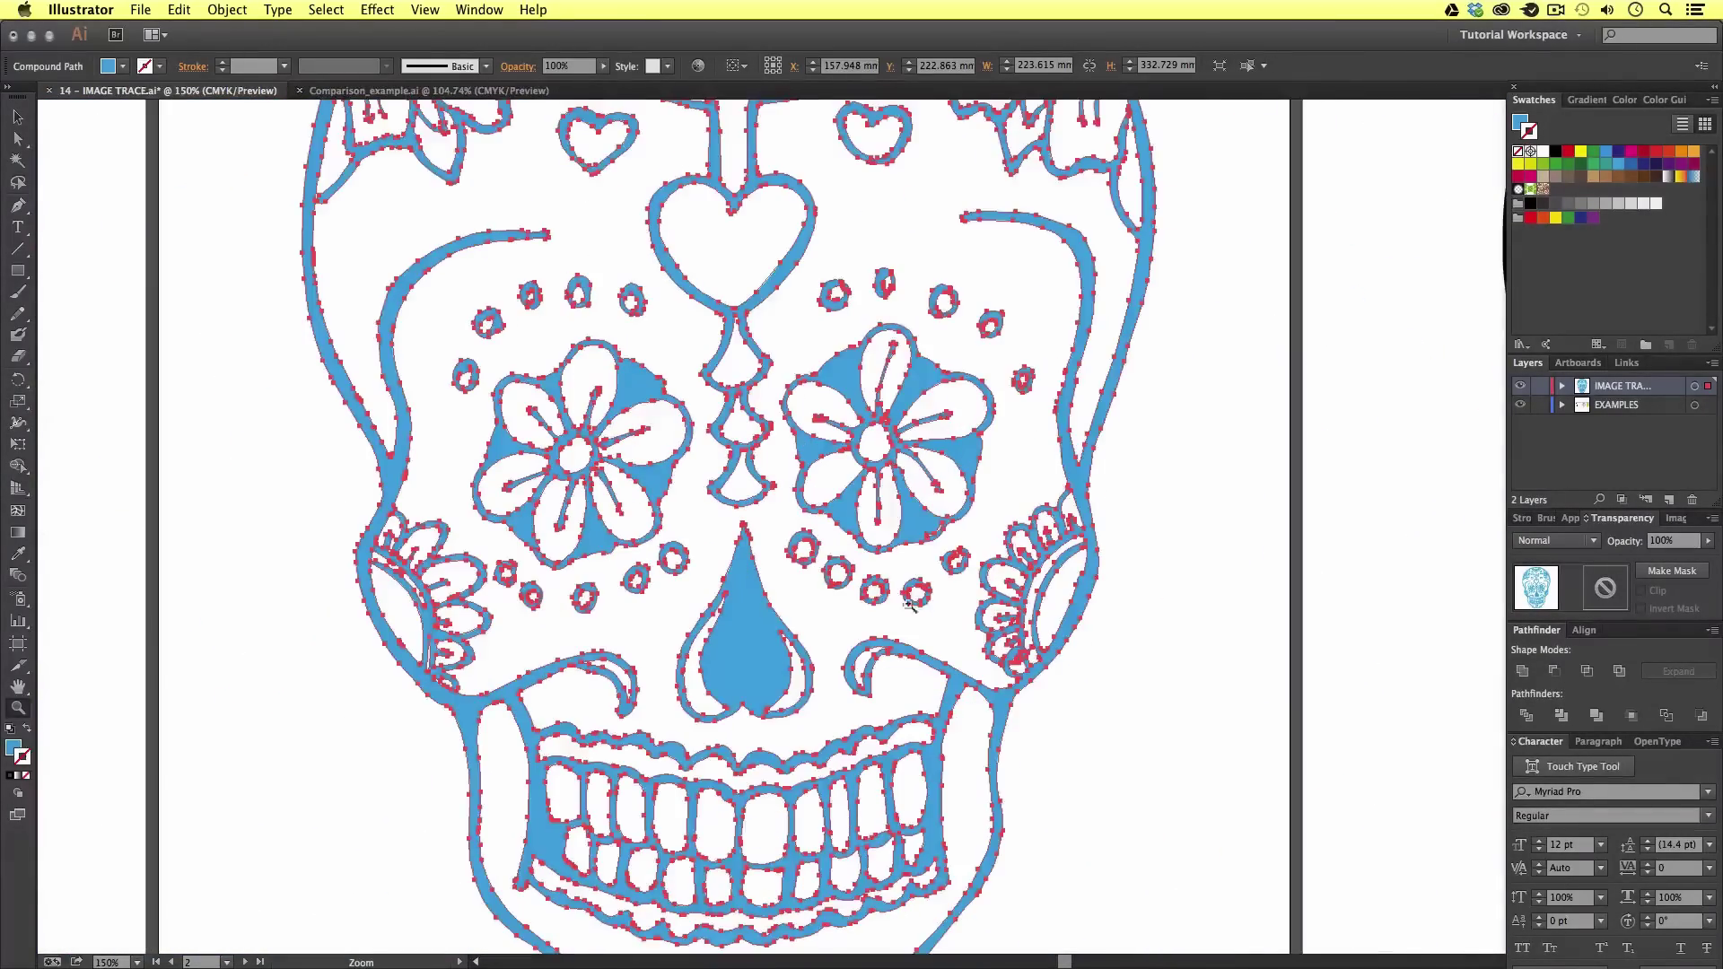
alt+click(932, 617)
alt+click(873, 593)
key(v)
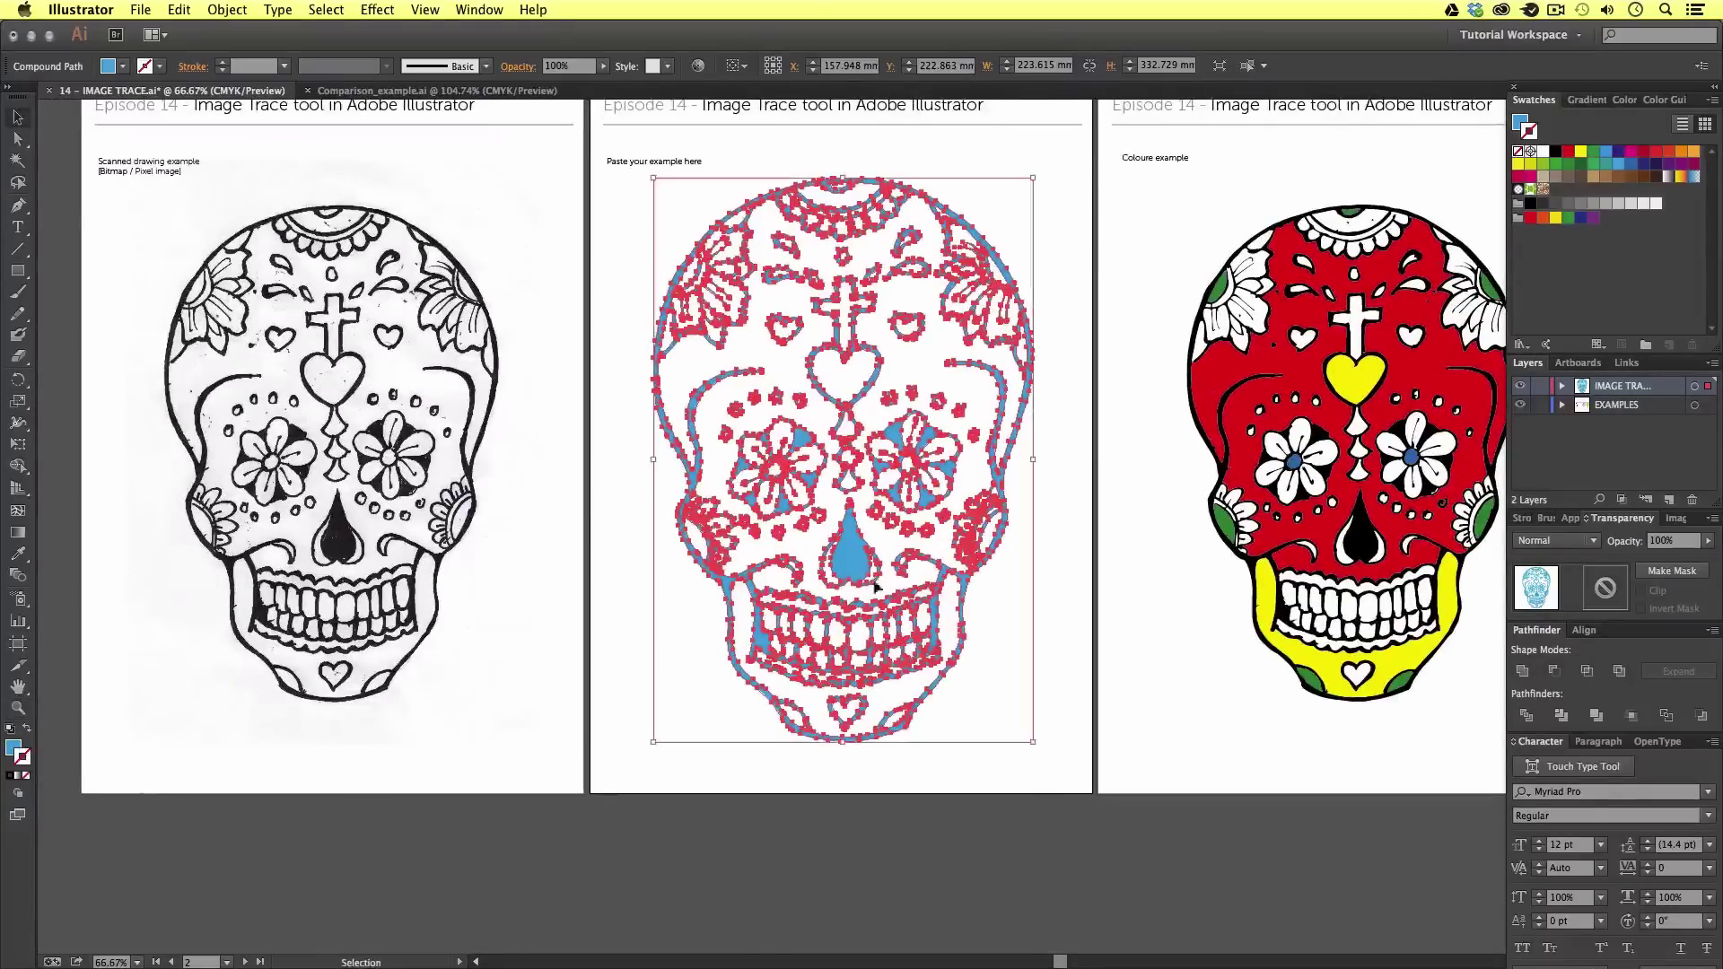
Scale the blue vector skull down slightly in proportion so it fits its artboard with more margin, then deselect it
click(408, 498)
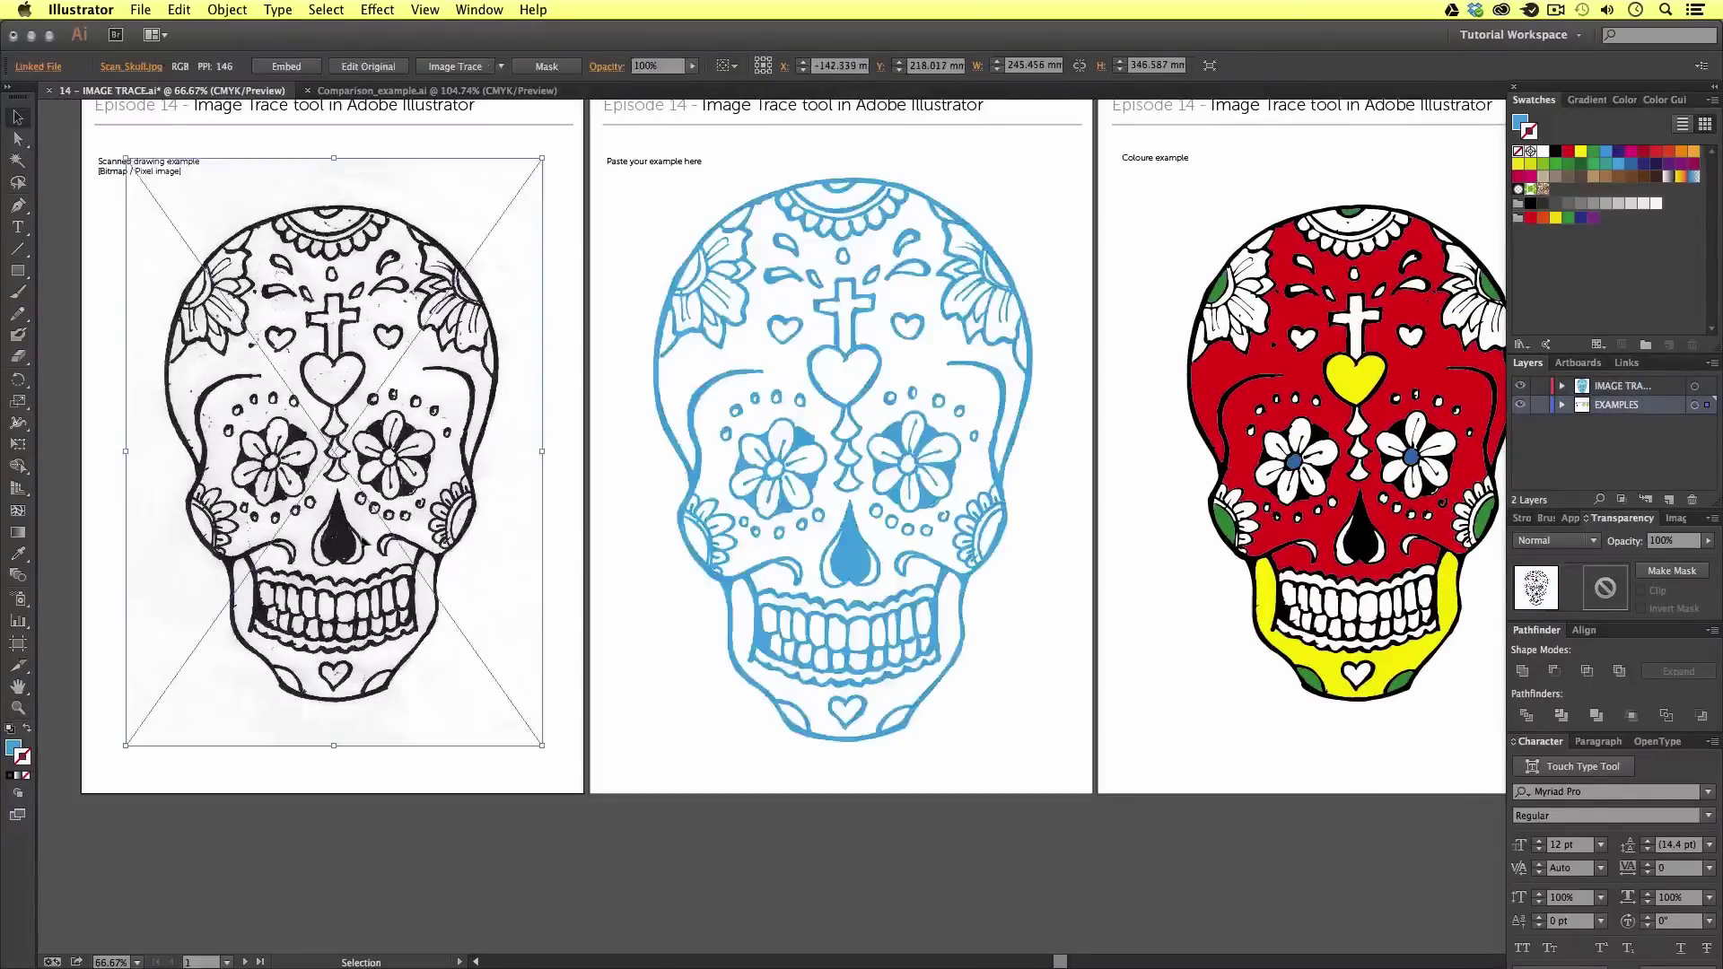
click(892, 572)
key(s)
drag(1074, 813, 1055, 790)
key(v)
click(1103, 654)
Examine the coloured skull example at 100% by selecting its red filled area, ending with nothing selected
drag(1175, 557, 726, 626)
key(z)
click(925, 510)
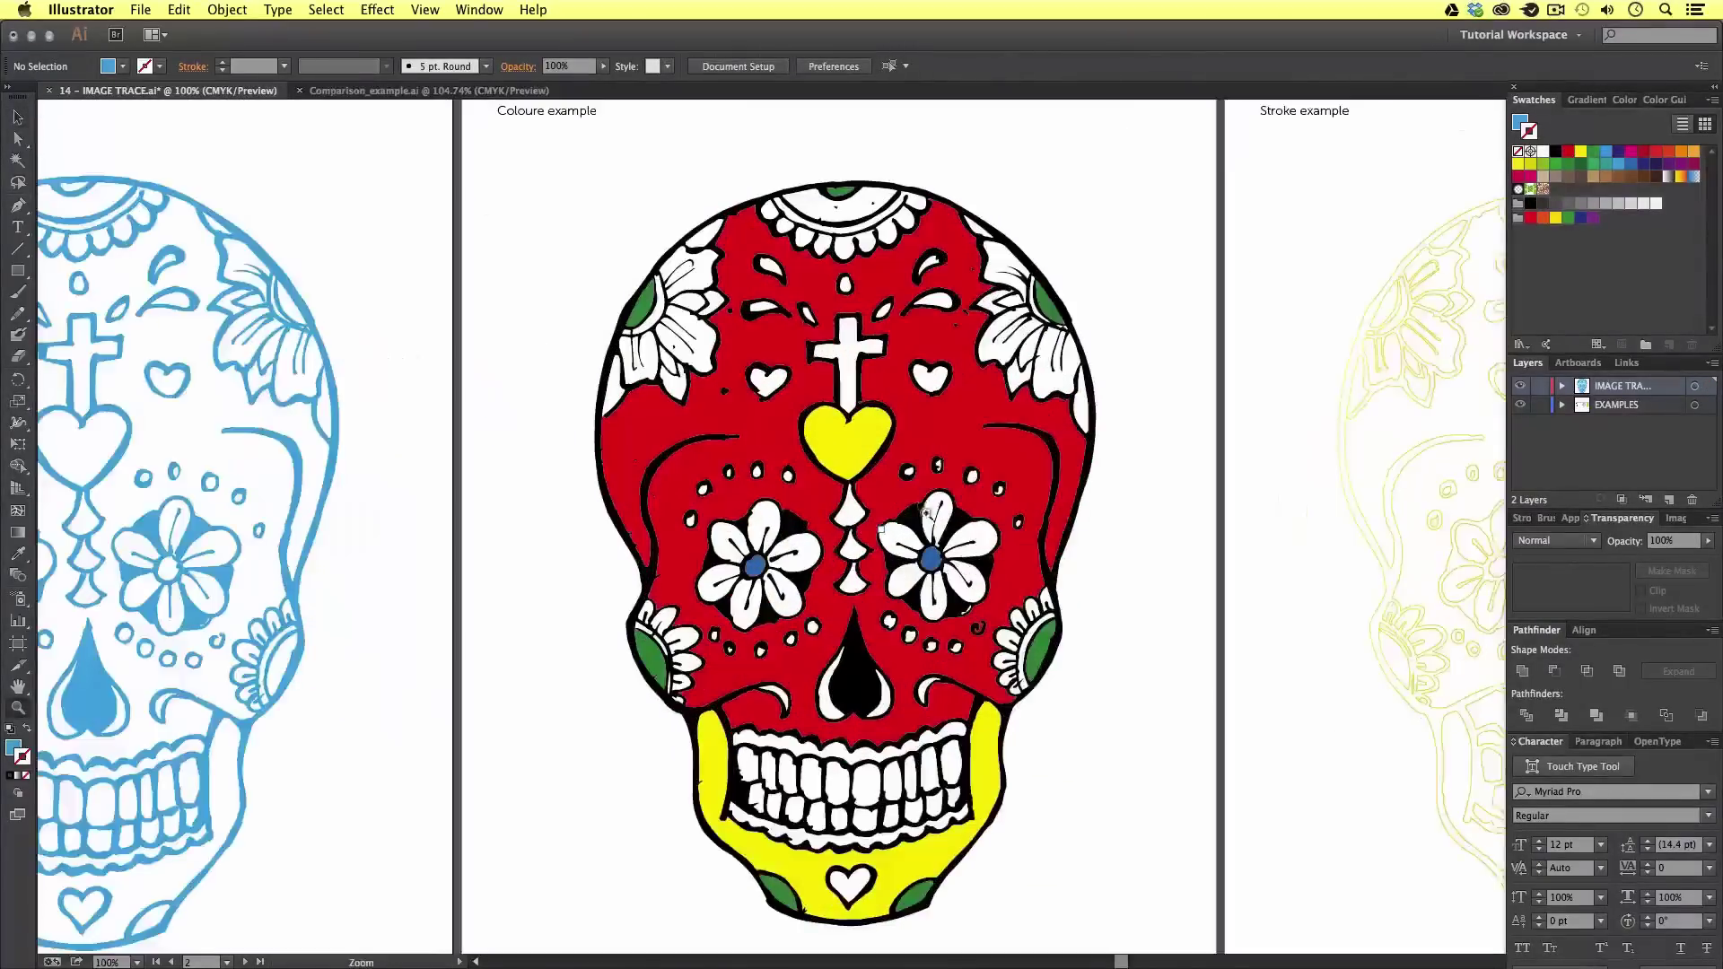
mouse_move(1176, 515)
mouse_down()
mouse_move(669, 515)
mouse_move(683, 430)
mouse_up()
key(v)
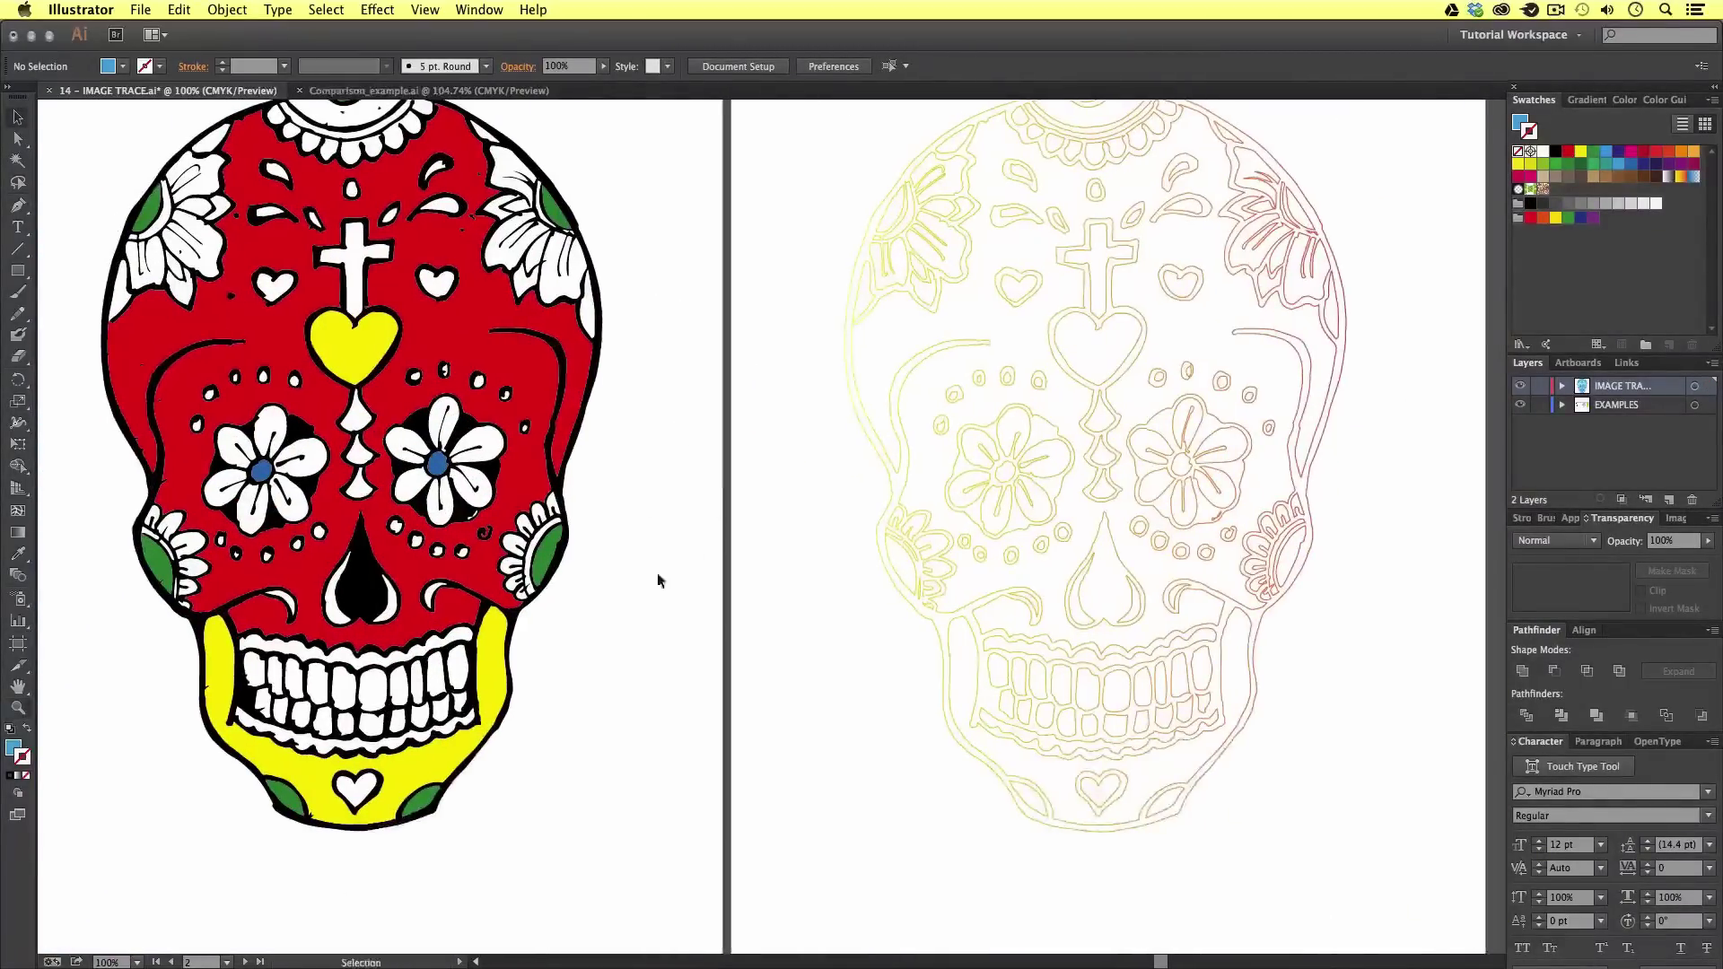
click(454, 552)
click(605, 675)
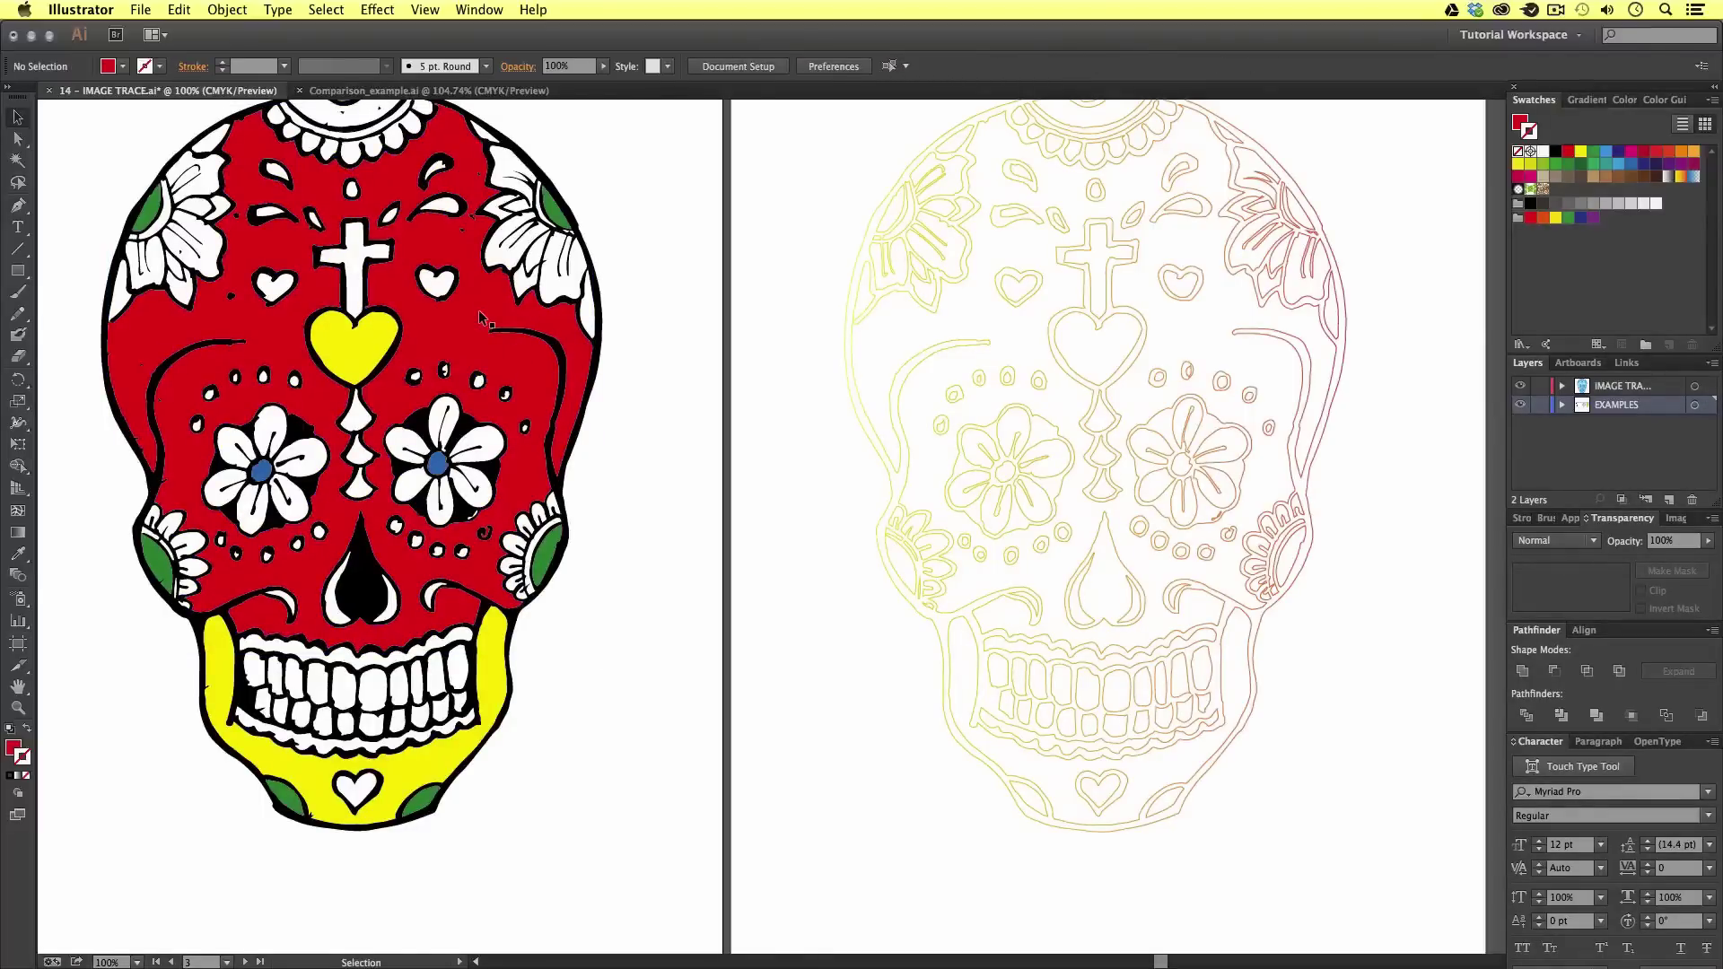
Check the separate fill shapes of the coloured skull by selecting the yellow heart, red area and a green flower centre in turn
drag(491, 355, 607, 458)
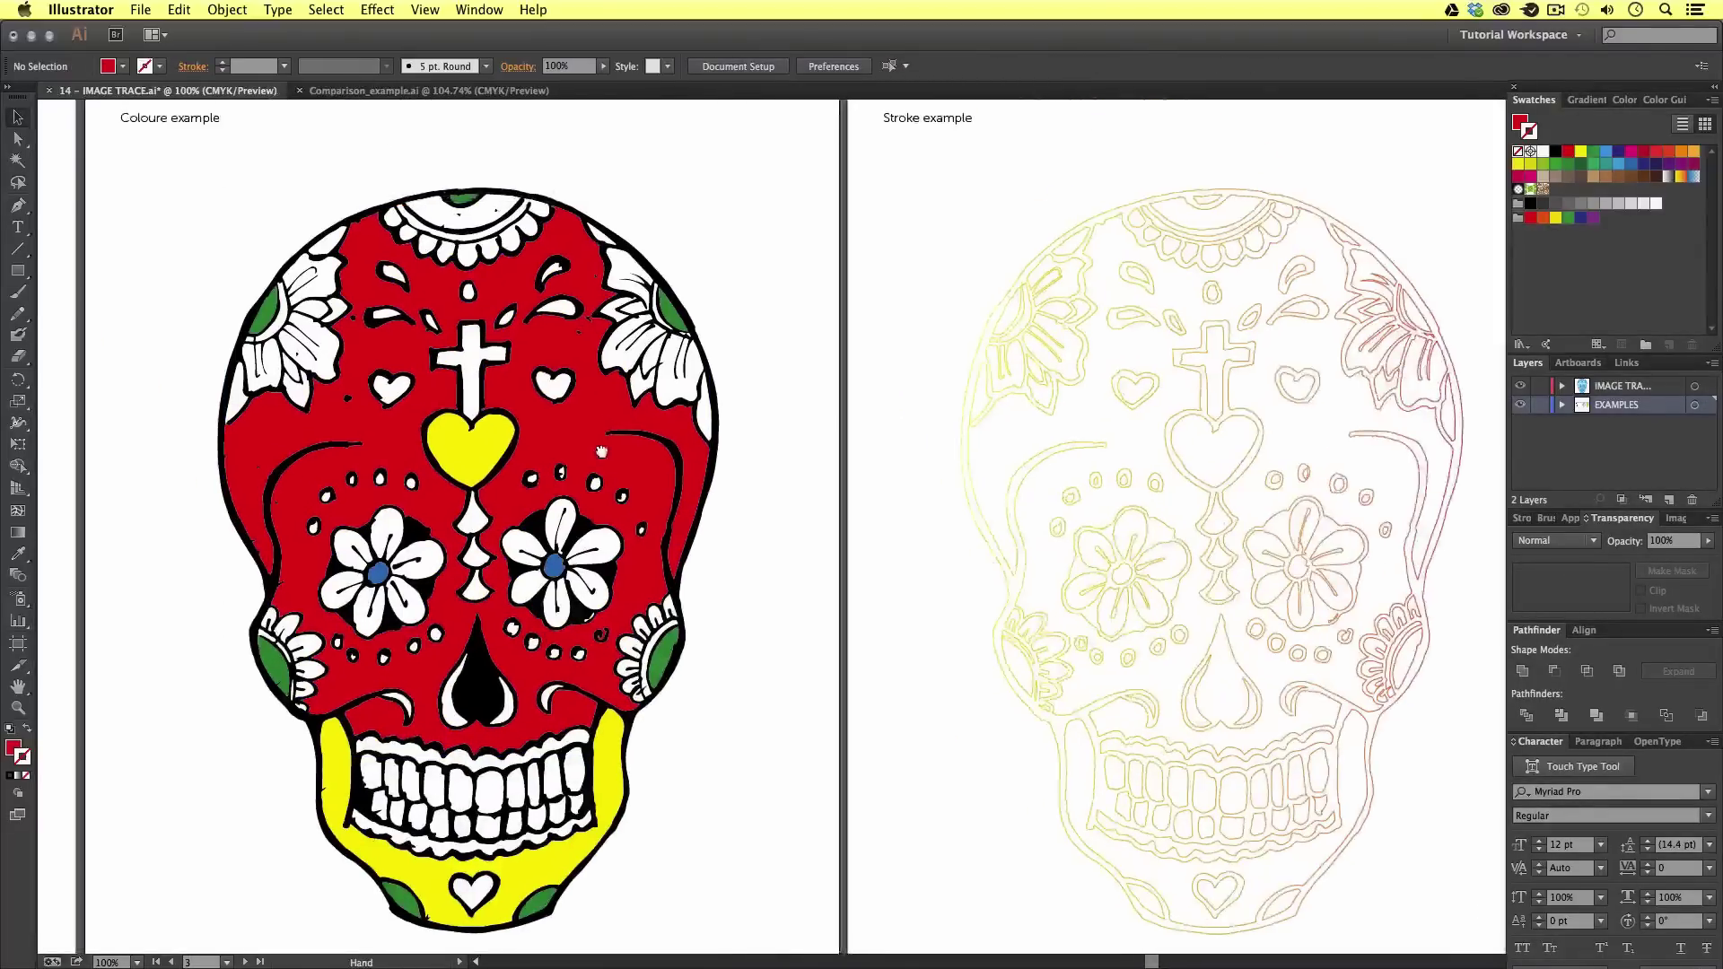
click(603, 788)
click(658, 672)
click(490, 469)
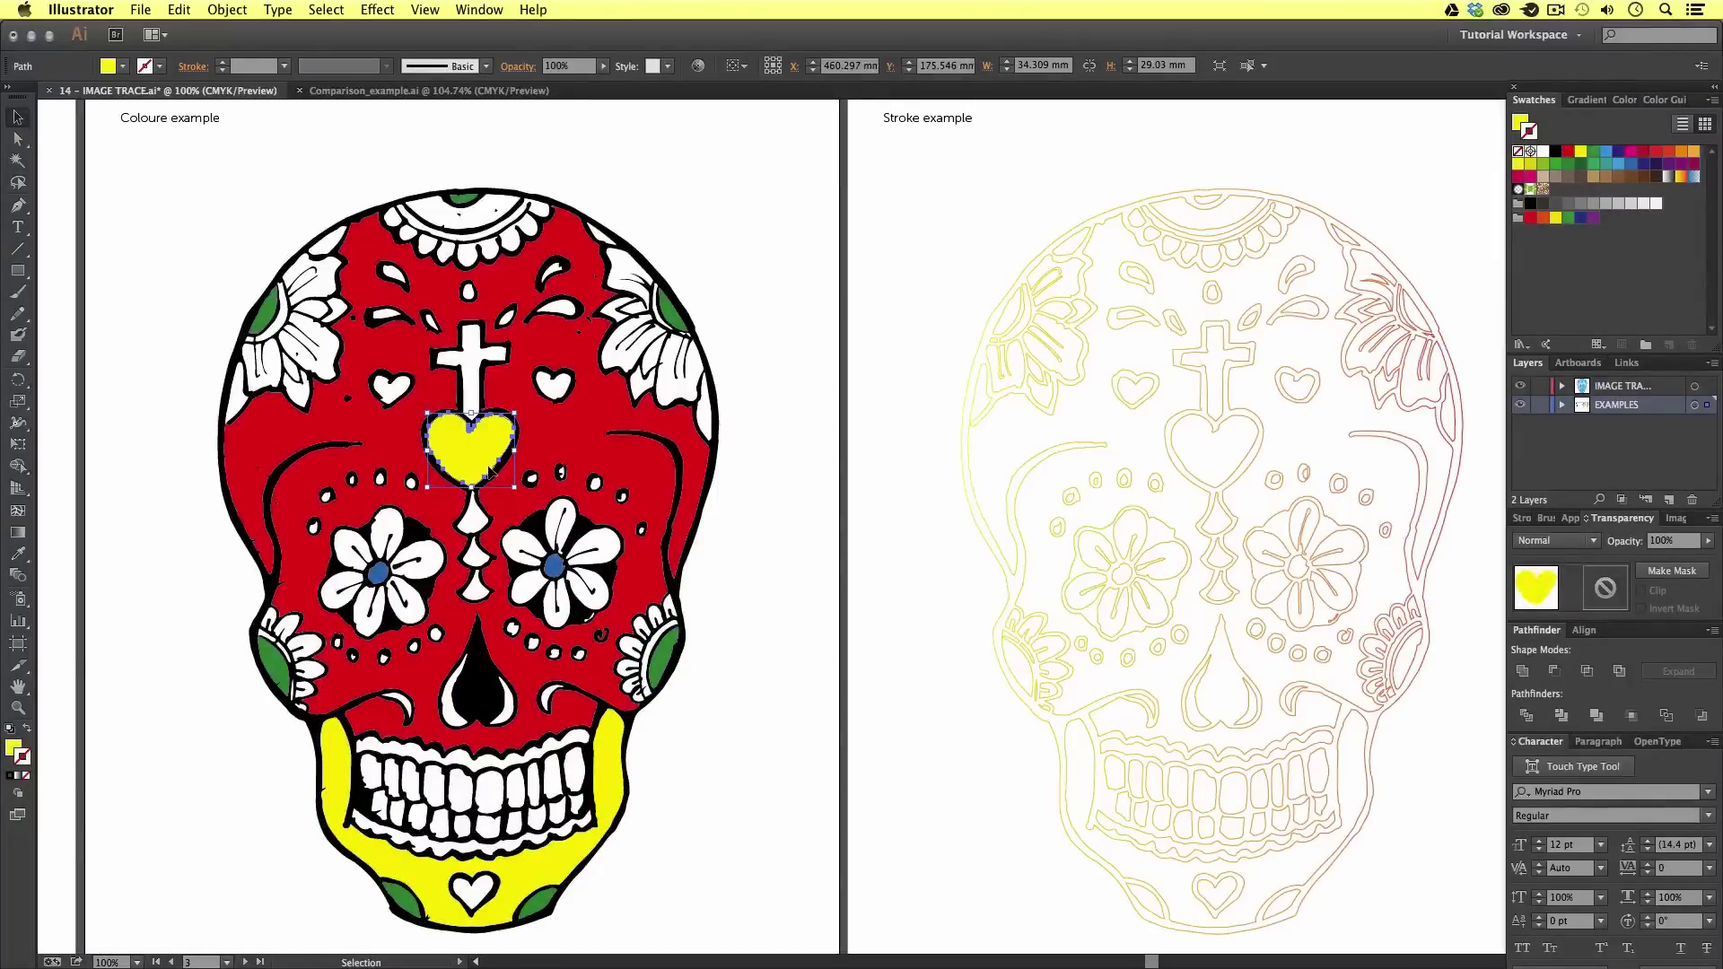
click(596, 416)
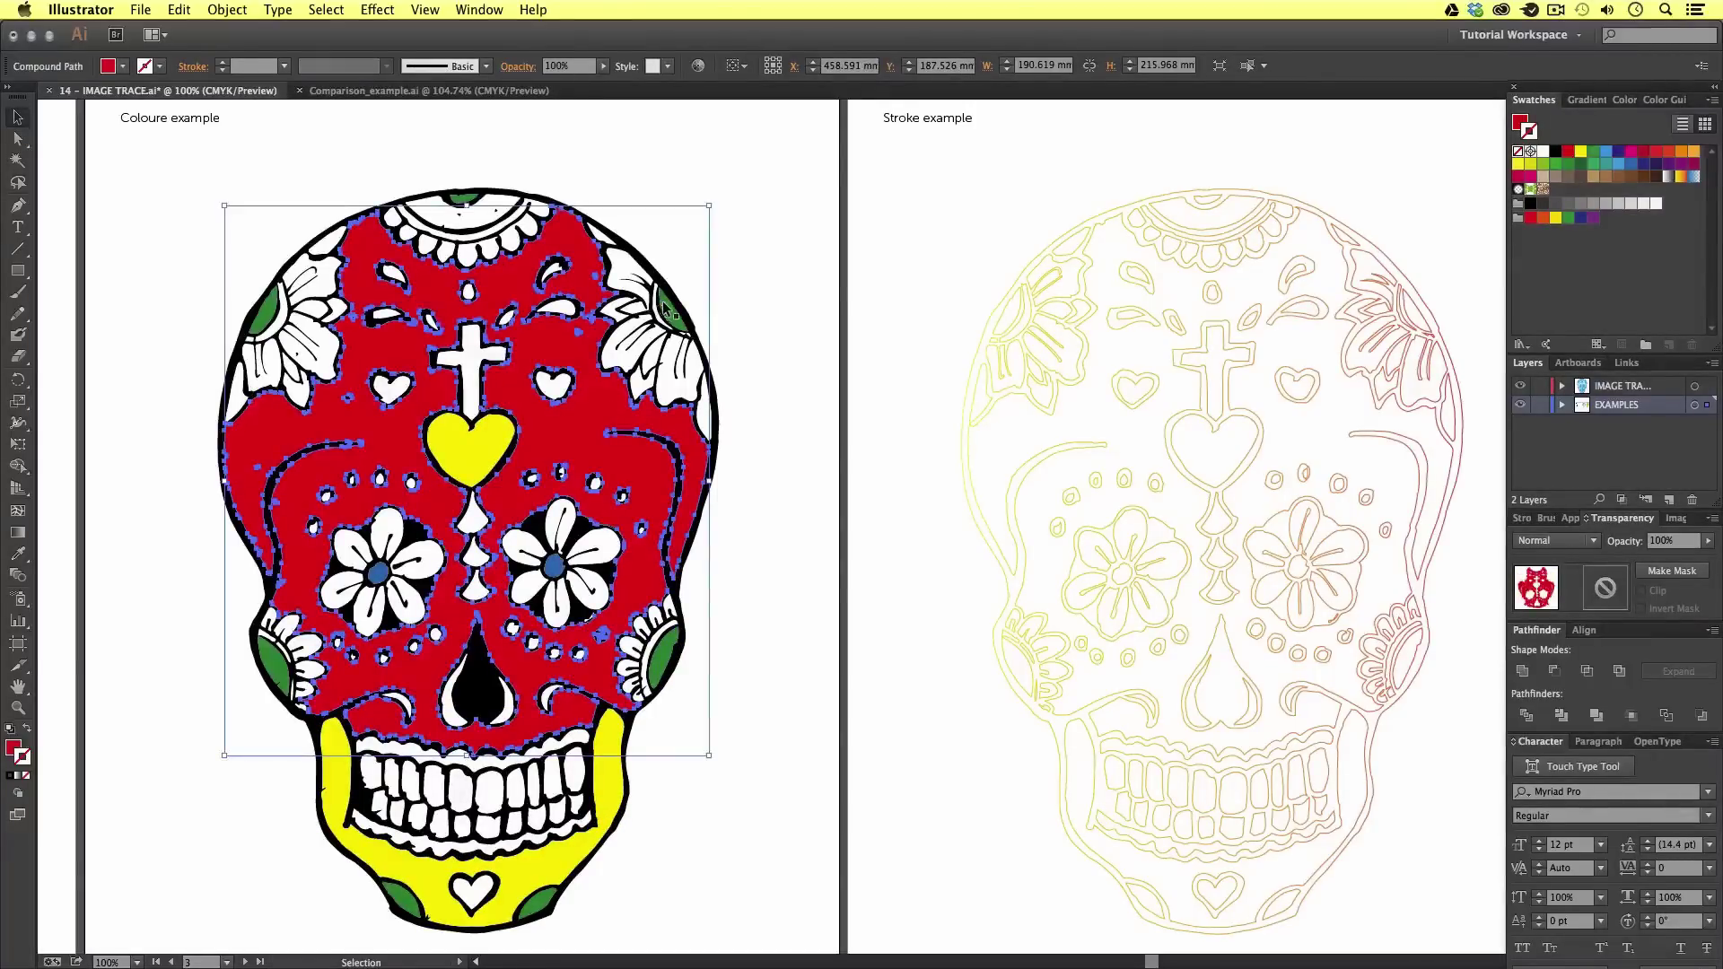
click(265, 308)
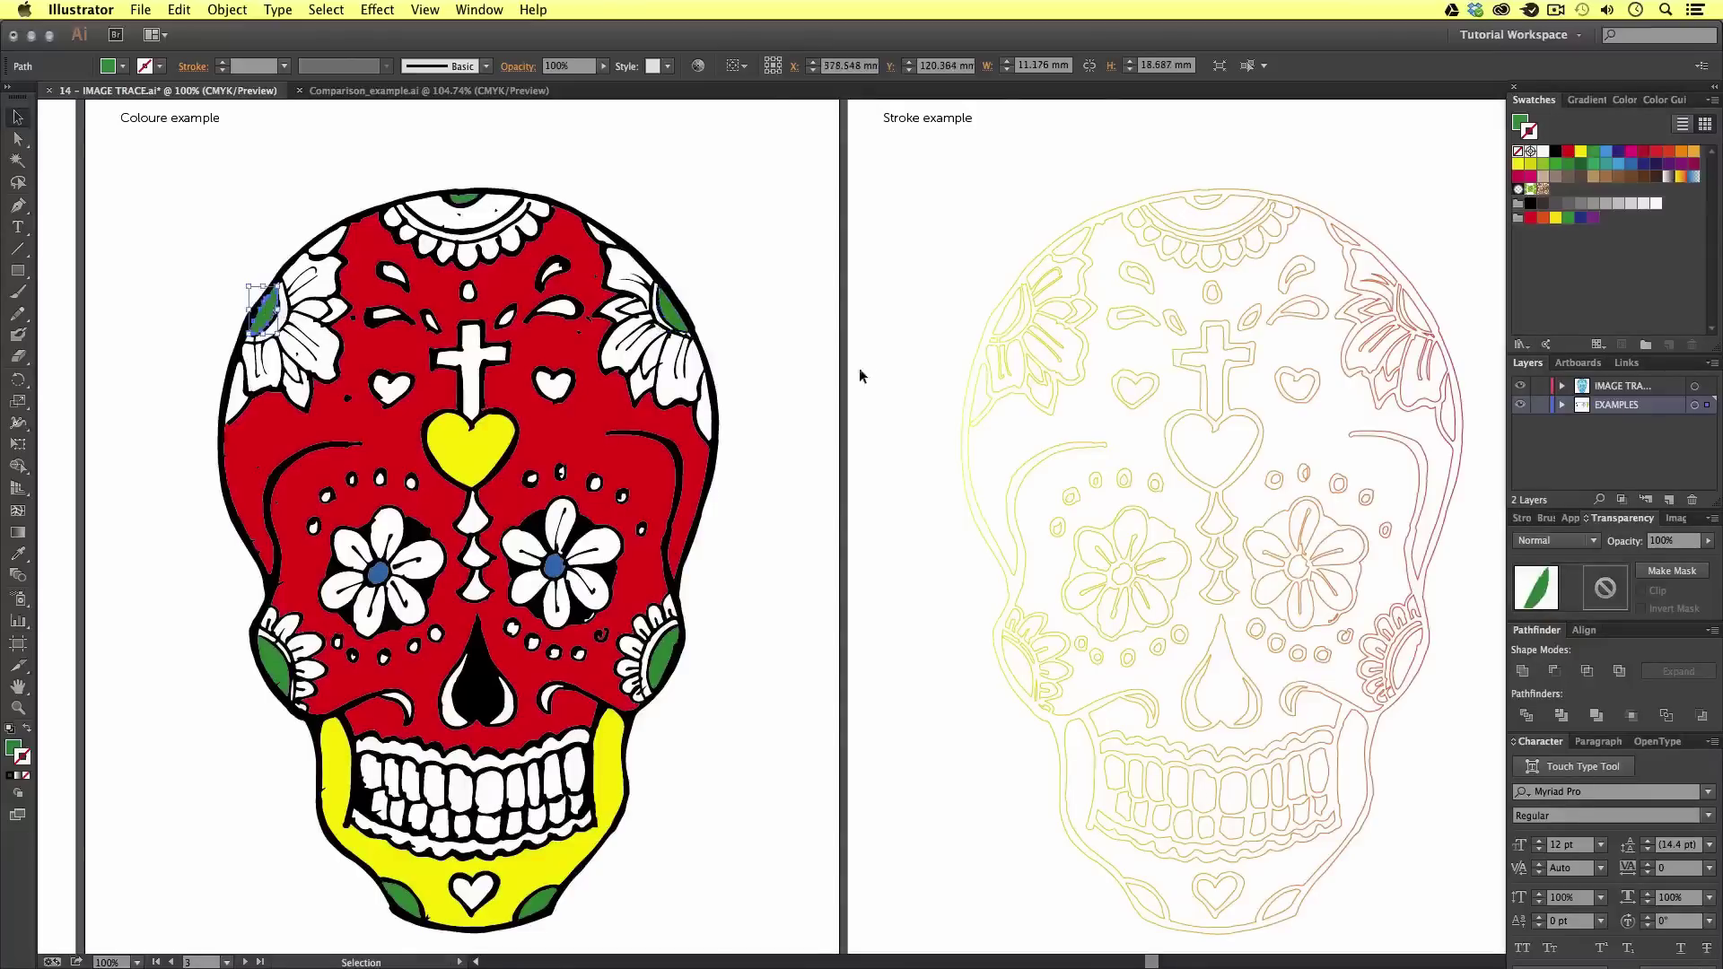
click(860, 375)
Examine the thin gradient outlines of the stroke example skull at 150%, returning to the 100% view
drag(1200, 509, 1063, 462)
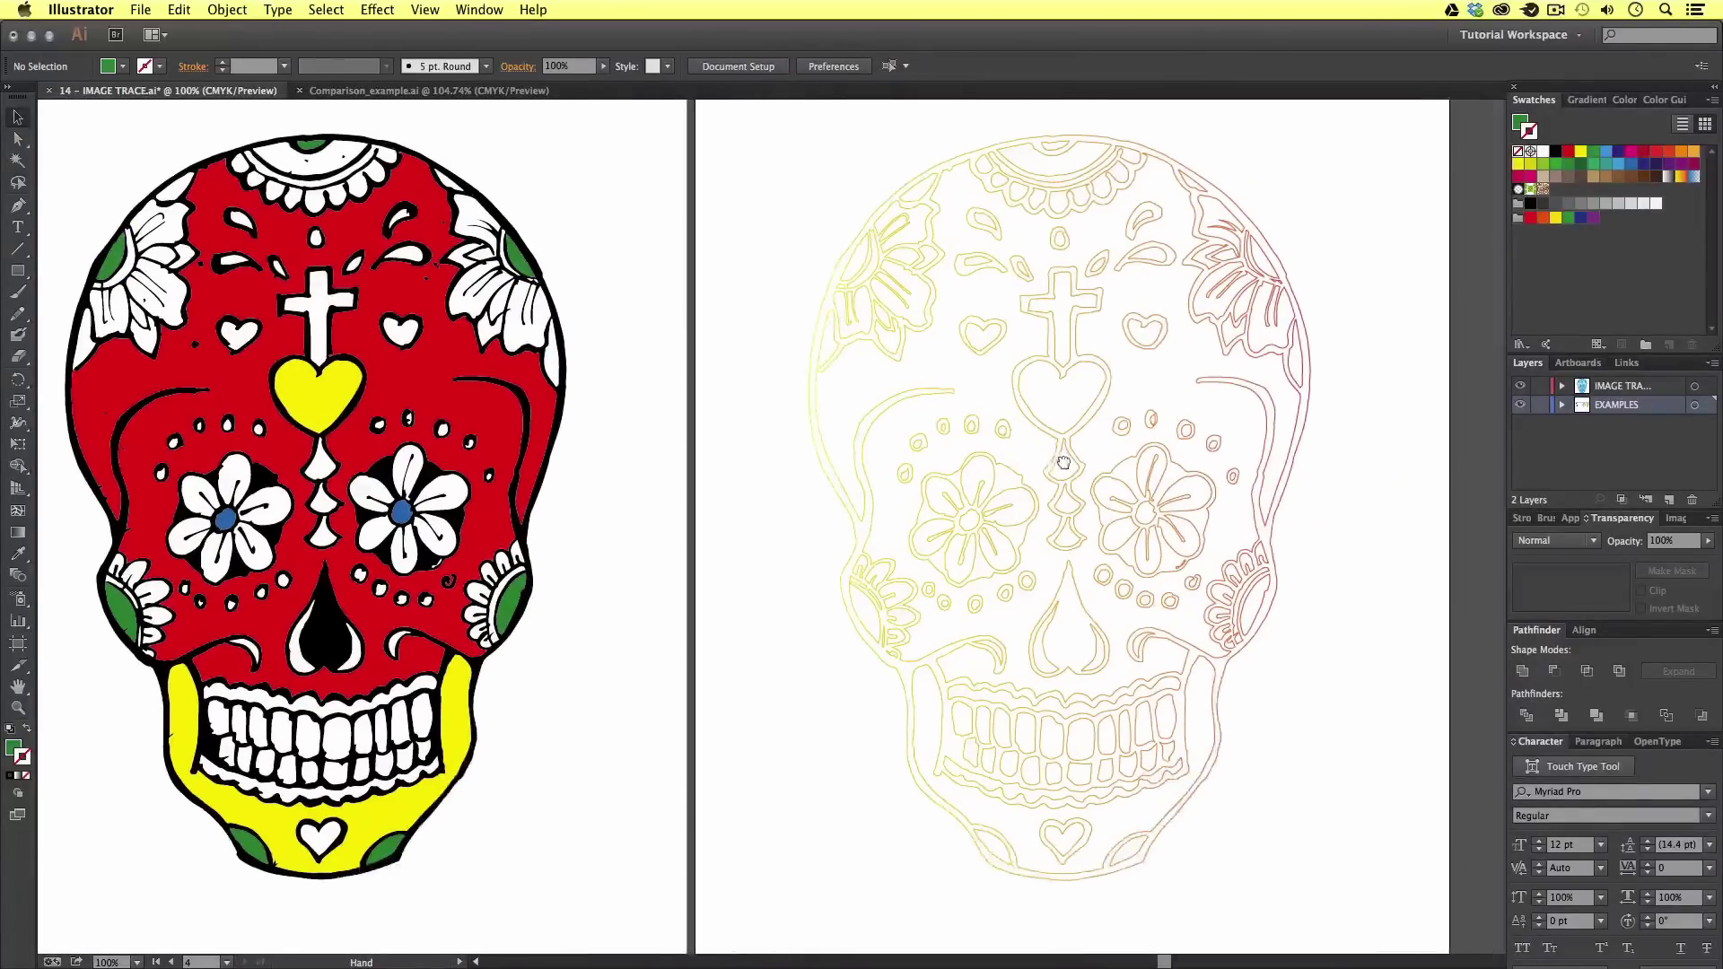
key(z)
click(1062, 492)
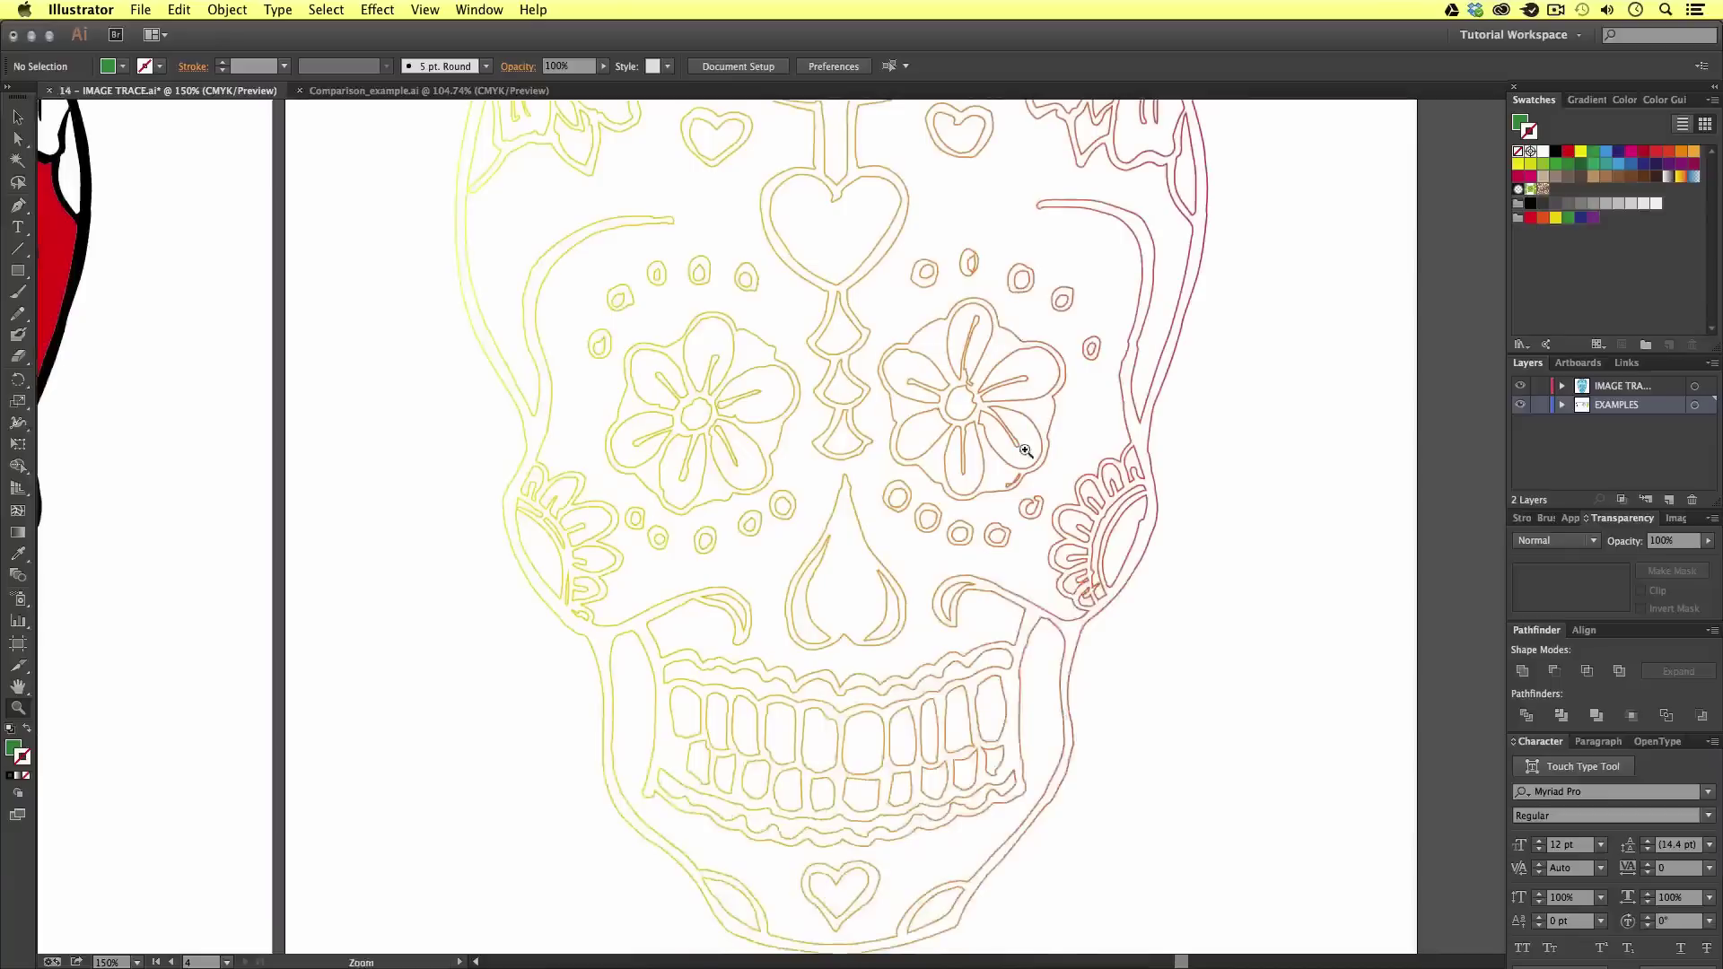
key(super+1)
key(v)
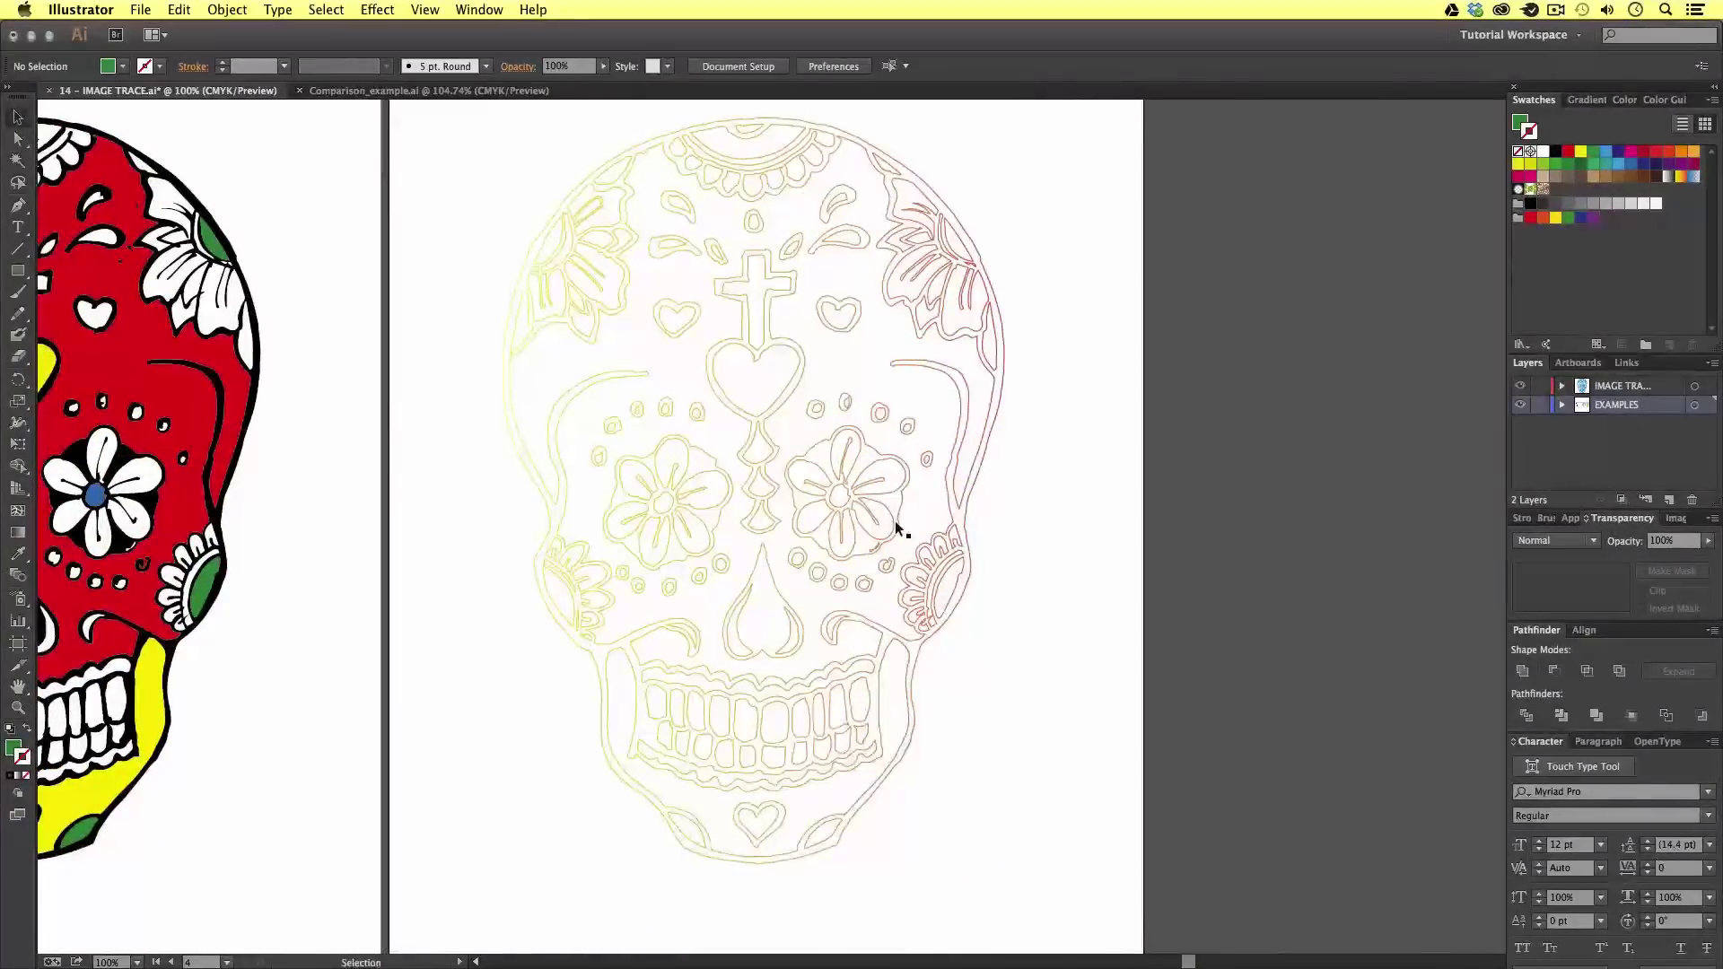
Swap the stroke example skull's gradient from stroke to fill, then swap it back to the stroke
click(896, 524)
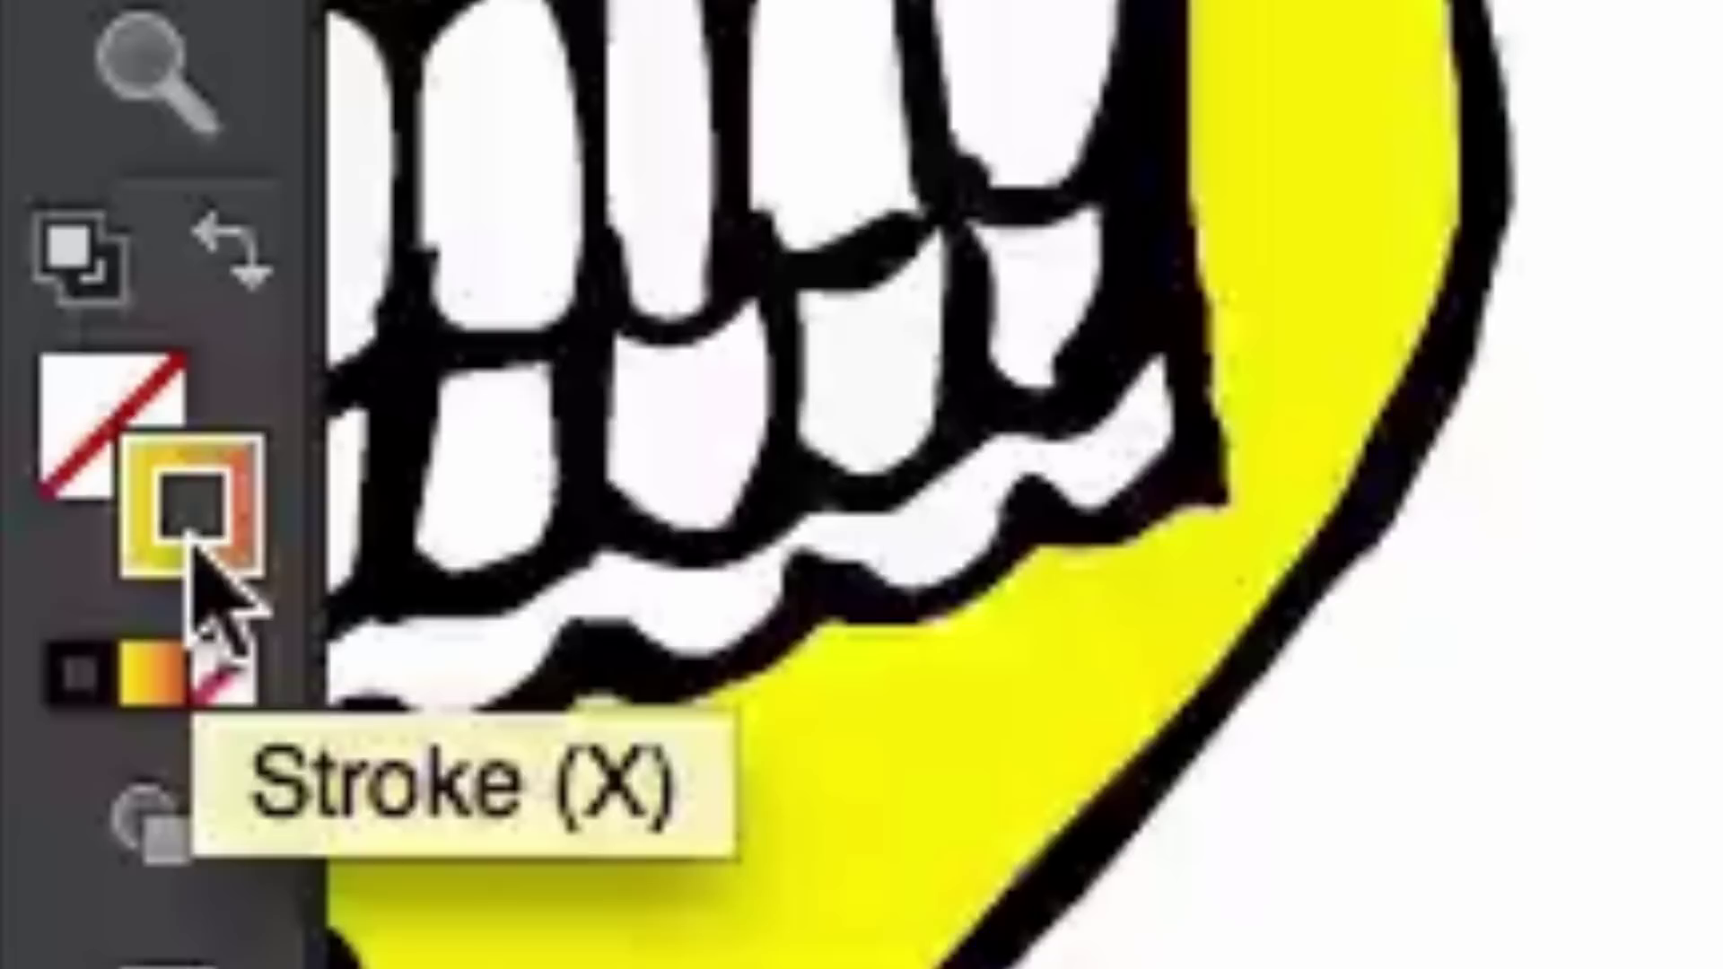
click(232, 235)
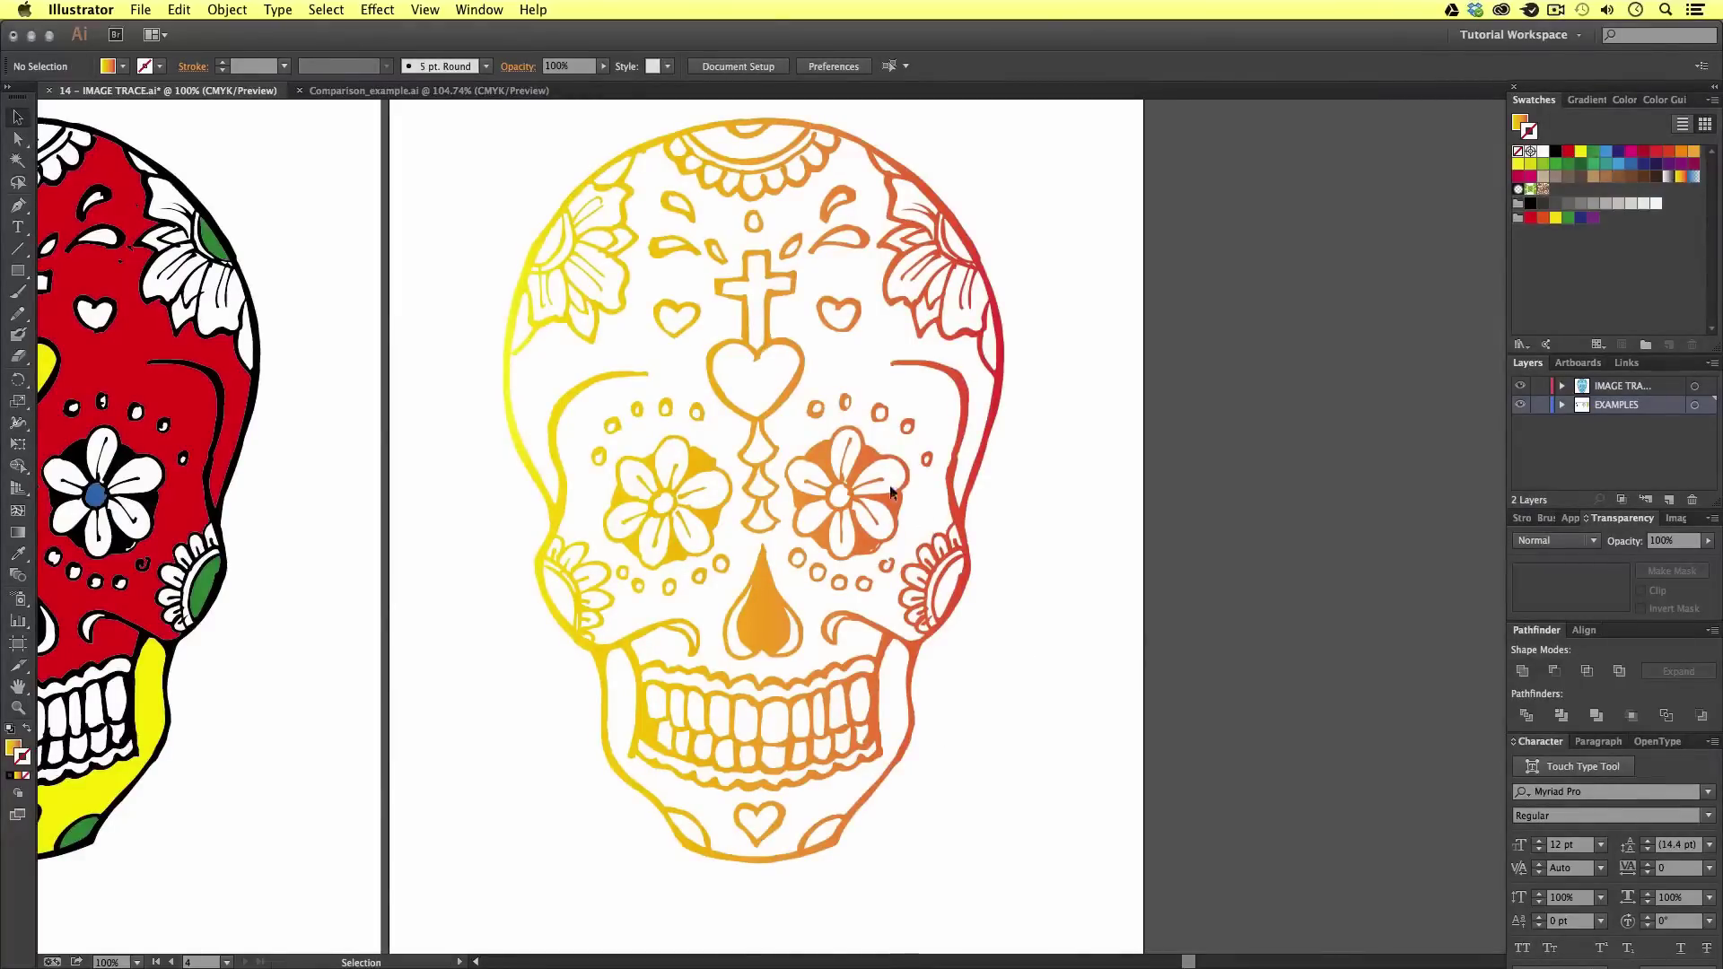
click(888, 494)
click(1034, 645)
click(890, 502)
click(253, 737)
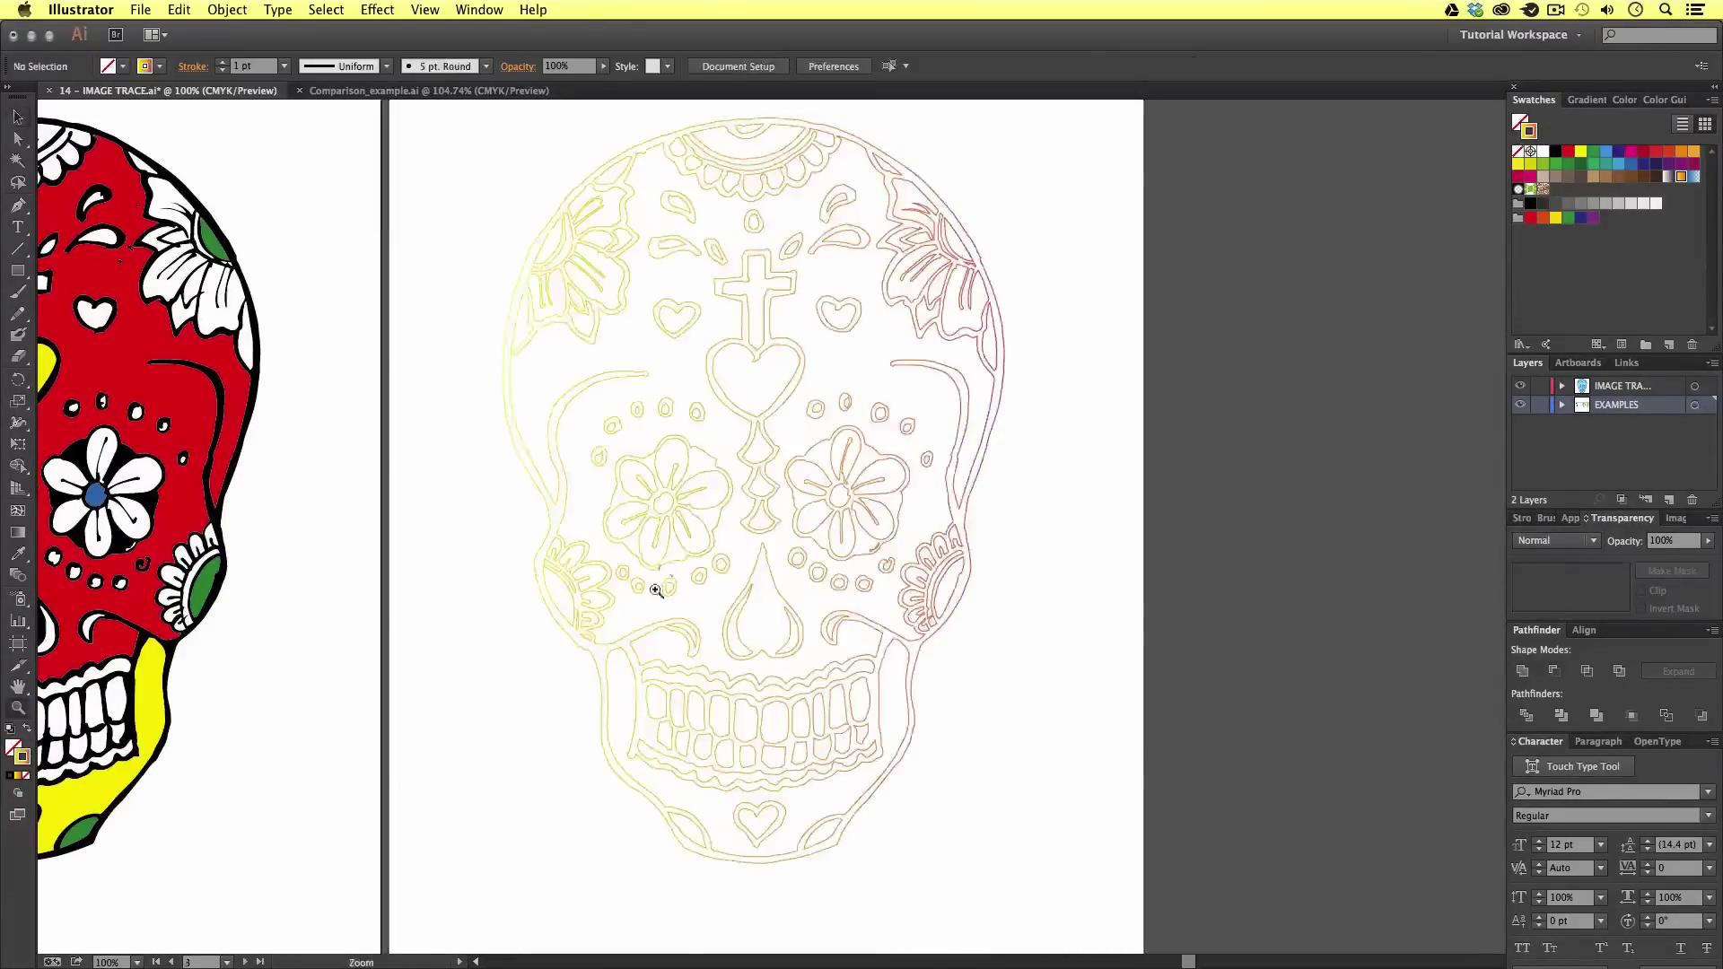
Hide the EXAMPLES layer so only the scanned skull and the blue vector skull remain on the artboards
key(z)
alt+click(543, 554)
alt+click(543, 555)
drag(559, 564, 848, 619)
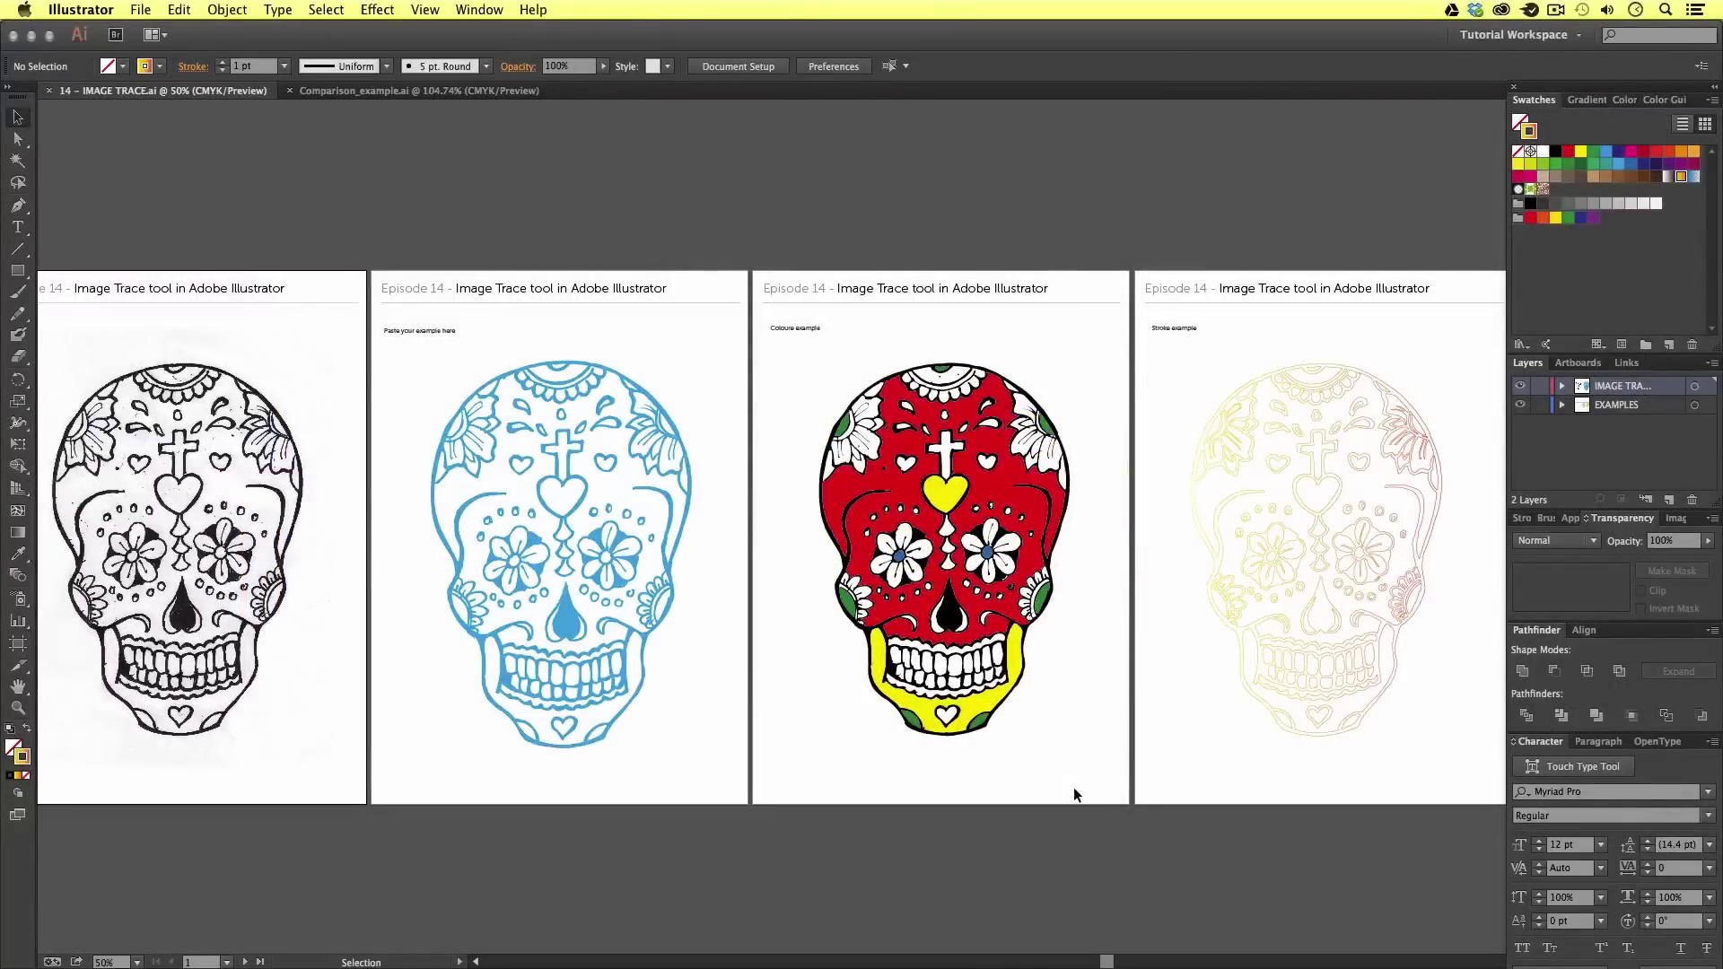
click(1520, 405)
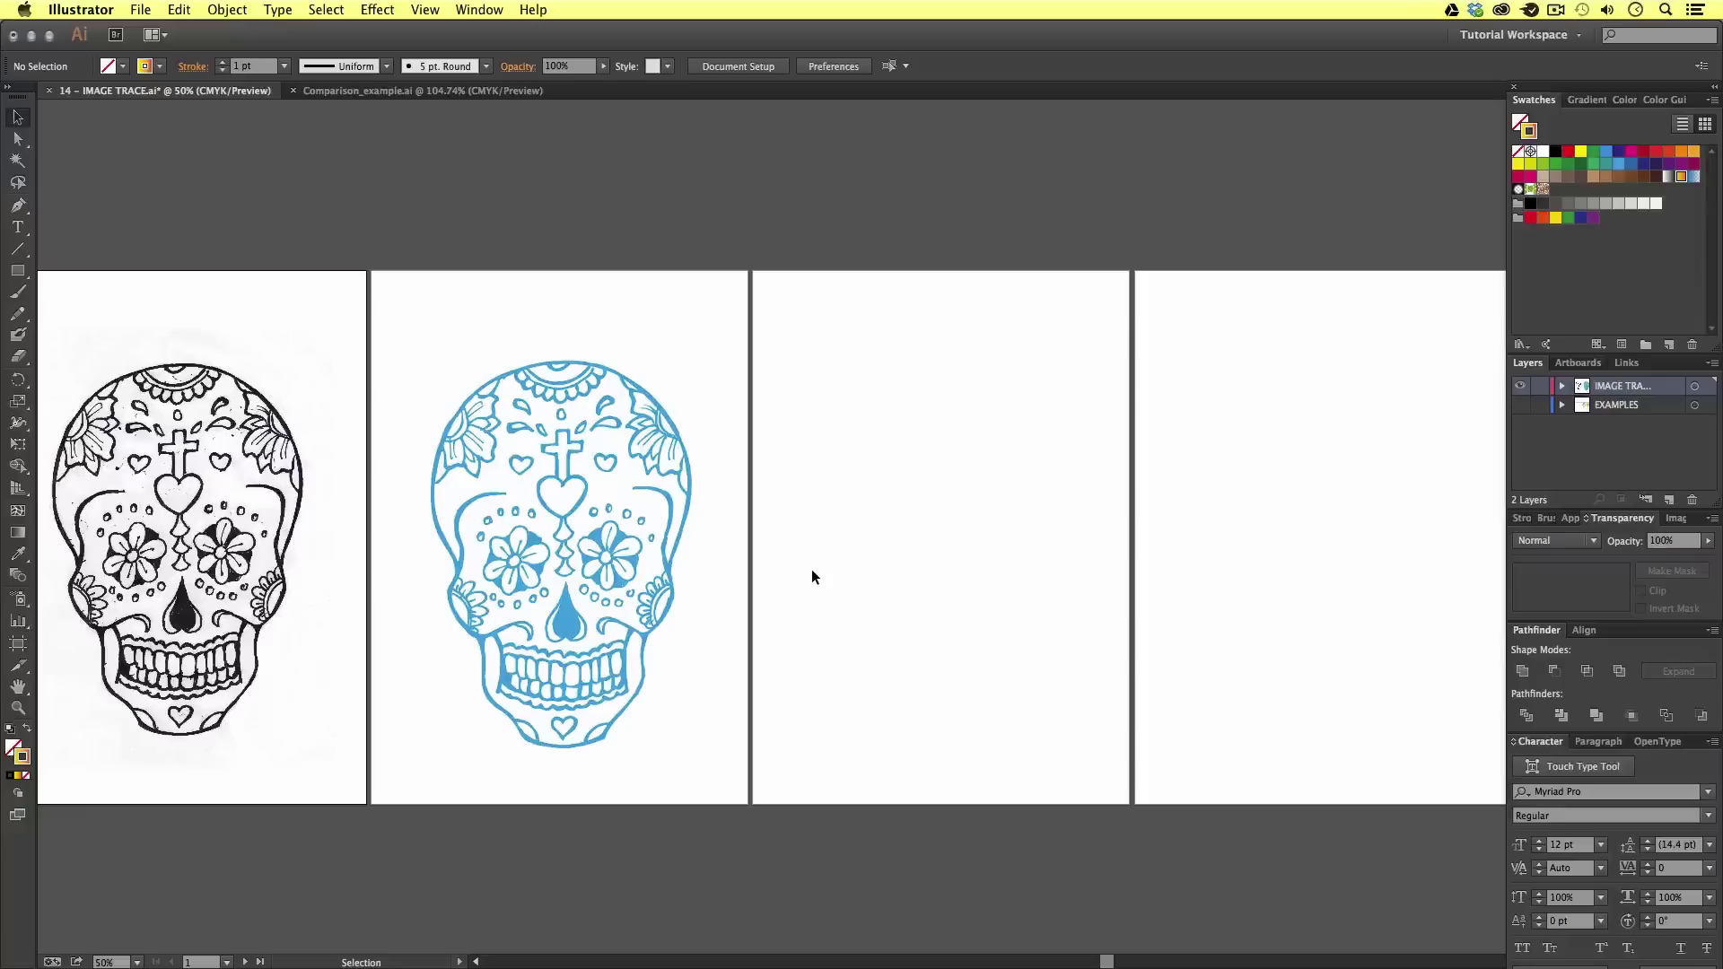
Show the Image Trace settings and float them over the third artboard, beside the blue vector skull
key(z)
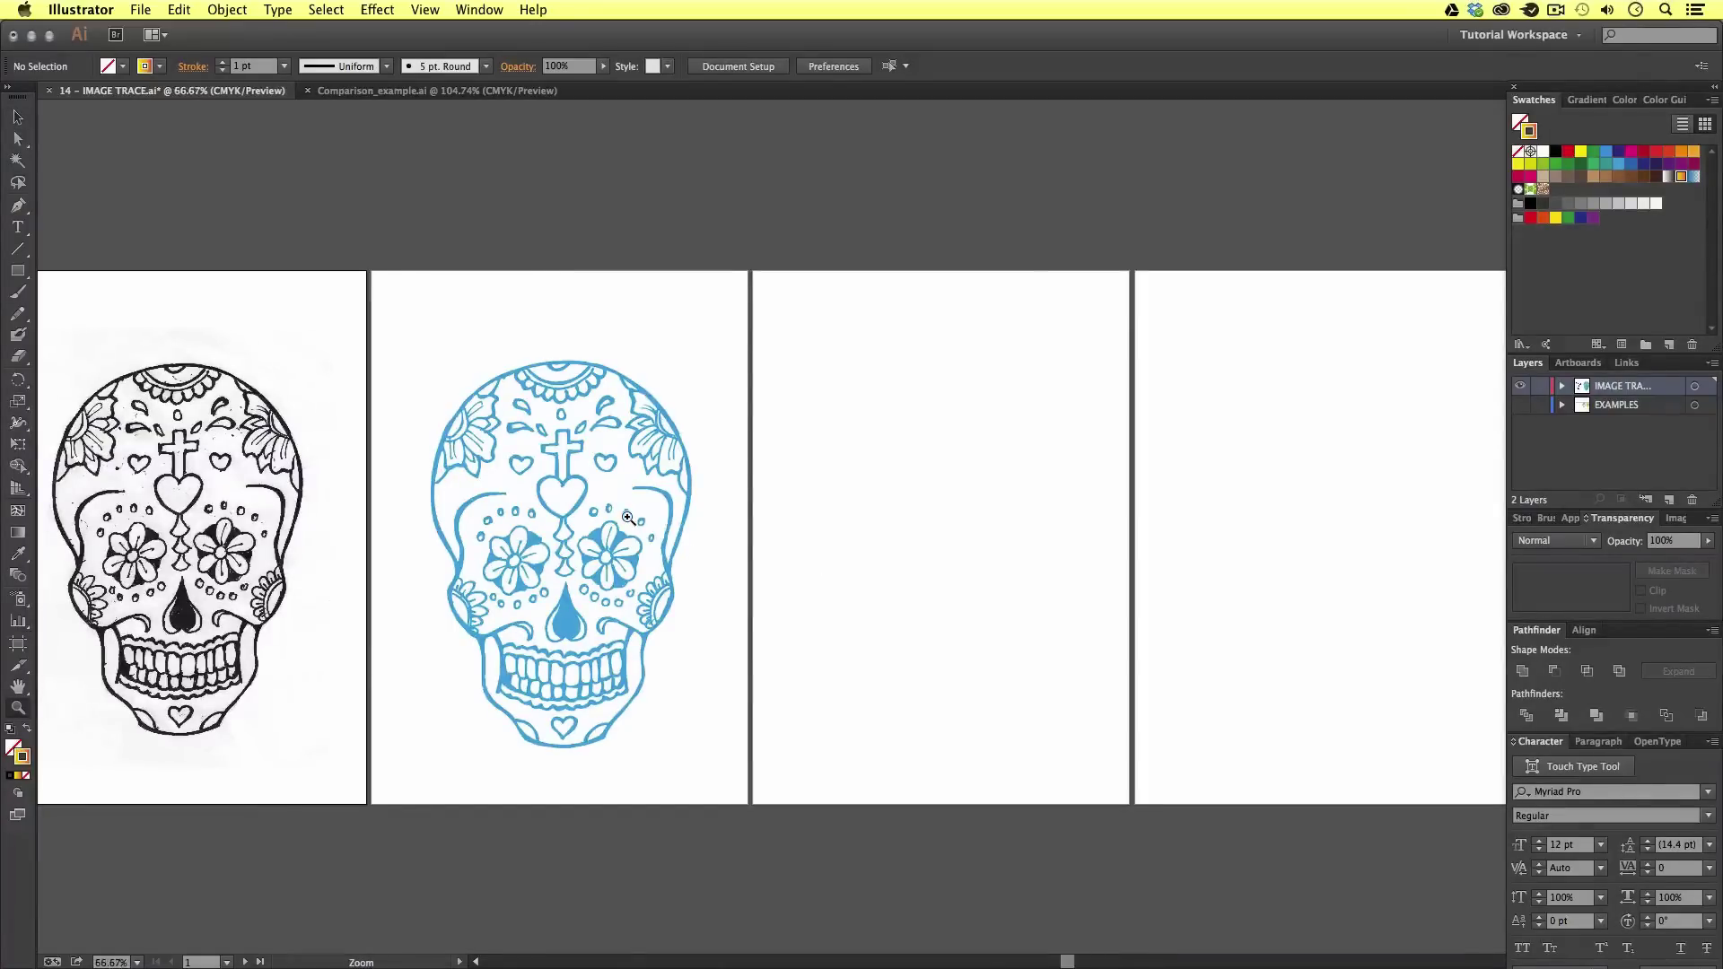
click(631, 519)
drag(623, 596, 683, 562)
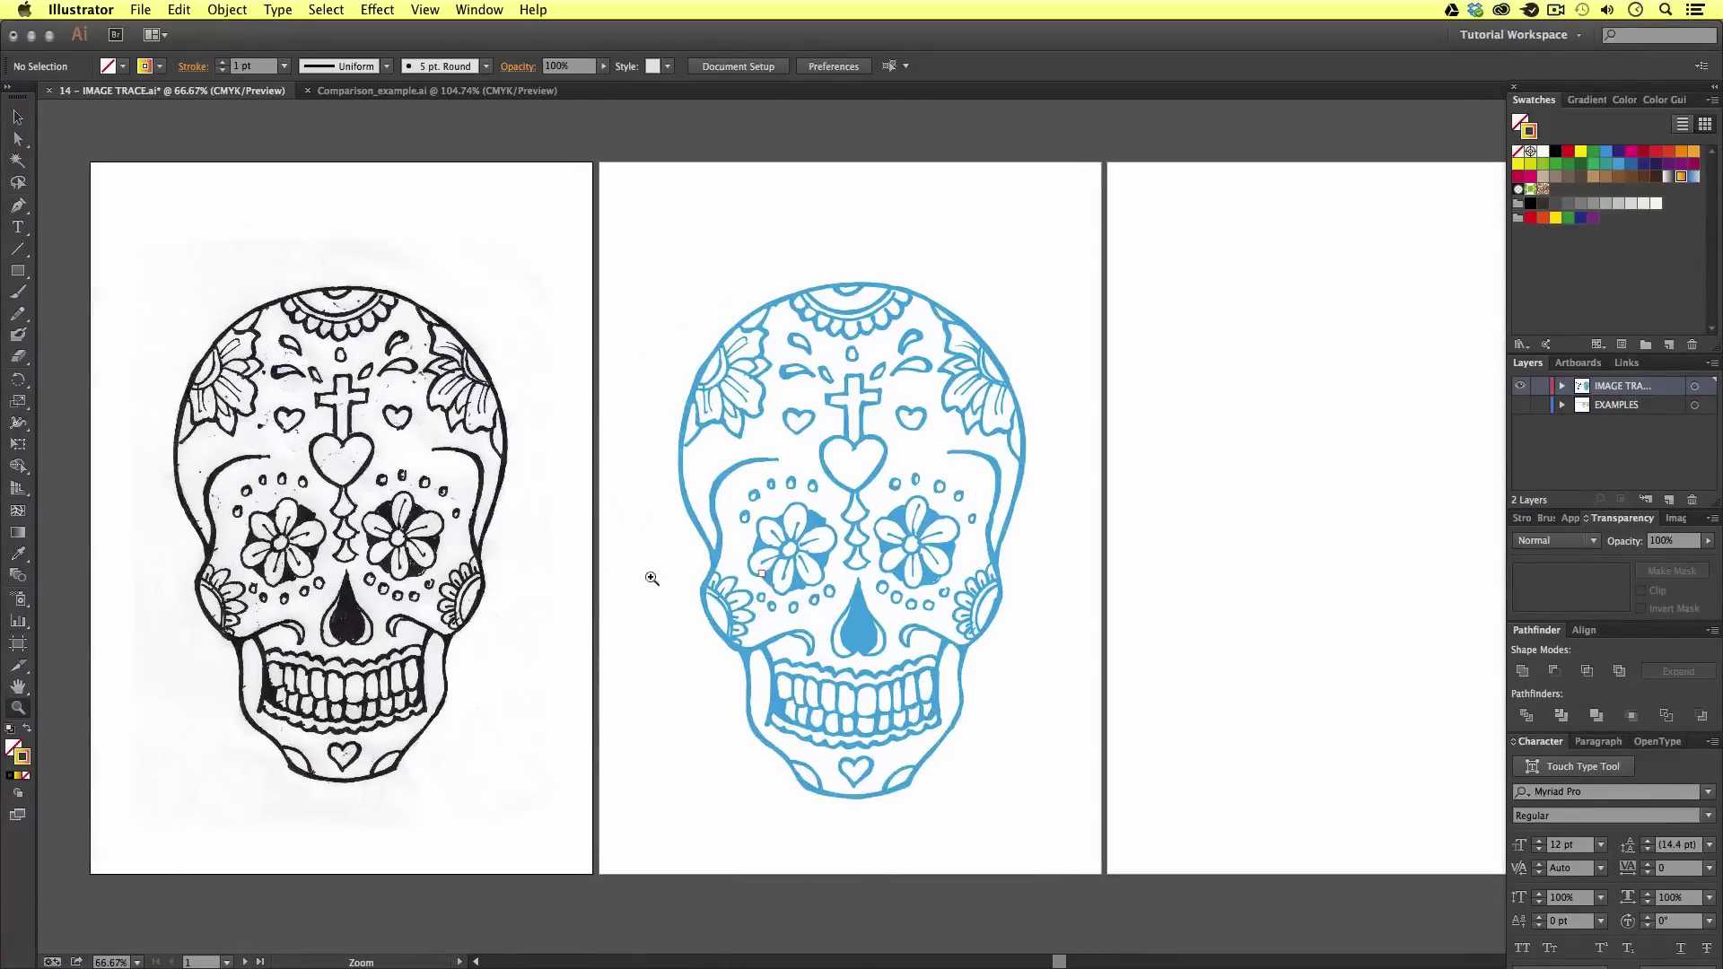
key(v)
click(1674, 518)
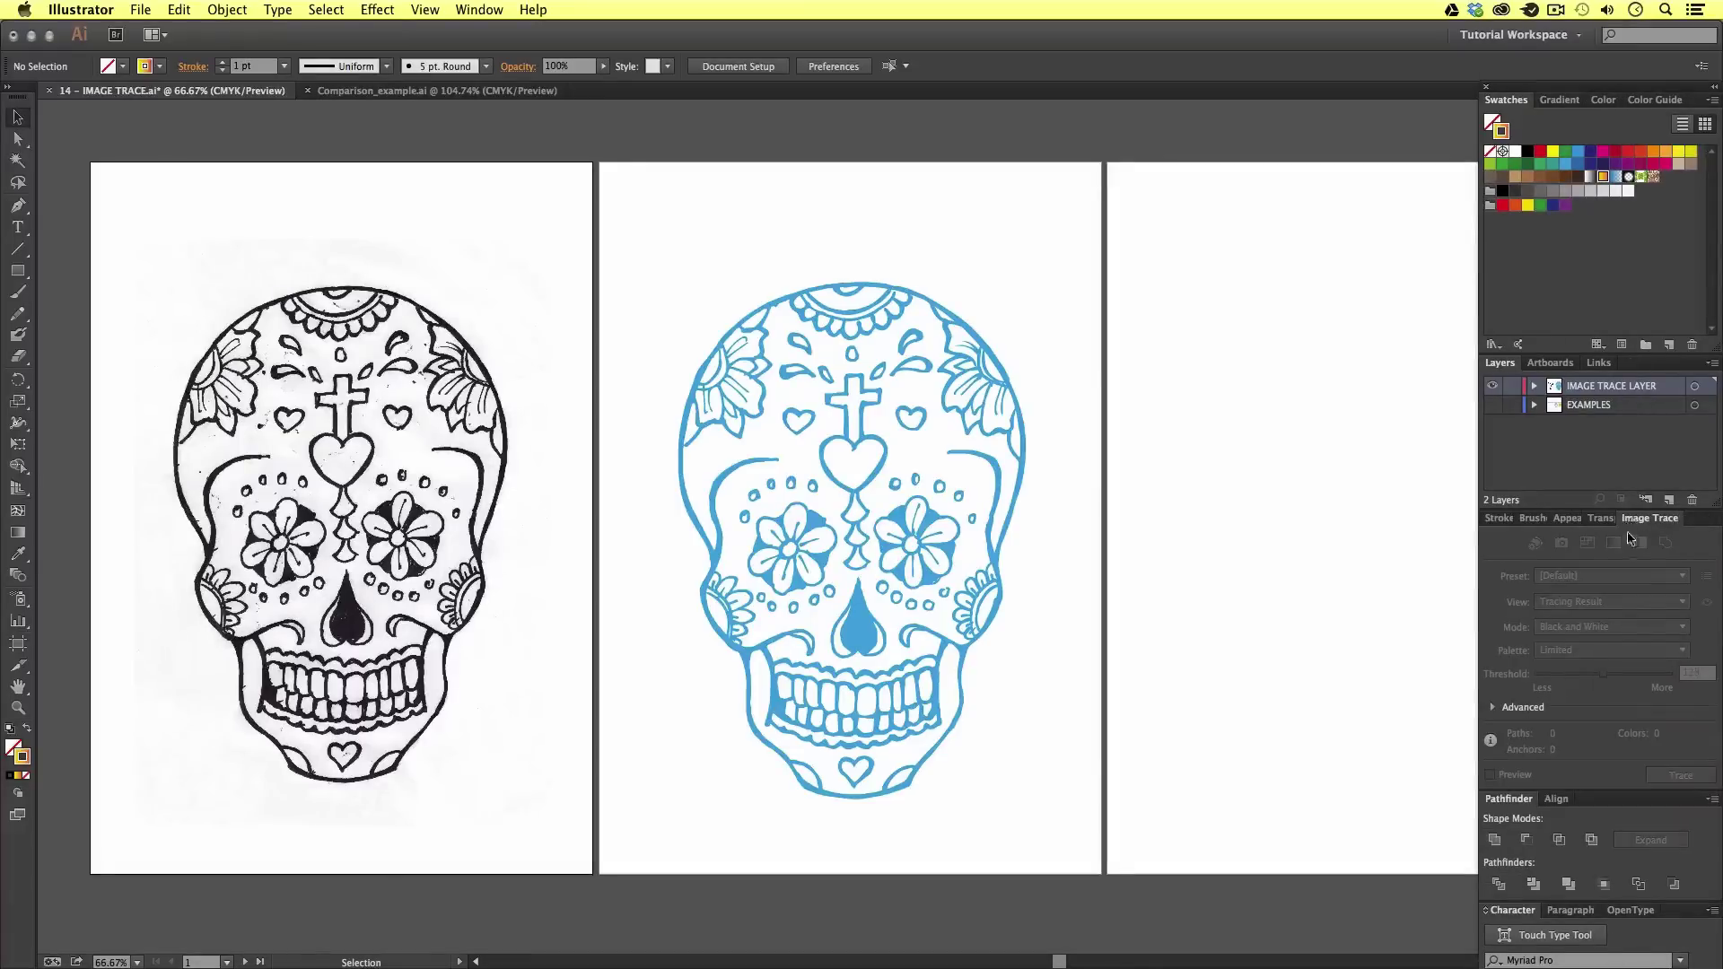
mouse_move(1637, 524)
mouse_down()
mouse_move(1485, 471)
mouse_move(1220, 332)
mouse_move(1247, 352)
mouse_up()
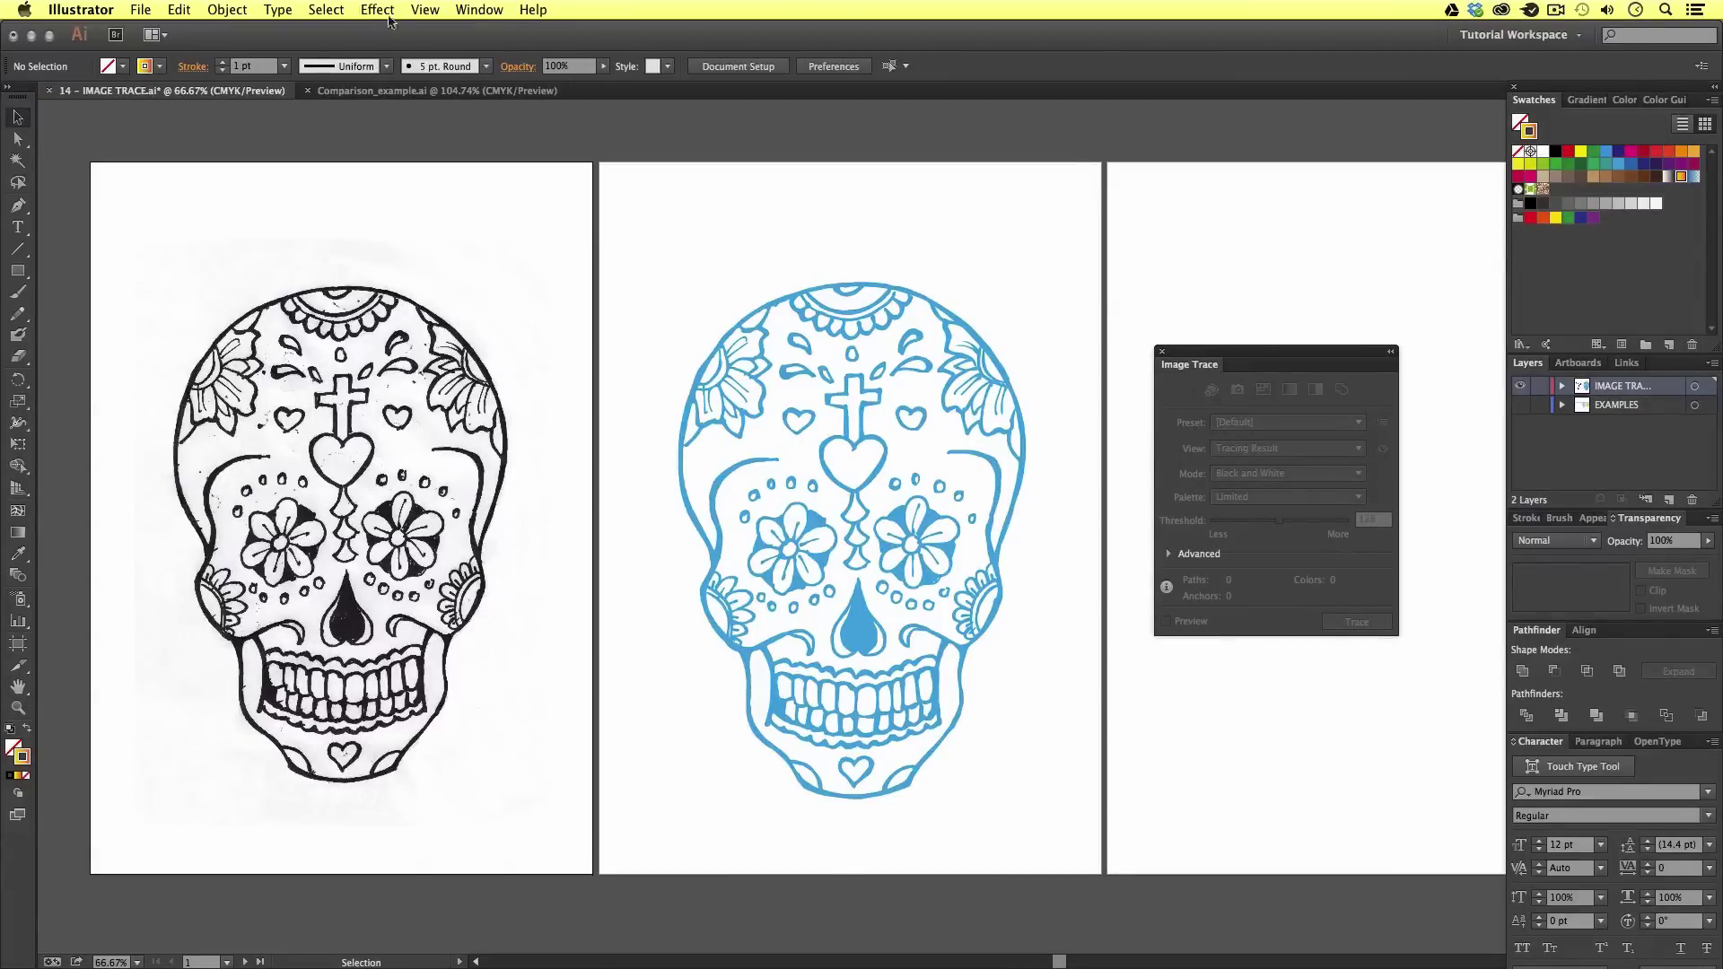
click(477, 10)
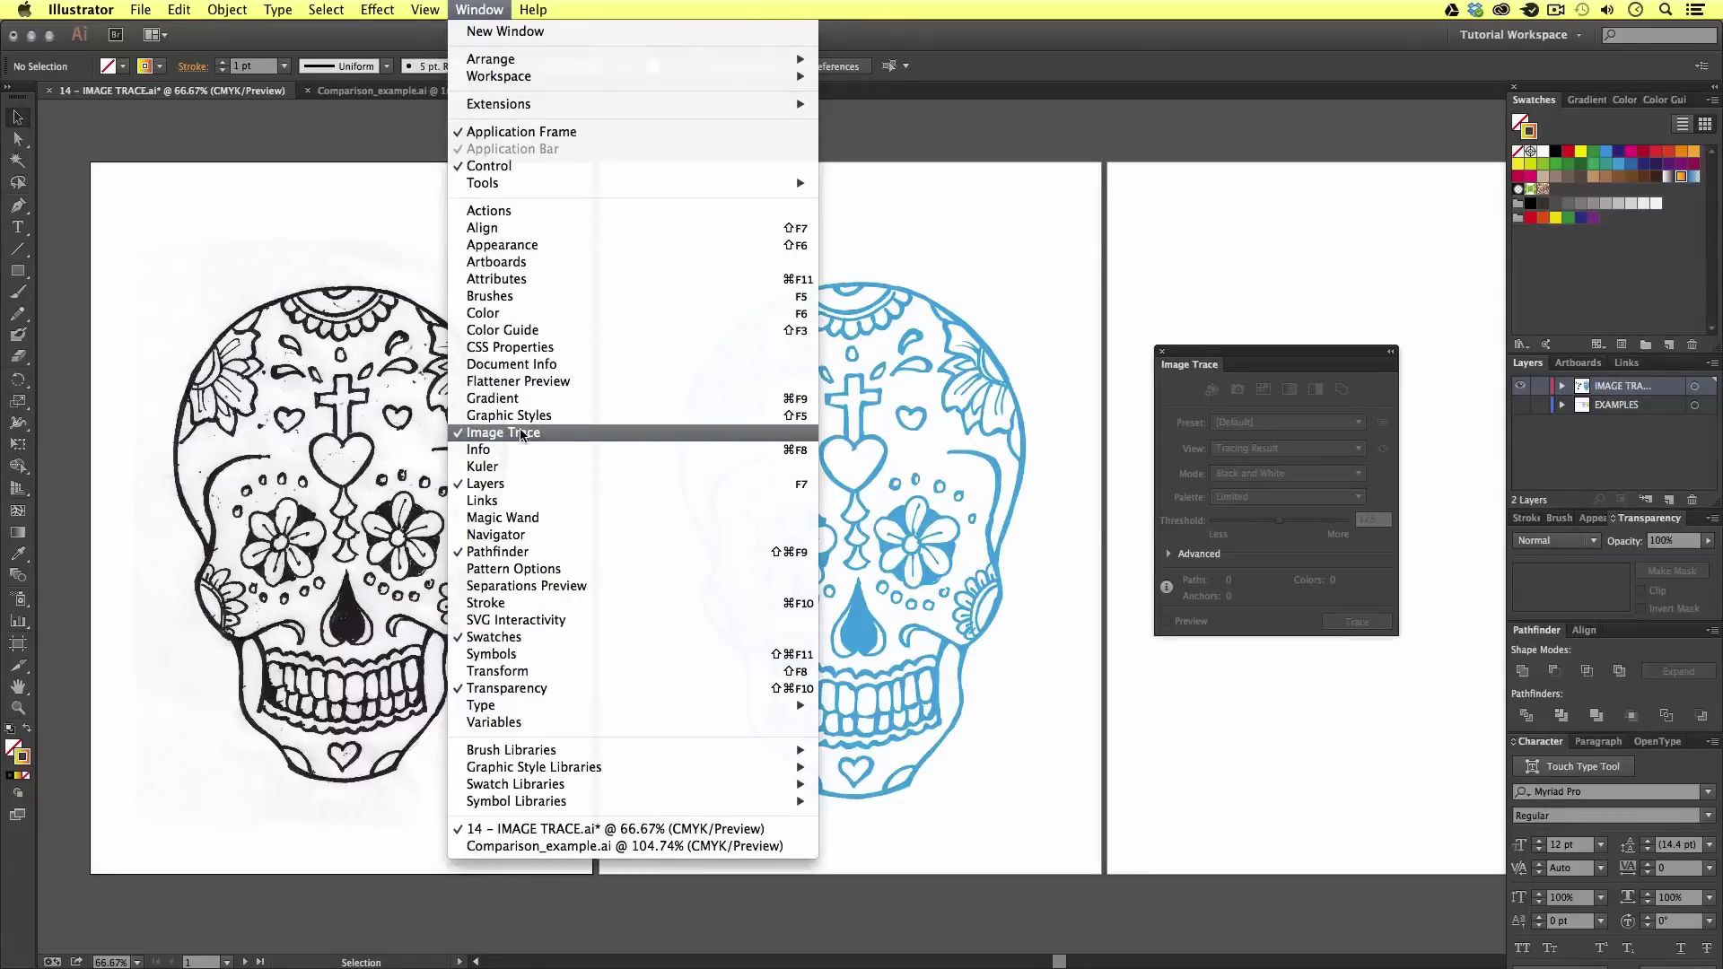
click(1045, 286)
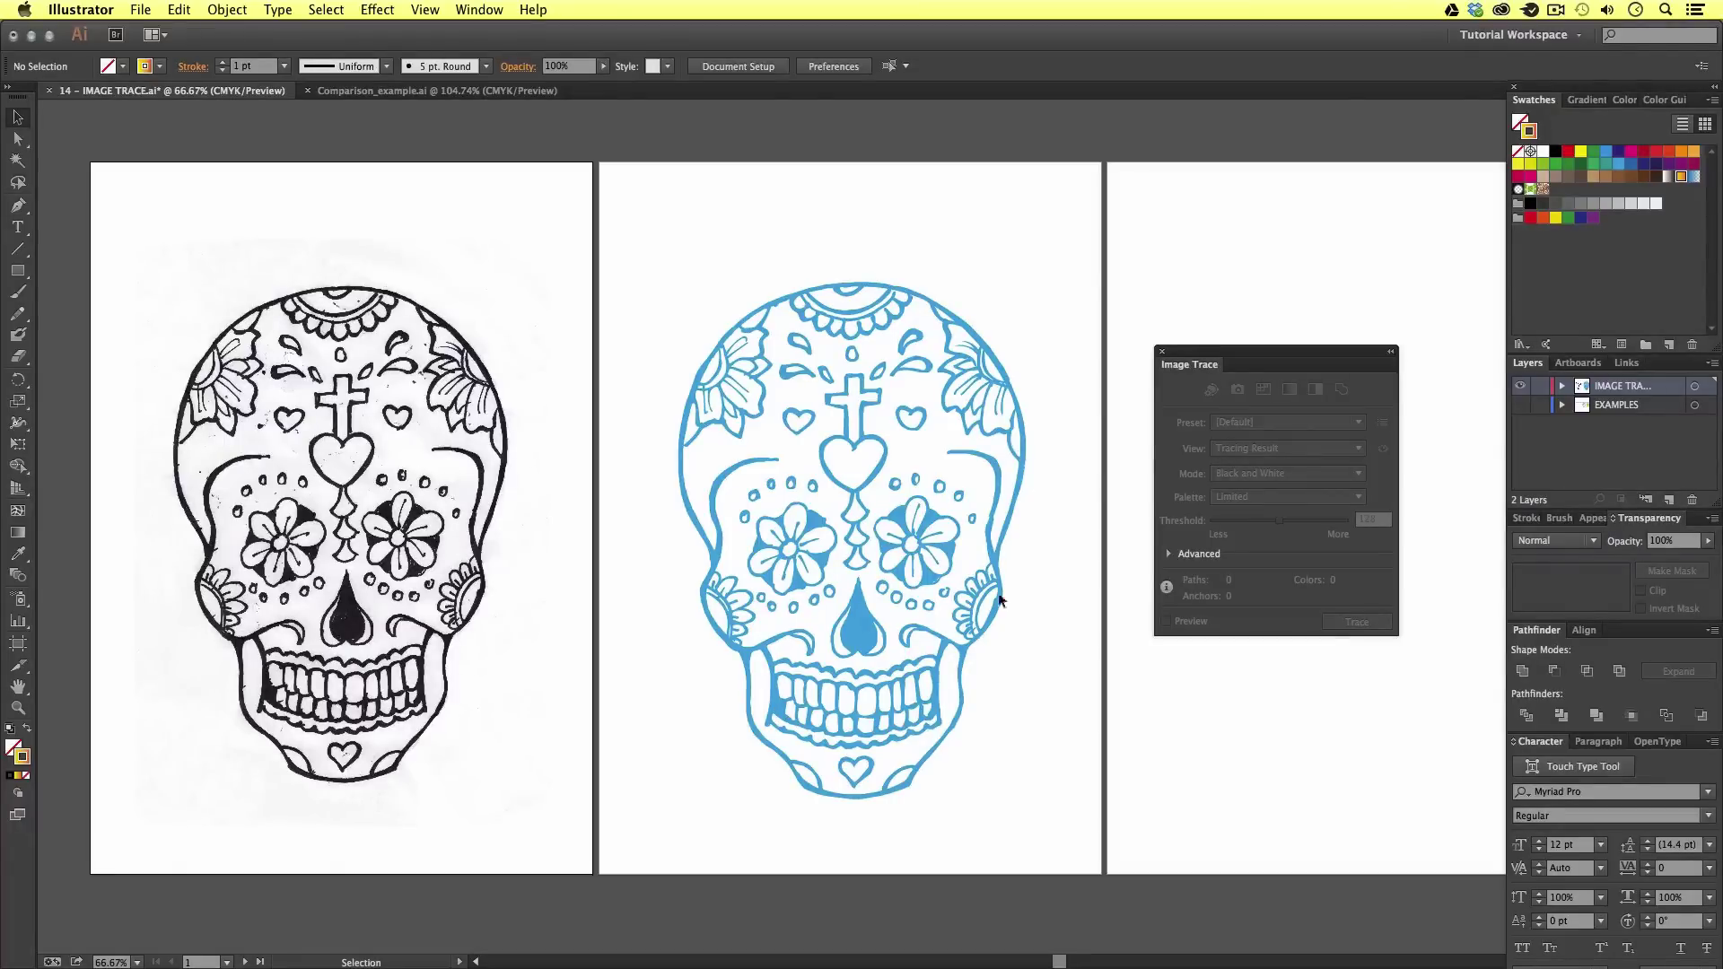
Delete the blue vector skull and paste a copy of the scanned skull image to replace it
click(869, 627)
key(Delete)
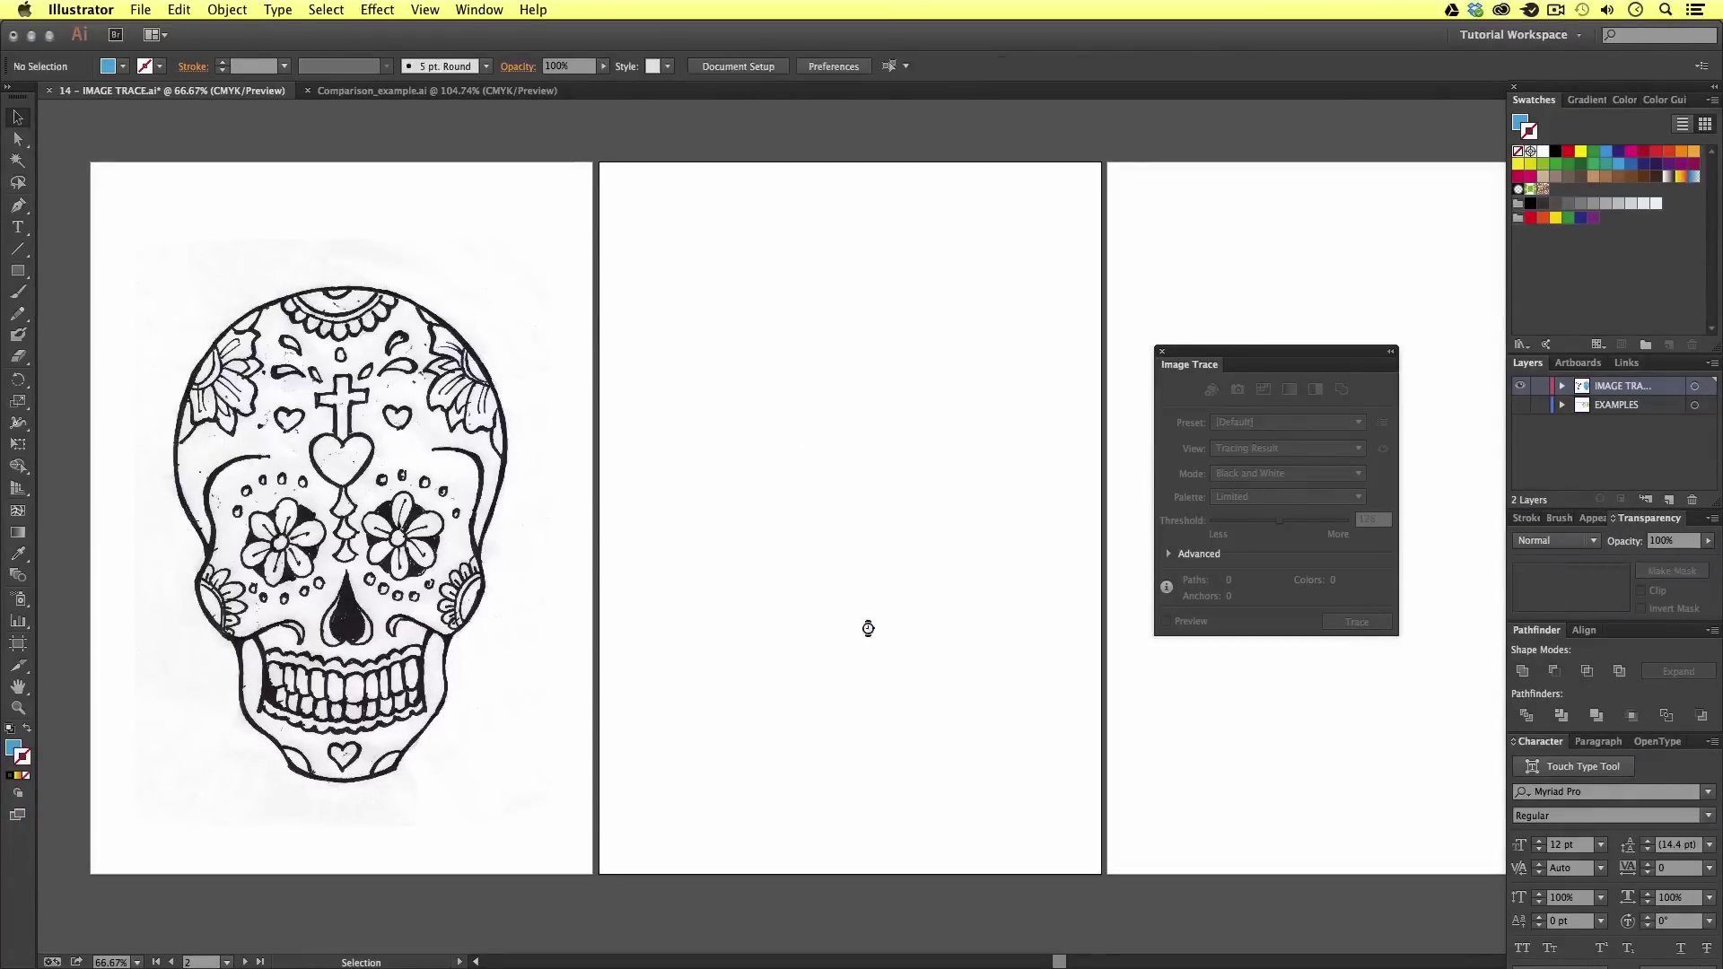
key(z)
click(603, 534)
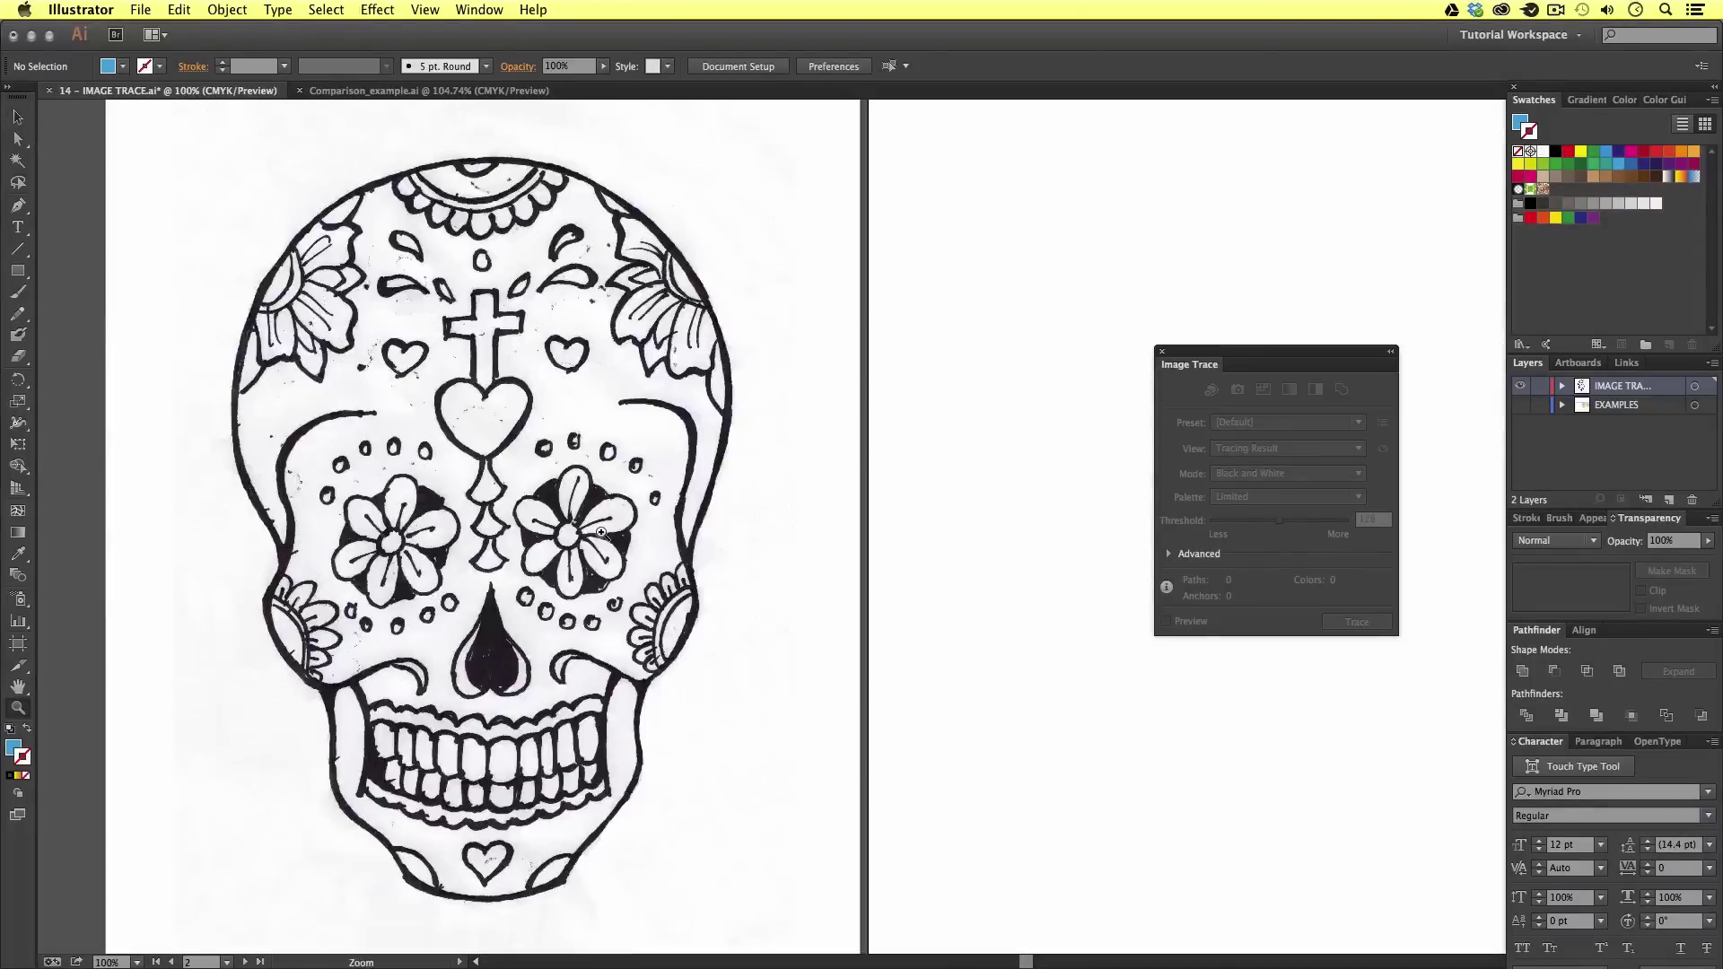
mouse_move(646, 580)
mouse_down()
mouse_move(685, 529)
mouse_move(660, 579)
mouse_move(634, 581)
mouse_up()
key(v)
click(708, 515)
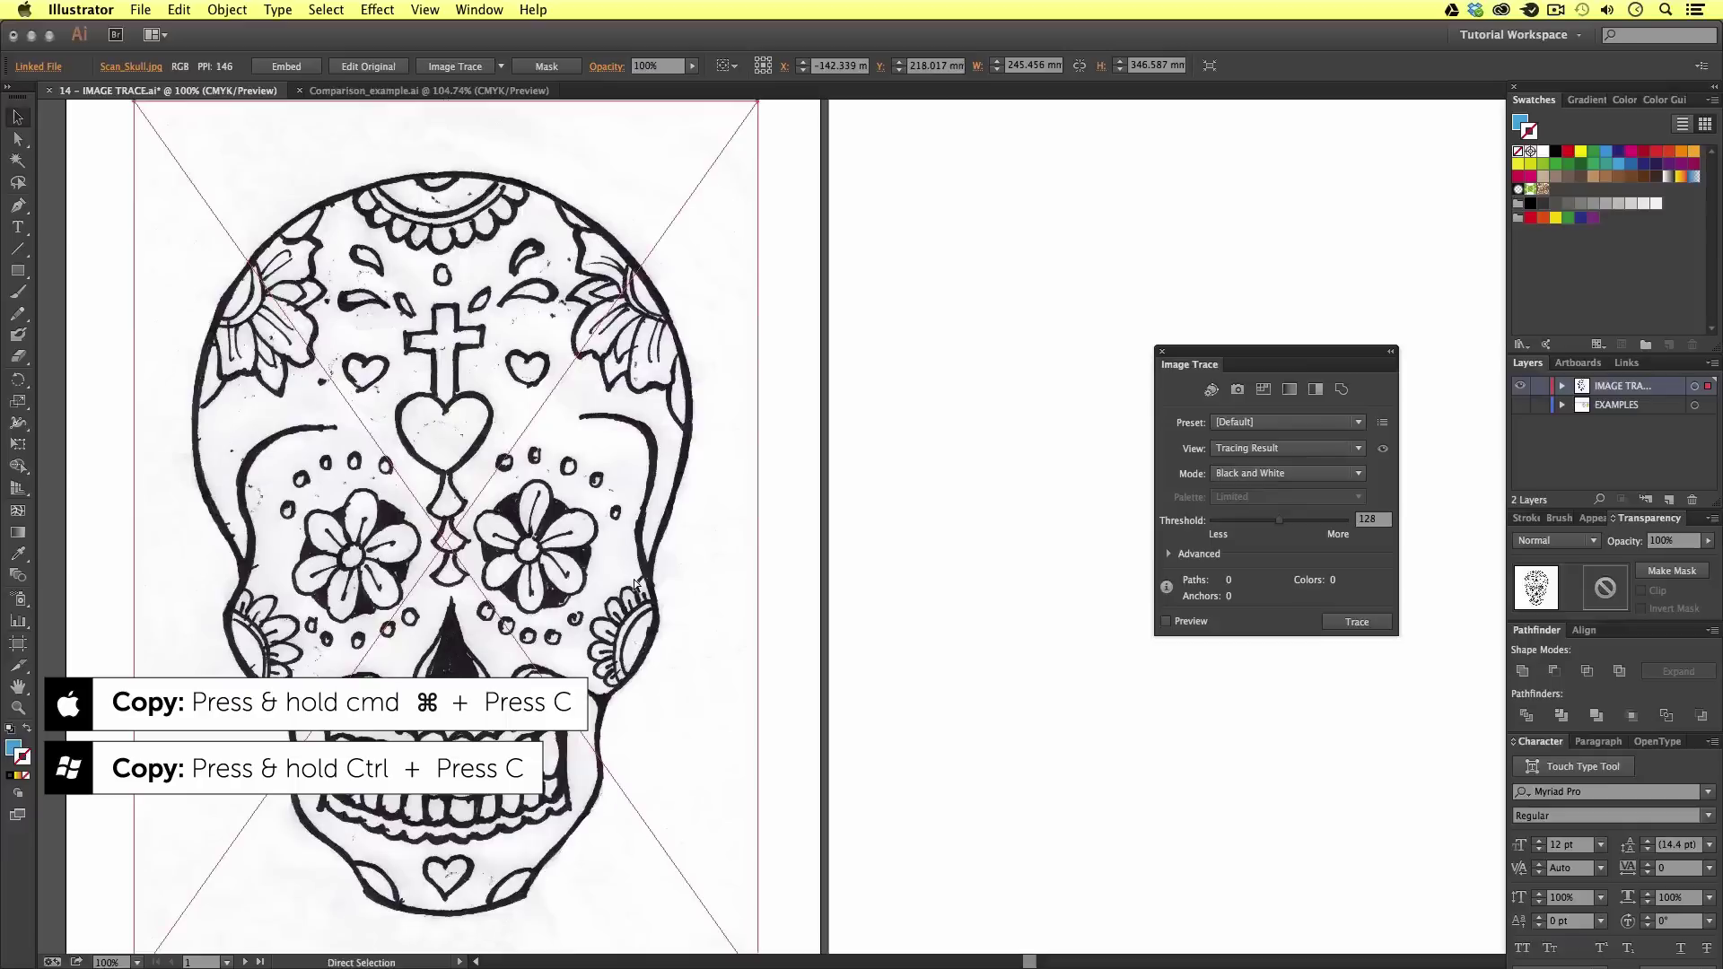
key(super+v)
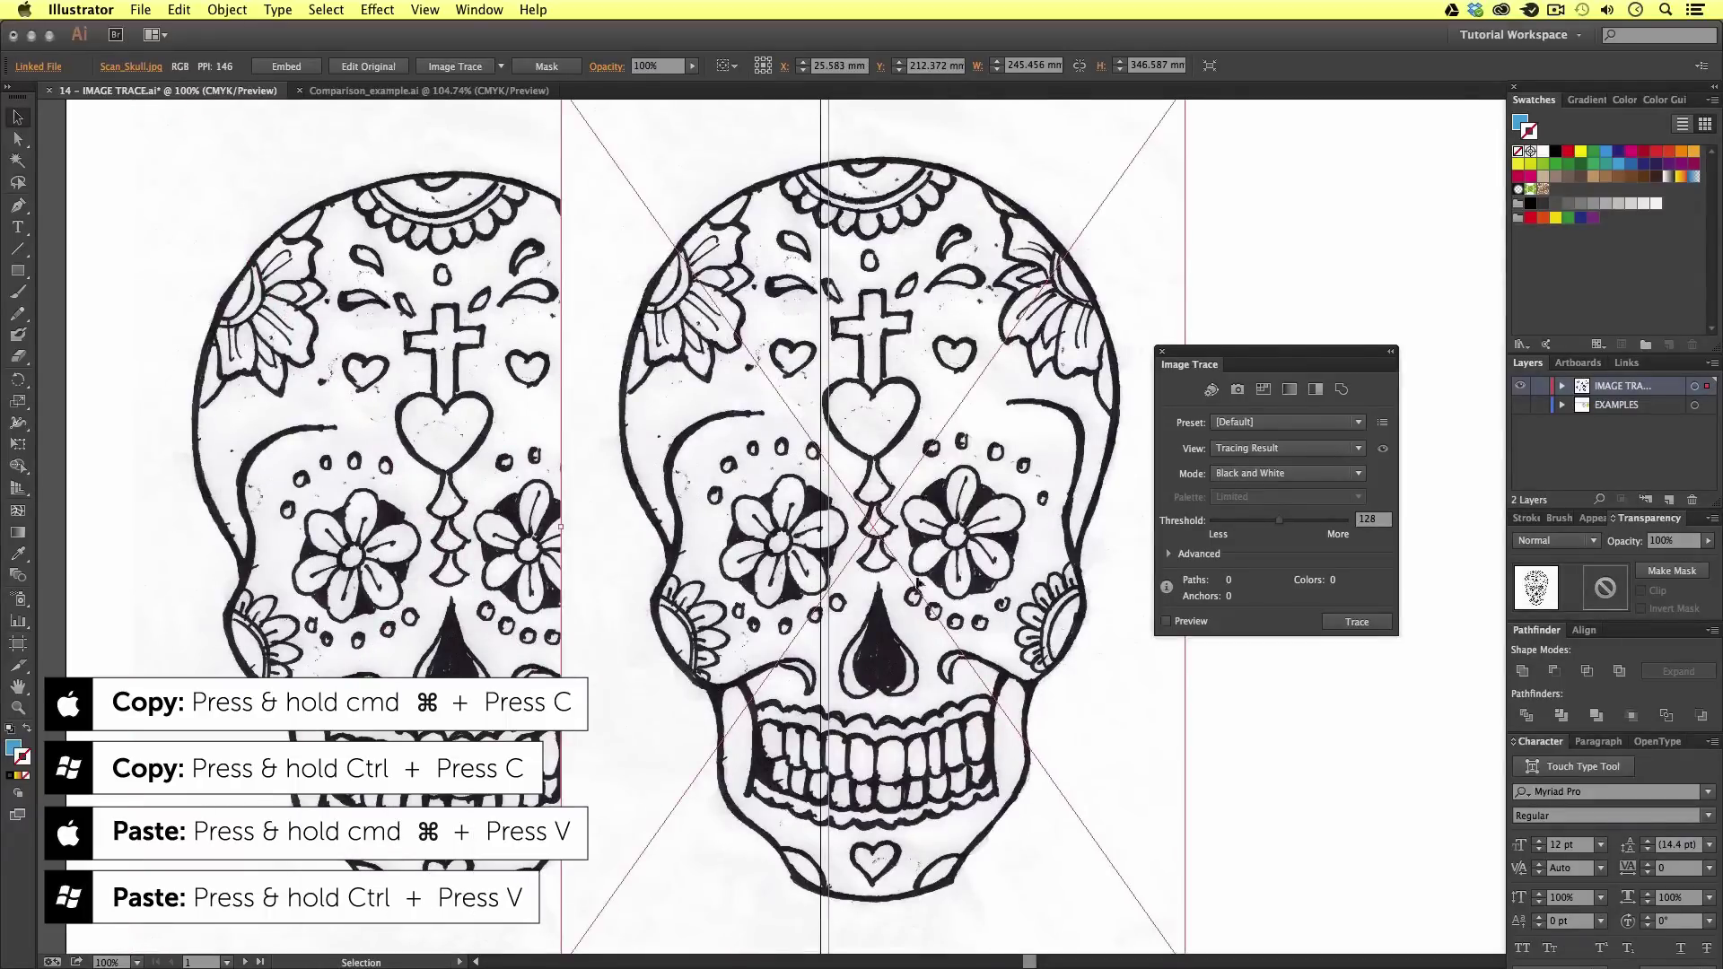
Position the pasted skull image on the empty second artboard, at about X 161 mm and Y 212 mm
scroll(823, 581, right, 5)
drag(592, 639, 881, 639)
scroll(881, 639, right, 2)
mouse_move(767, 668)
mouse_down()
mouse_move(812, 664)
mouse_move(788, 671)
mouse_up()
scroll(781, 667, right, 1)
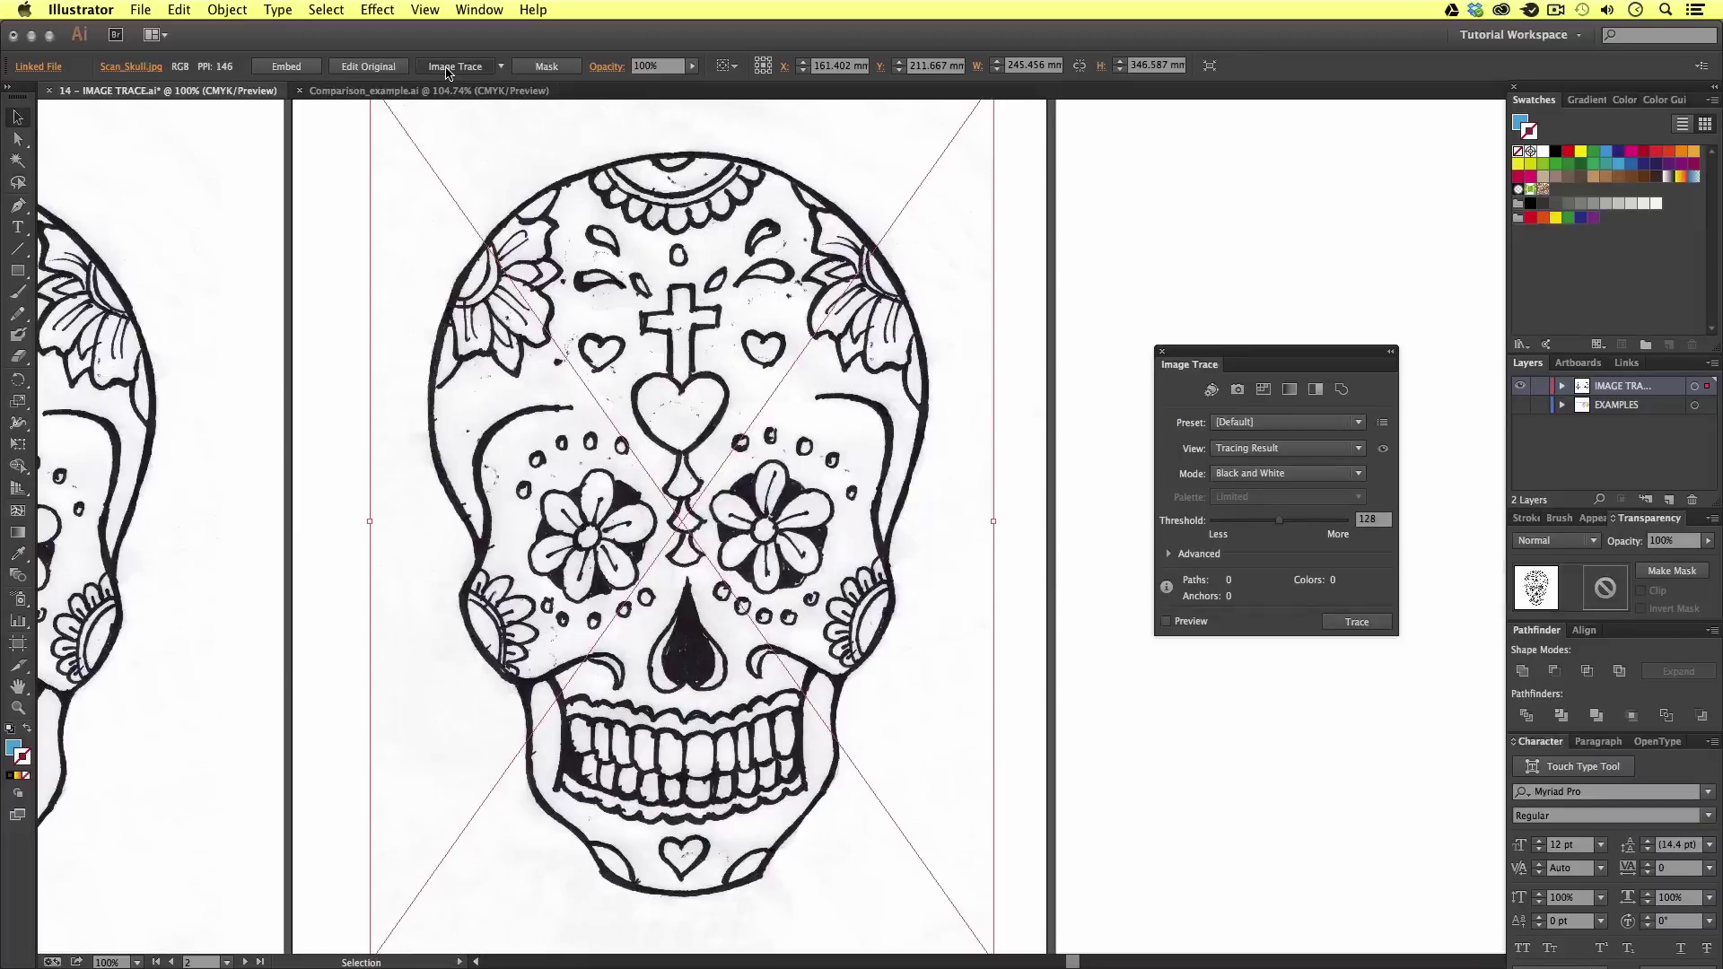
Run Image Trace with the [Default] preset on the copied skull image and place the trace settings closer to it
click(446, 68)
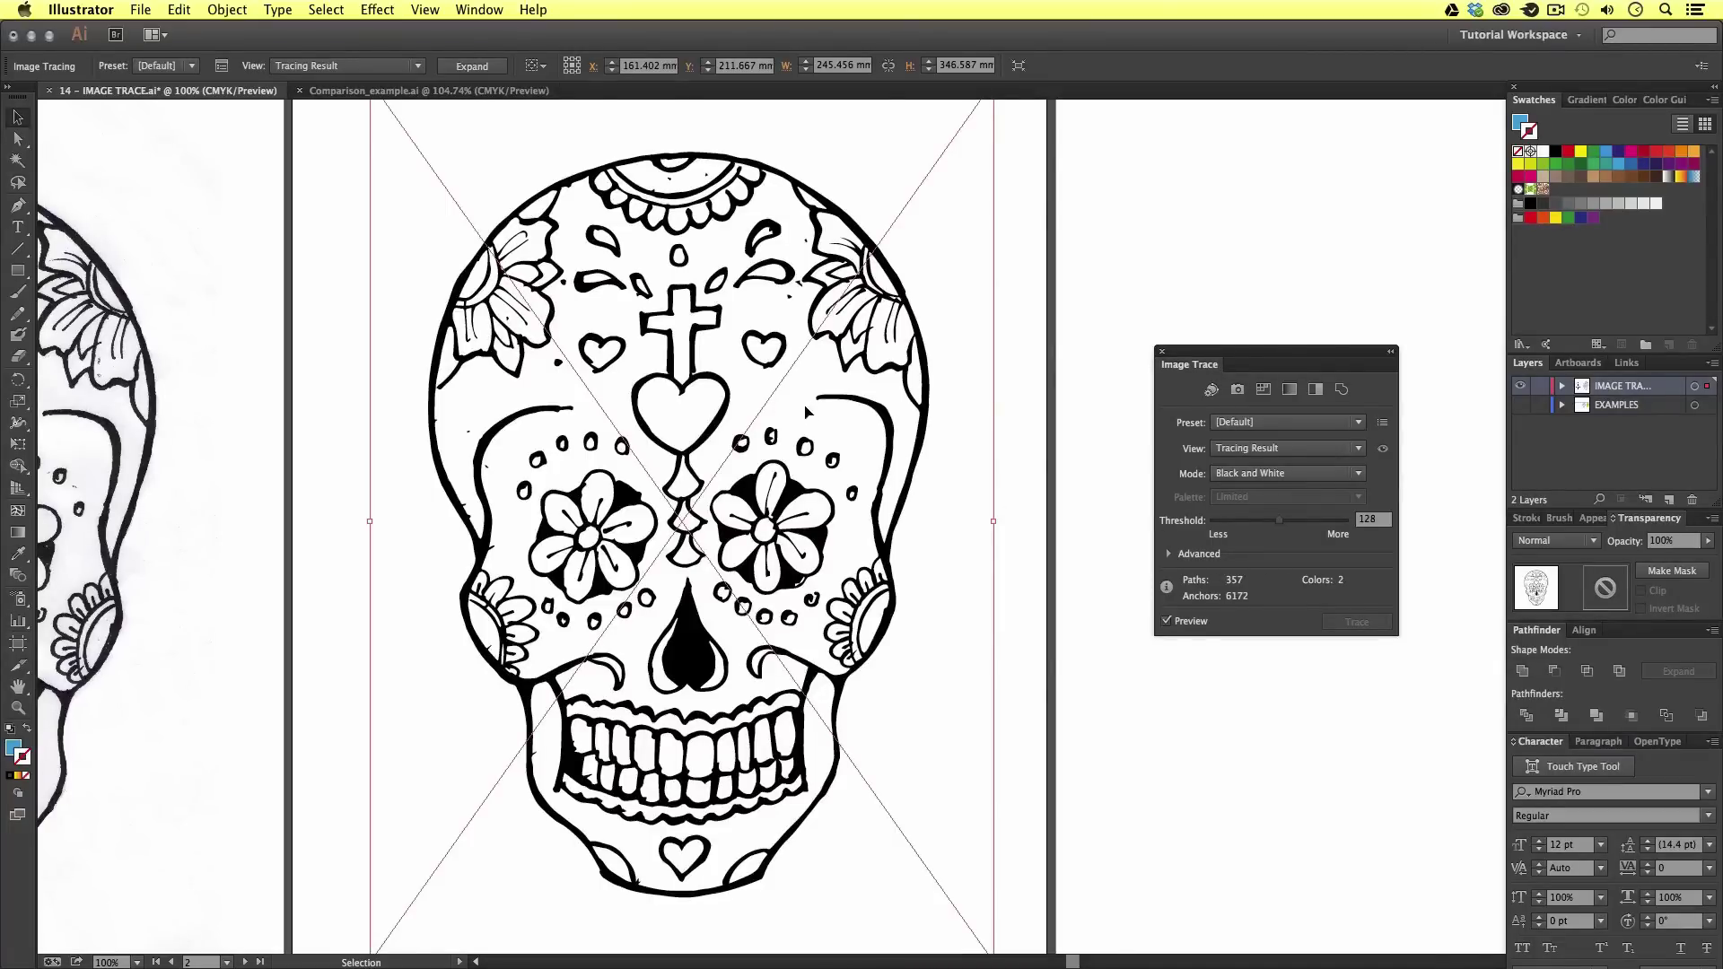
mouse_move(1188, 357)
mouse_down()
mouse_move(1079, 341)
mouse_move(1070, 383)
mouse_up()
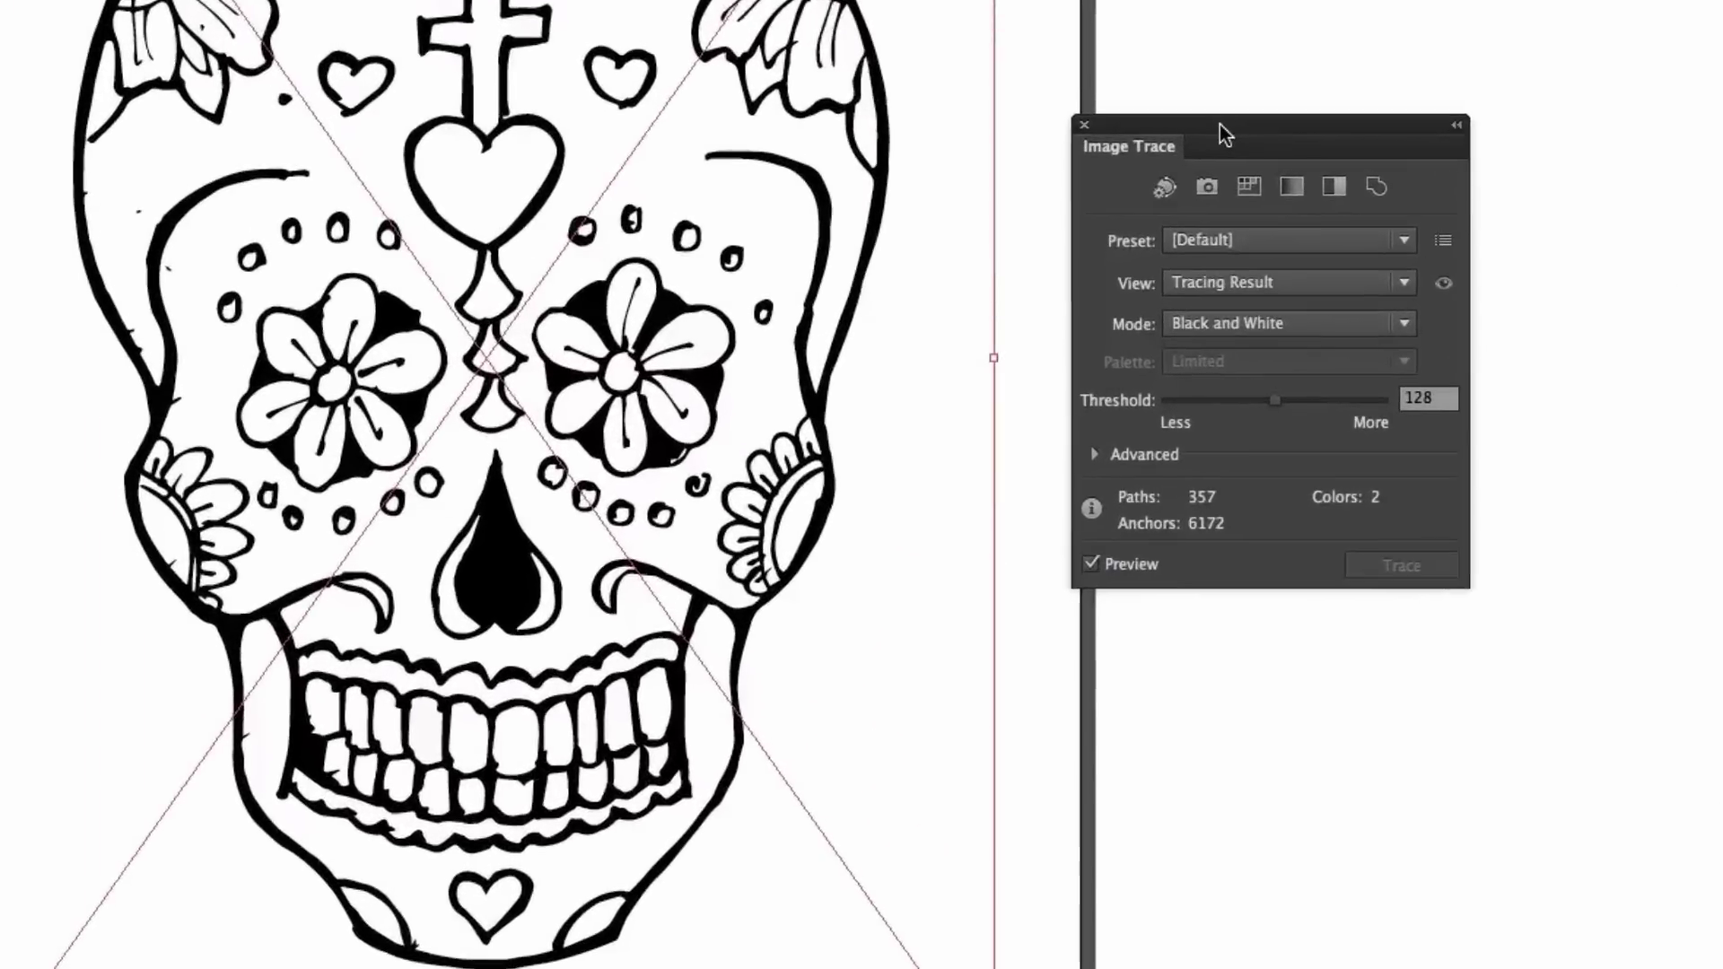
mouse_move(1225, 133)
mouse_down()
mouse_move(1239, 104)
mouse_move(1199, 123)
mouse_up()
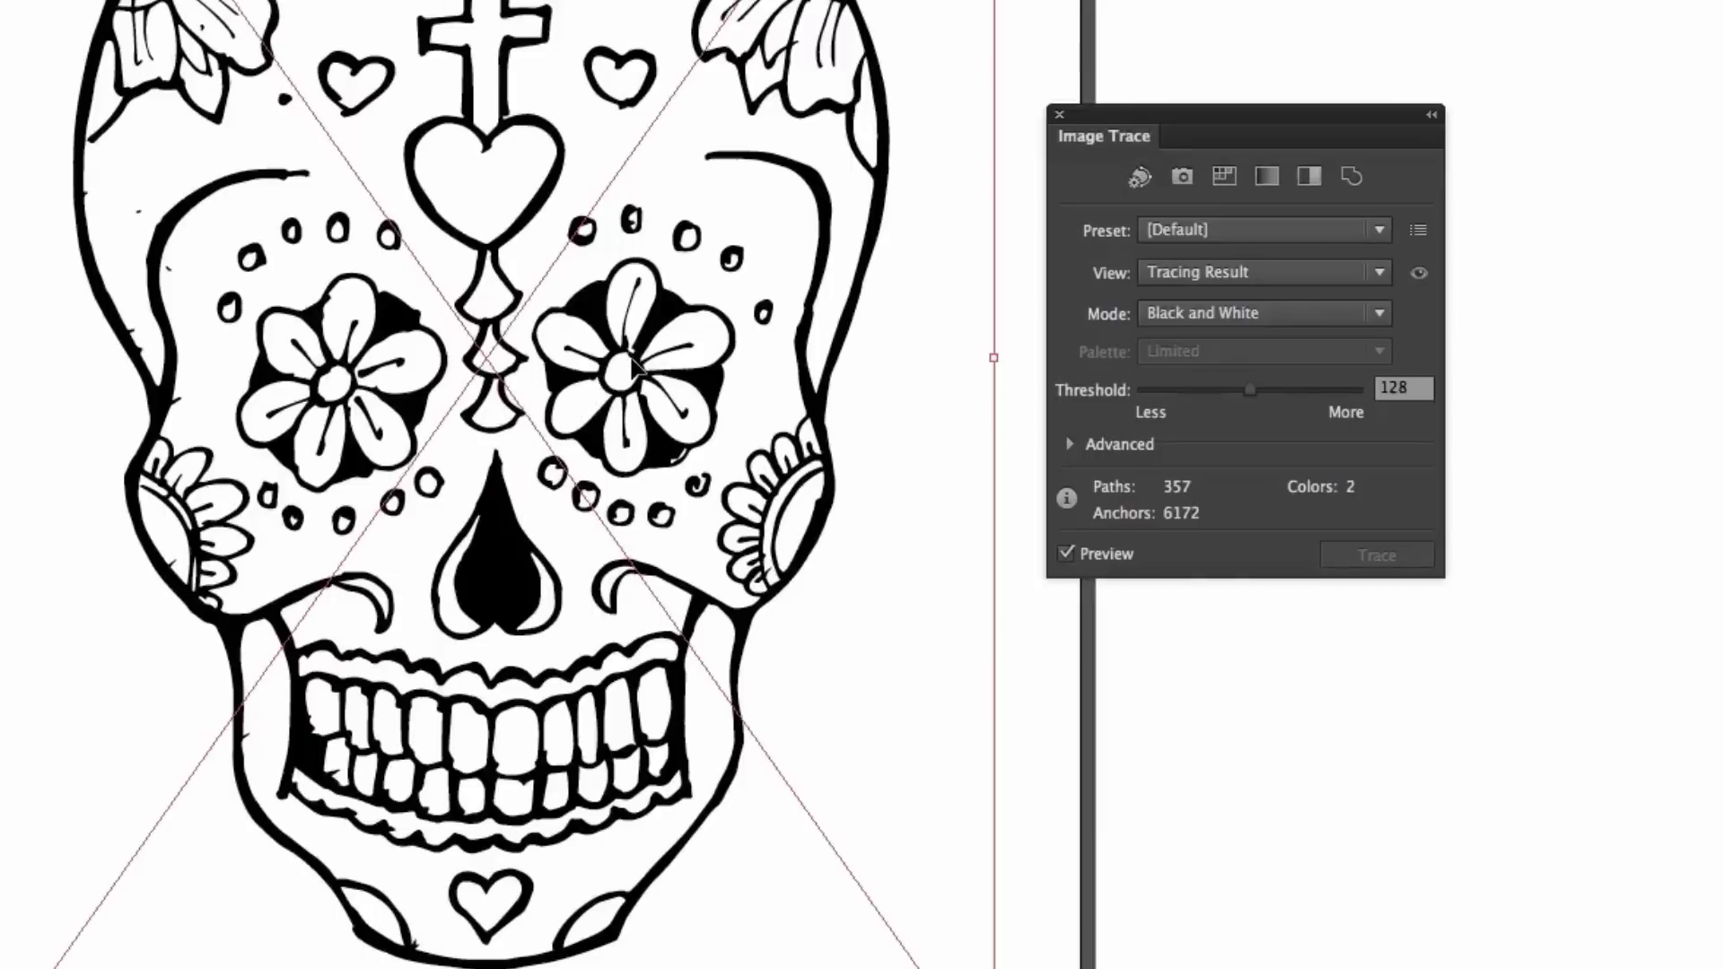
Apply the [Black & White] preset to the skull tracing and check which other presets are available
click(1309, 180)
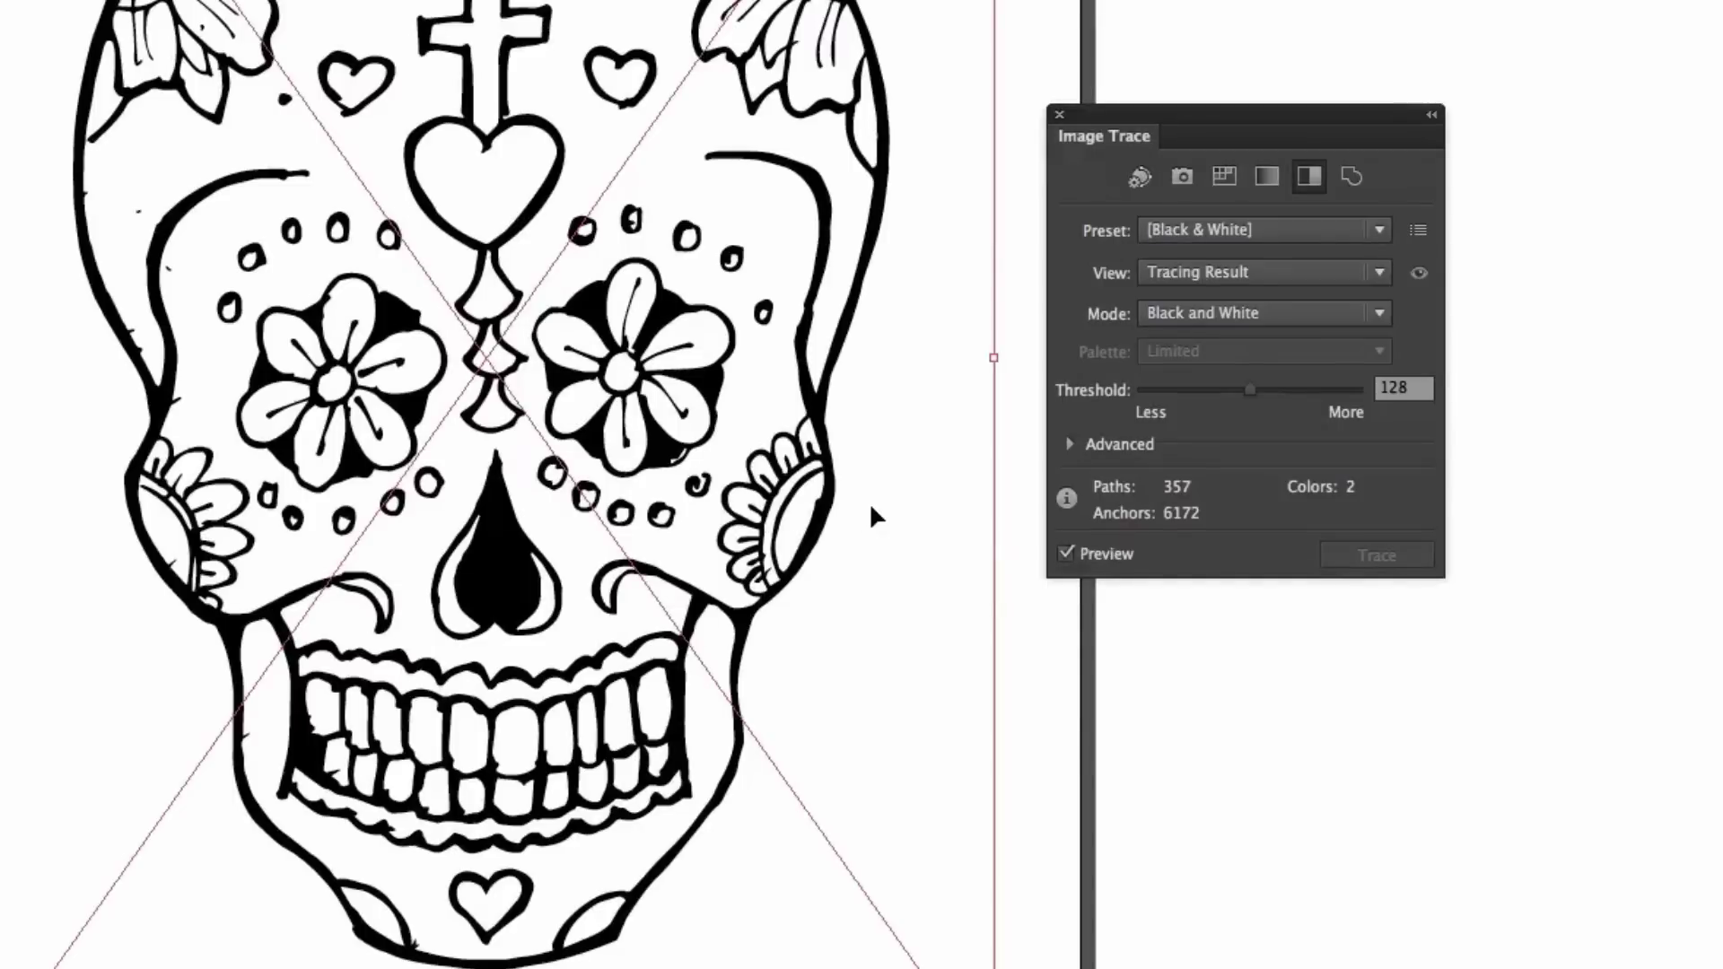
click(1171, 224)
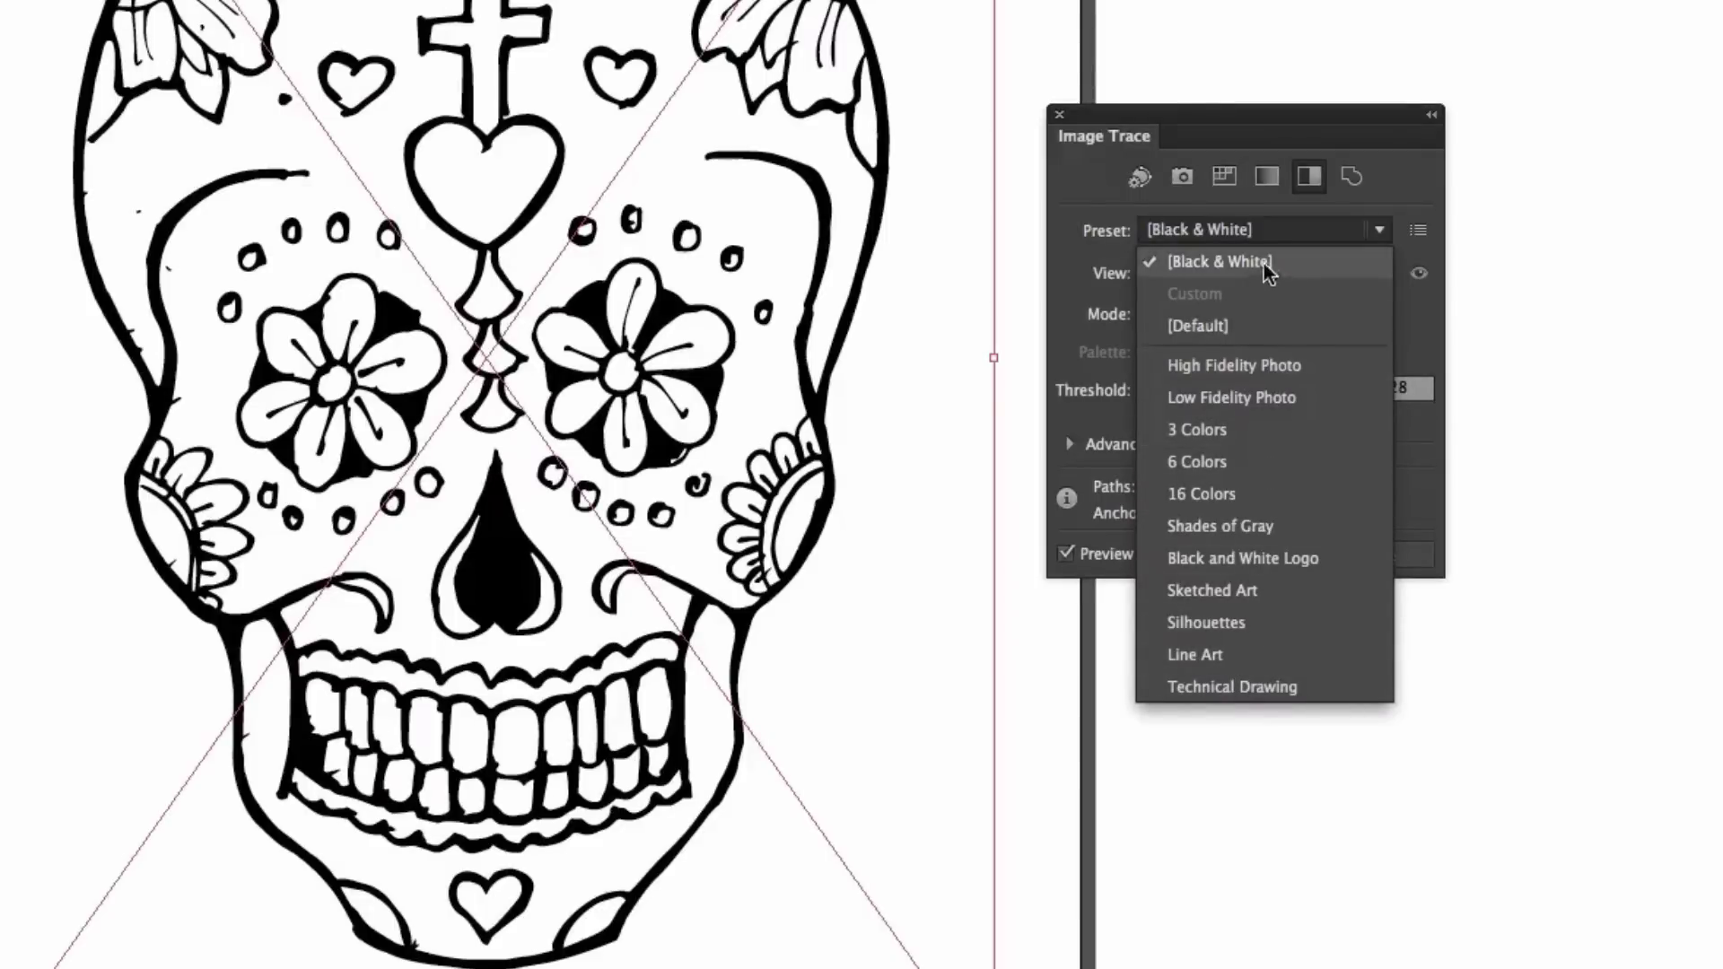
click(1247, 228)
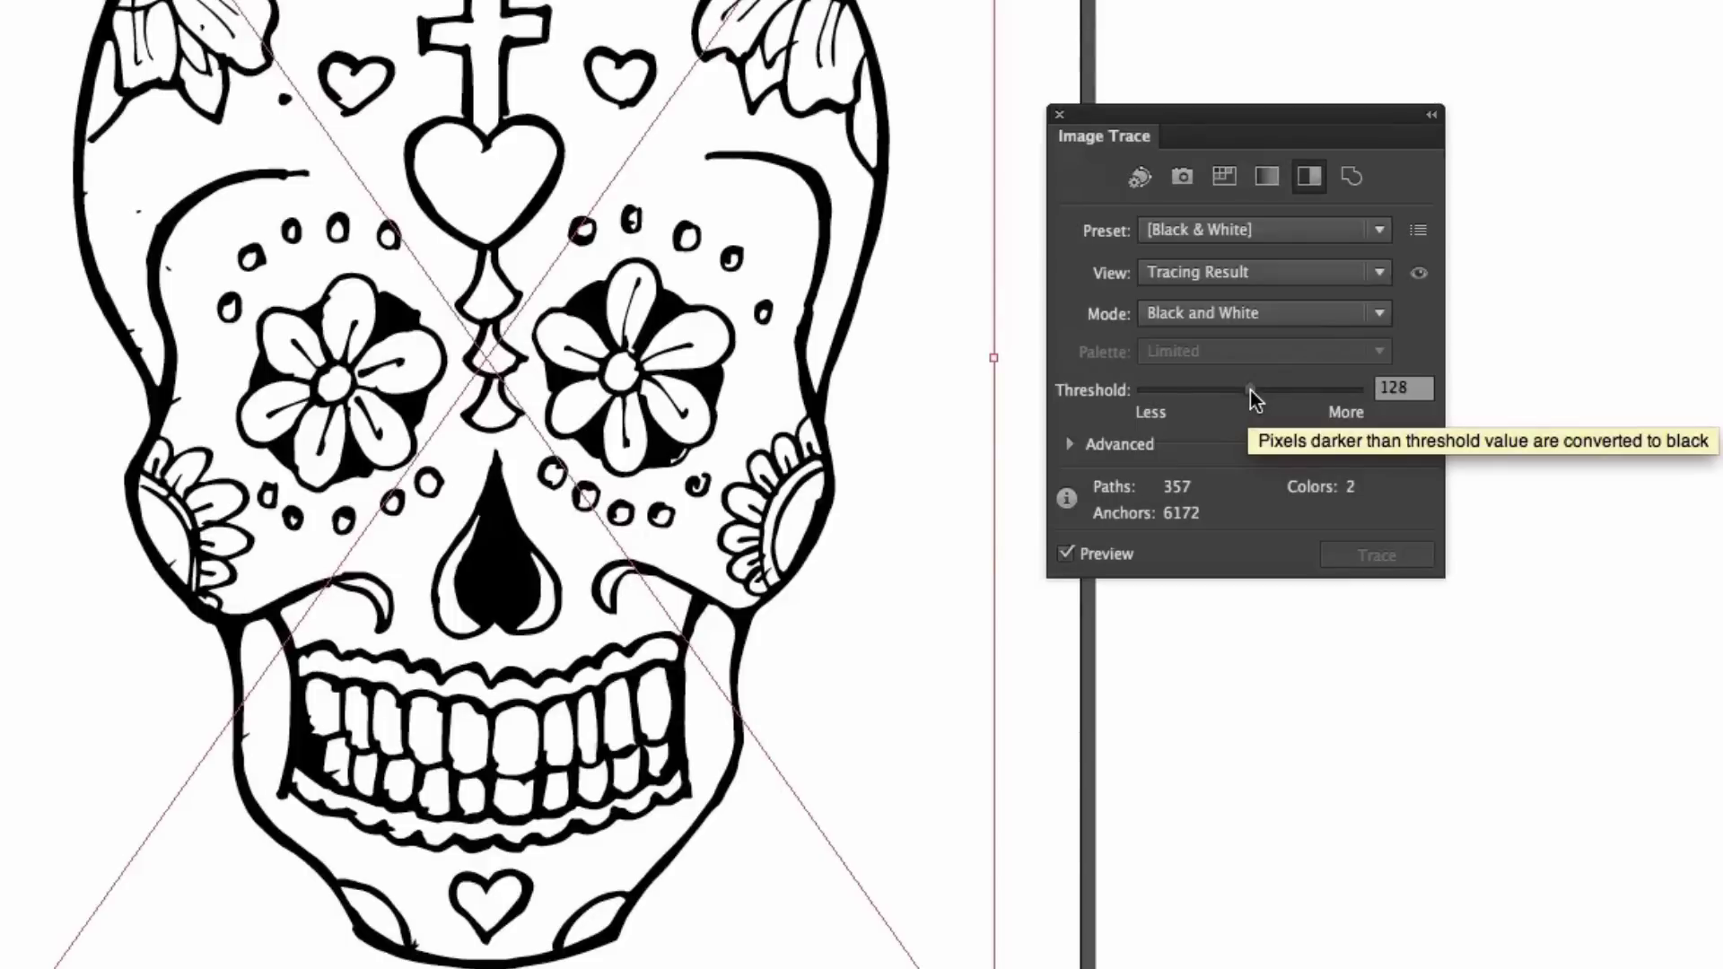
Compare trace thresholds of 53, 25, 169 and 240 on the skull, settling on 200
drag(1251, 390, 1187, 391)
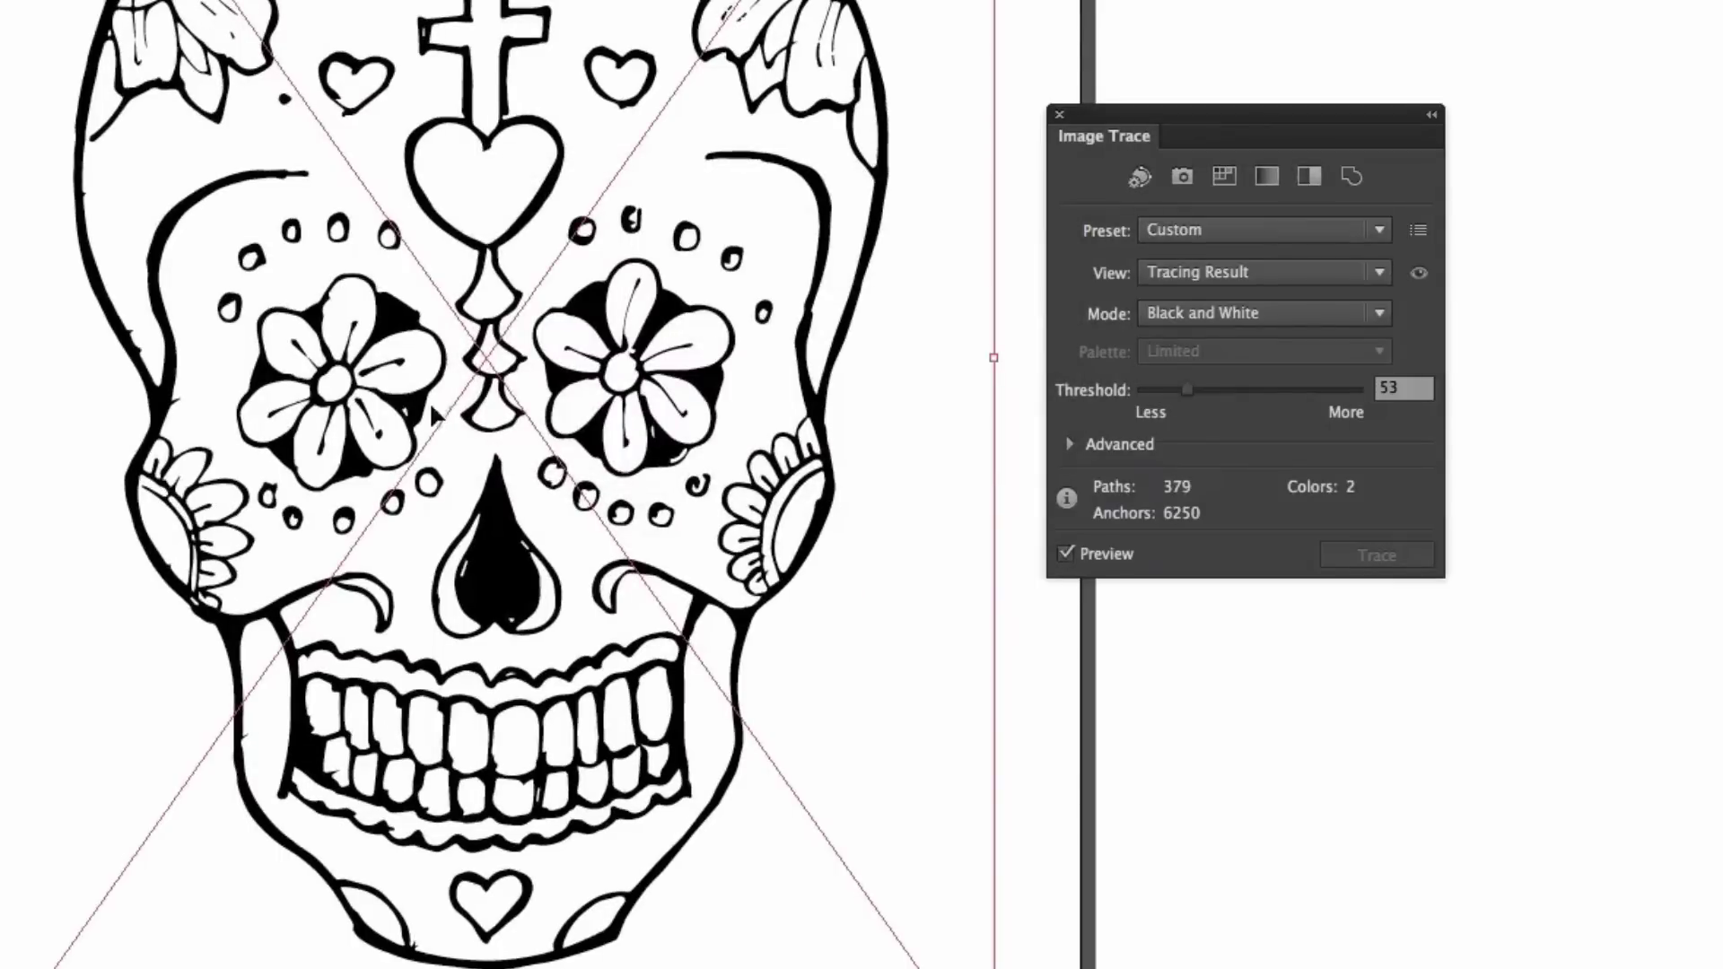
drag(1181, 389, 1155, 391)
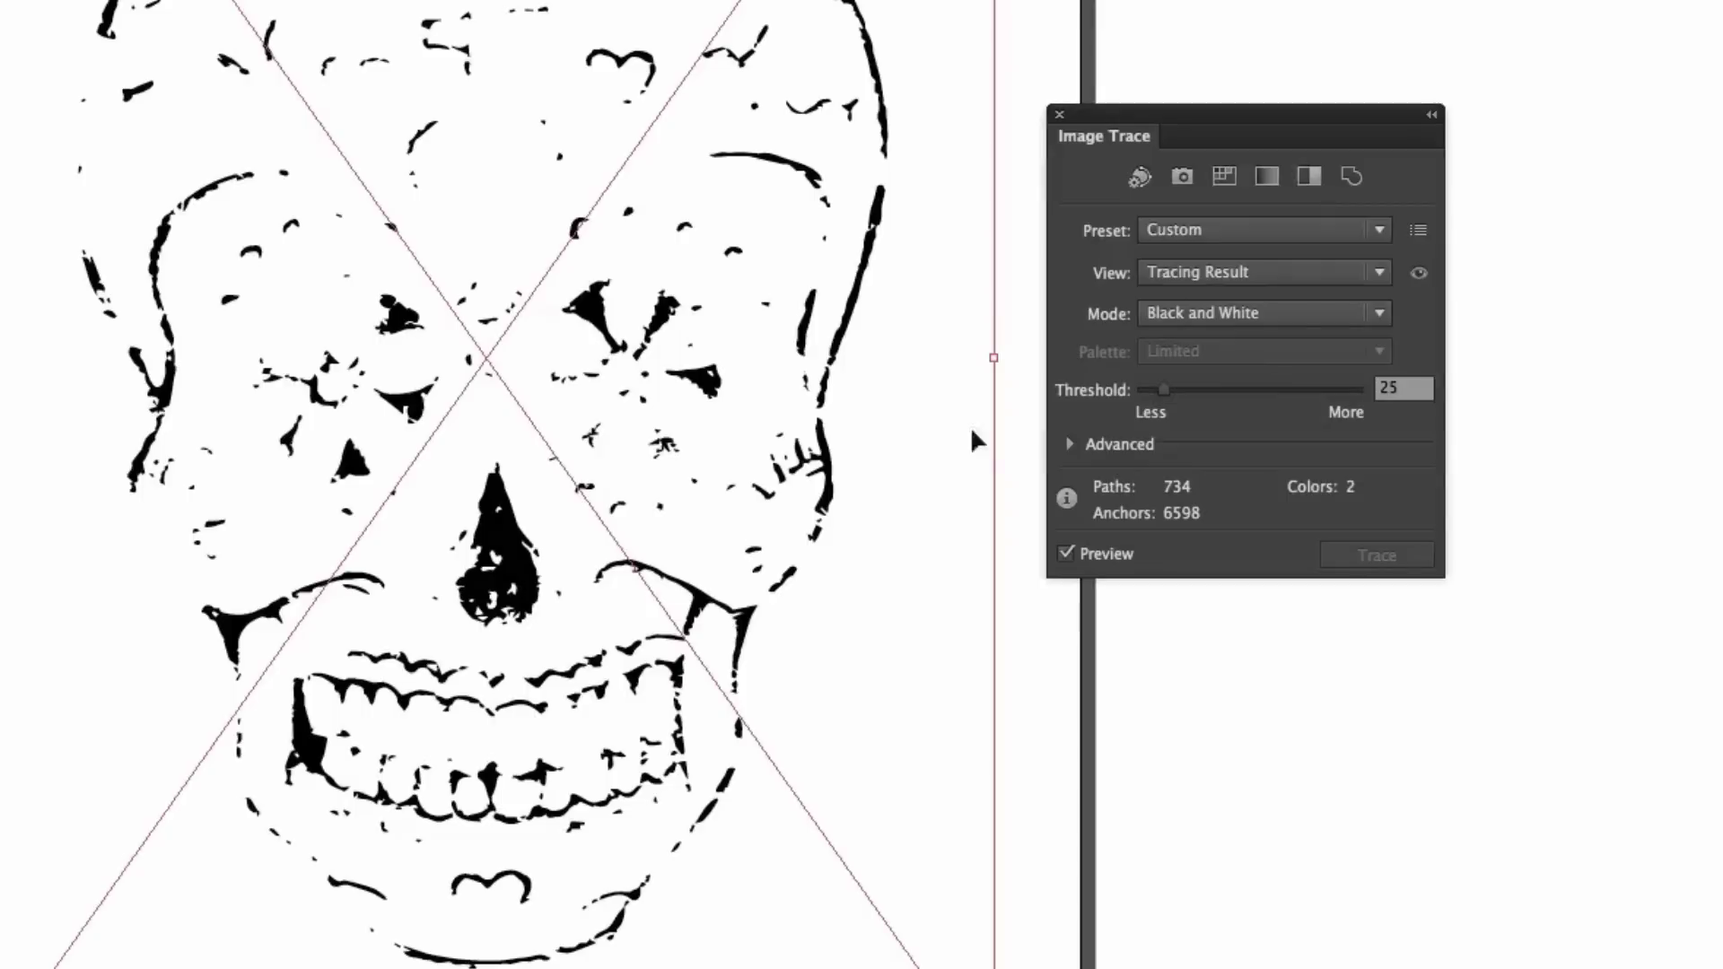
drag(1166, 390, 1287, 391)
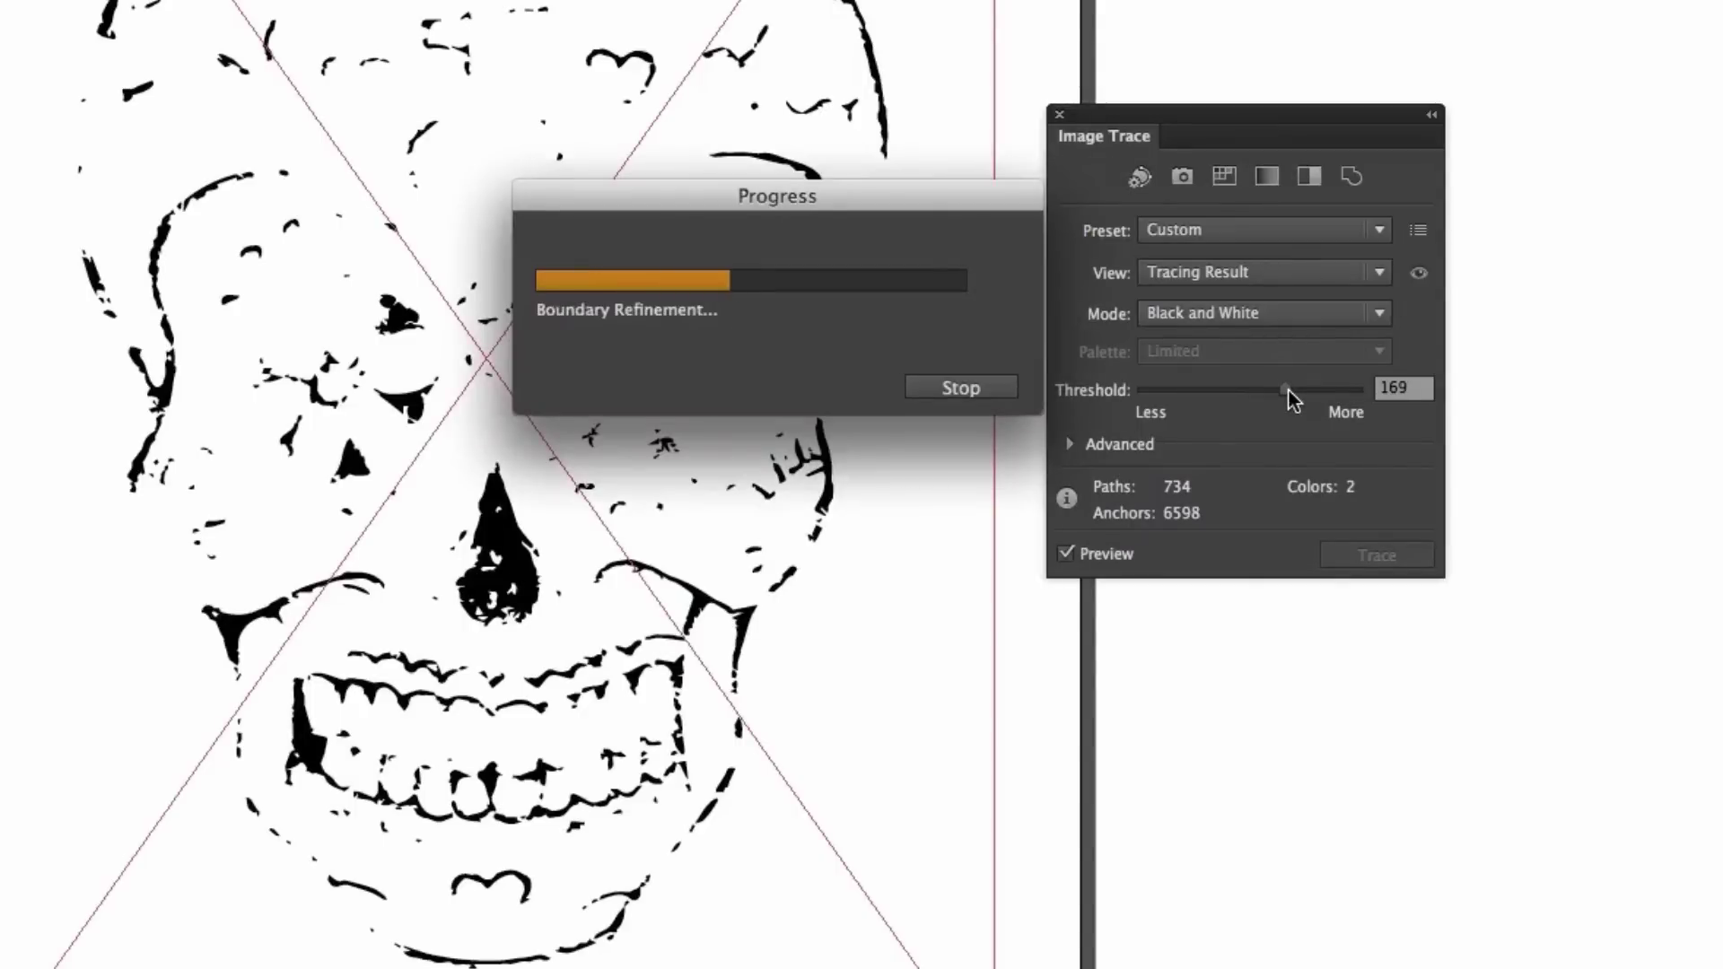
drag(1287, 390, 1346, 385)
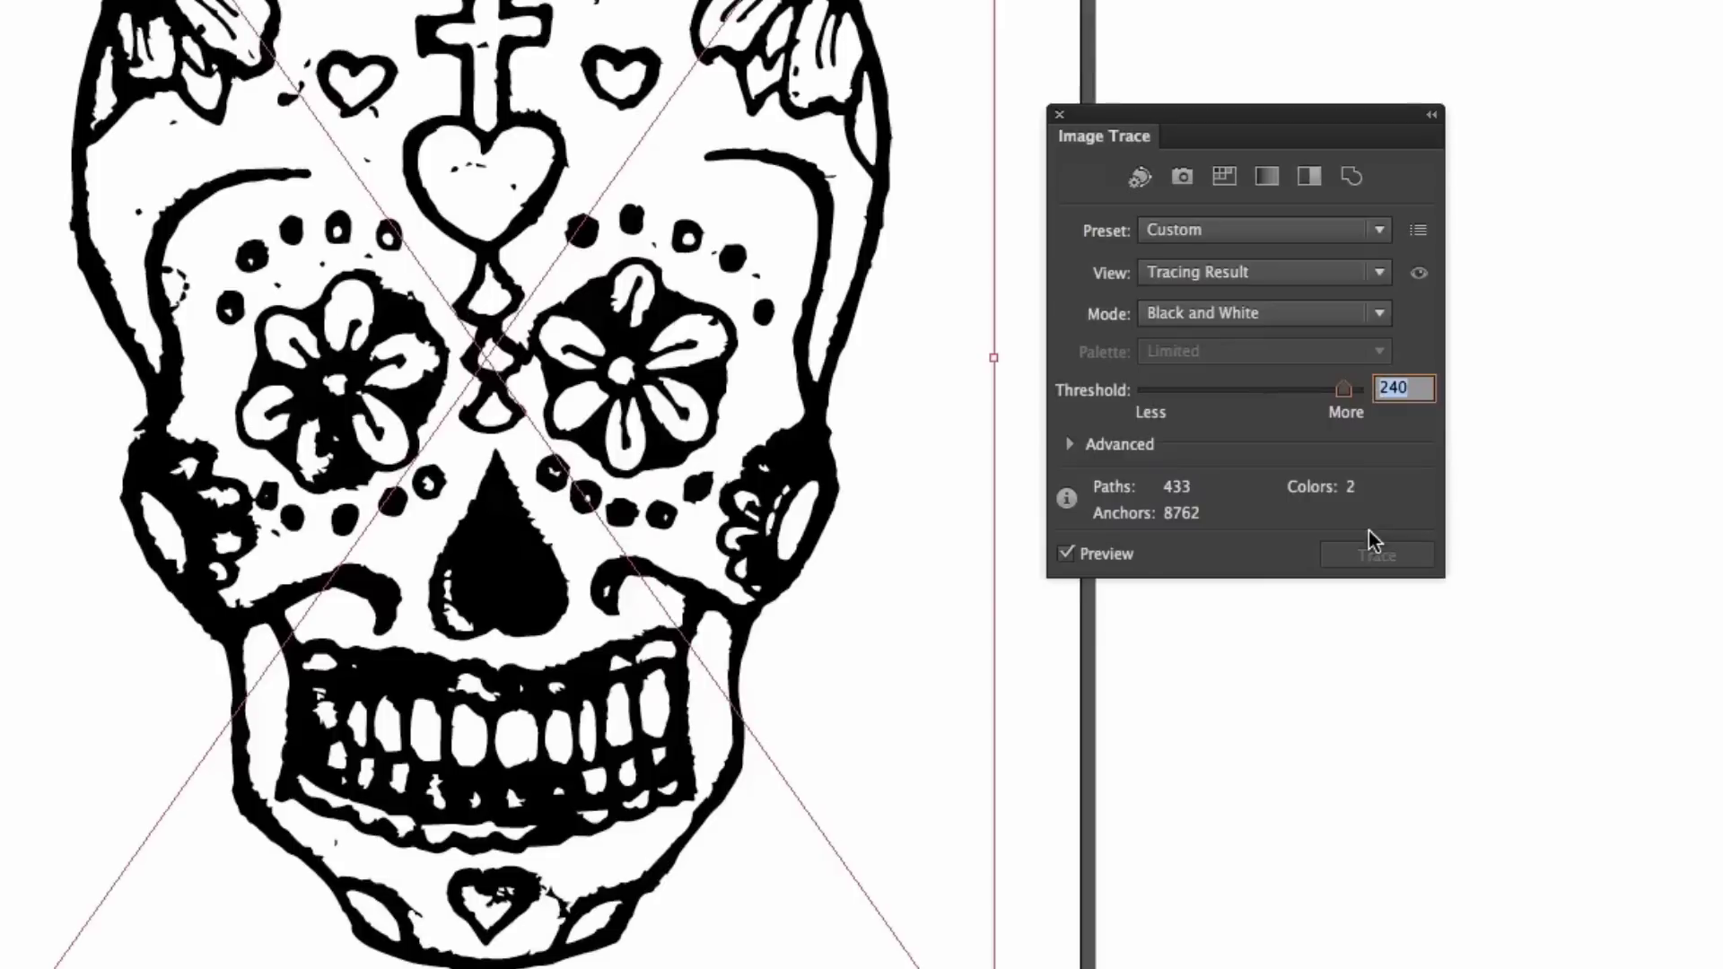
text(200)
key(Return)
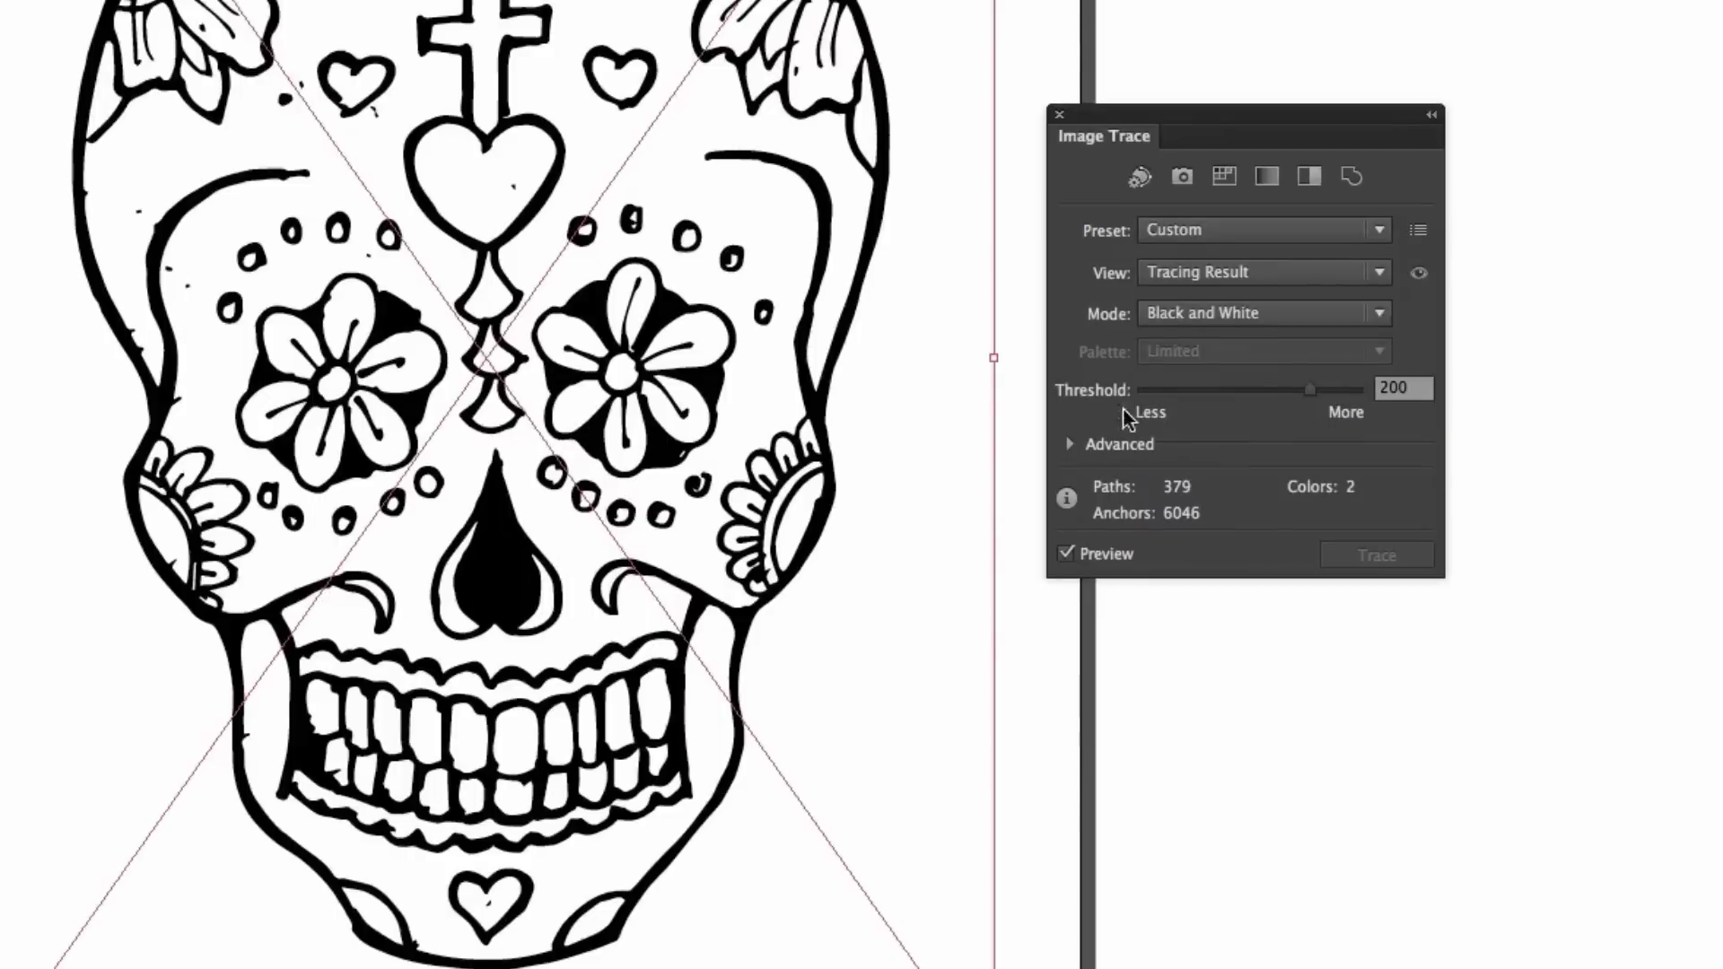
Test the advanced path fitting at 83% and 11%, settle on 79%, and collapse the advanced trace settings
click(1069, 443)
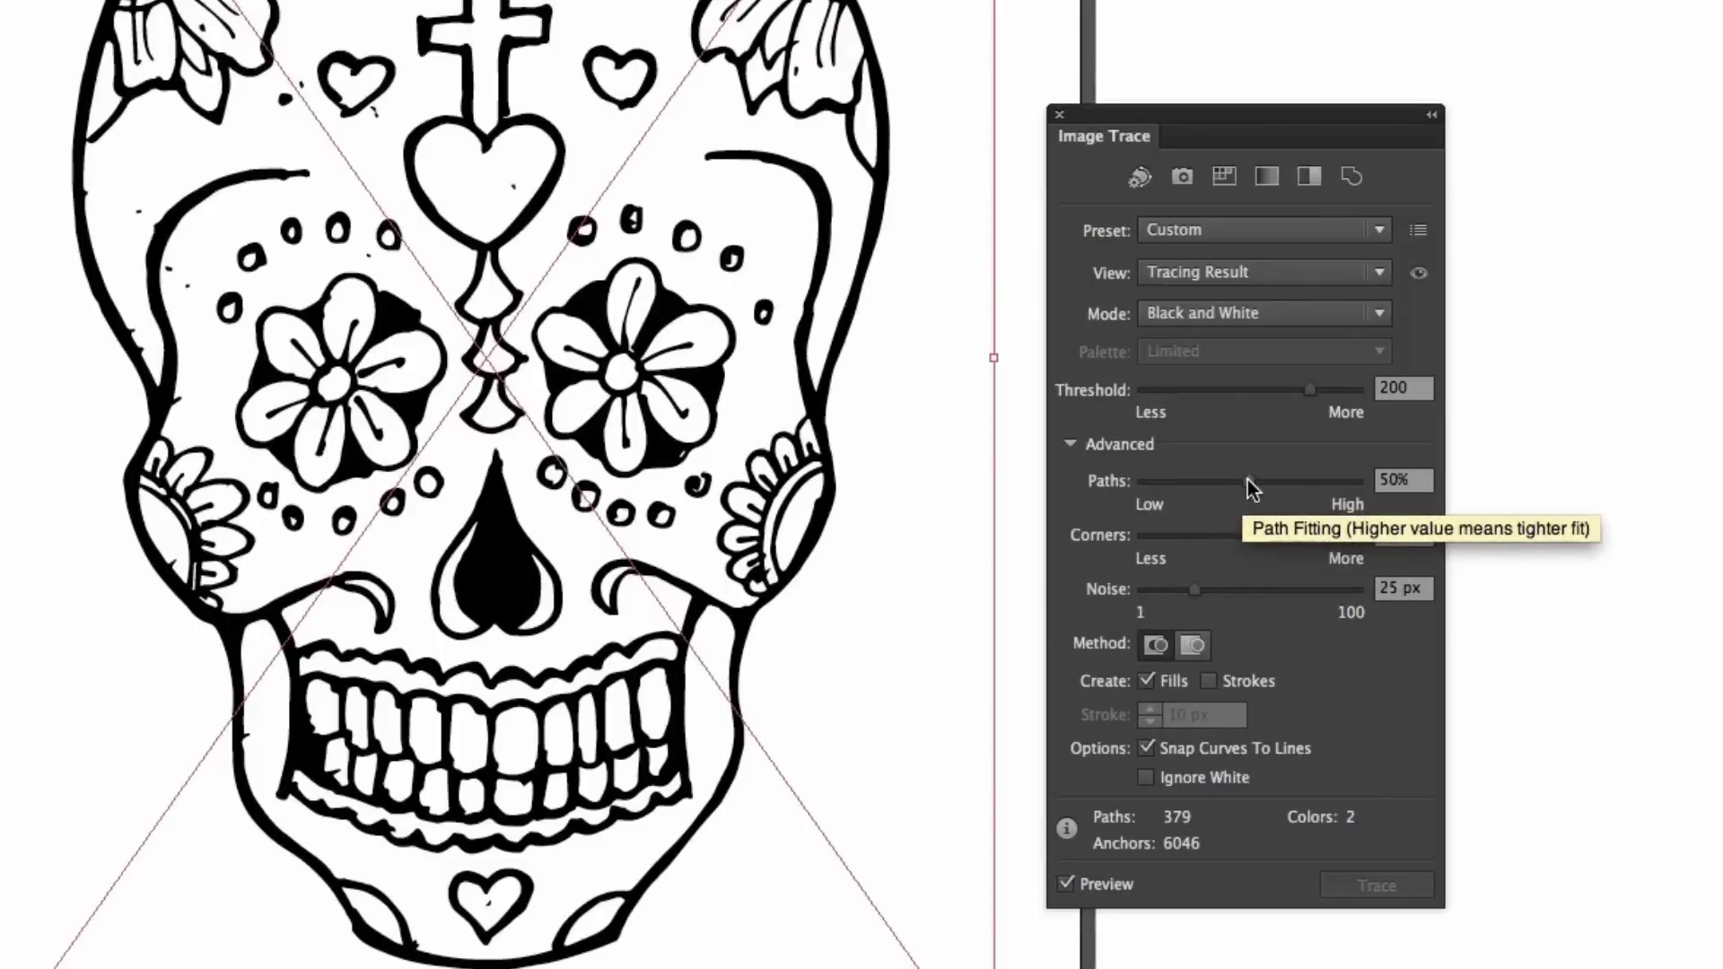
drag(1247, 479, 1317, 482)
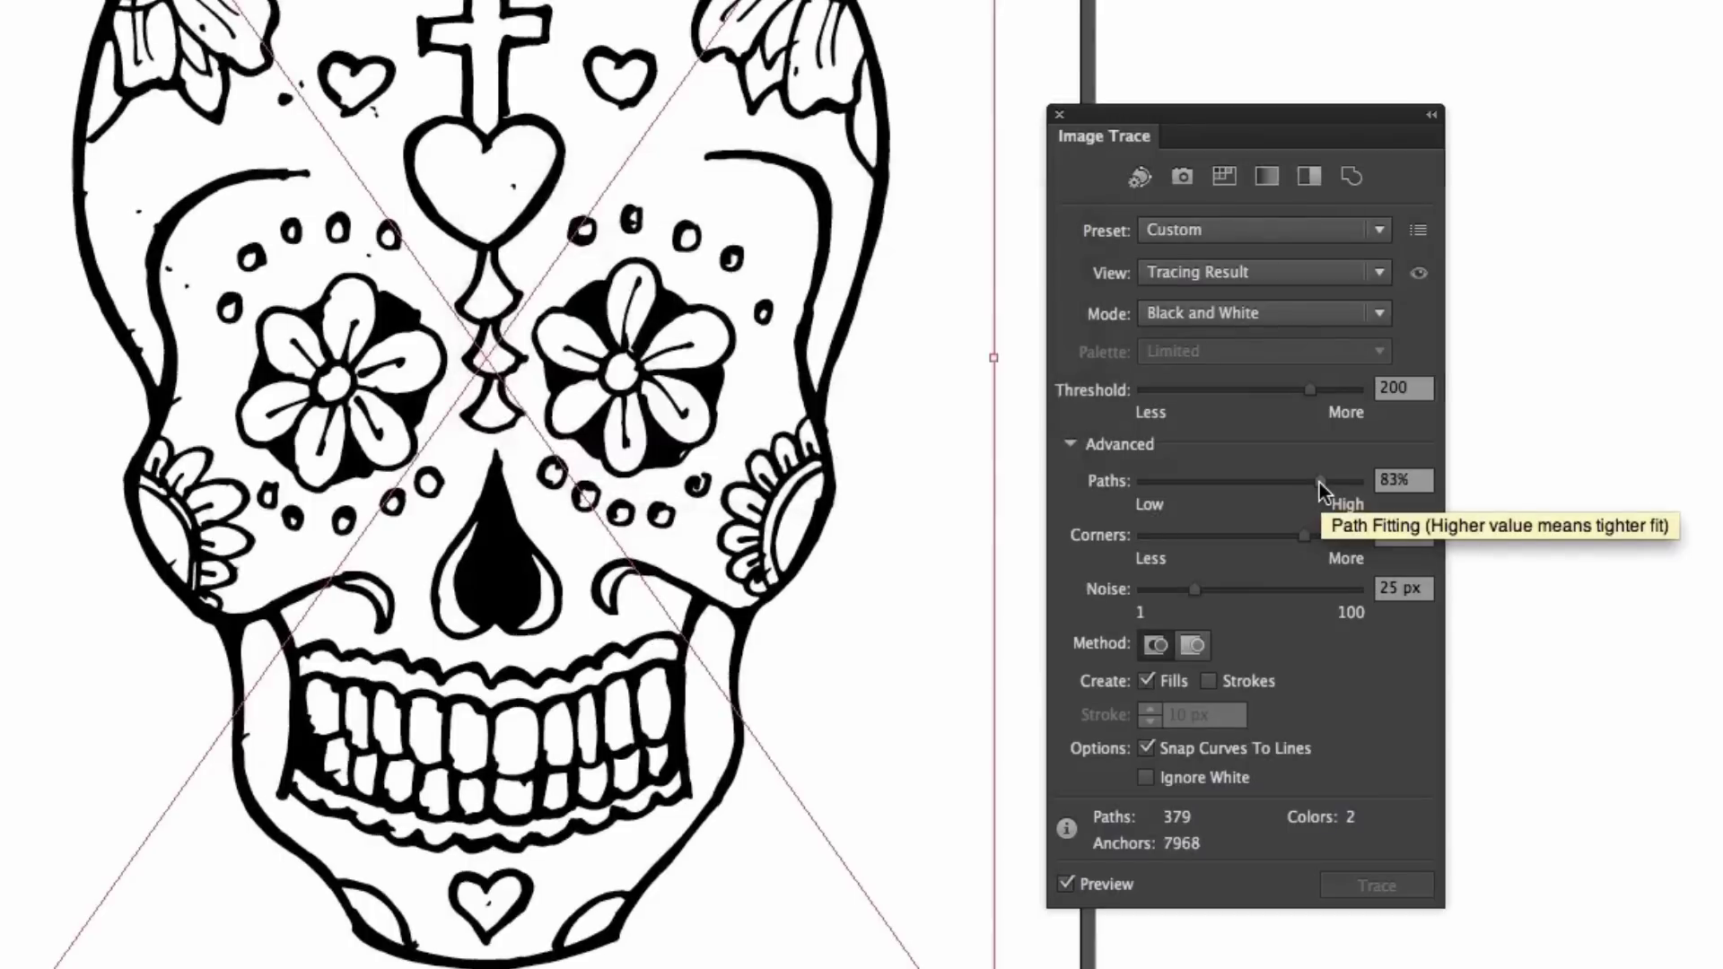
drag(1319, 483, 1165, 486)
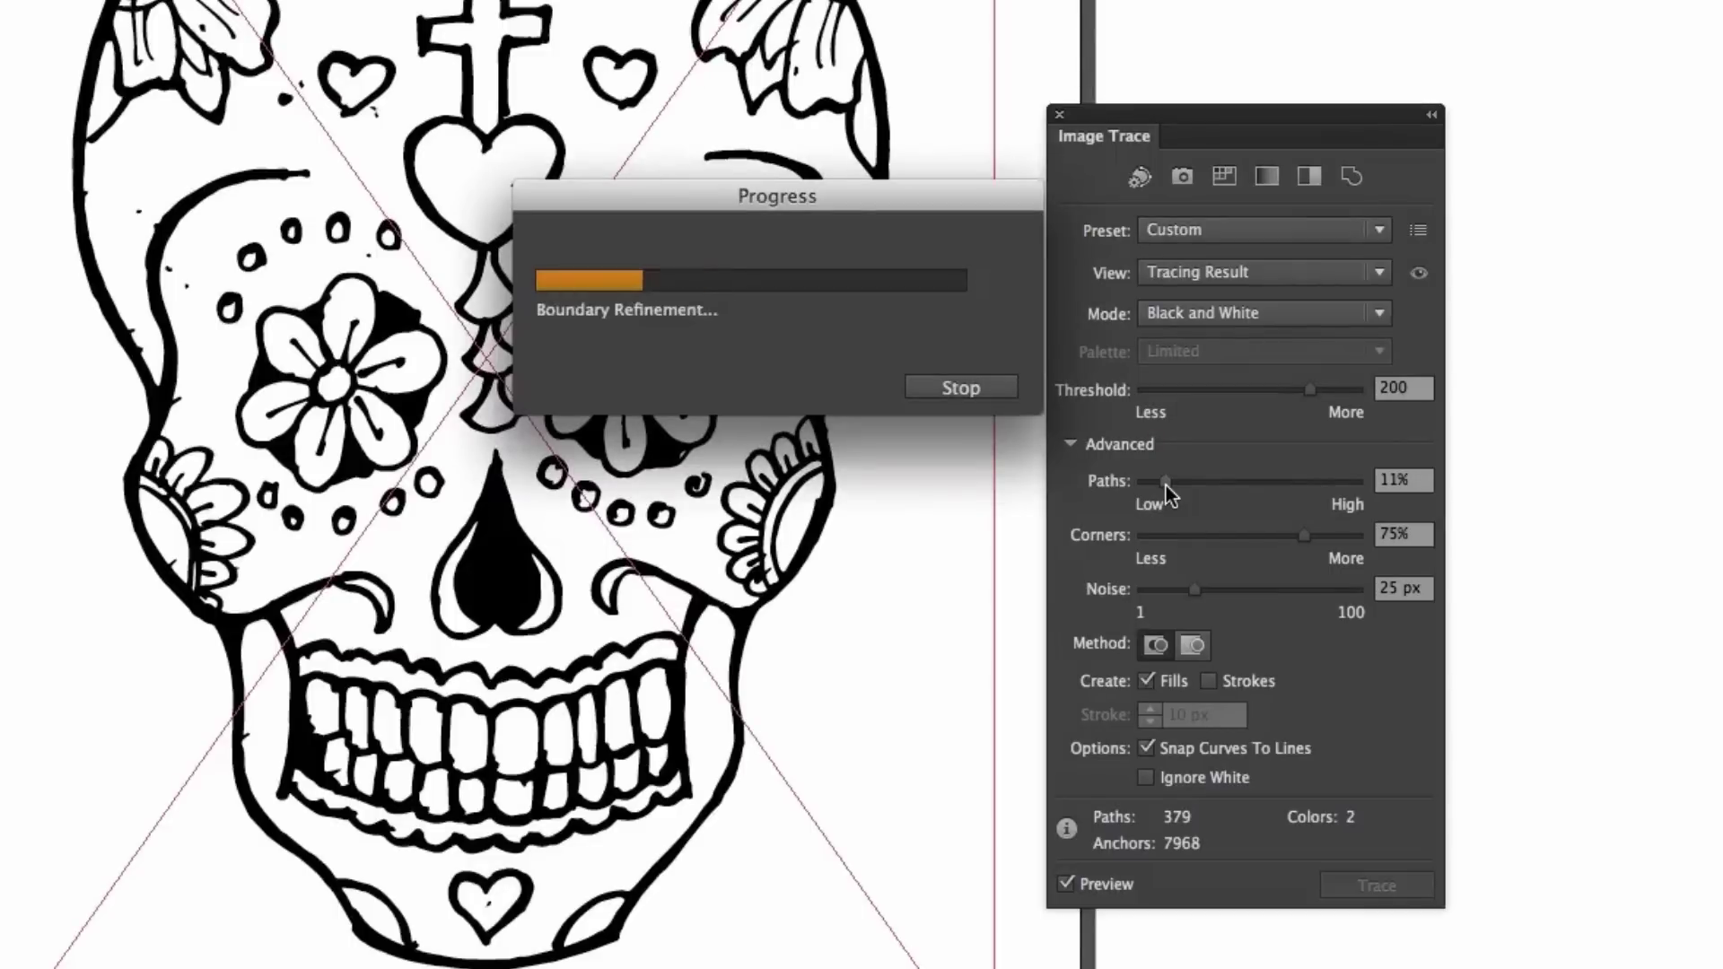
drag(1165, 486, 1310, 487)
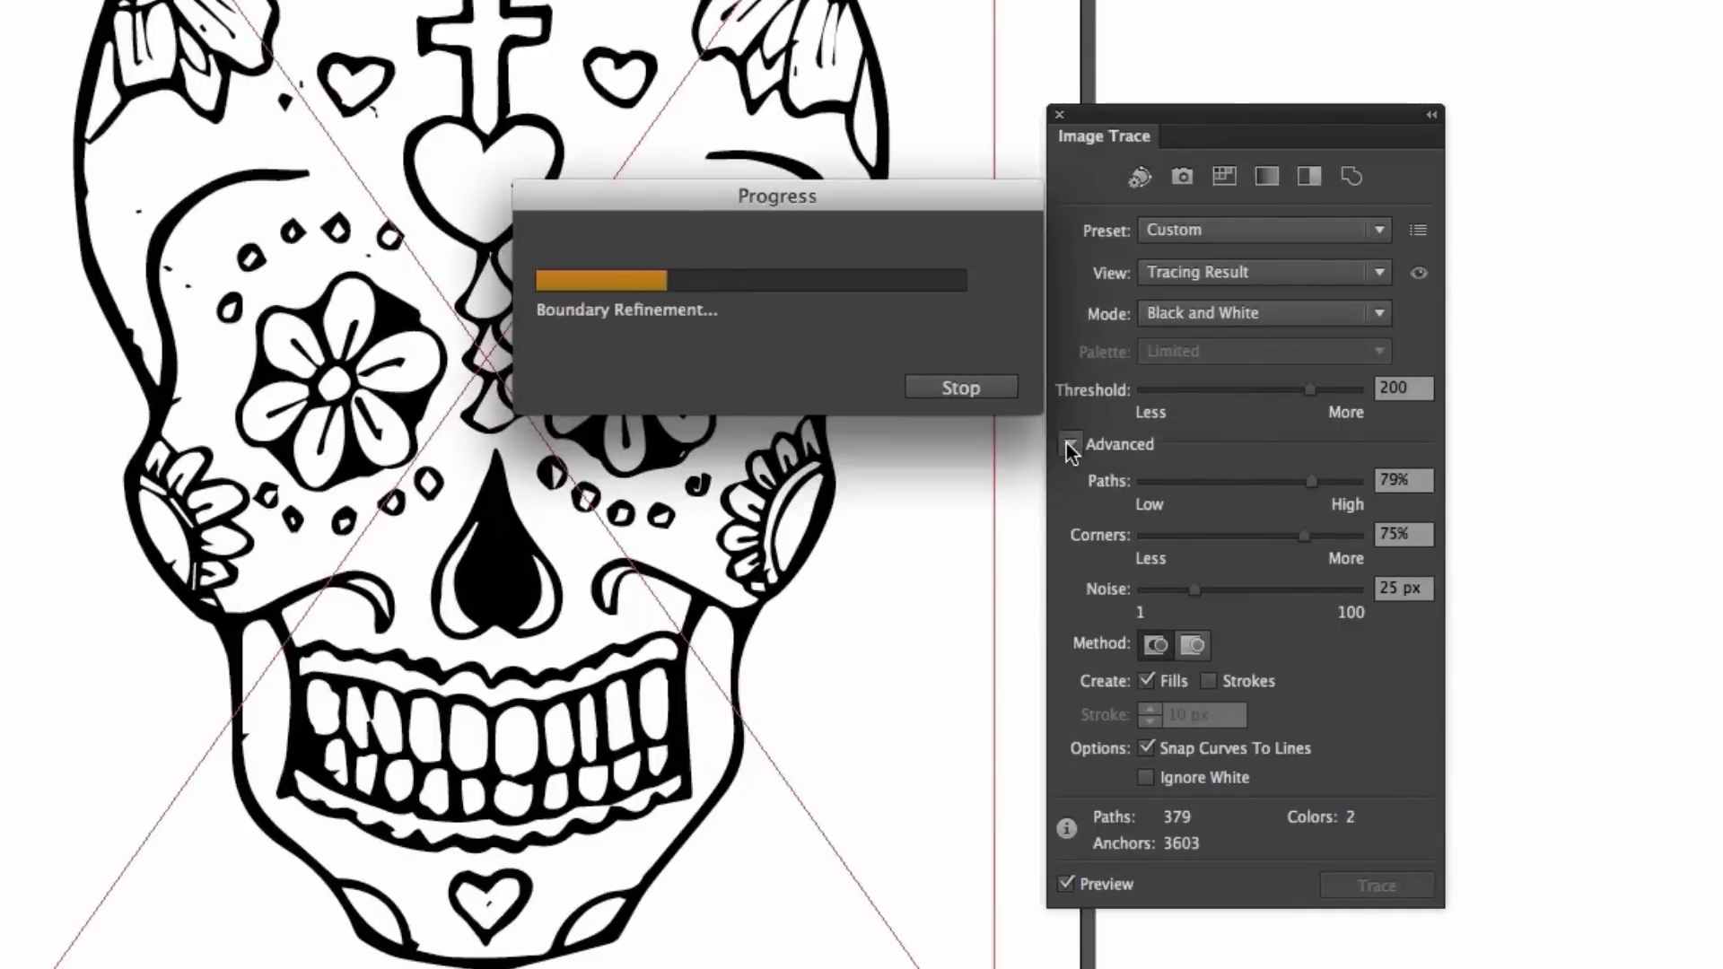
click(1066, 446)
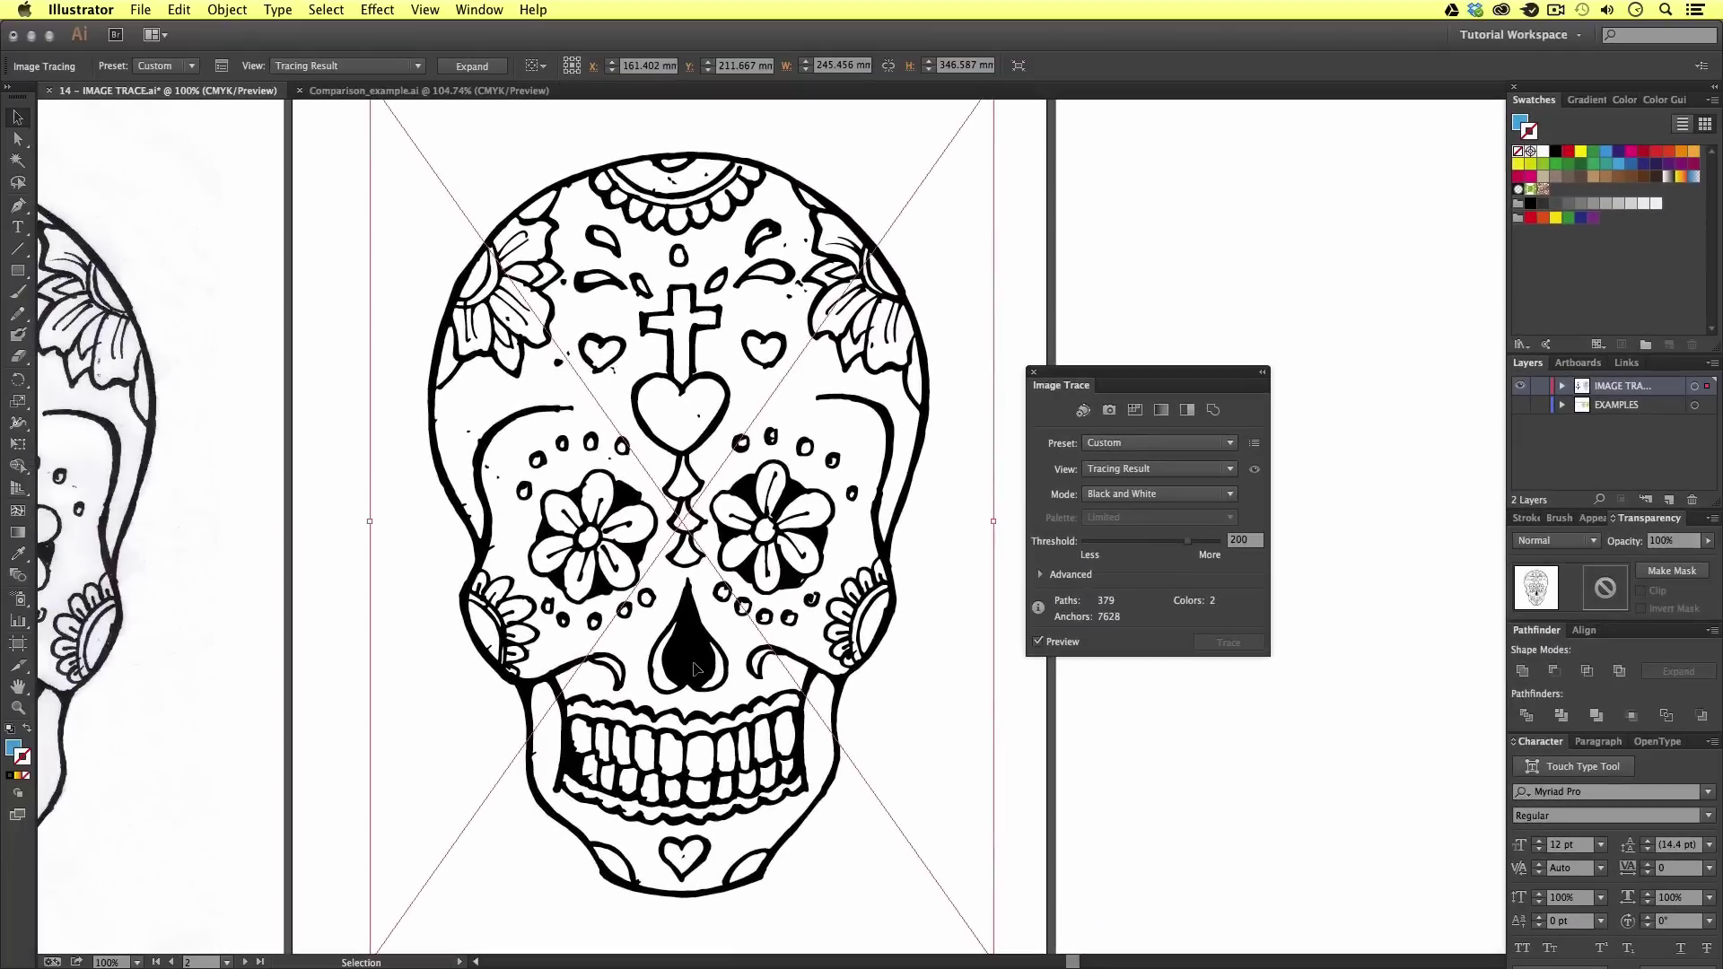
Move the Image Trace settings onto the third artboard and expand the traced skull into editable vector paths
drag(1066, 373, 1167, 380)
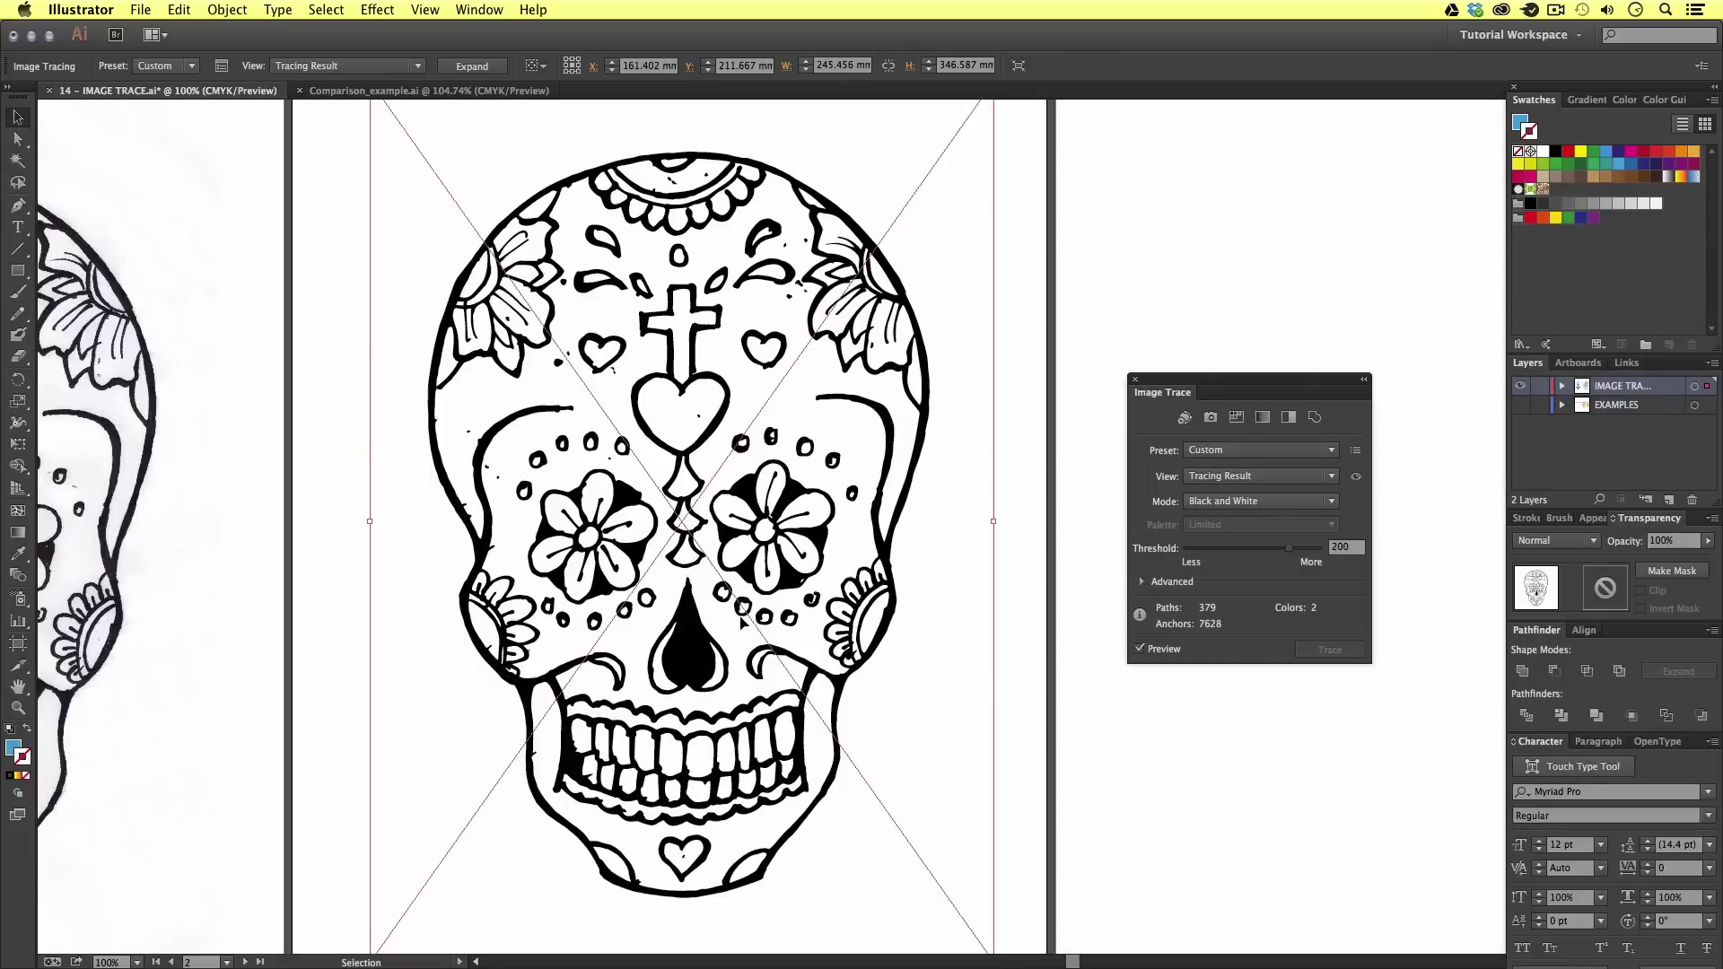
scroll(745, 619, left, 5)
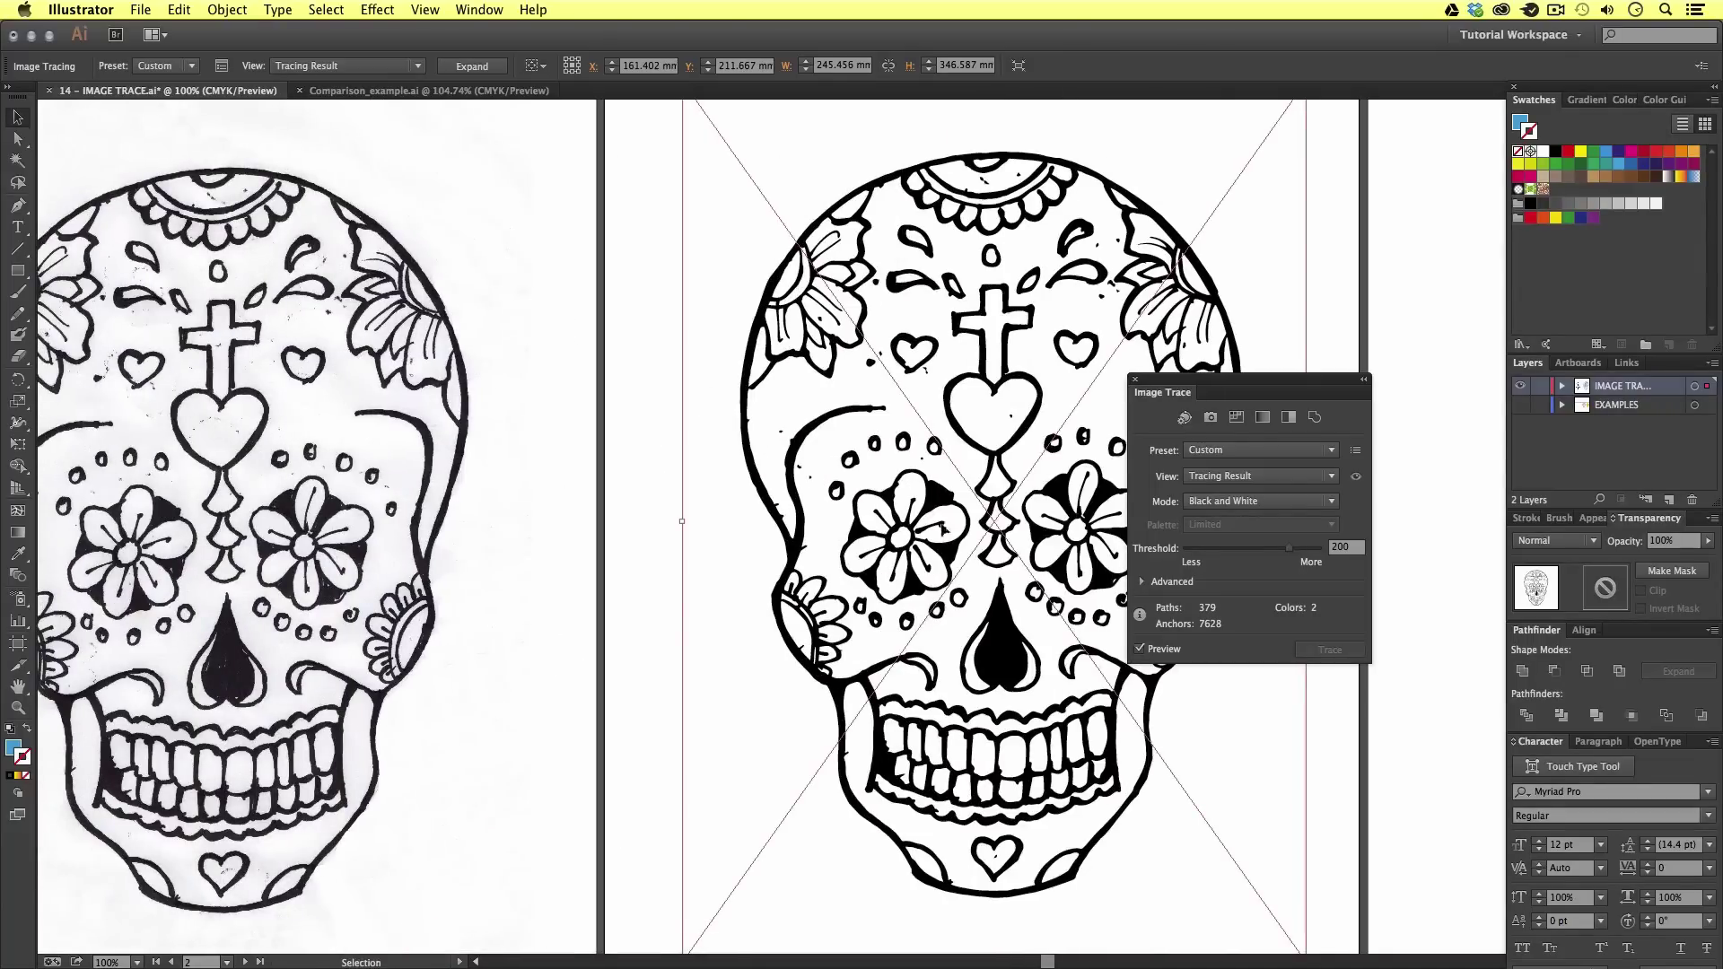
scroll(944, 527, right, 5)
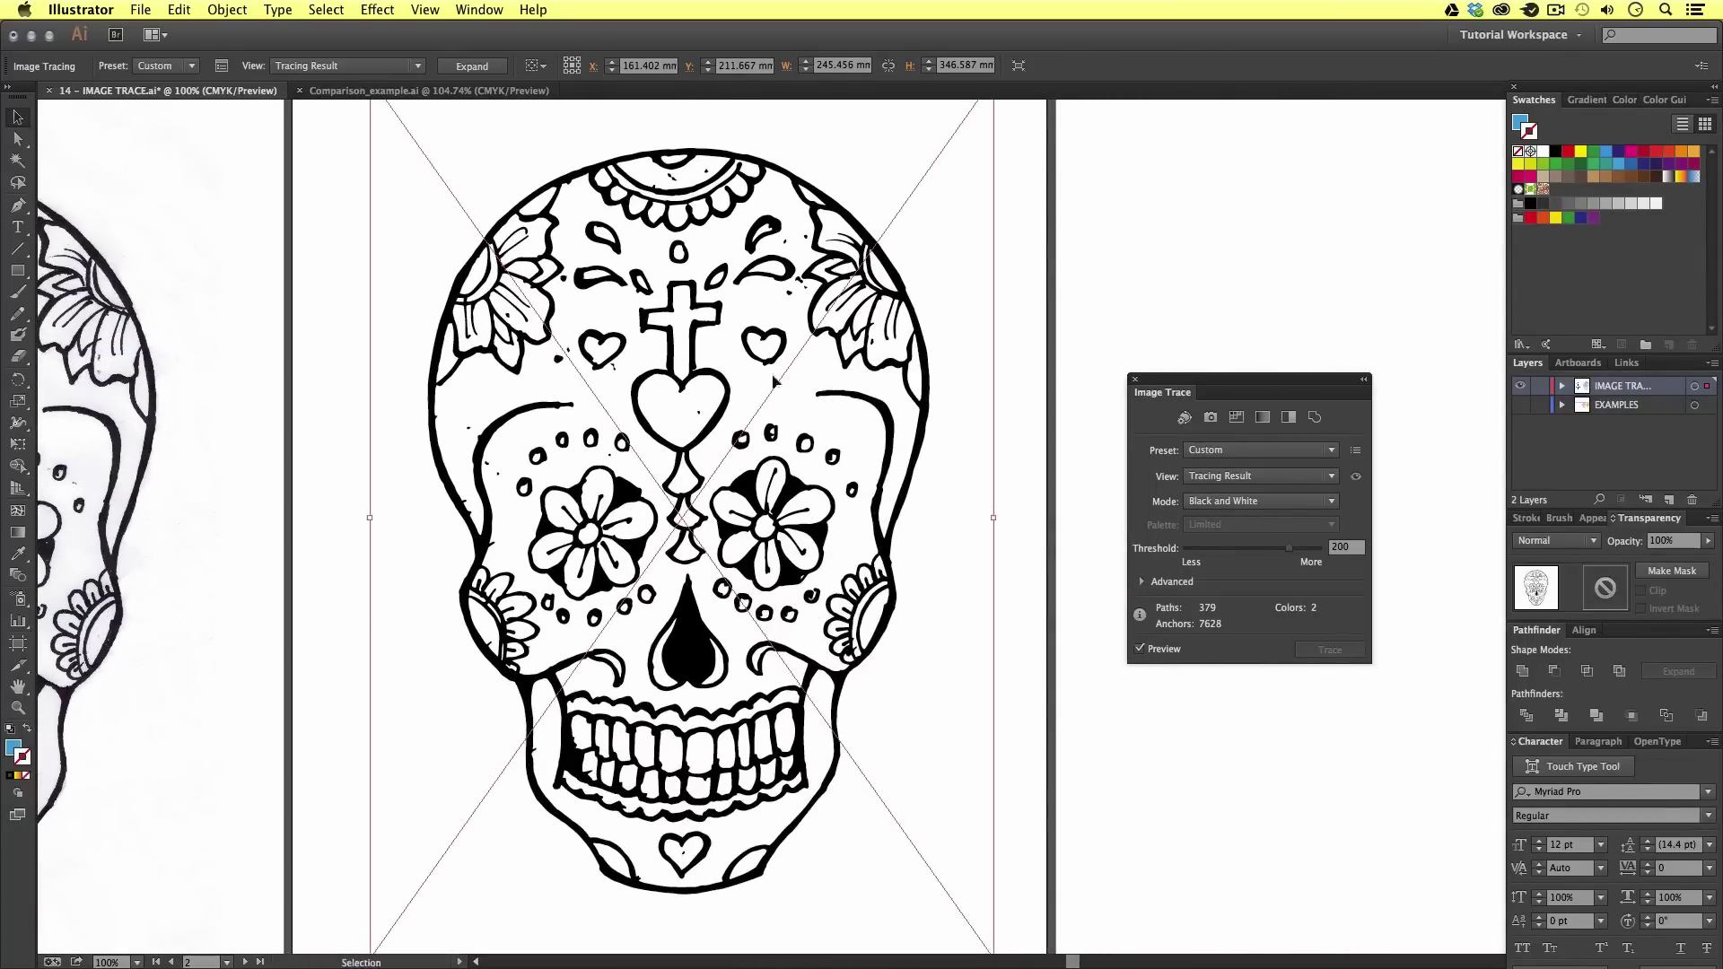
key(z)
alt+click(752, 525)
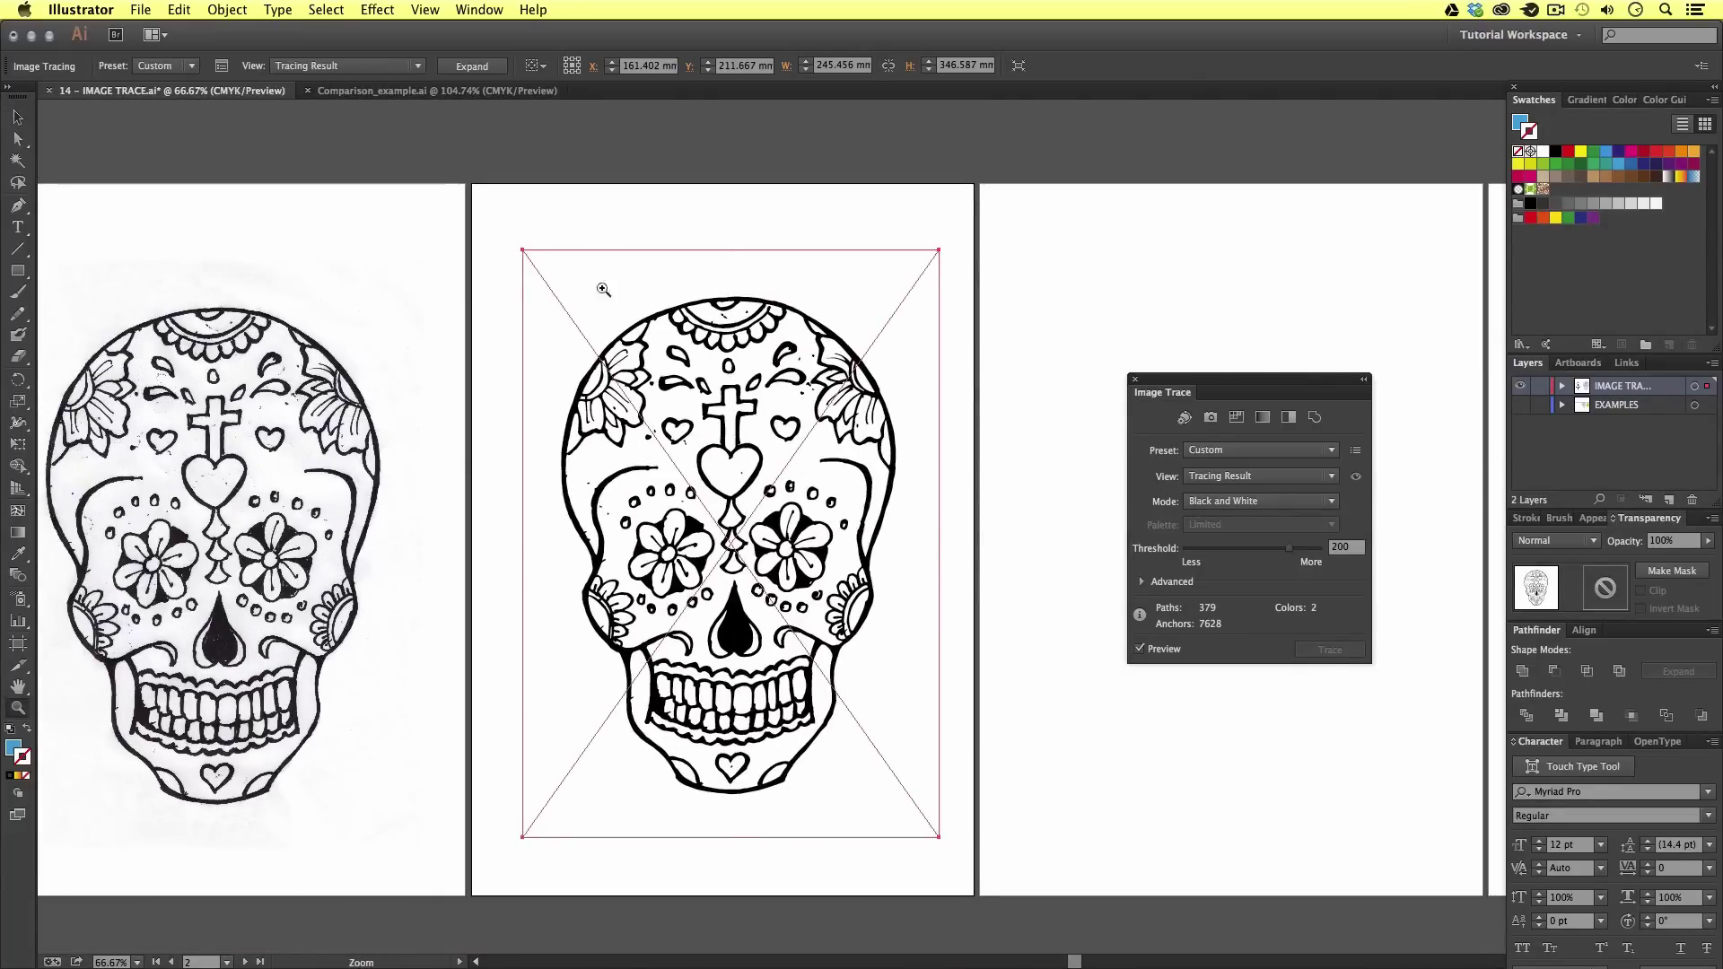
drag(474, 196, 1014, 884)
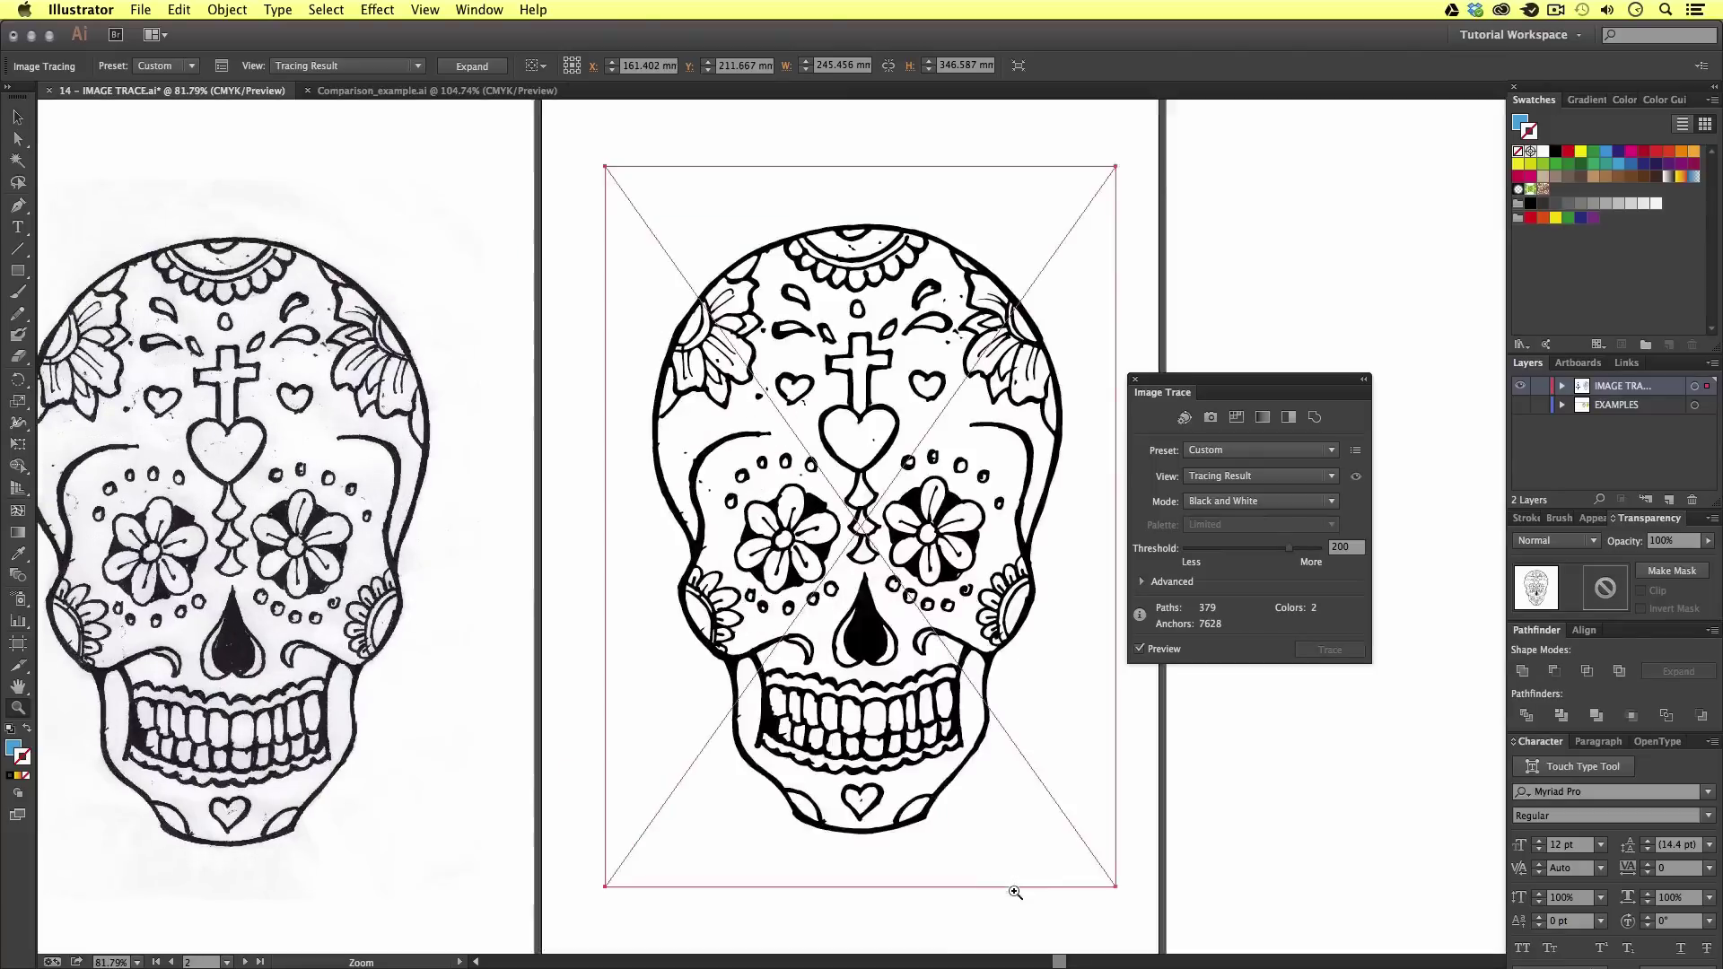
key(v)
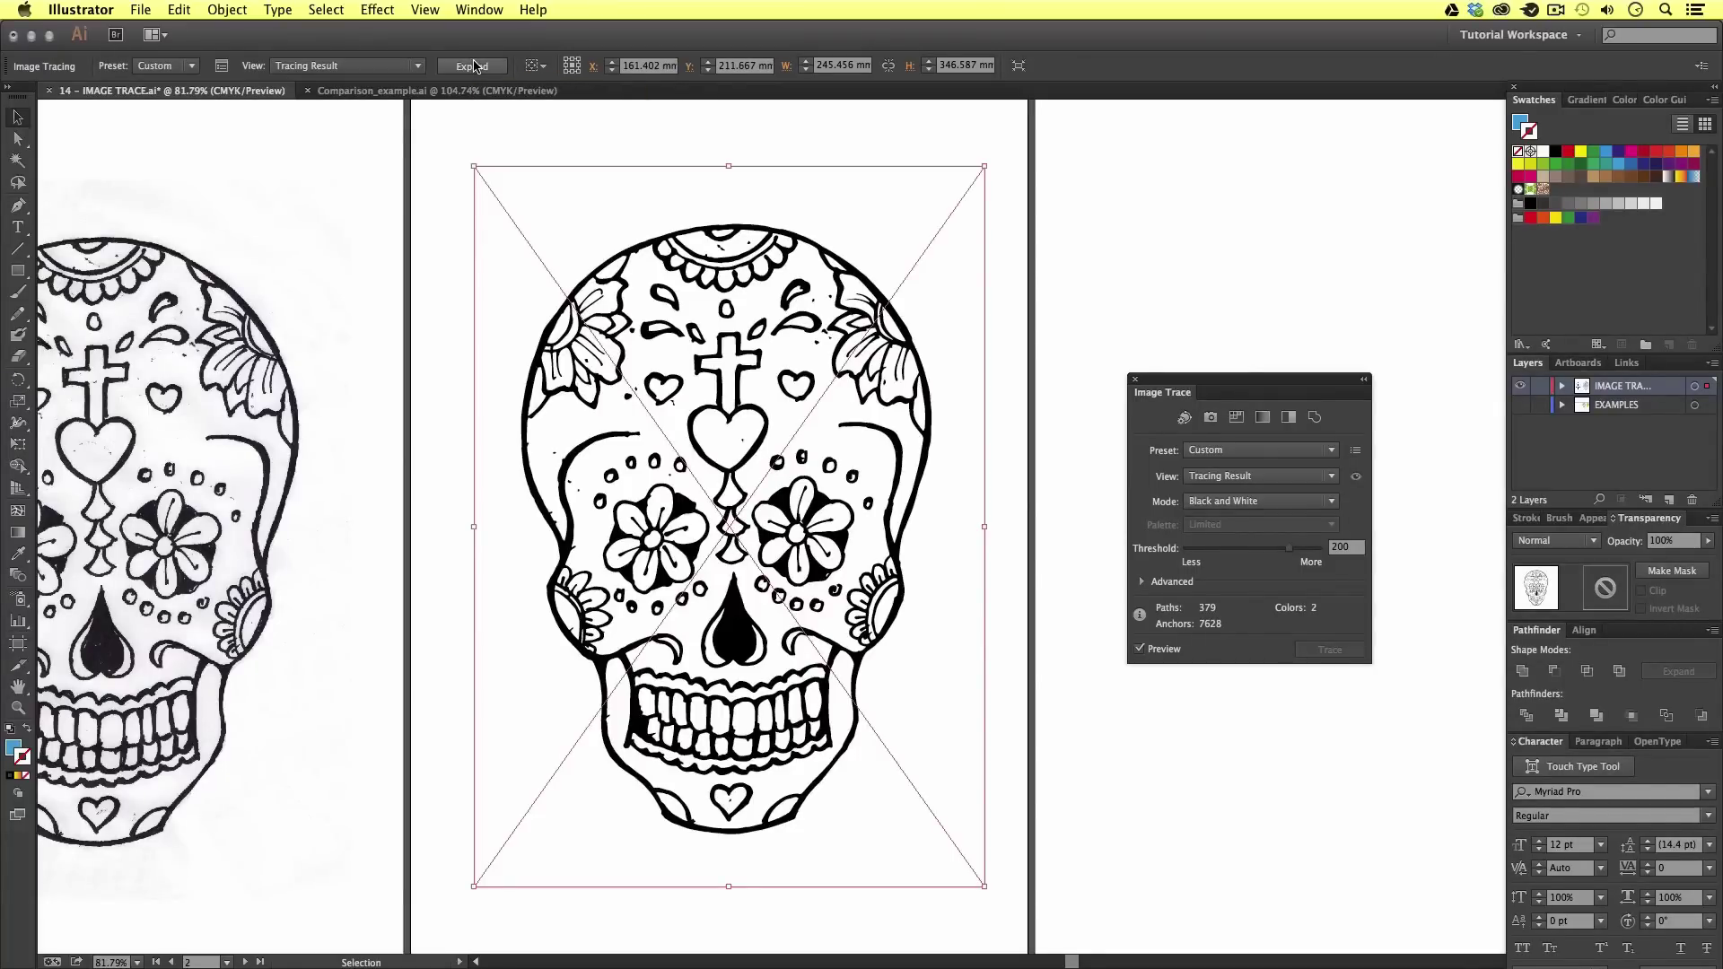
click(474, 65)
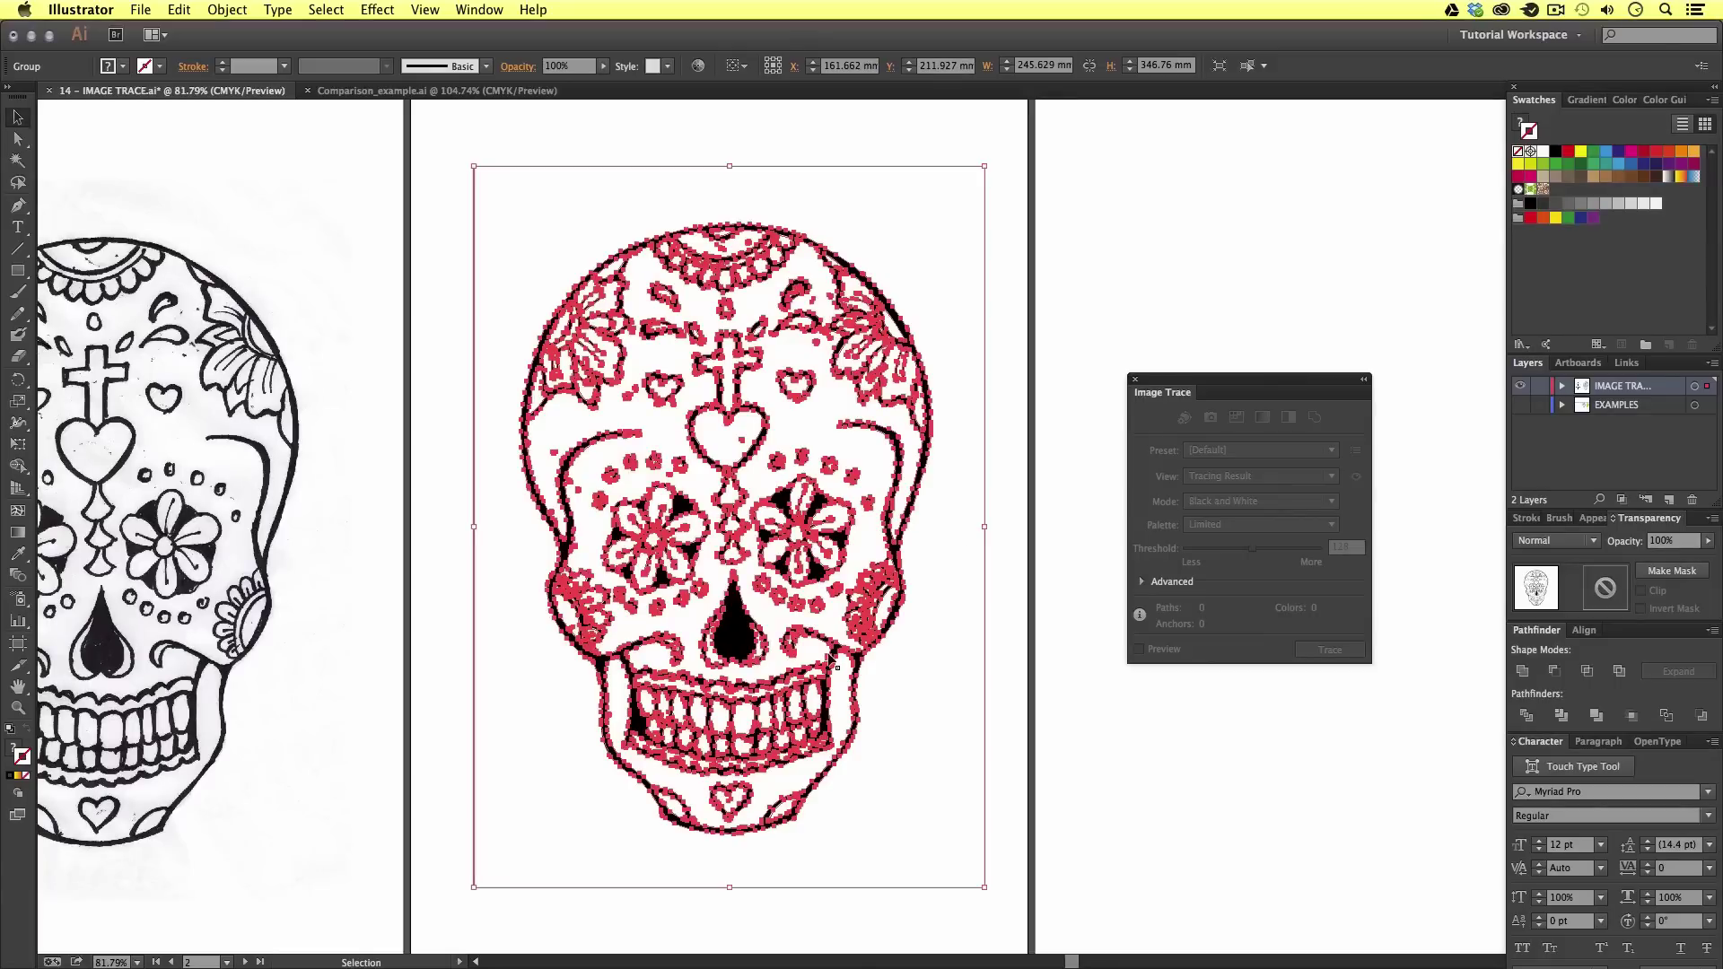
Inspect the anchor points of the expanded skull up close and beside the scanned original, and clear the selection
key(z)
click(835, 507)
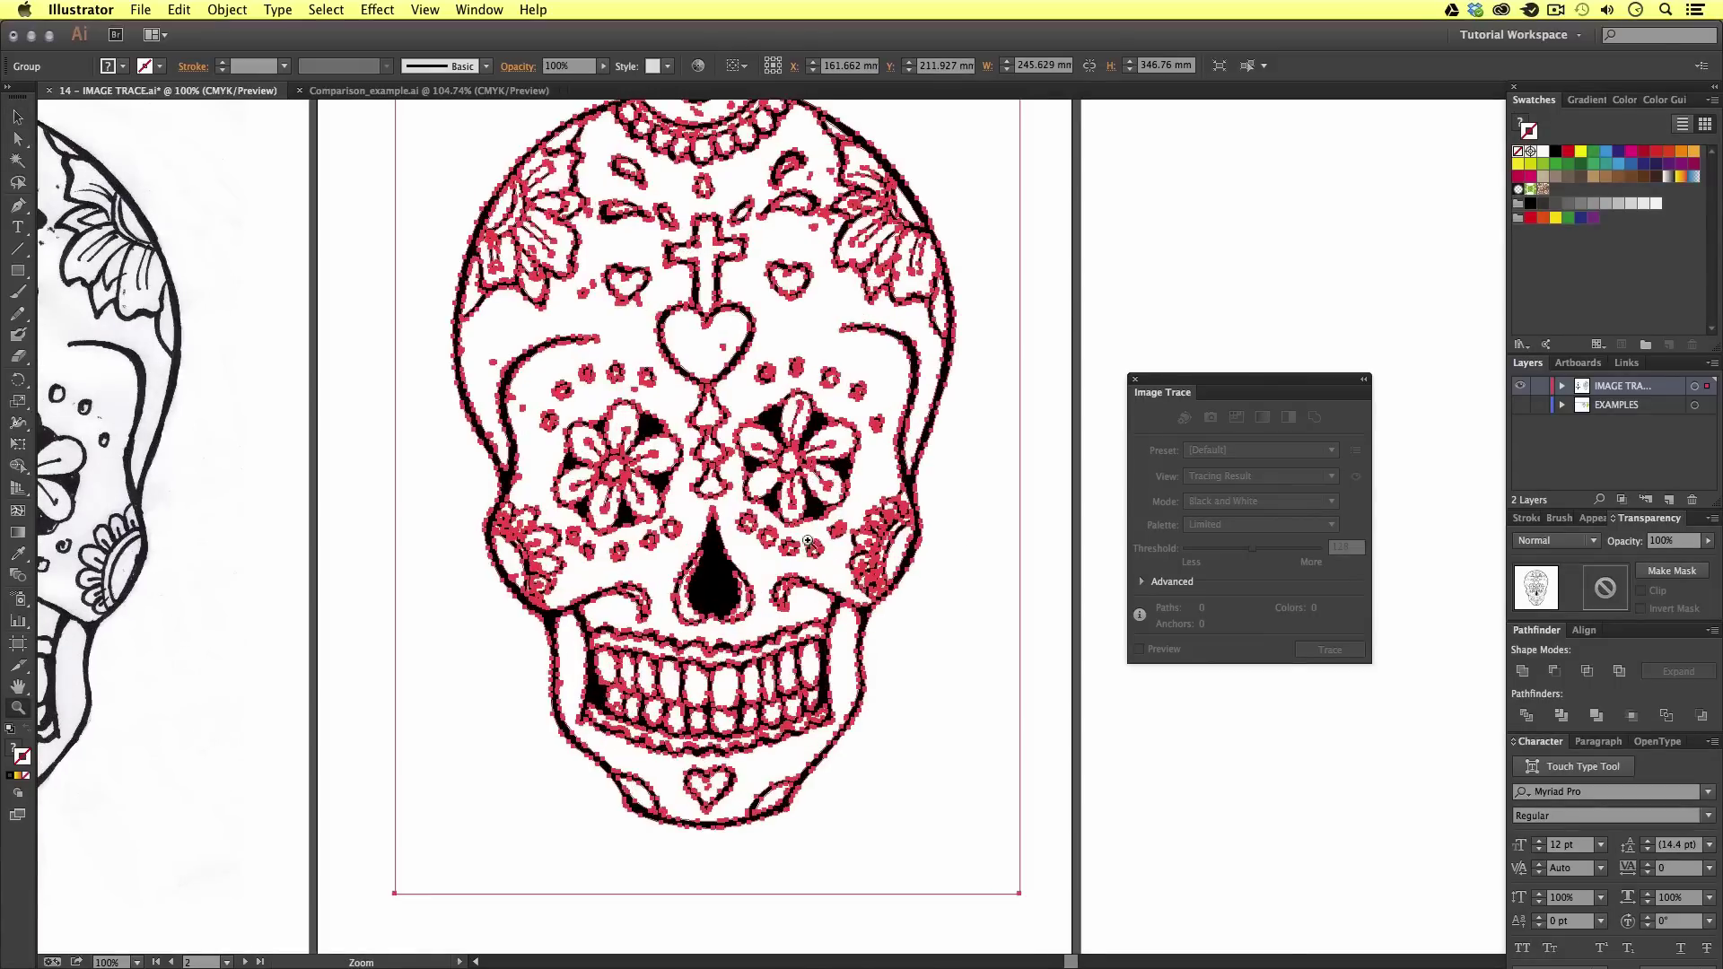
click(834, 507)
scroll(835, 507, right, 5)
scroll(834, 507, up, 10)
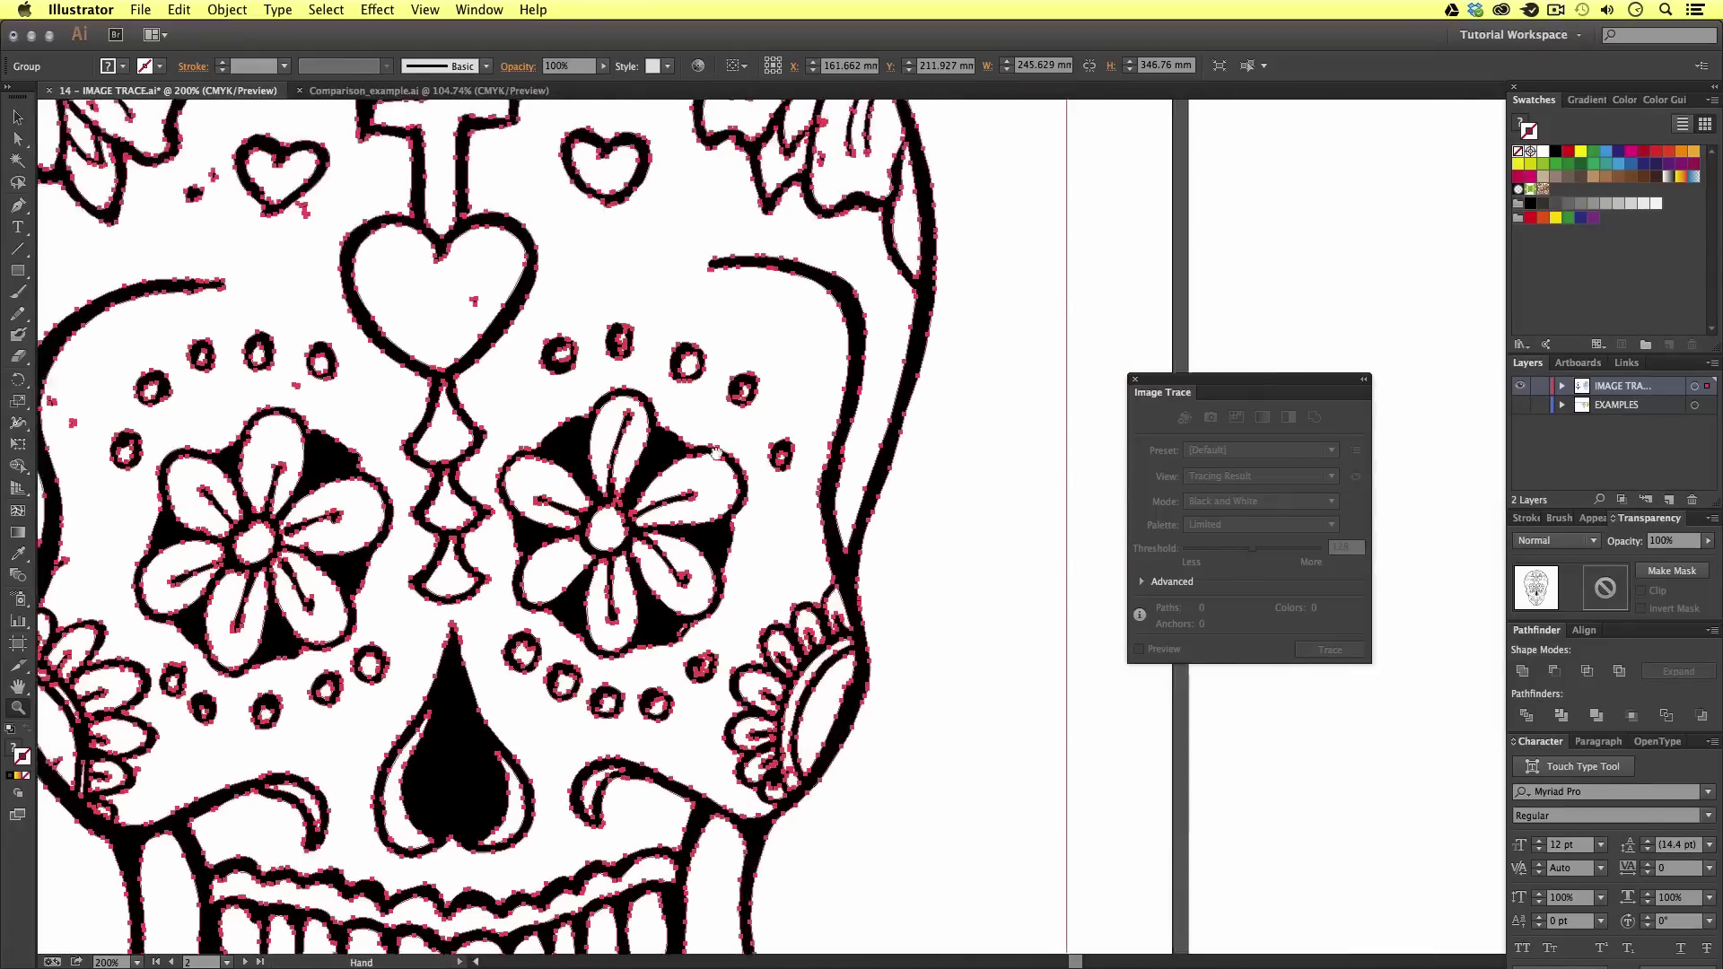
alt+click(789, 535)
alt+click(789, 536)
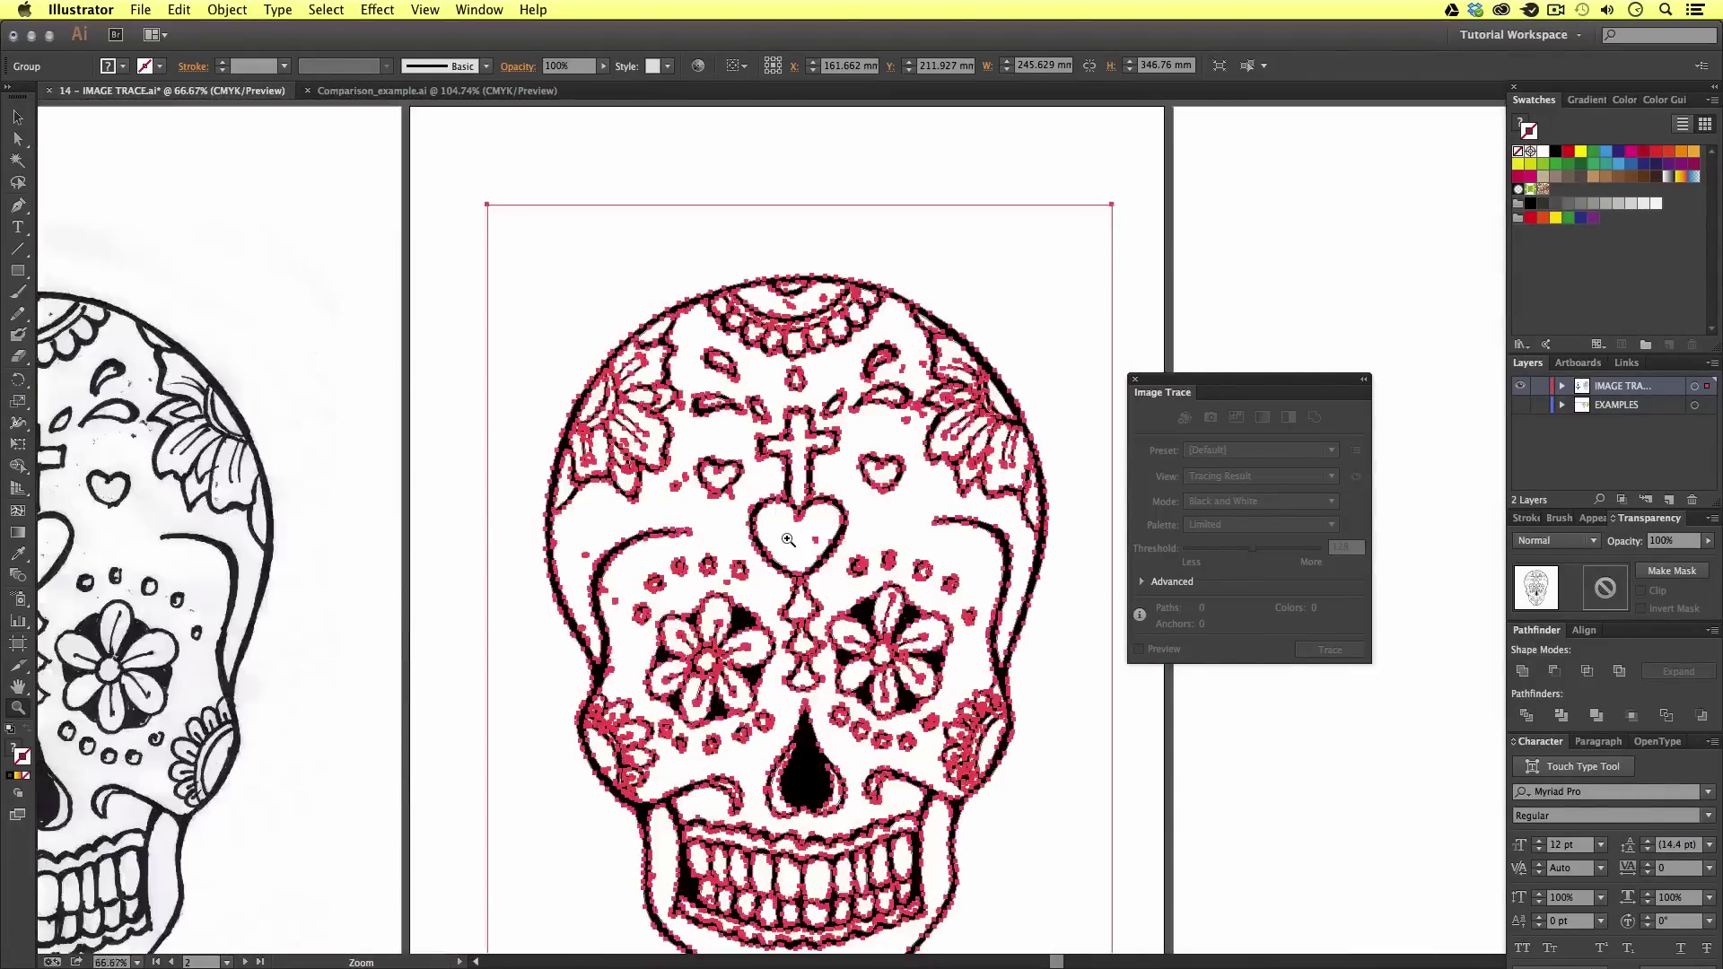
alt+click(789, 535)
drag(861, 564, 732, 557)
click(798, 559)
drag(888, 643, 789, 574)
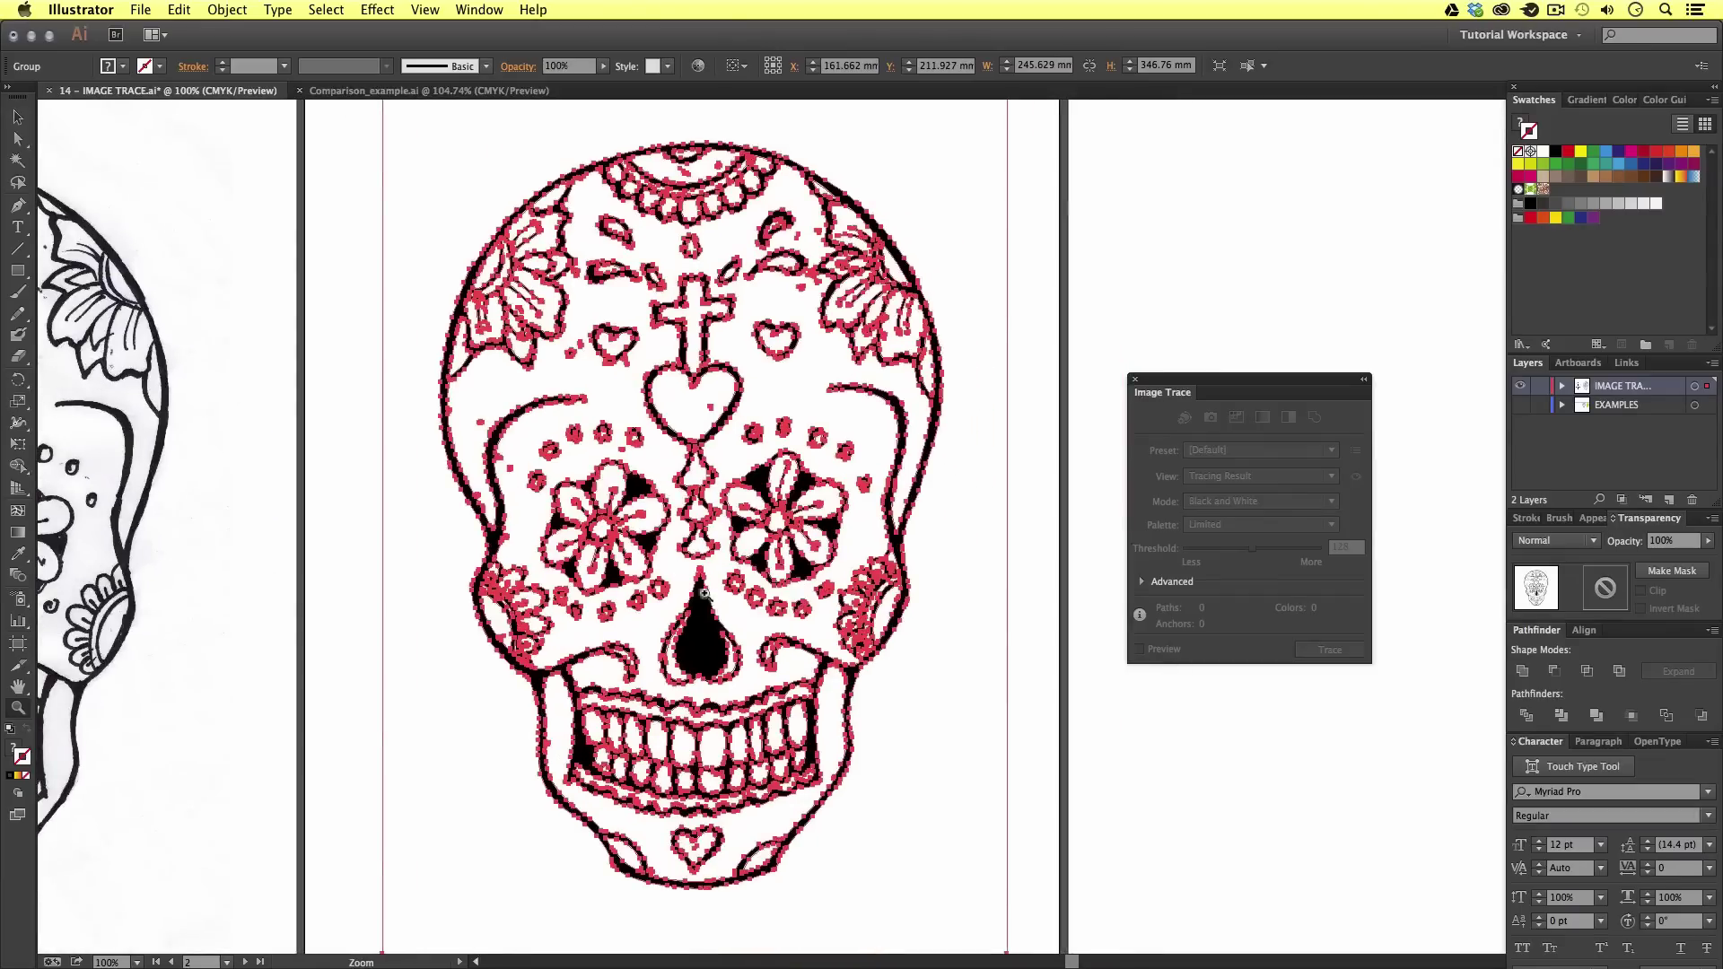
drag(669, 596, 583, 598)
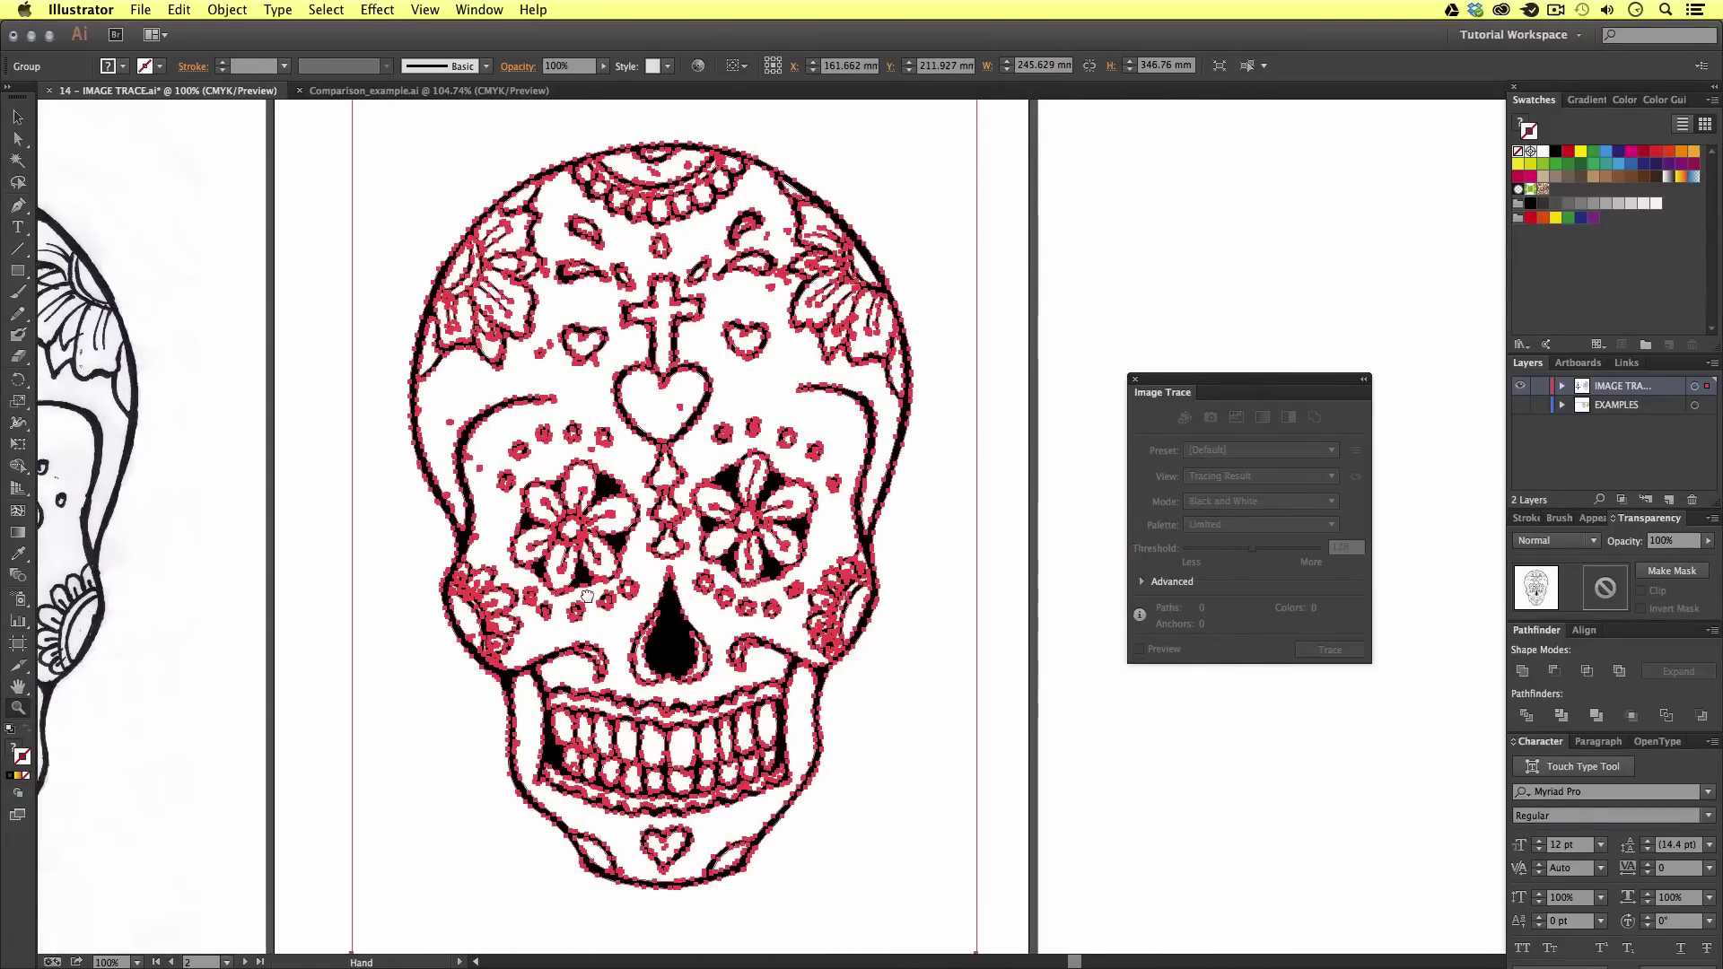
alt+click(685, 619)
drag(870, 615, 829, 661)
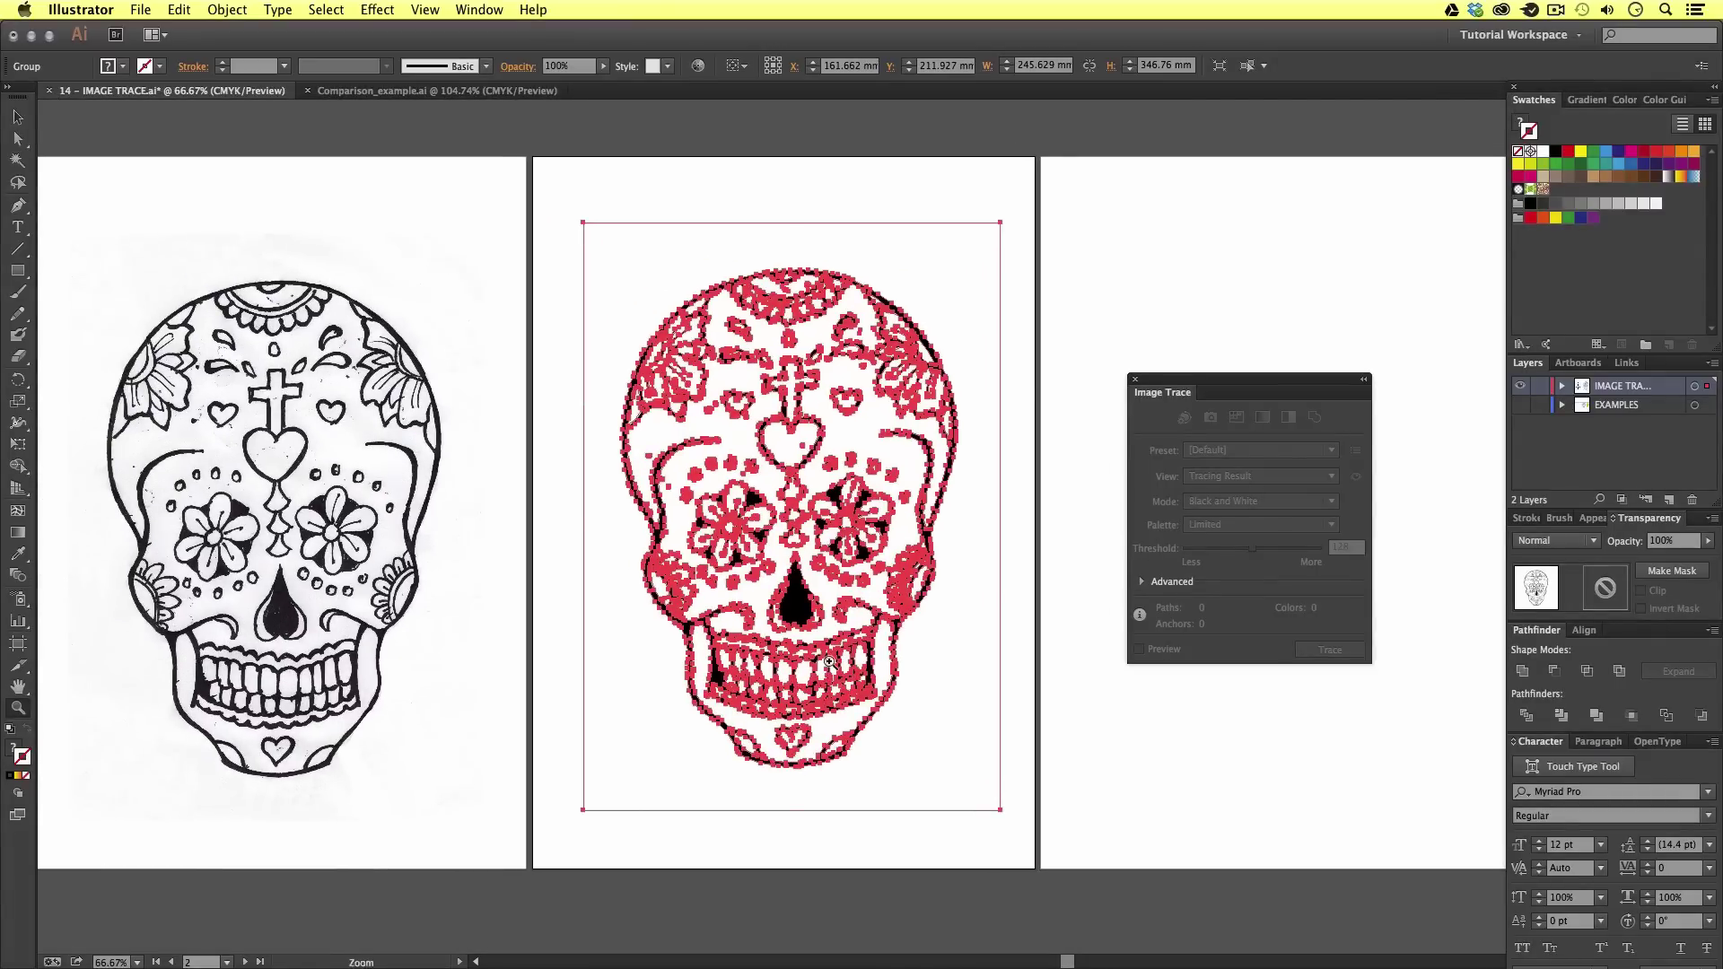
key(v)
click(1095, 272)
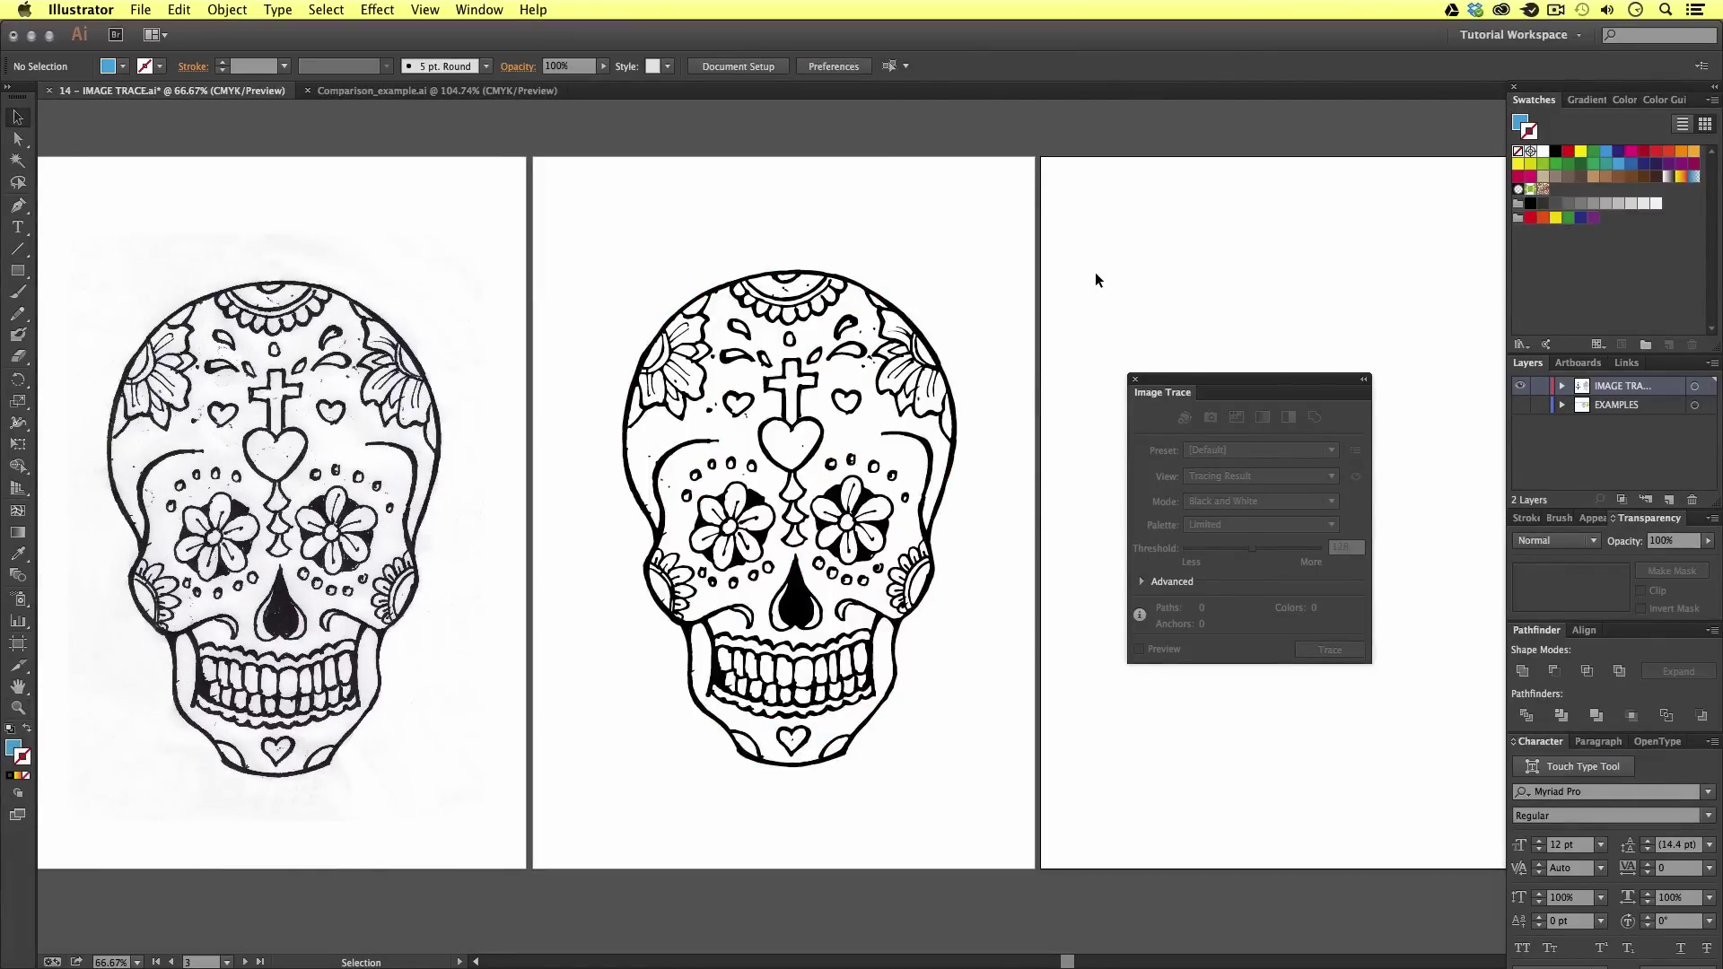
Select the expanded skull group, ungroup it into separate shapes, and deselect everything
click(935, 299)
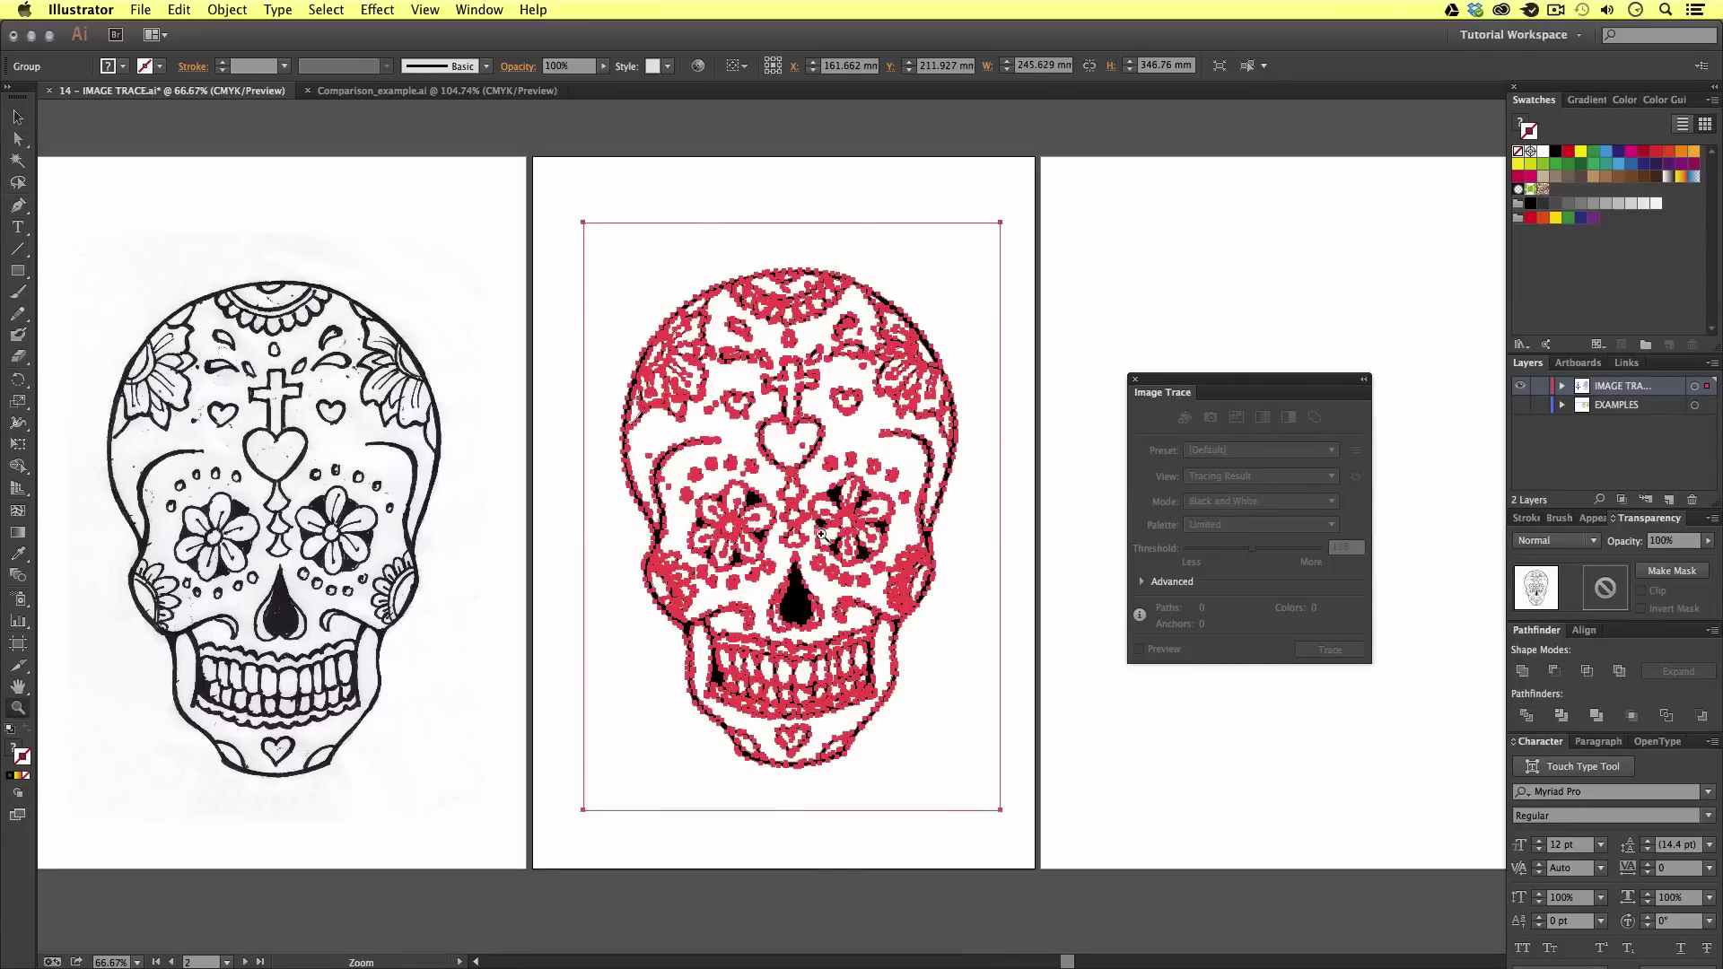
click(861, 552)
drag(861, 551, 751, 522)
key(v)
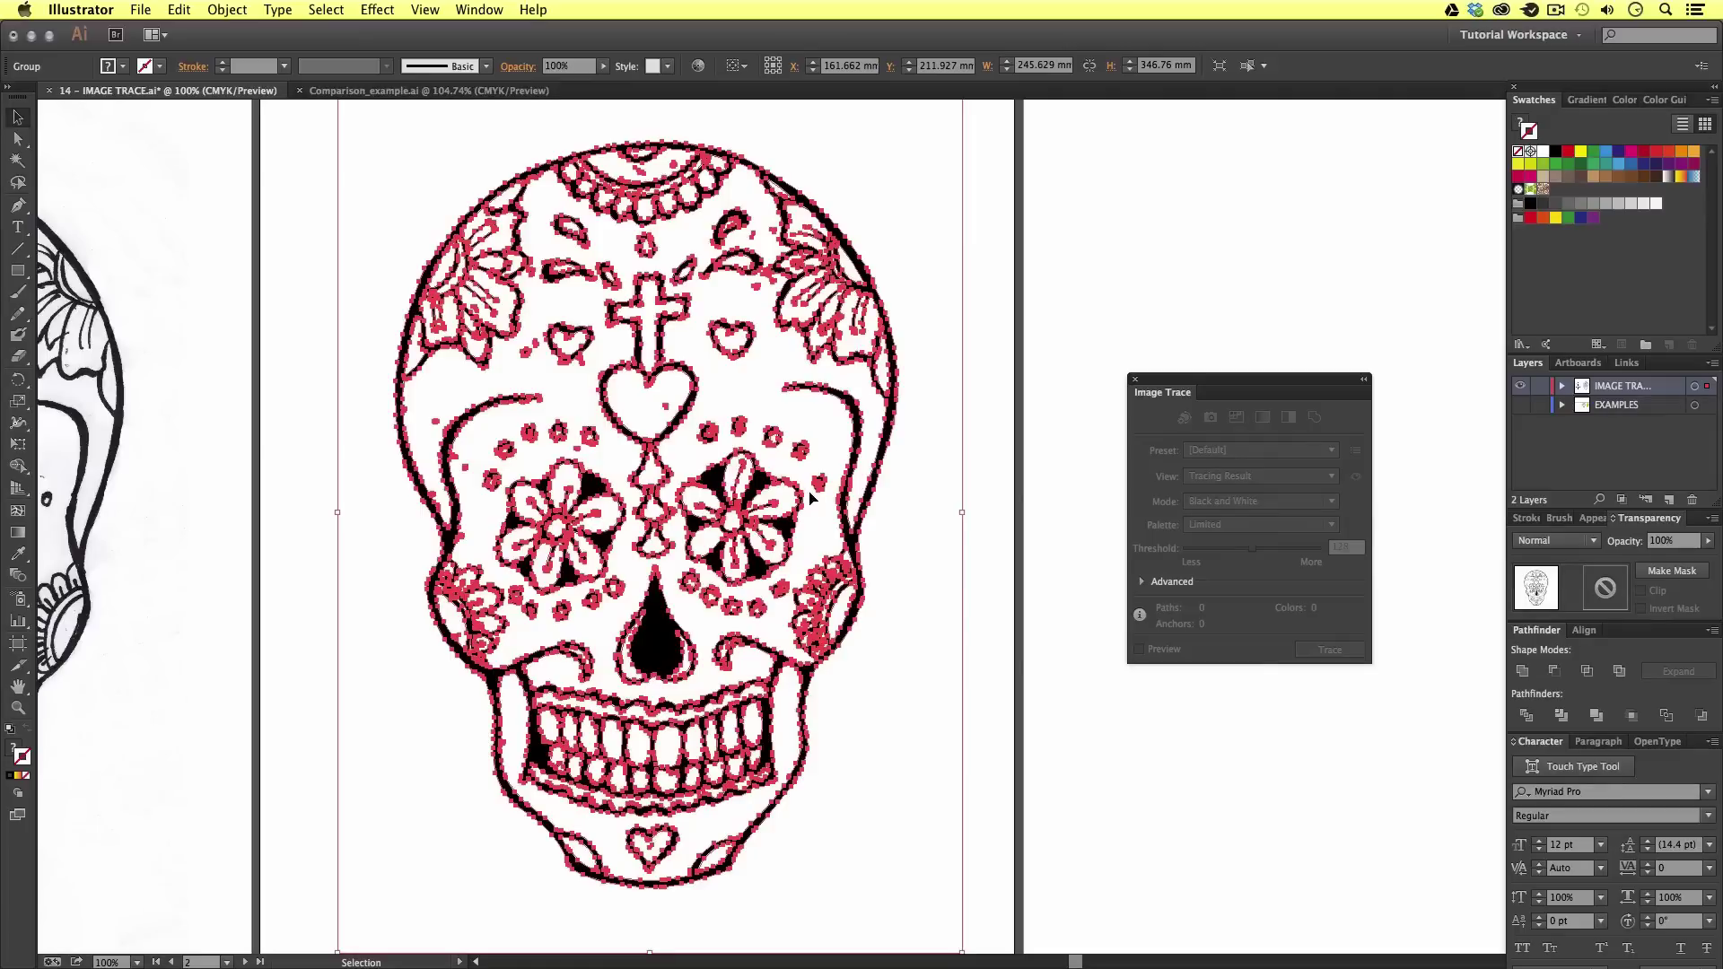
right_click(828, 449)
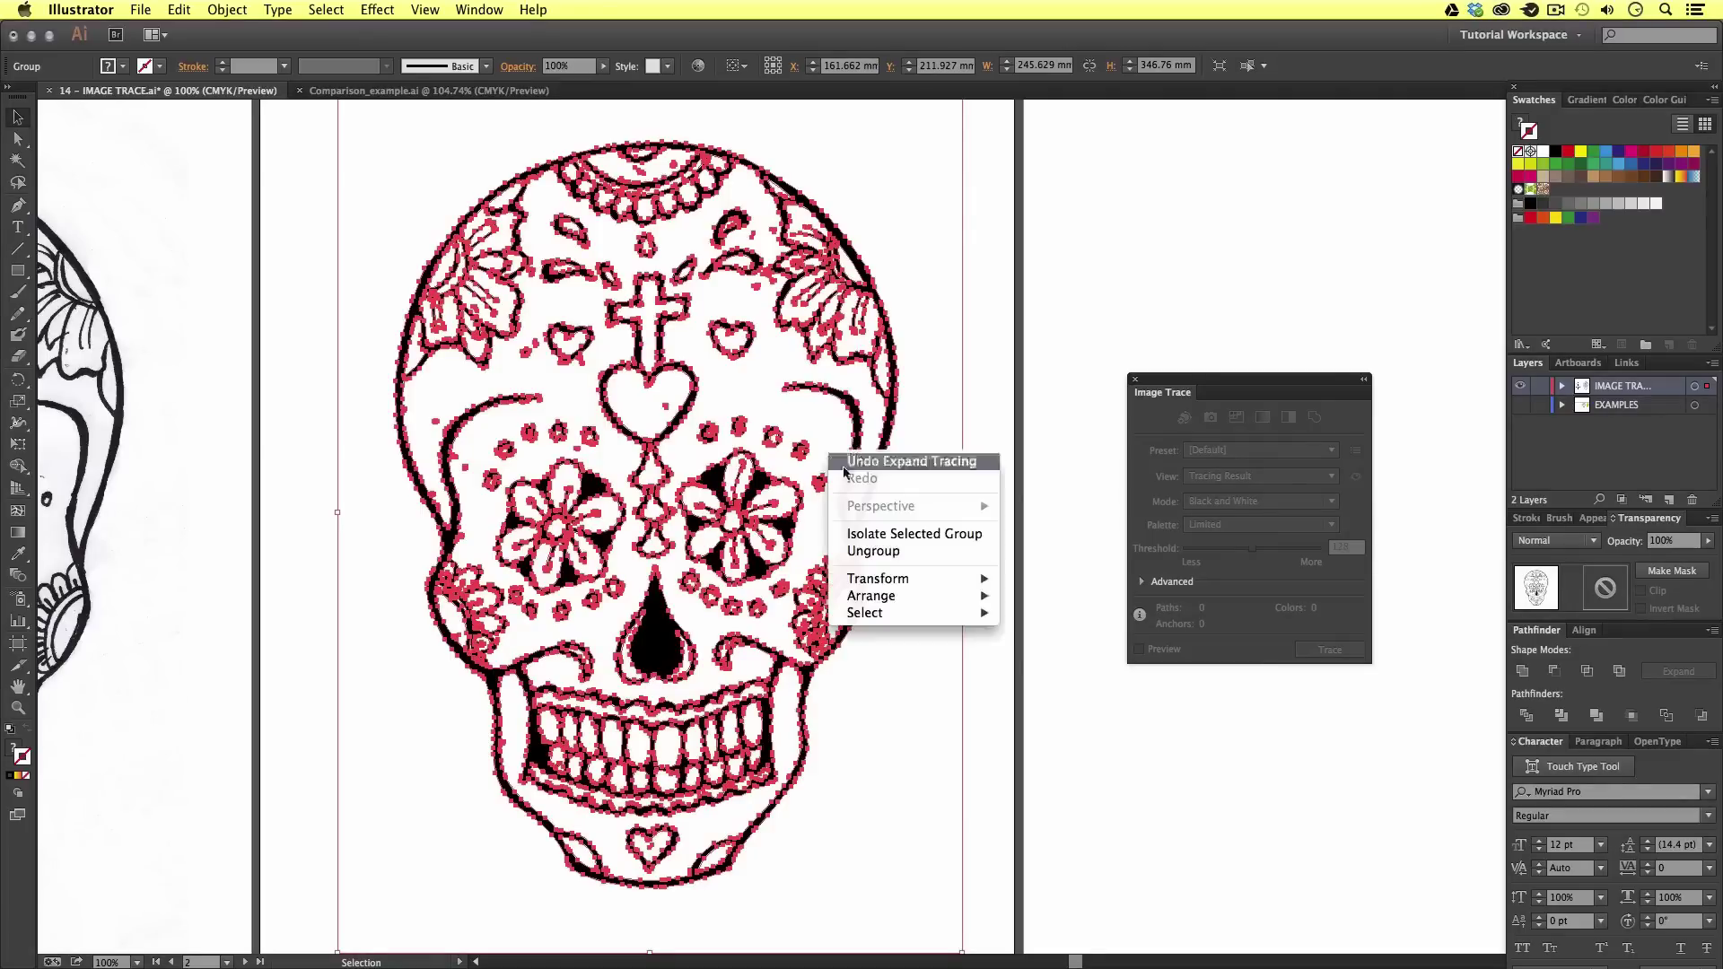
click(891, 549)
click(1200, 278)
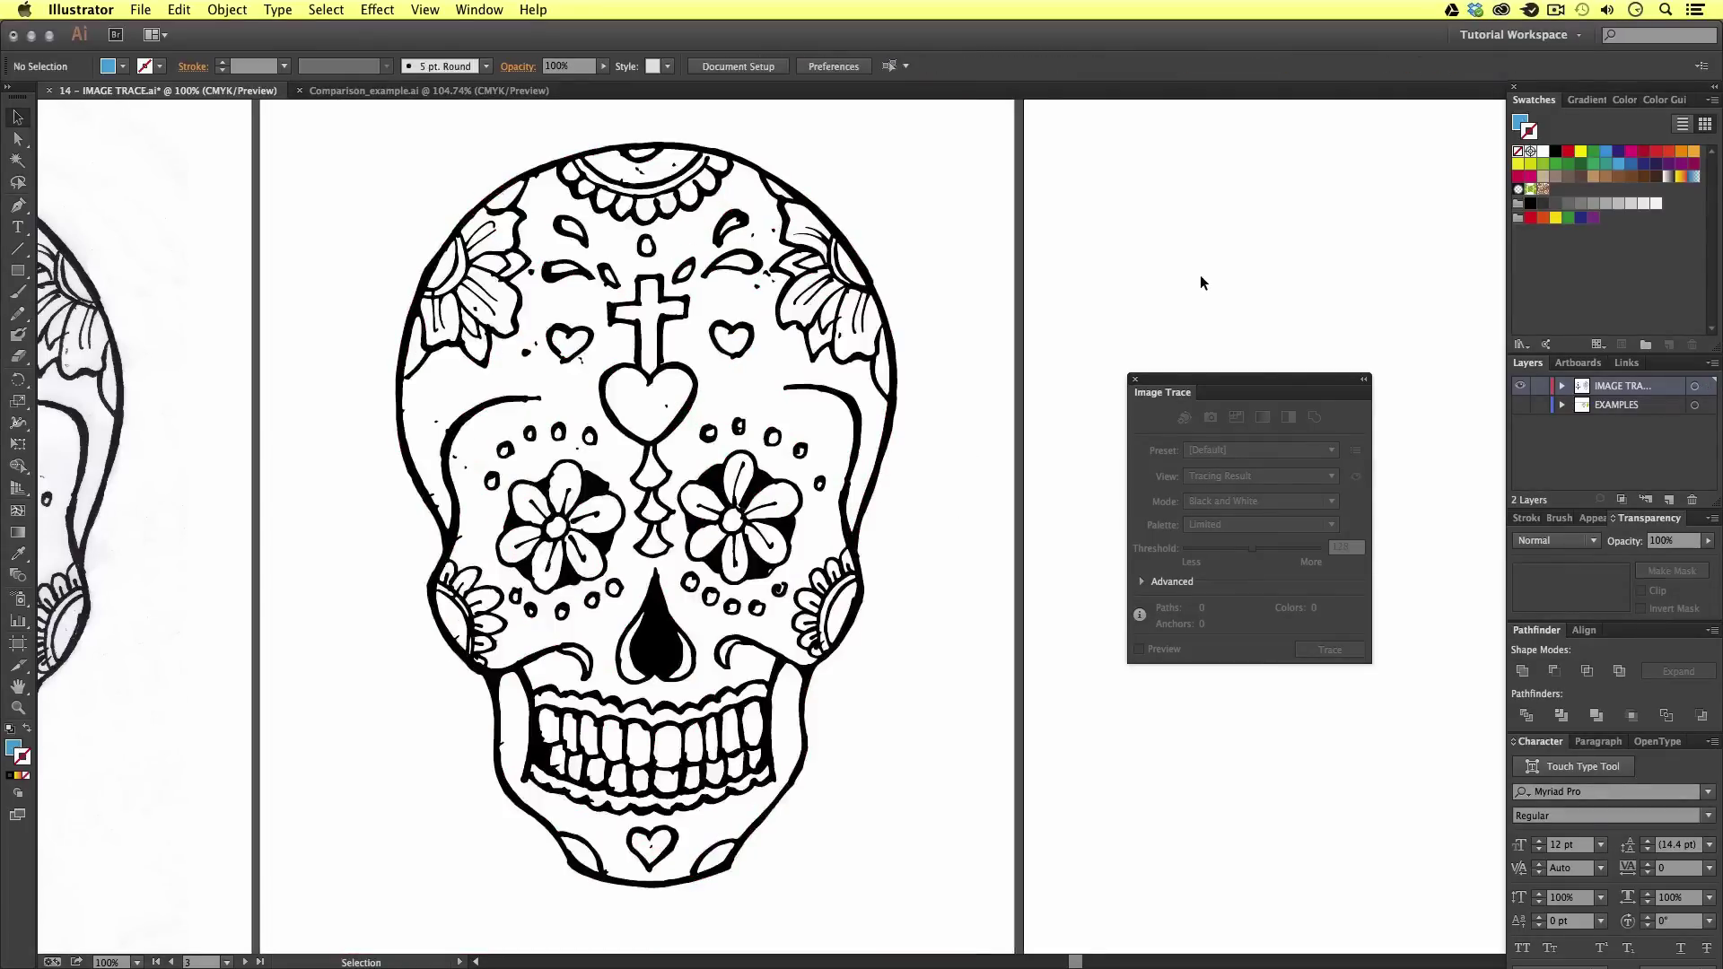
Select individual ungrouped shapes one by one, including the white background, the central heart, the cross and the ornament at the skull's crown
click(843, 698)
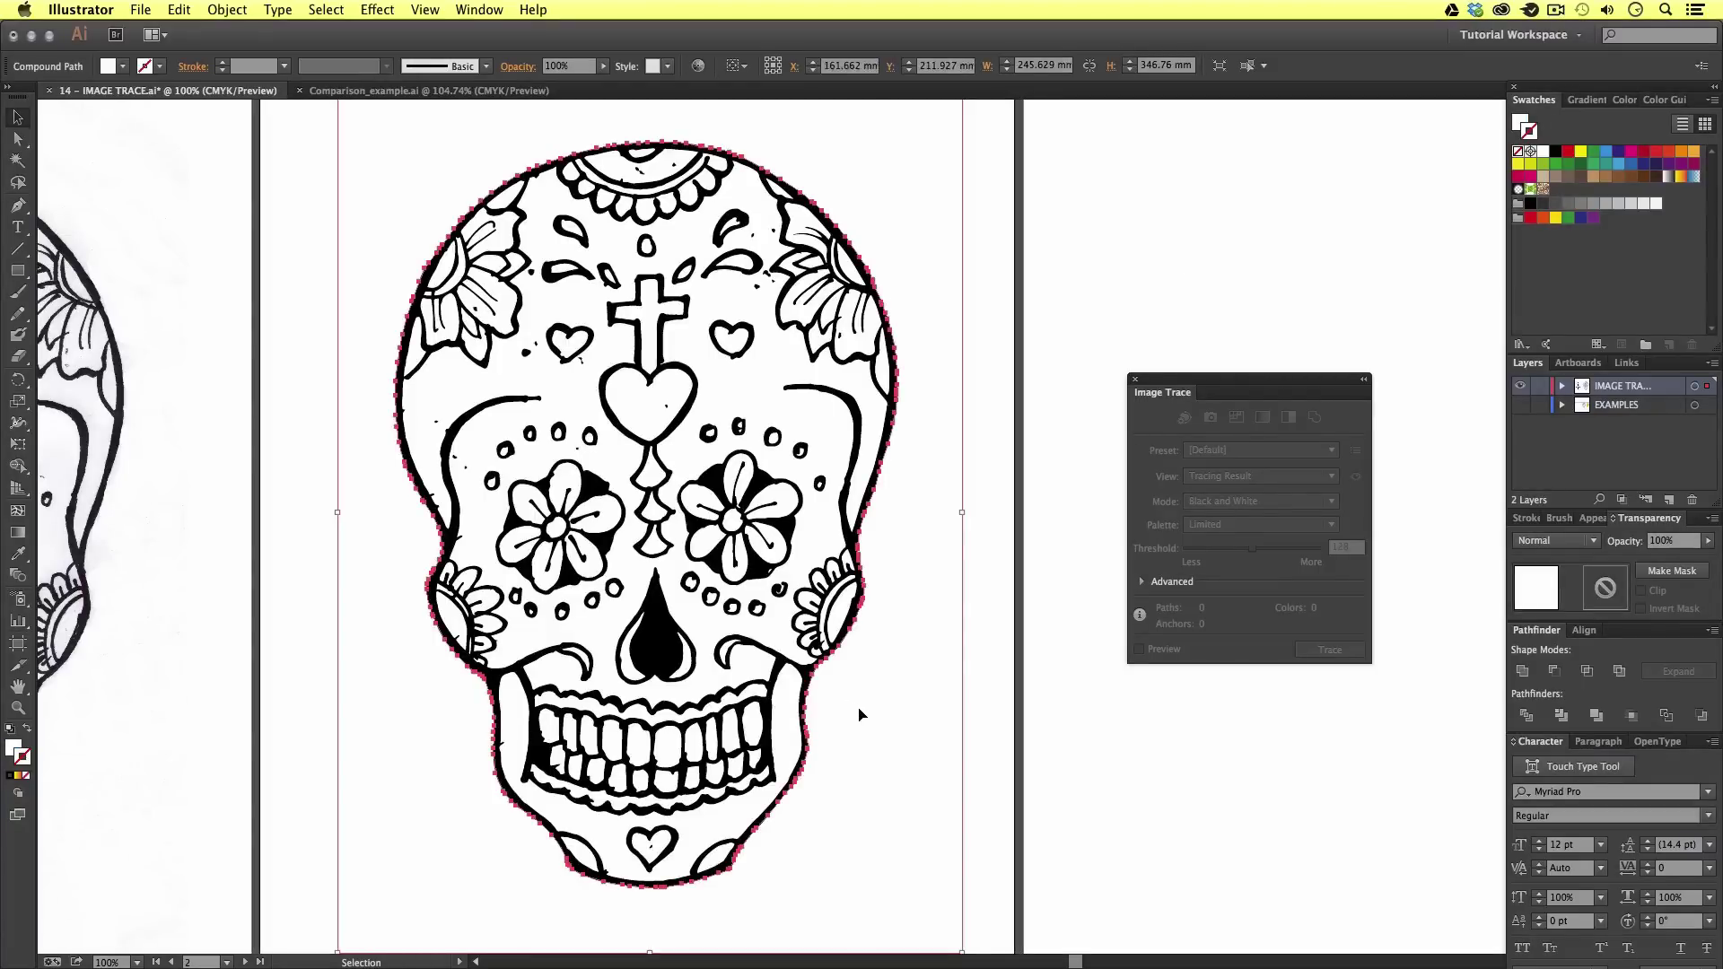
alt+super+click(829, 651)
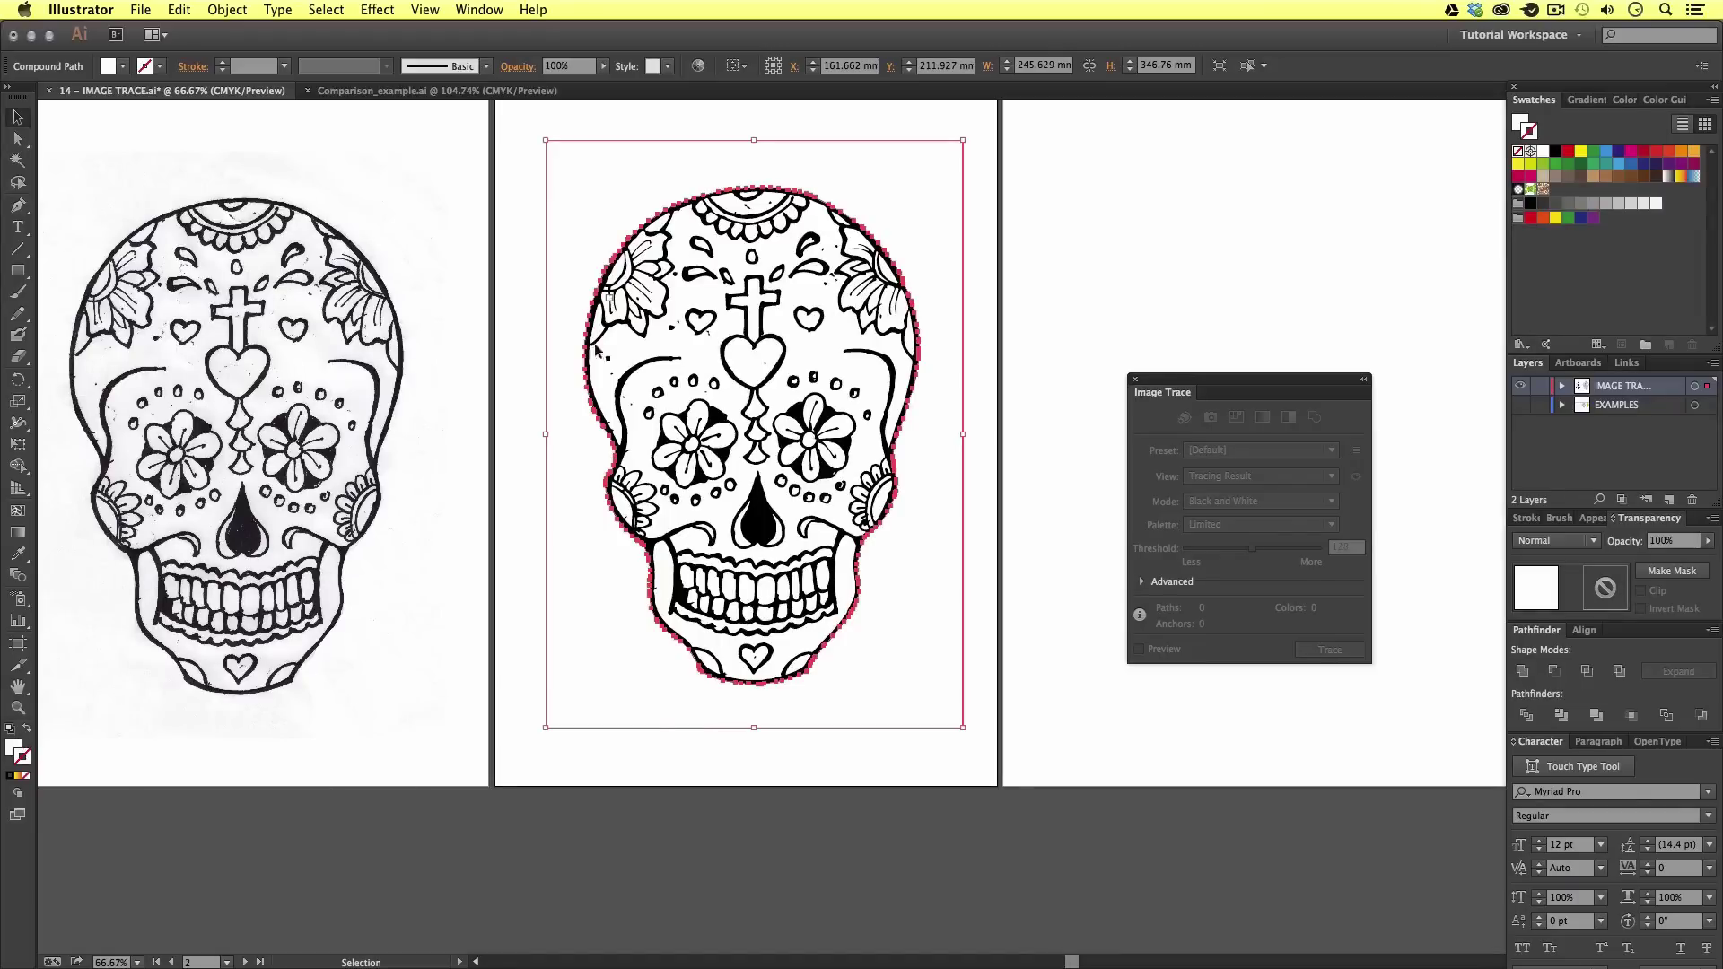
click(821, 360)
click(770, 361)
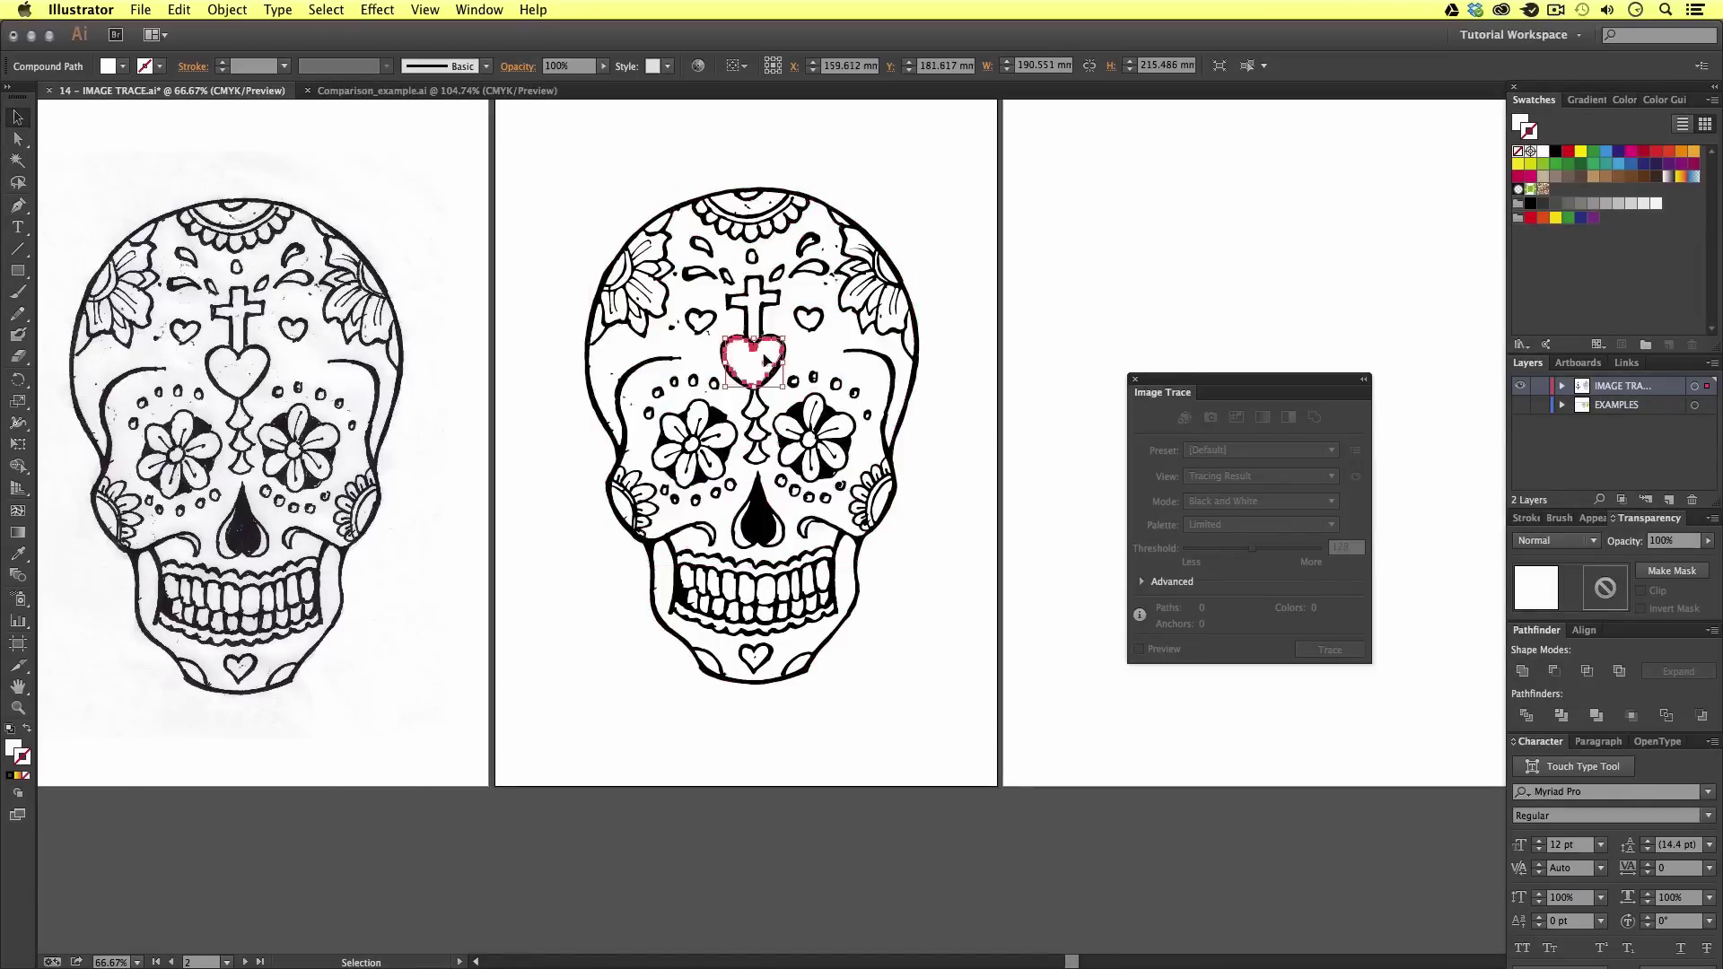
click(752, 305)
click(762, 203)
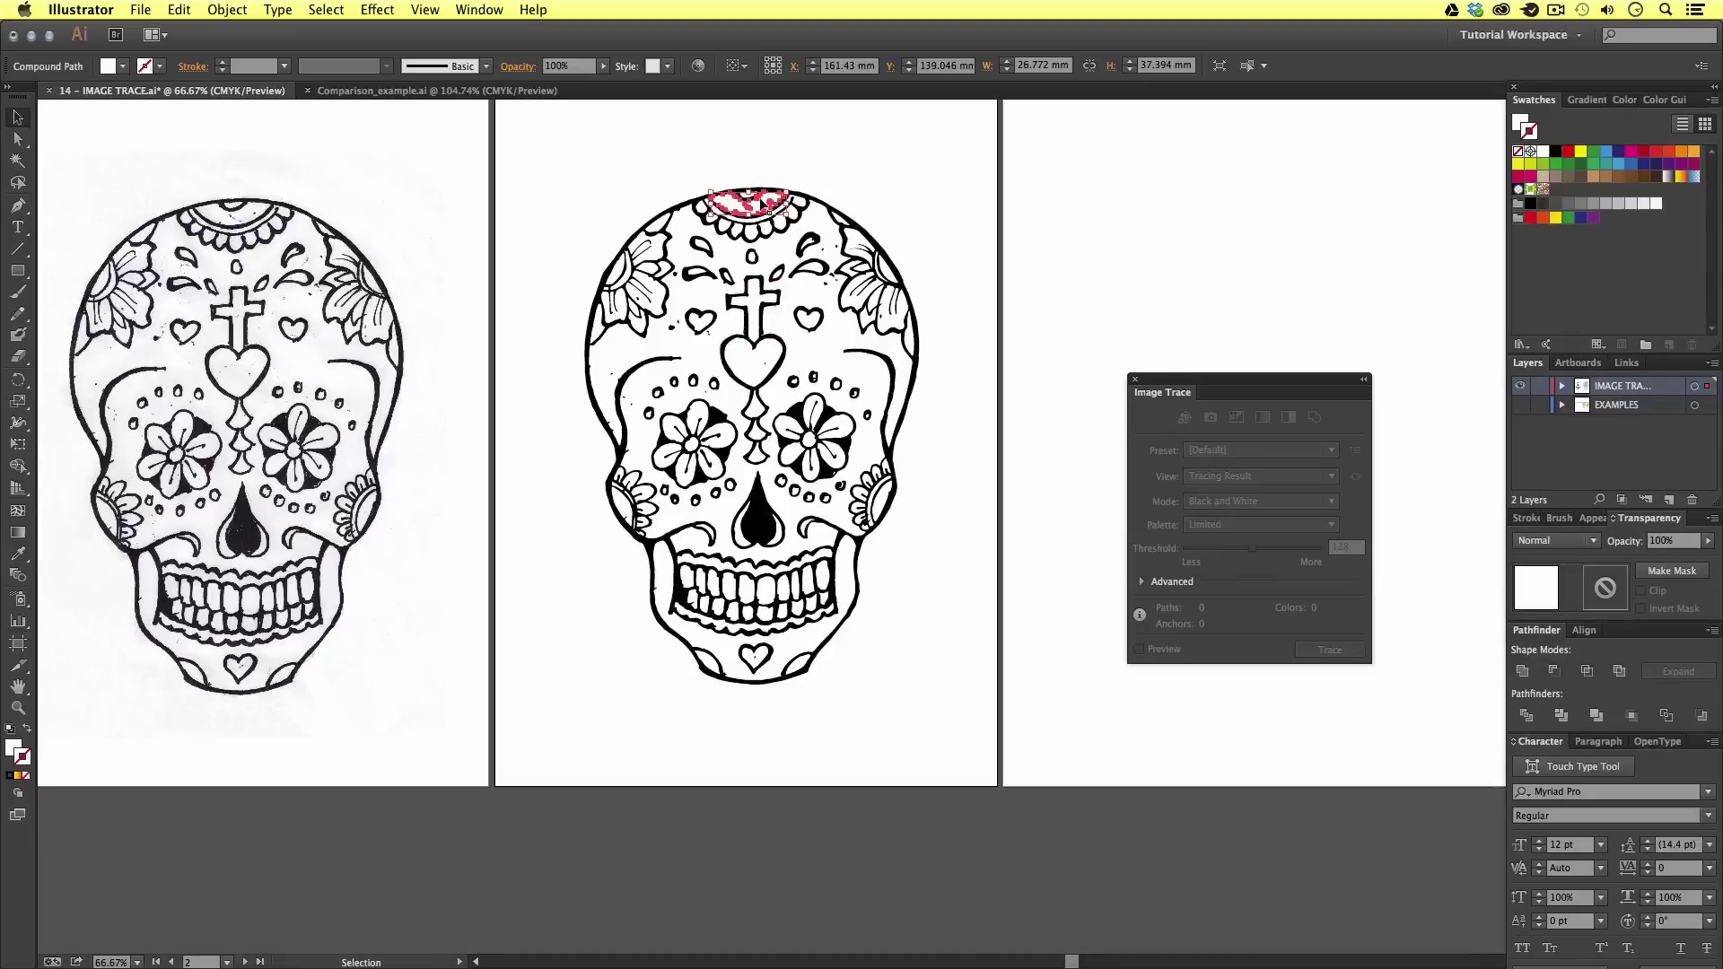
Select the small heart beside the cross, and fill the white background shape around the skull with green
click(811, 321)
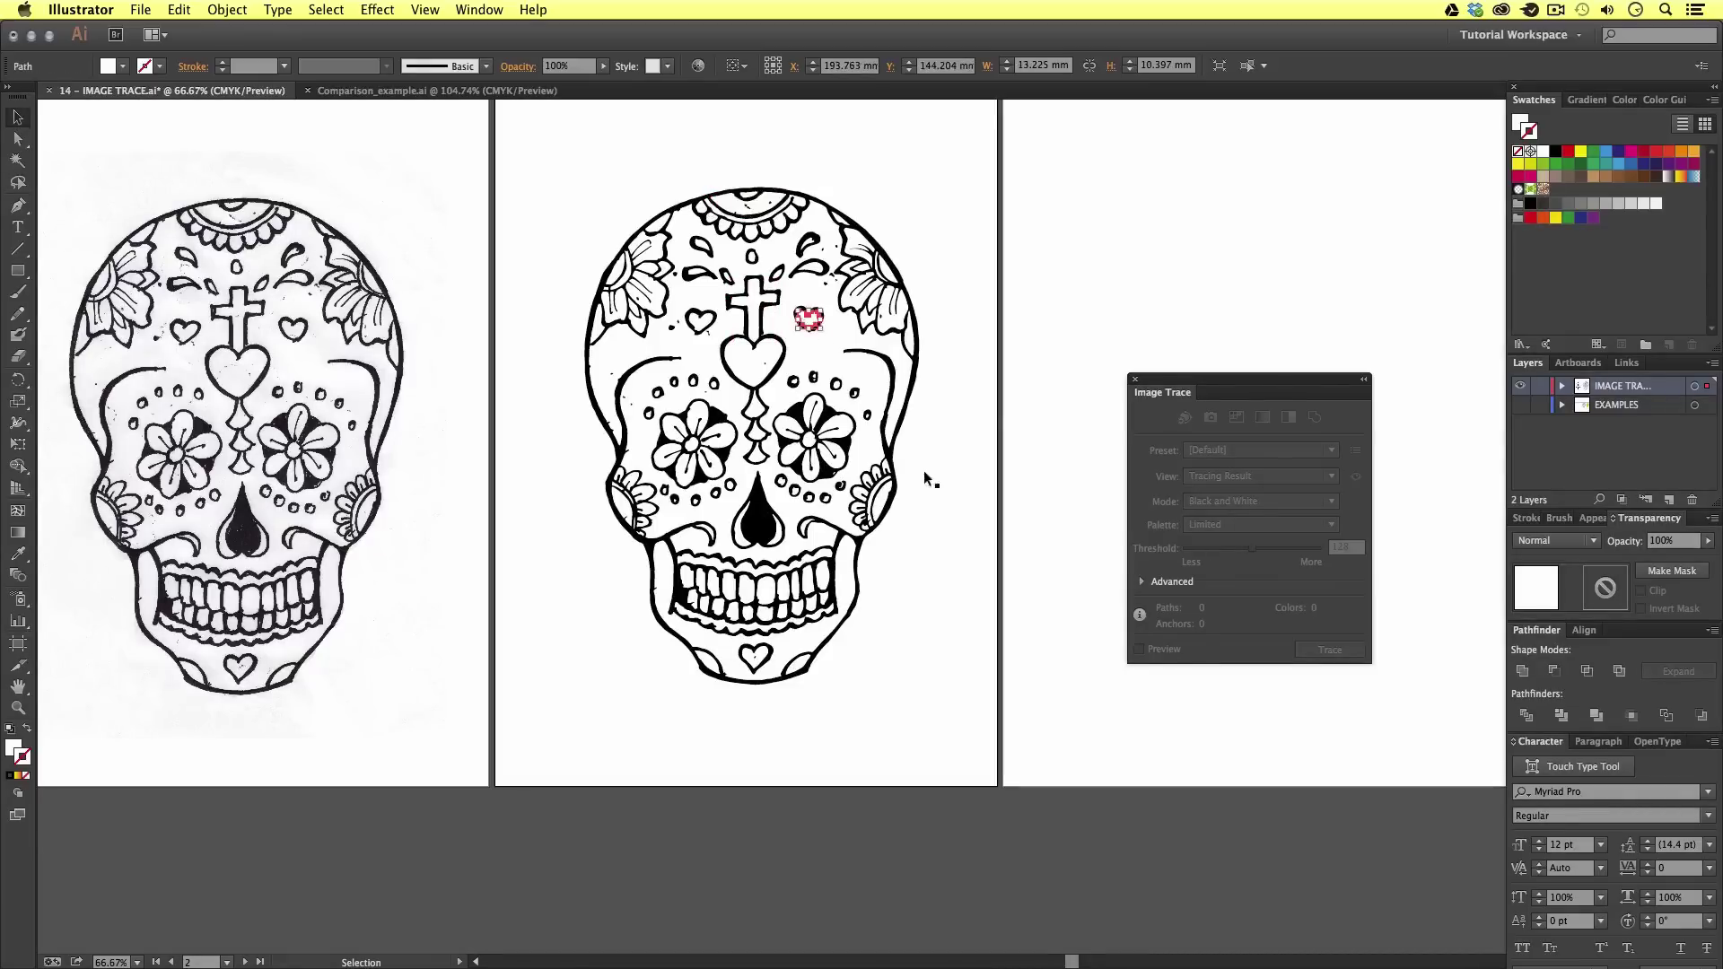
click(923, 470)
click(17, 750)
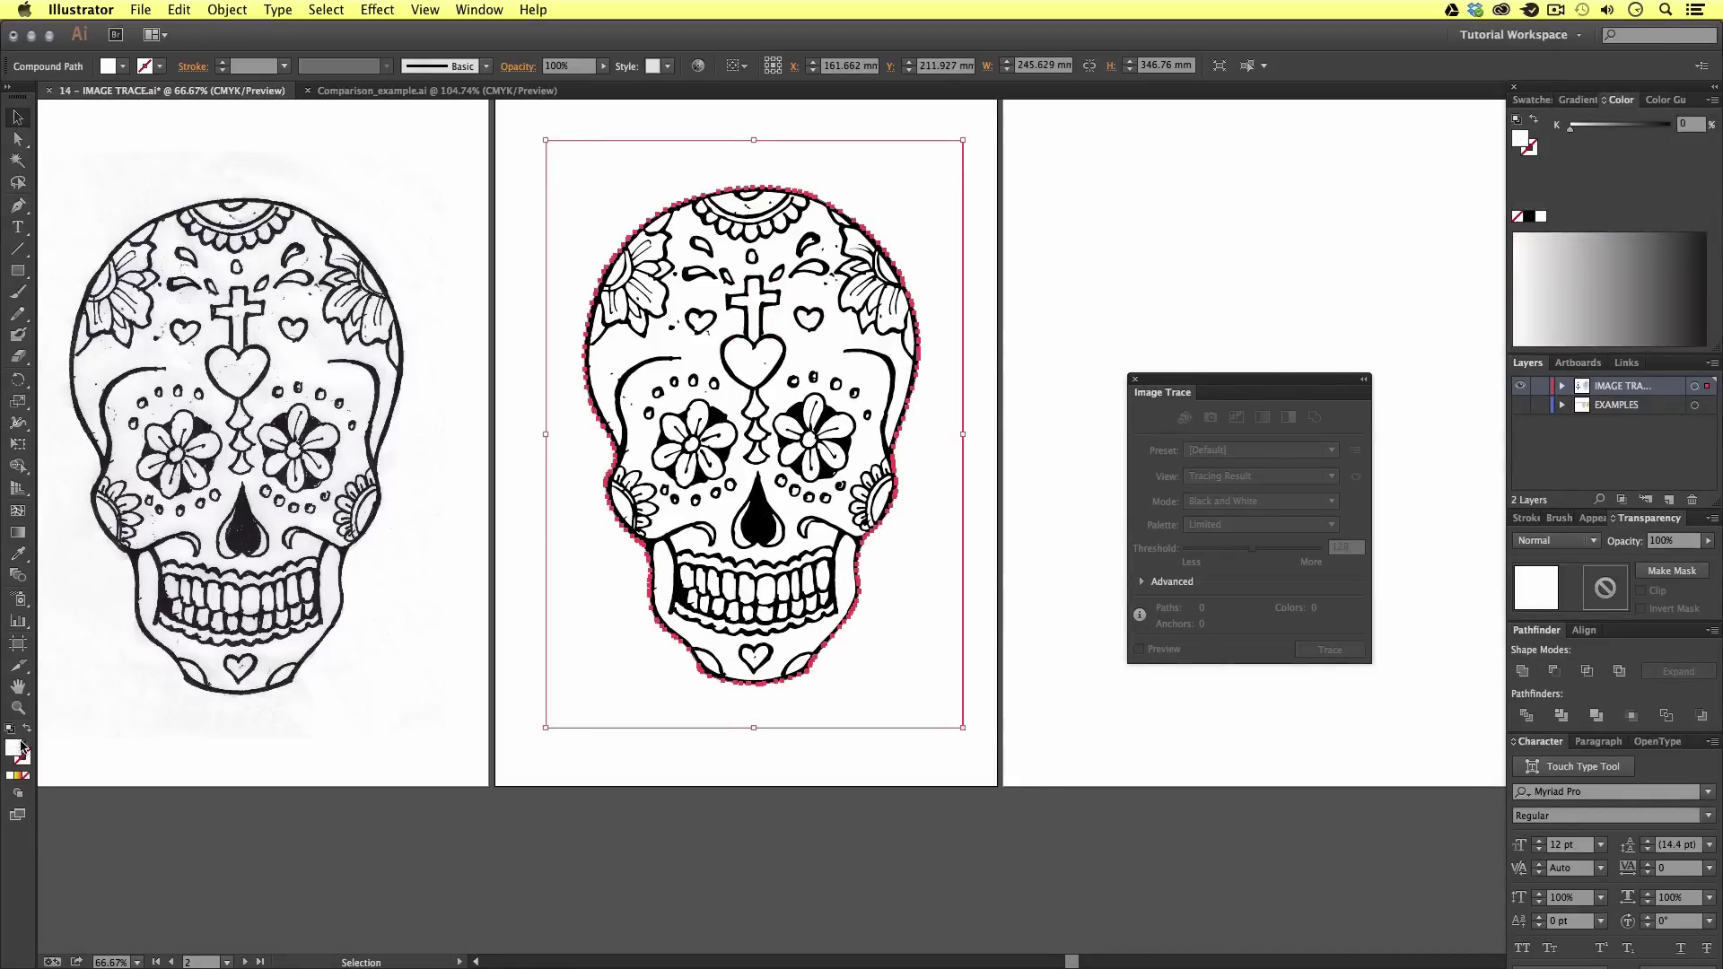
click(1535, 101)
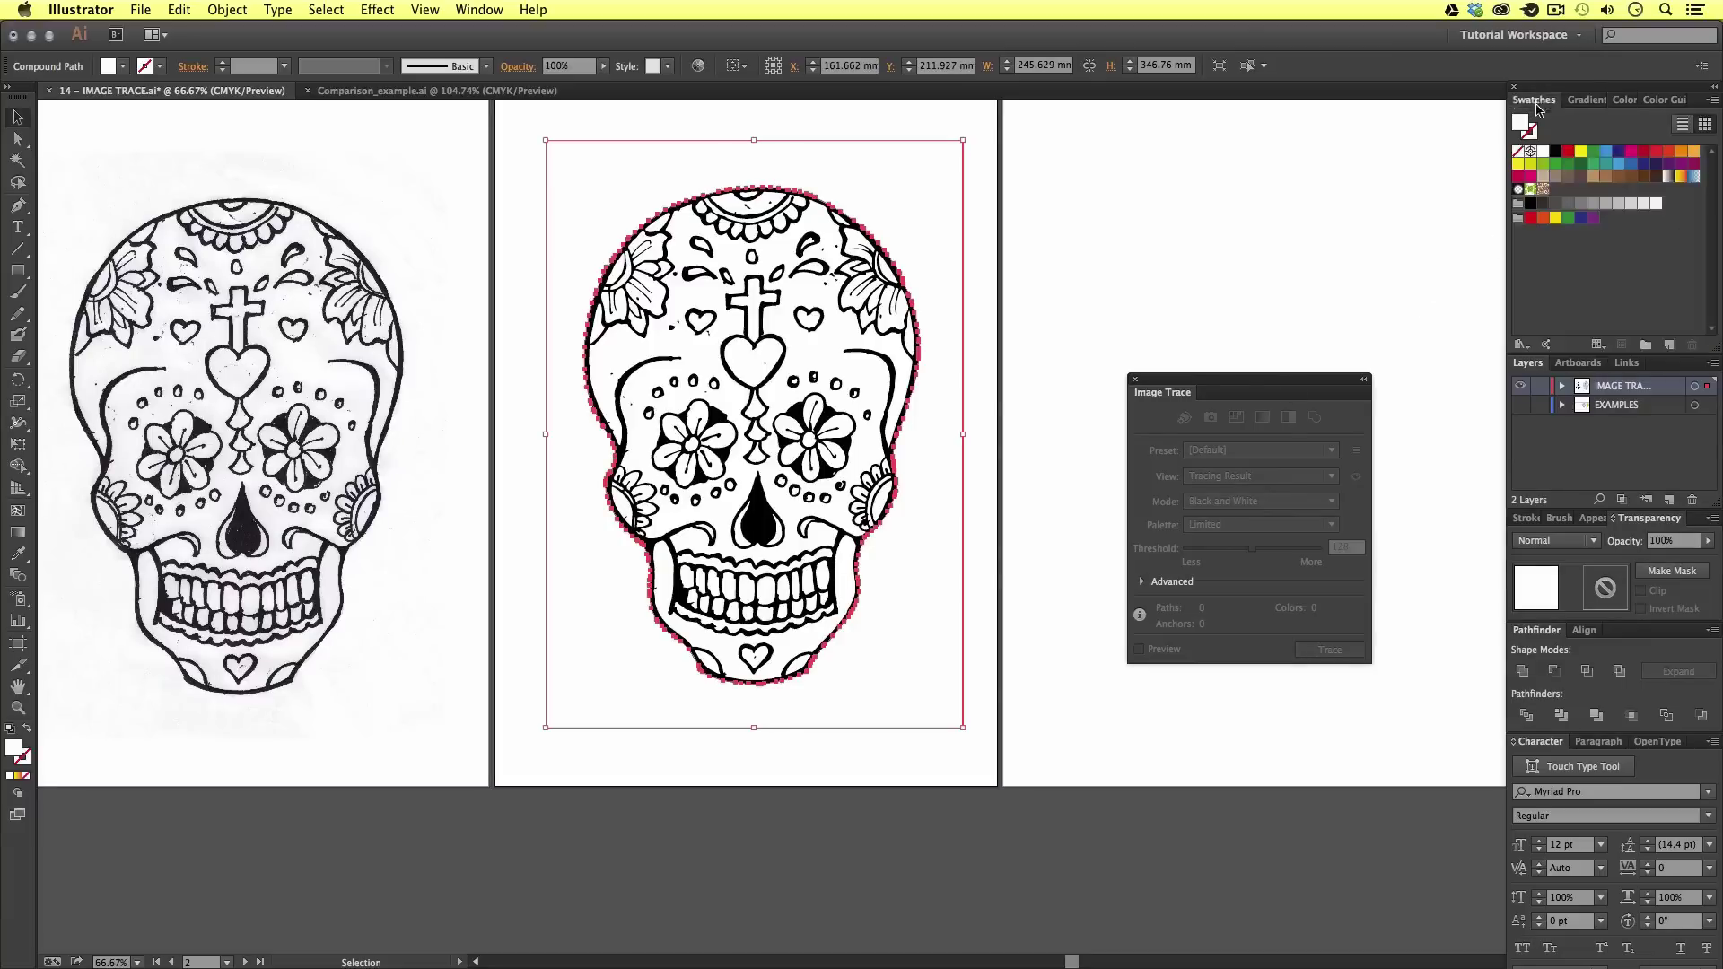
click(1593, 164)
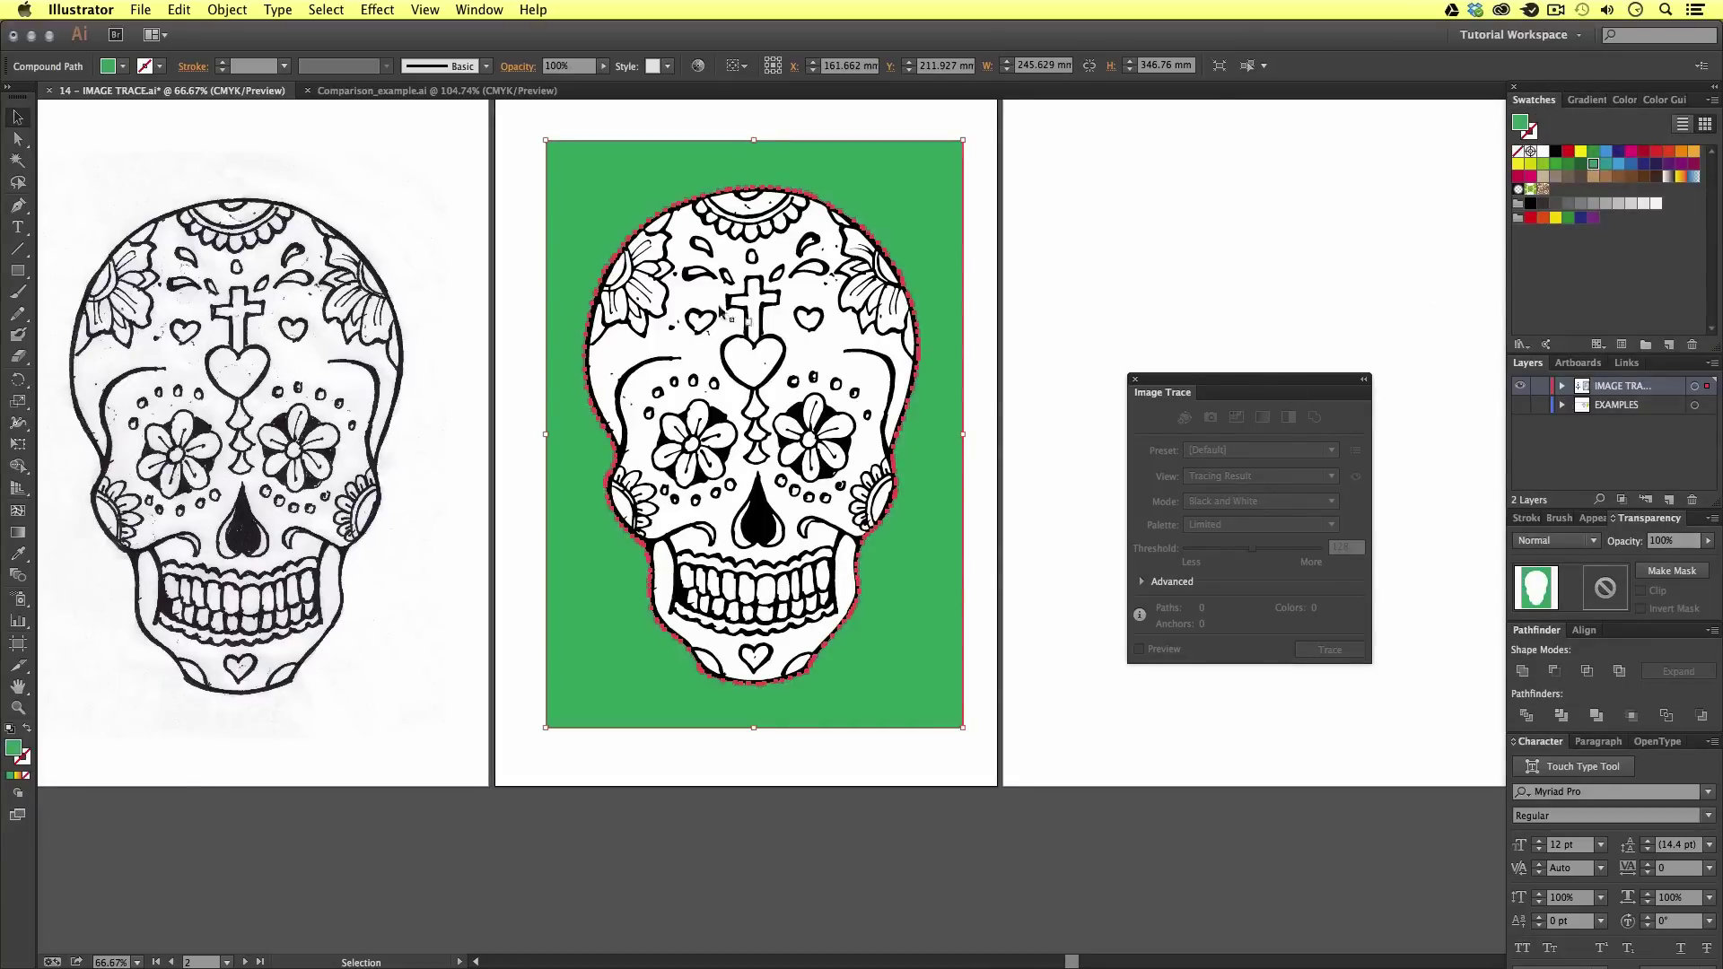
Undo the green background fill and clear the selection
click(992, 268)
click(939, 238)
click(977, 249)
key(ctrl+z)
Fill the large face area of the traced skull with red and the jaw area with green
drag(973, 375, 865, 395)
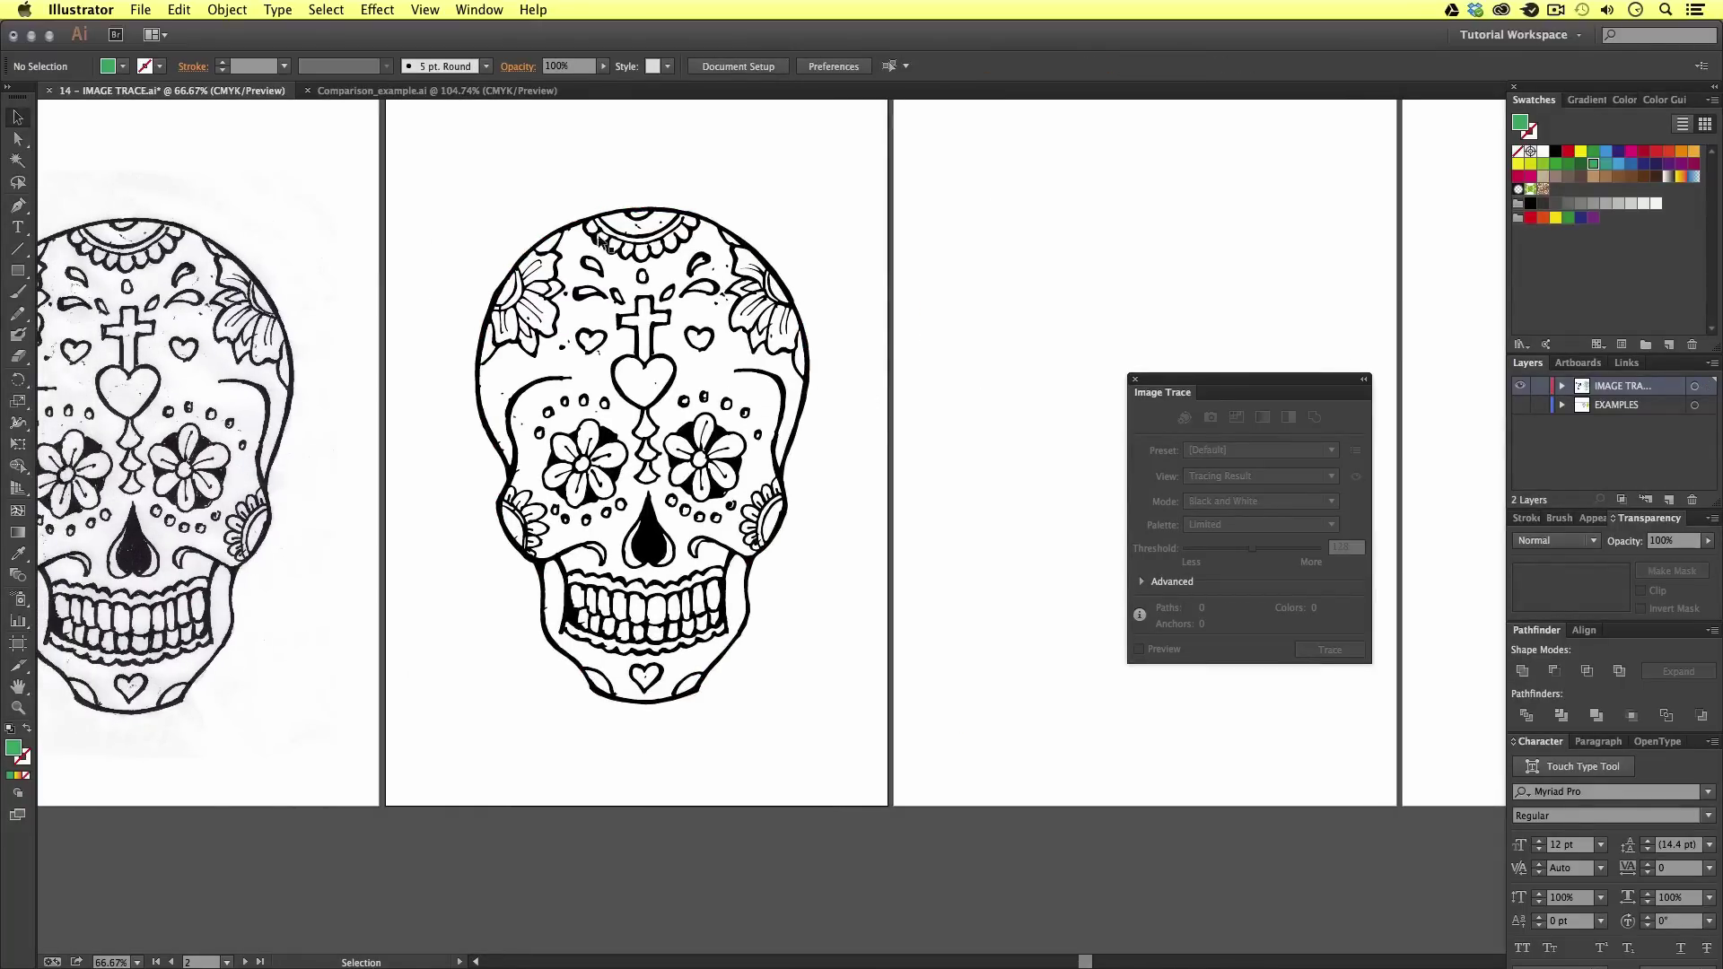
key(ctrl+equal)
click(897, 399)
click(1568, 151)
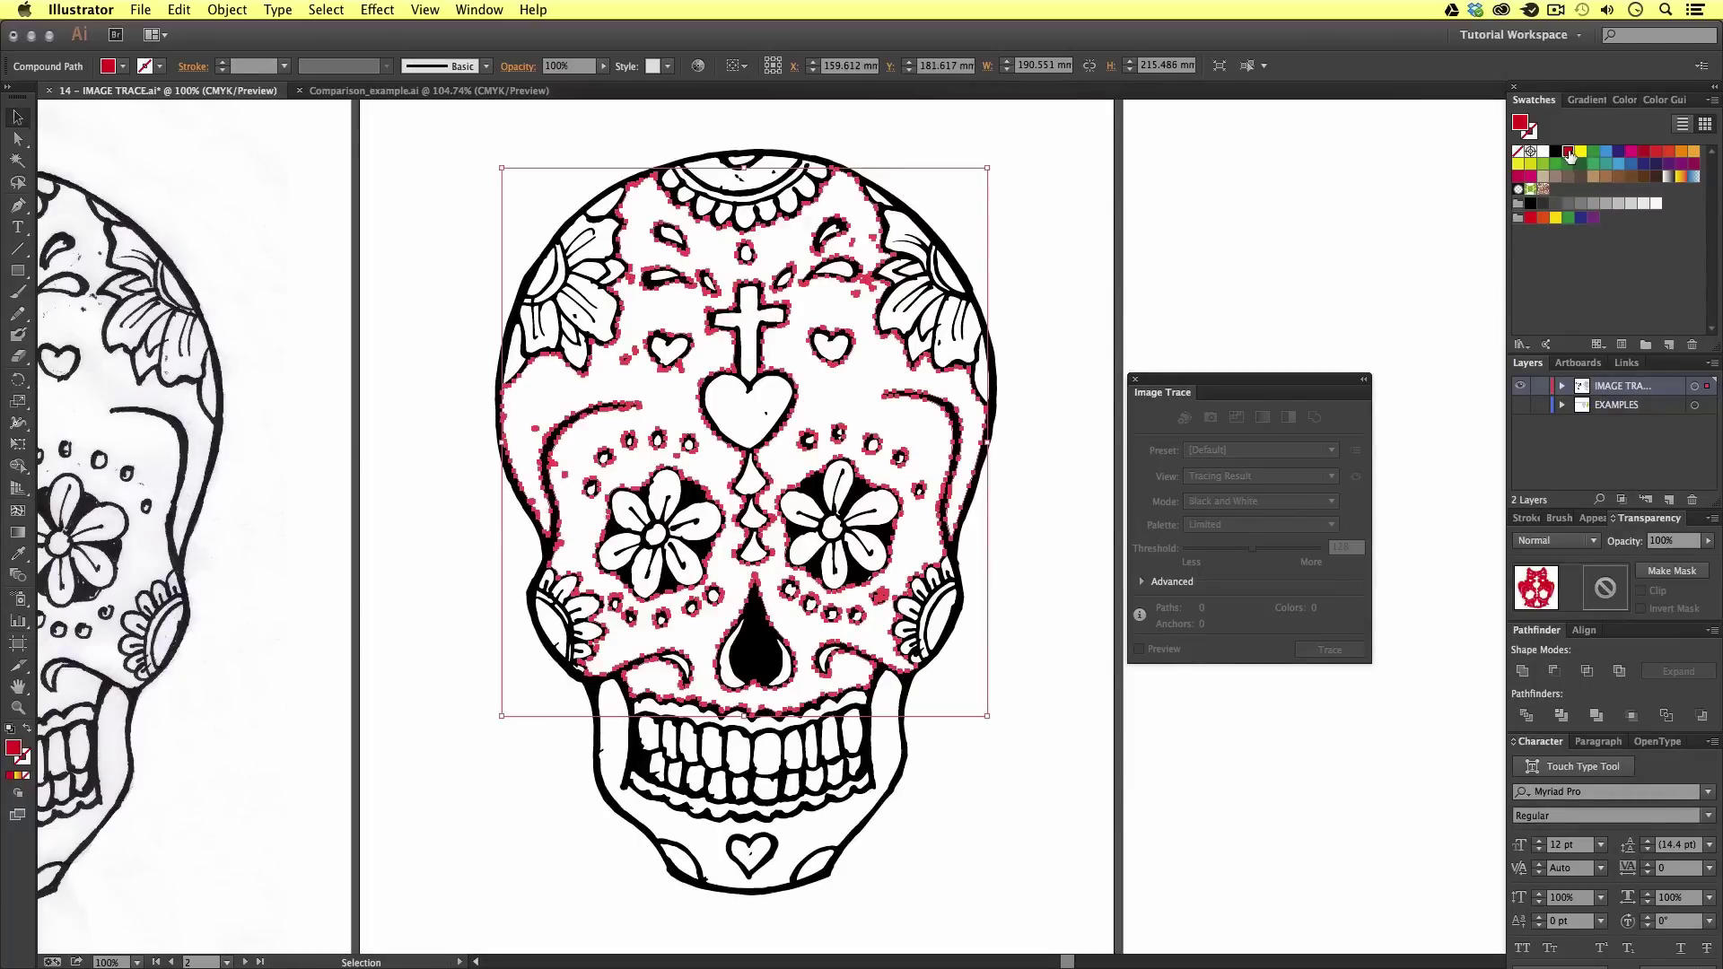
click(895, 746)
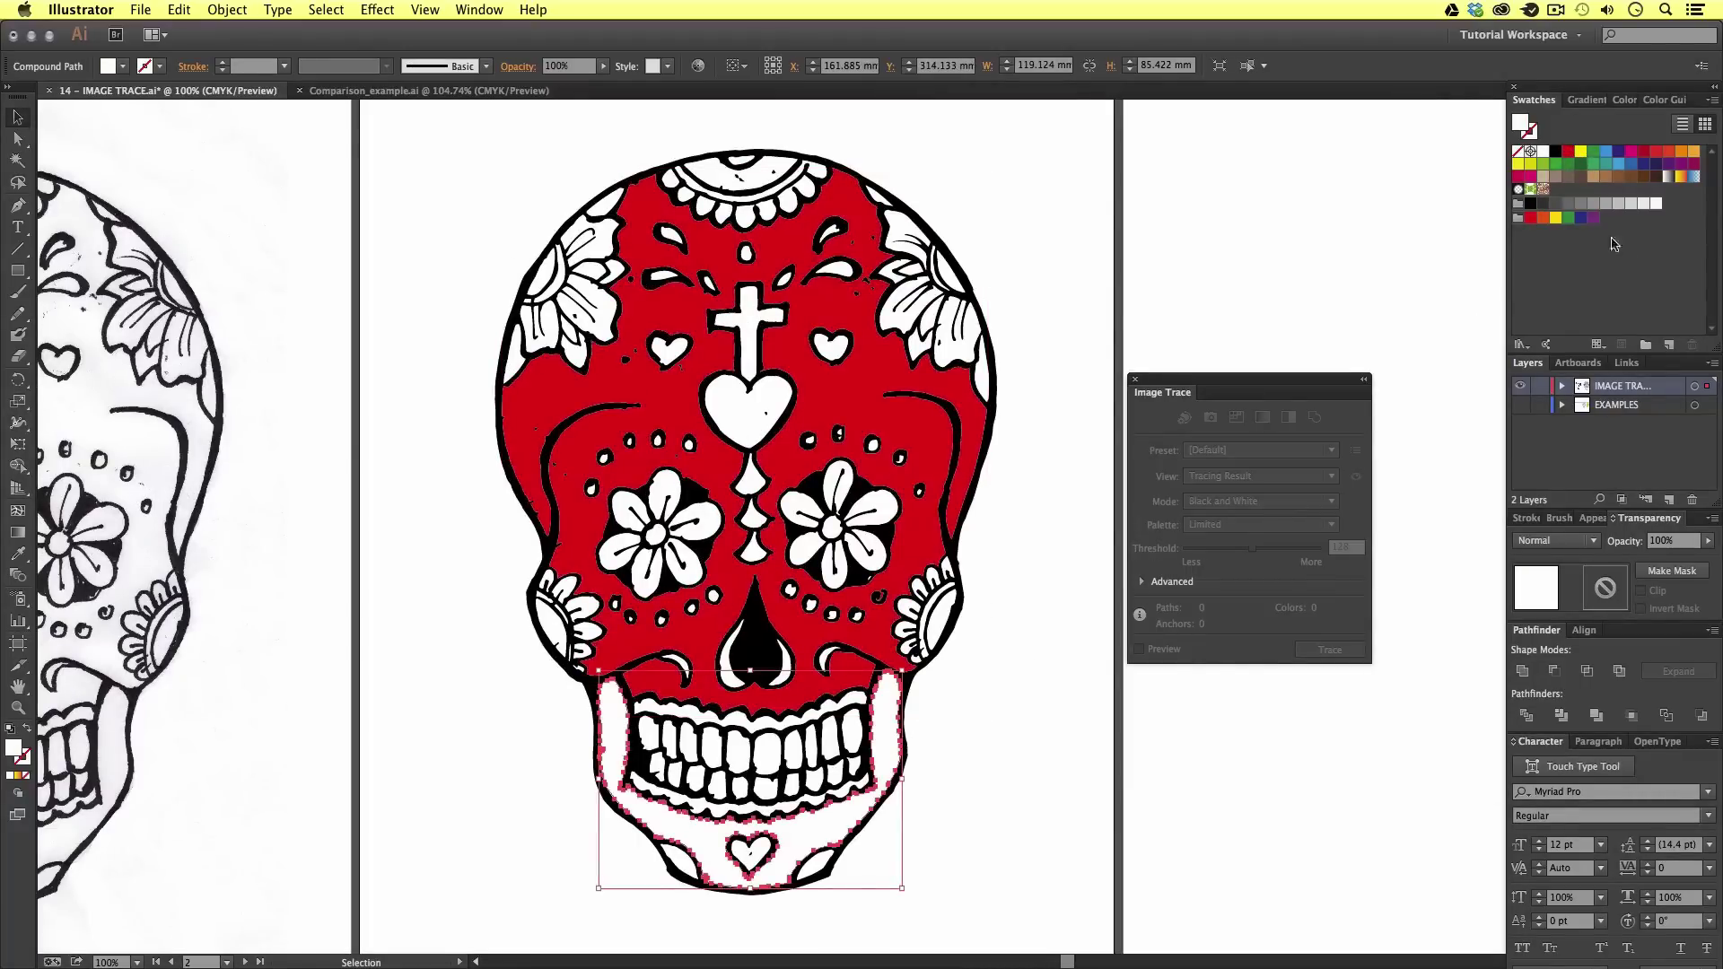
click(1568, 218)
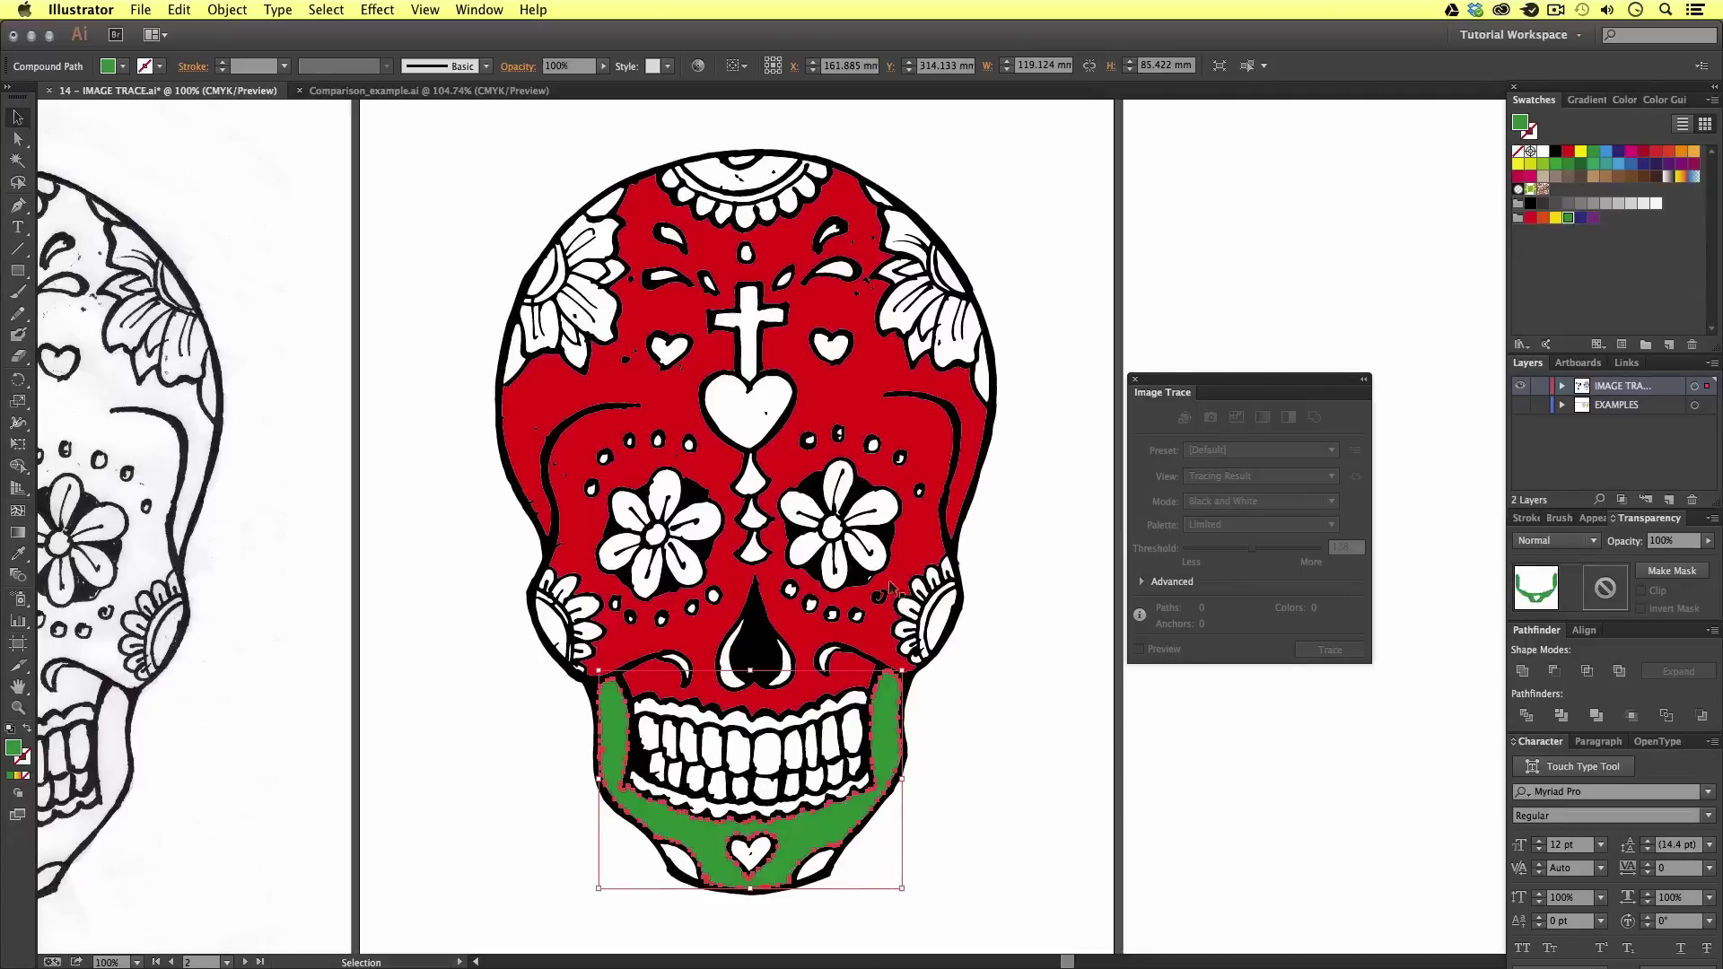
Fill the centres of the two cheek flowers with yellow and deselect
click(940, 628)
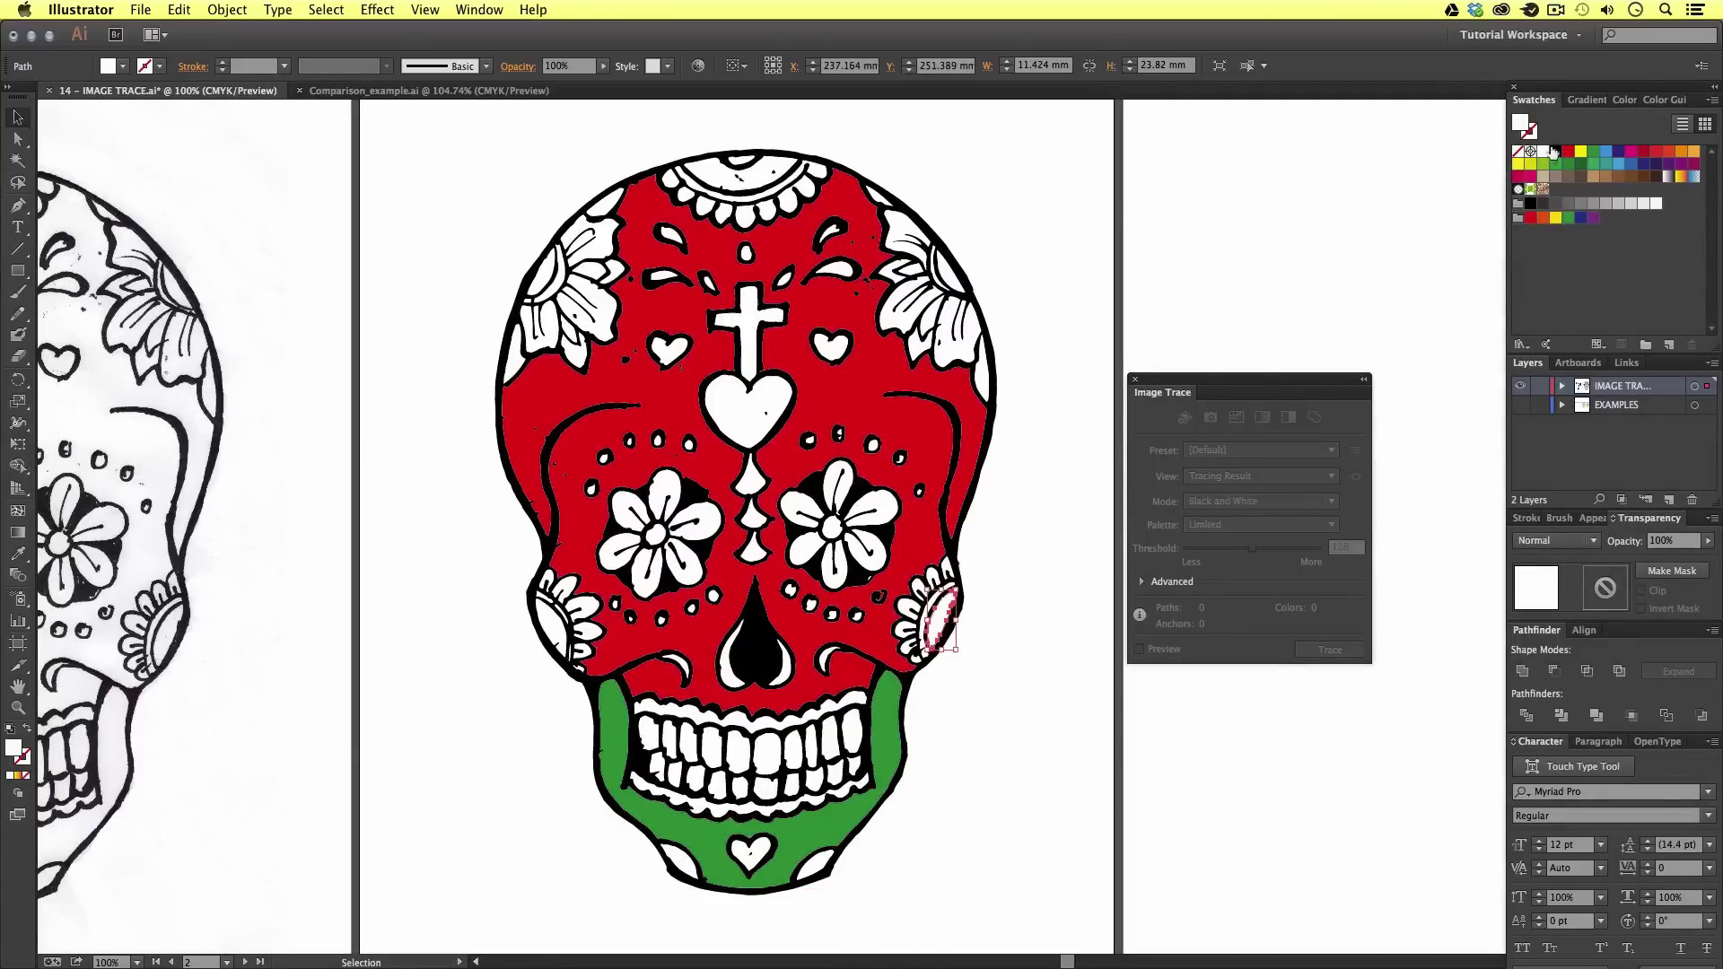
click(1557, 223)
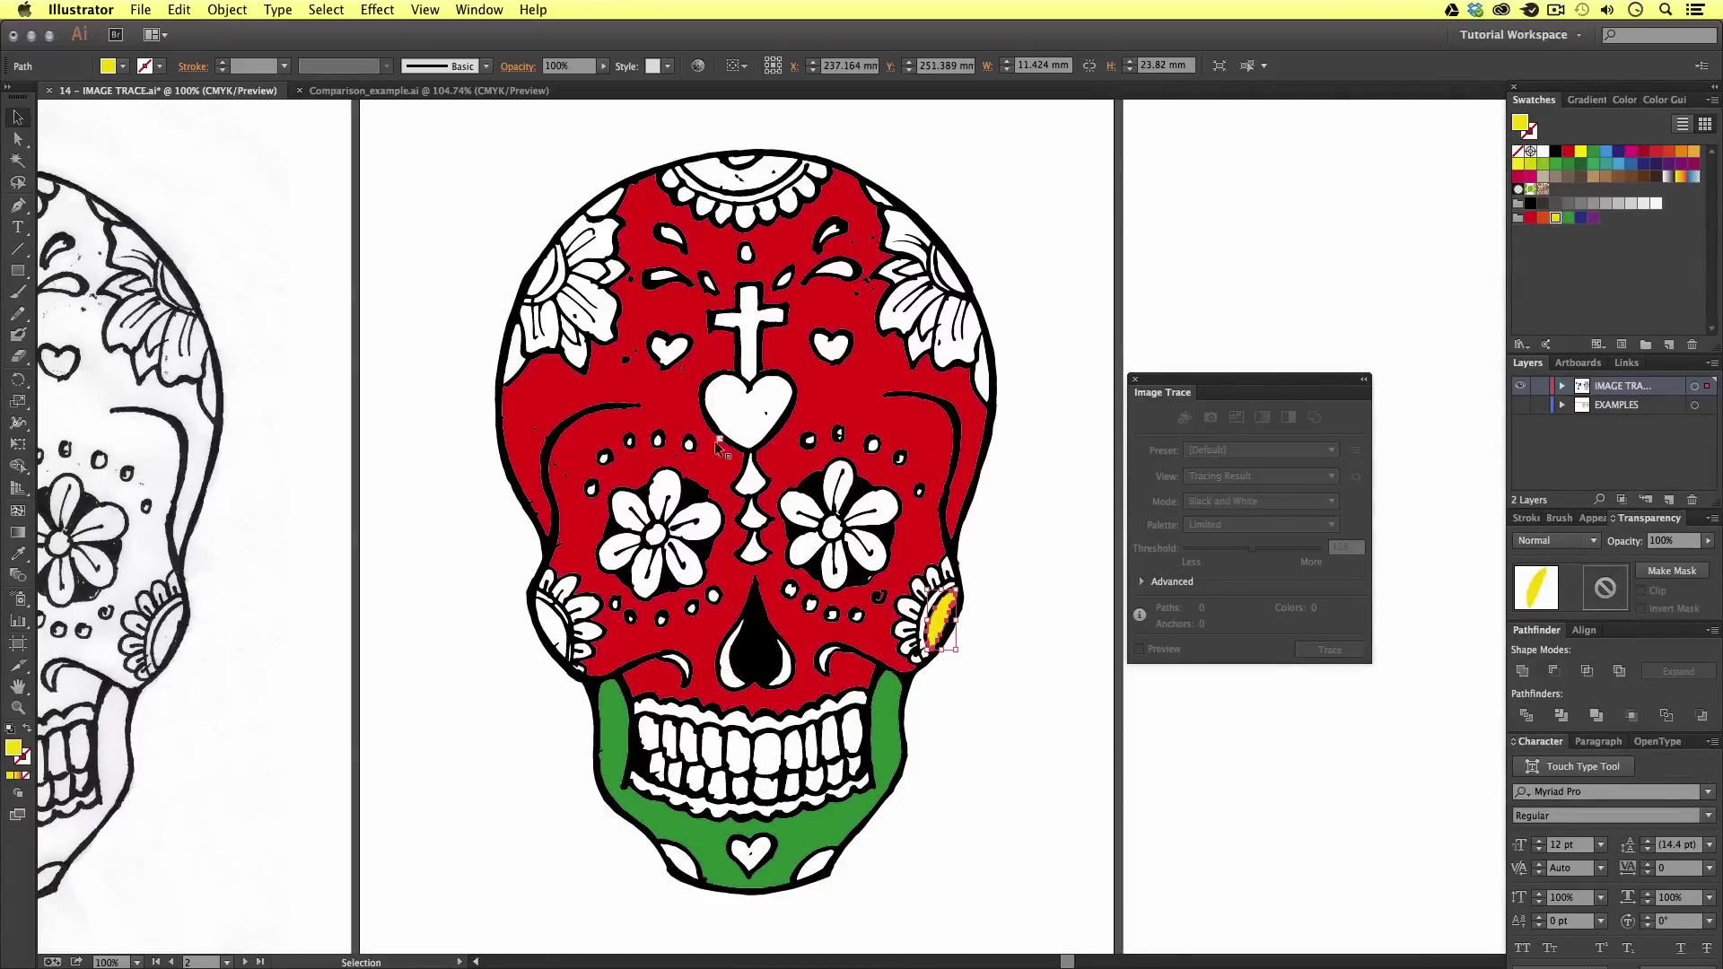
click(545, 628)
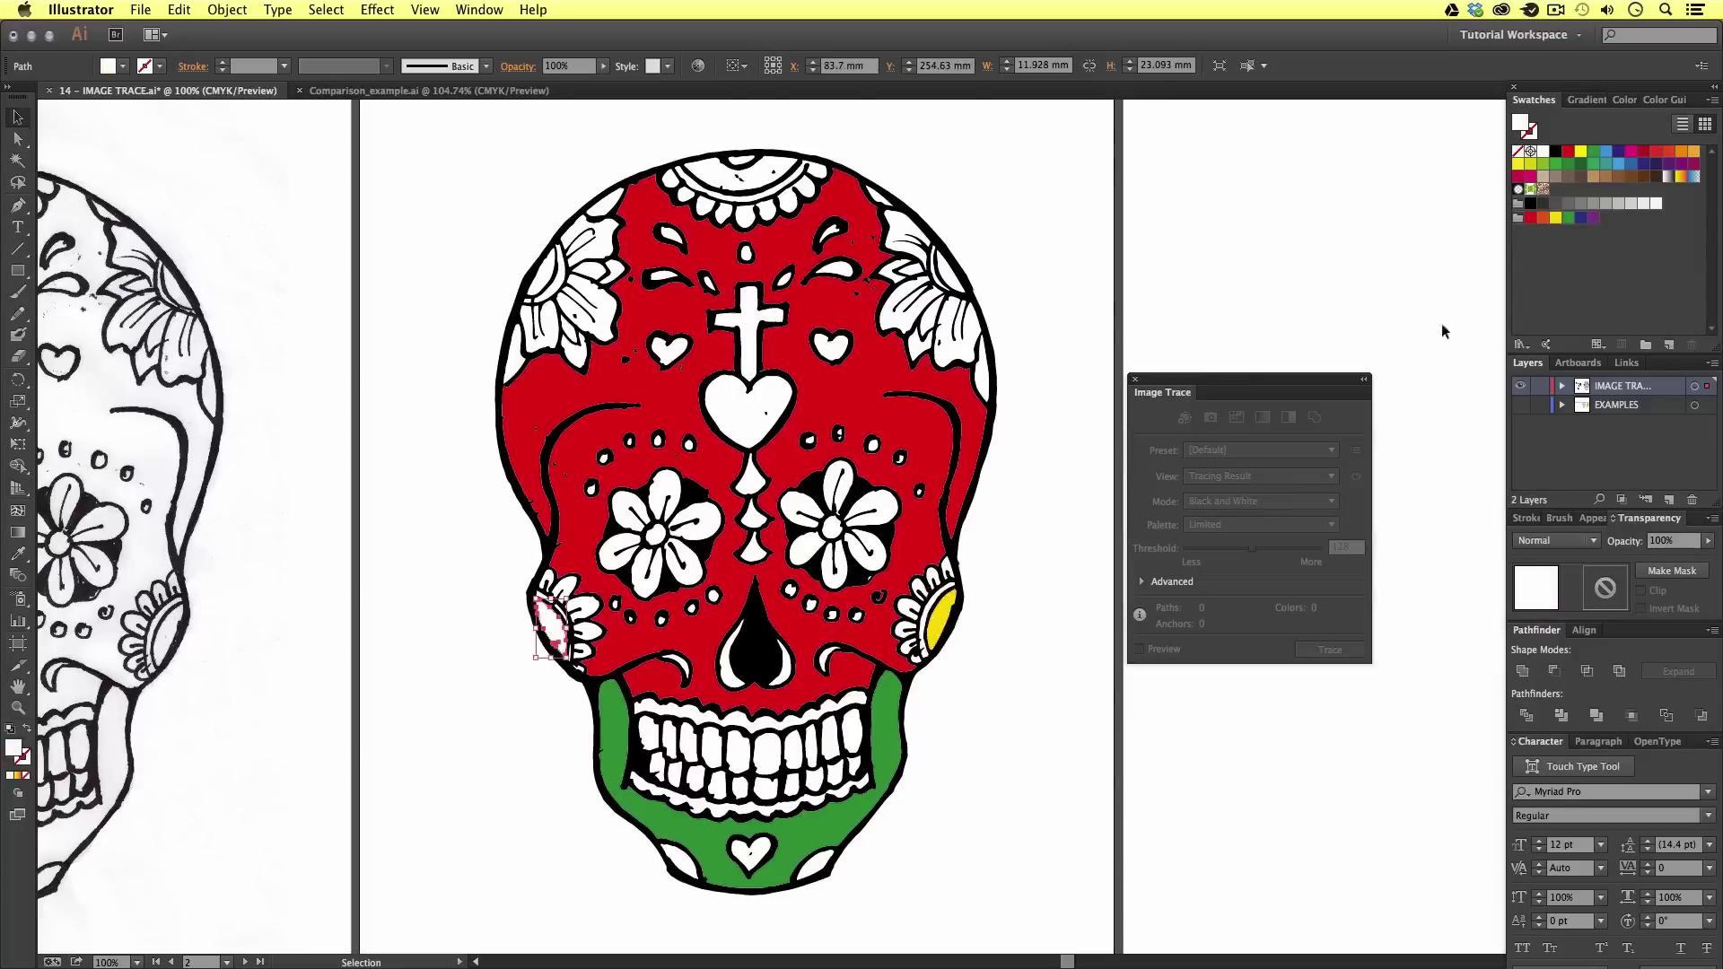
click(1557, 223)
click(1014, 330)
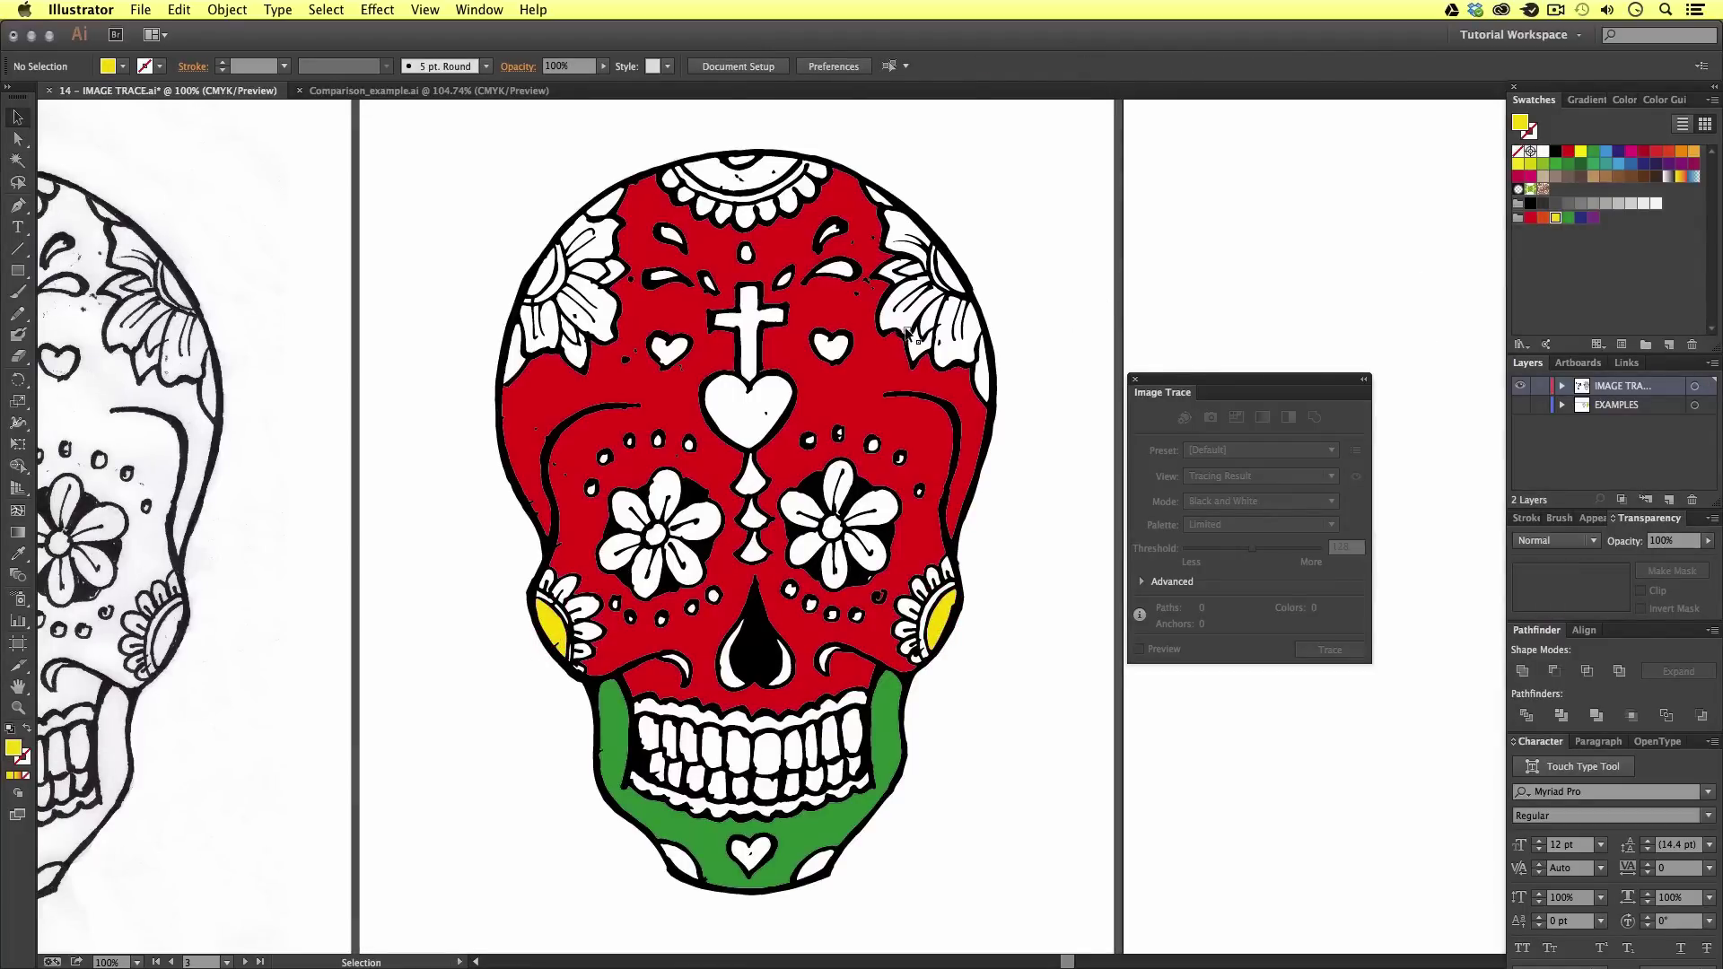
Undo all the red, green and yellow fills on the traced skull and clear the selection
key(super+z)
key(super+z)
key(super+z)
key(super+z)
key(super+z)
key(v)
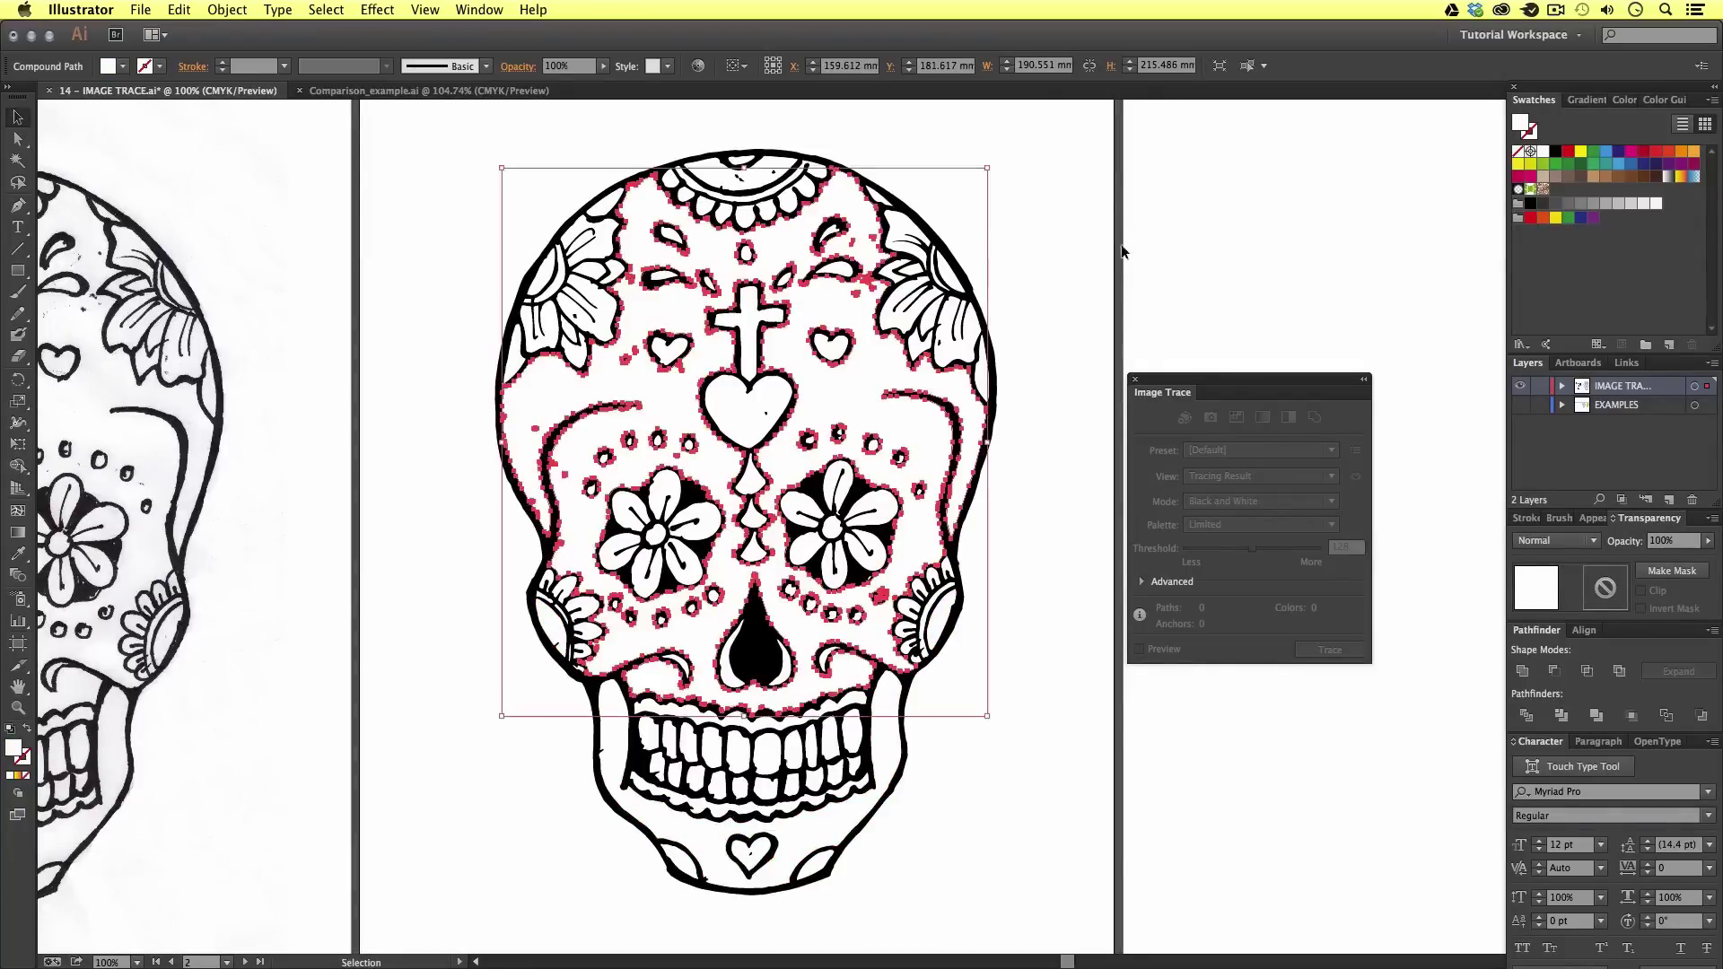
click(1104, 260)
Switch to the Comparison_example.ai document and close the Image Trace settings
scroll(1041, 265, right, 3)
scroll(1041, 264, down, 1)
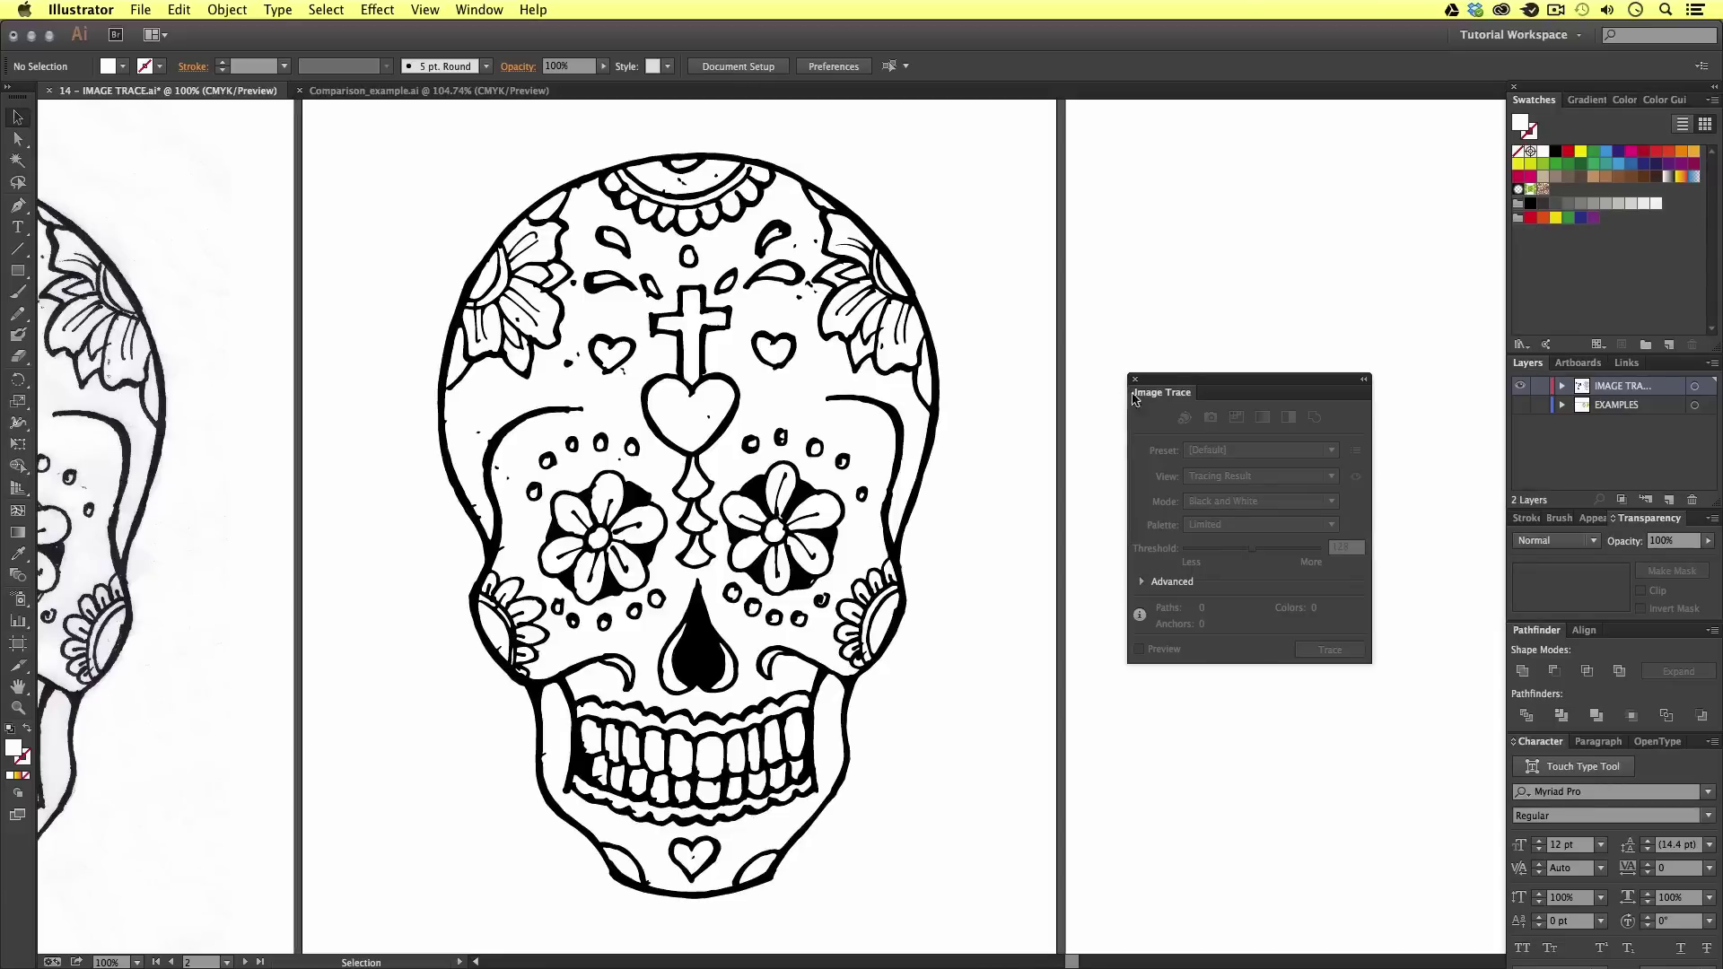
click(423, 91)
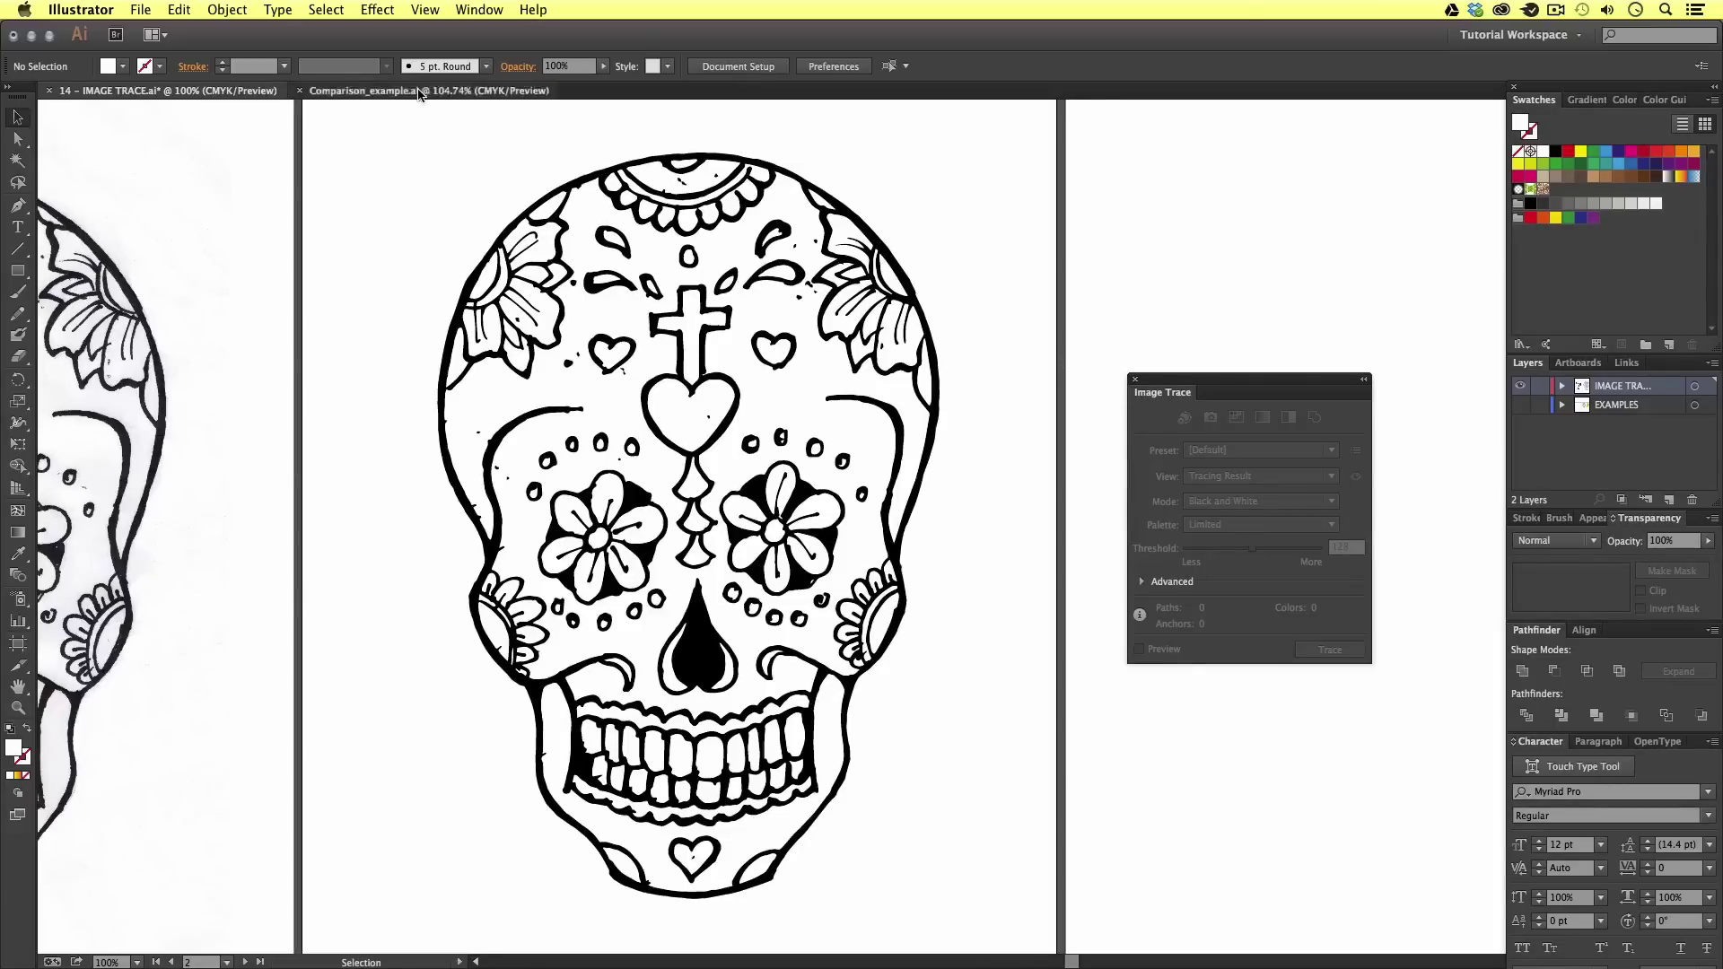
click(1135, 382)
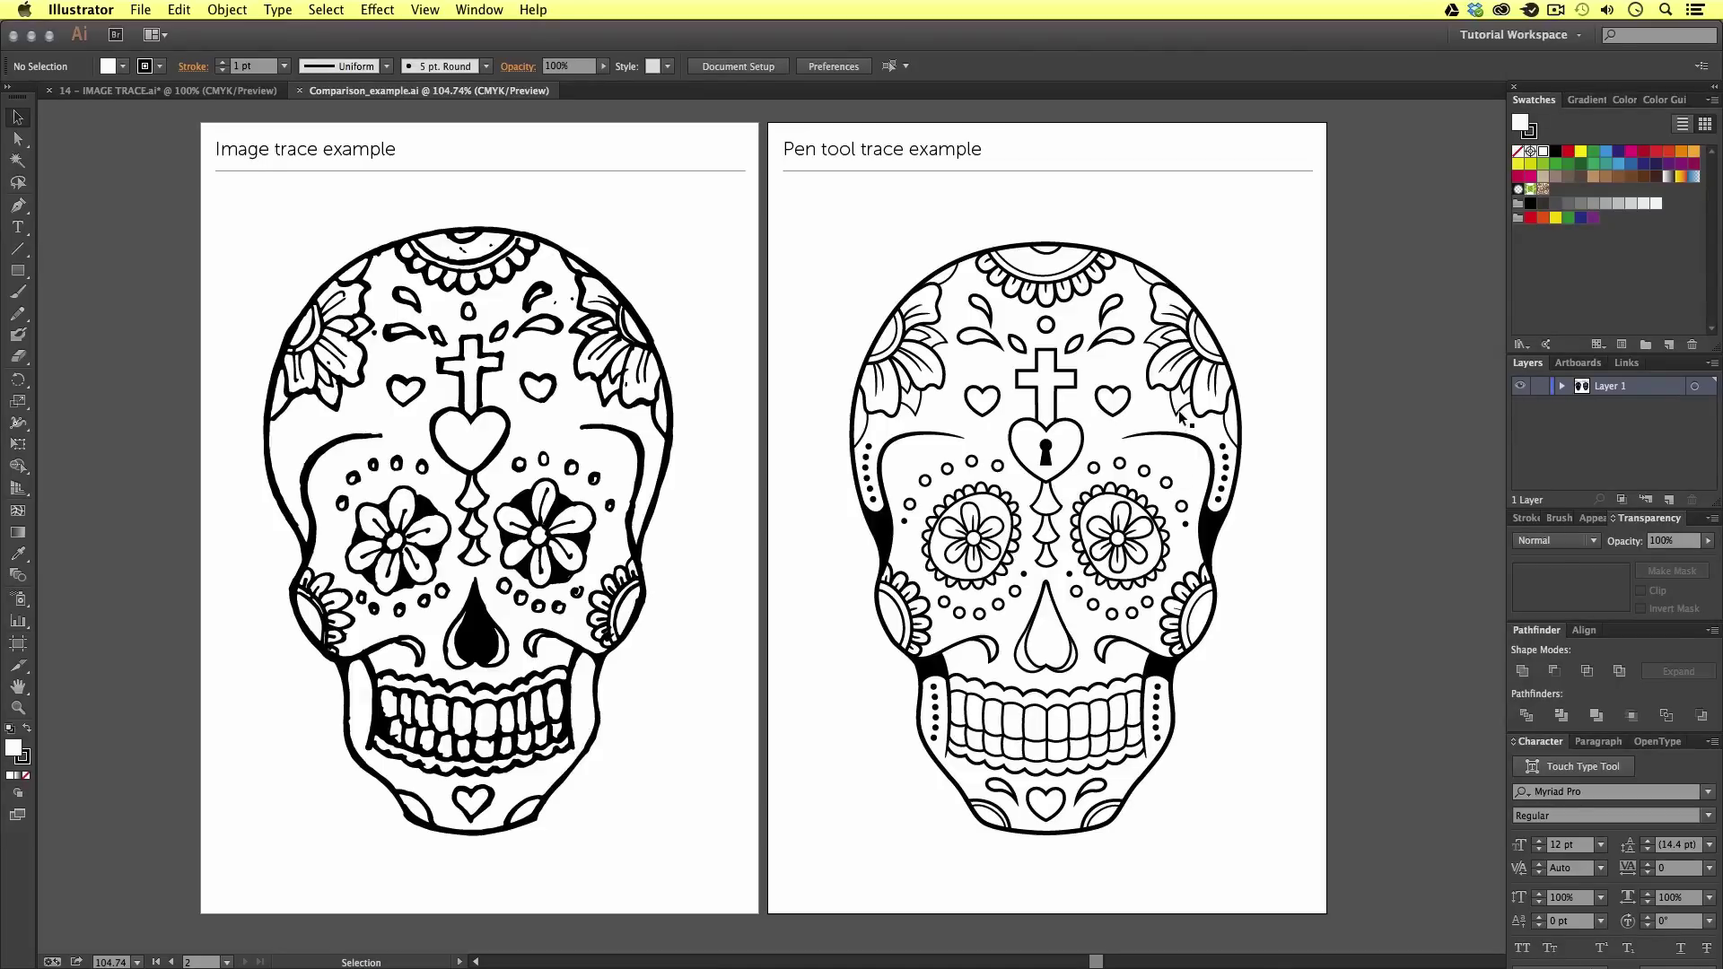
Select the skull in the Image trace example to inspect its anchor points, and clear the selection
click(494, 460)
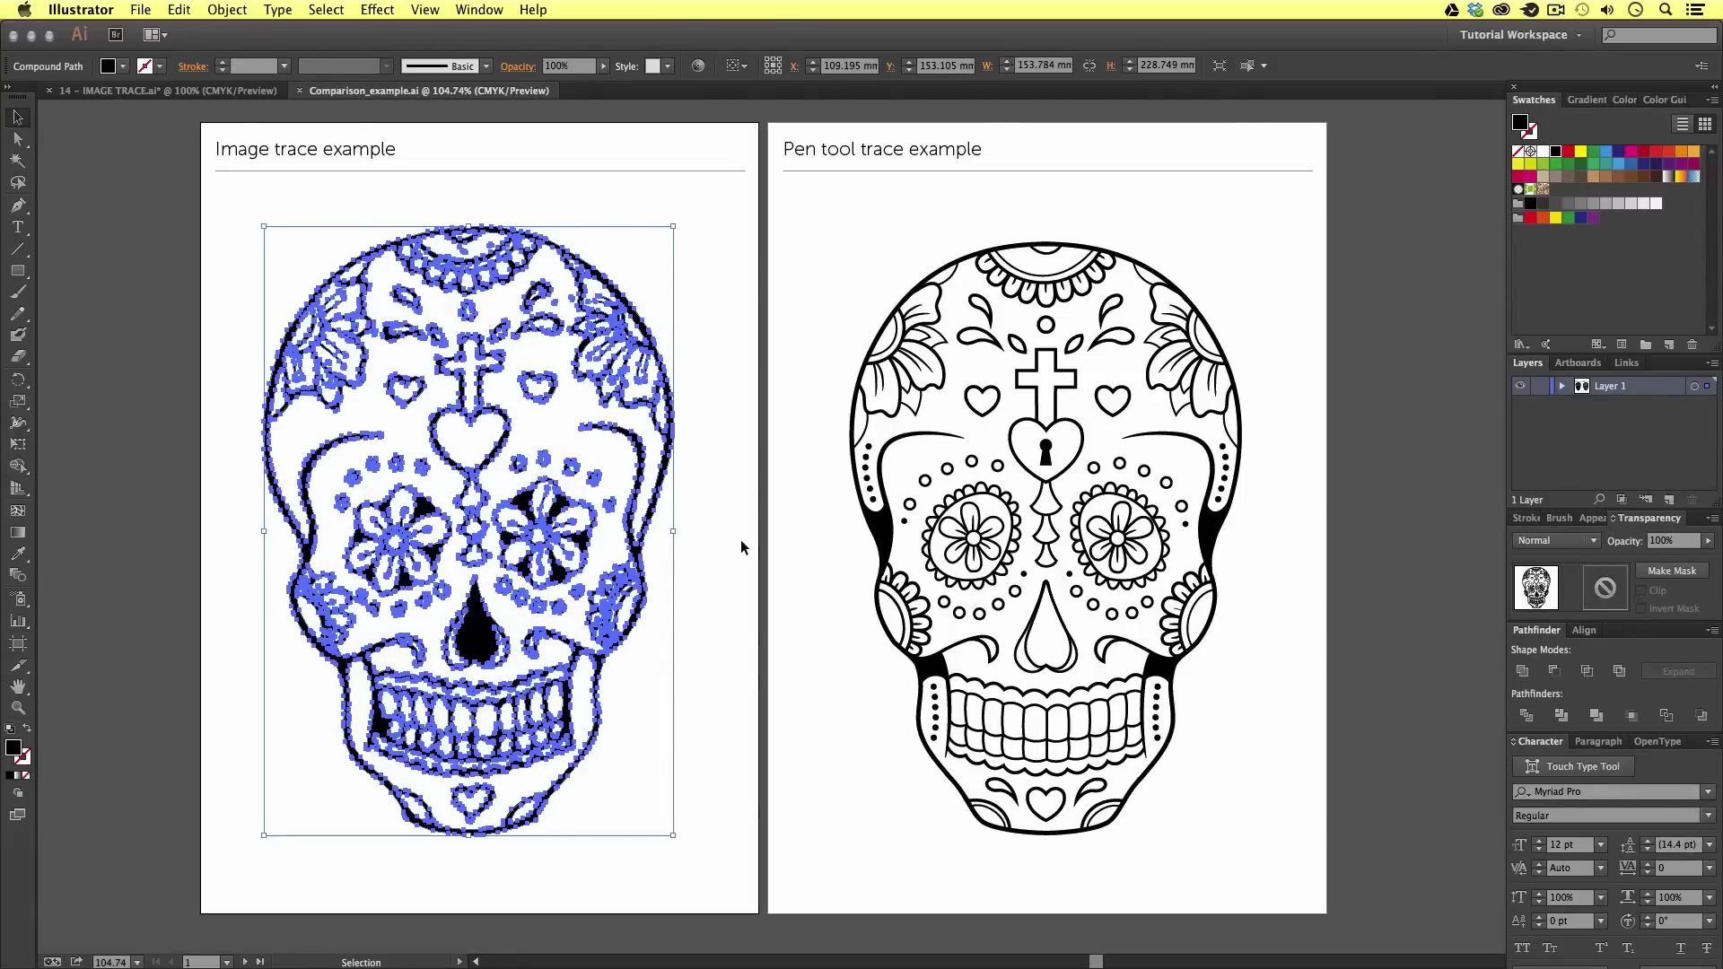
click(742, 542)
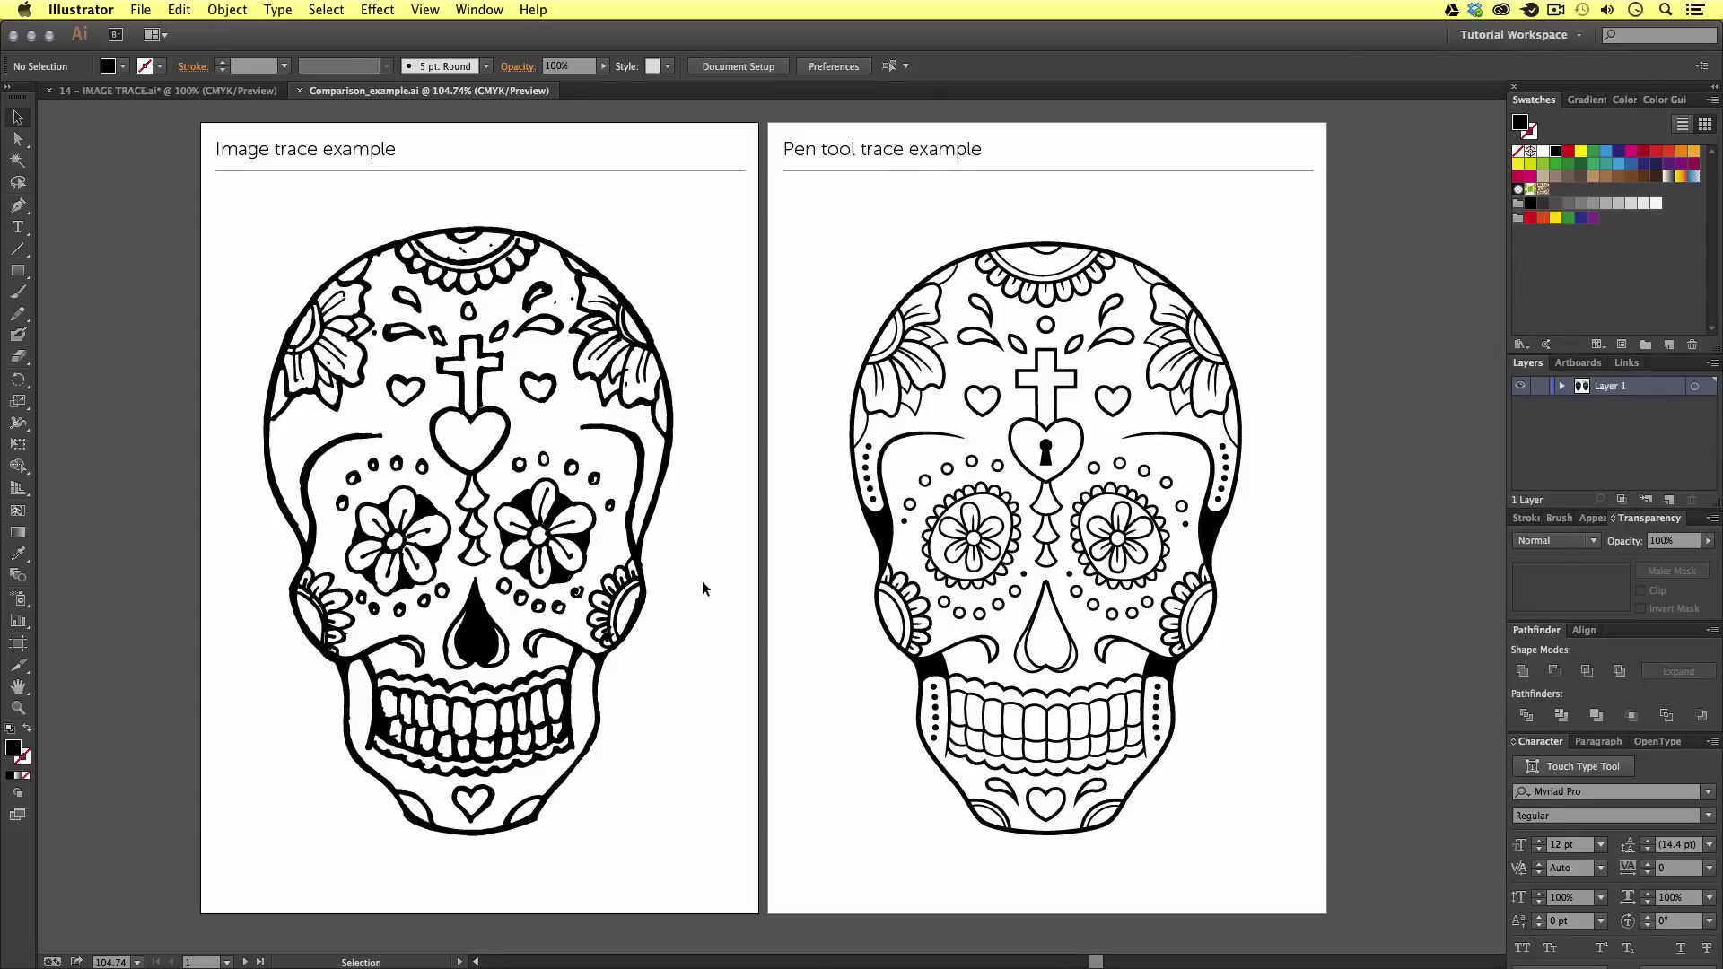
click(633, 585)
click(712, 634)
Select individual shapes in the Pen tool trace example, including the keyhole in the heart and the curved brow line
click(1057, 393)
click(1061, 462)
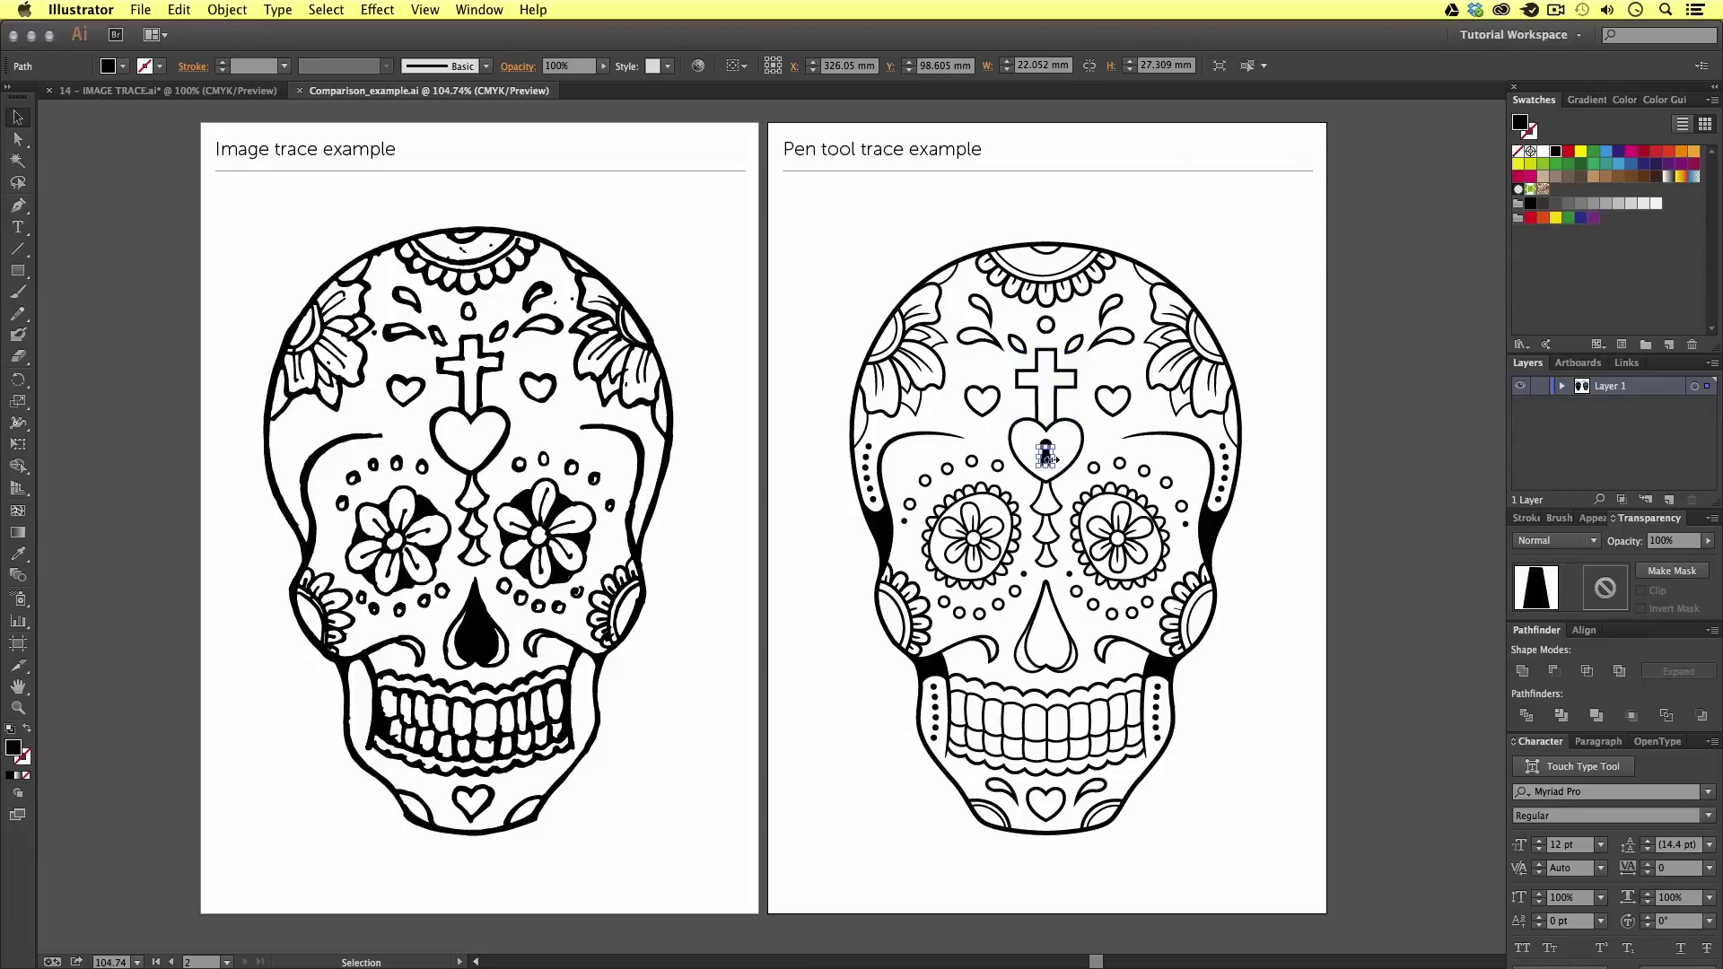
click(1210, 538)
click(1186, 435)
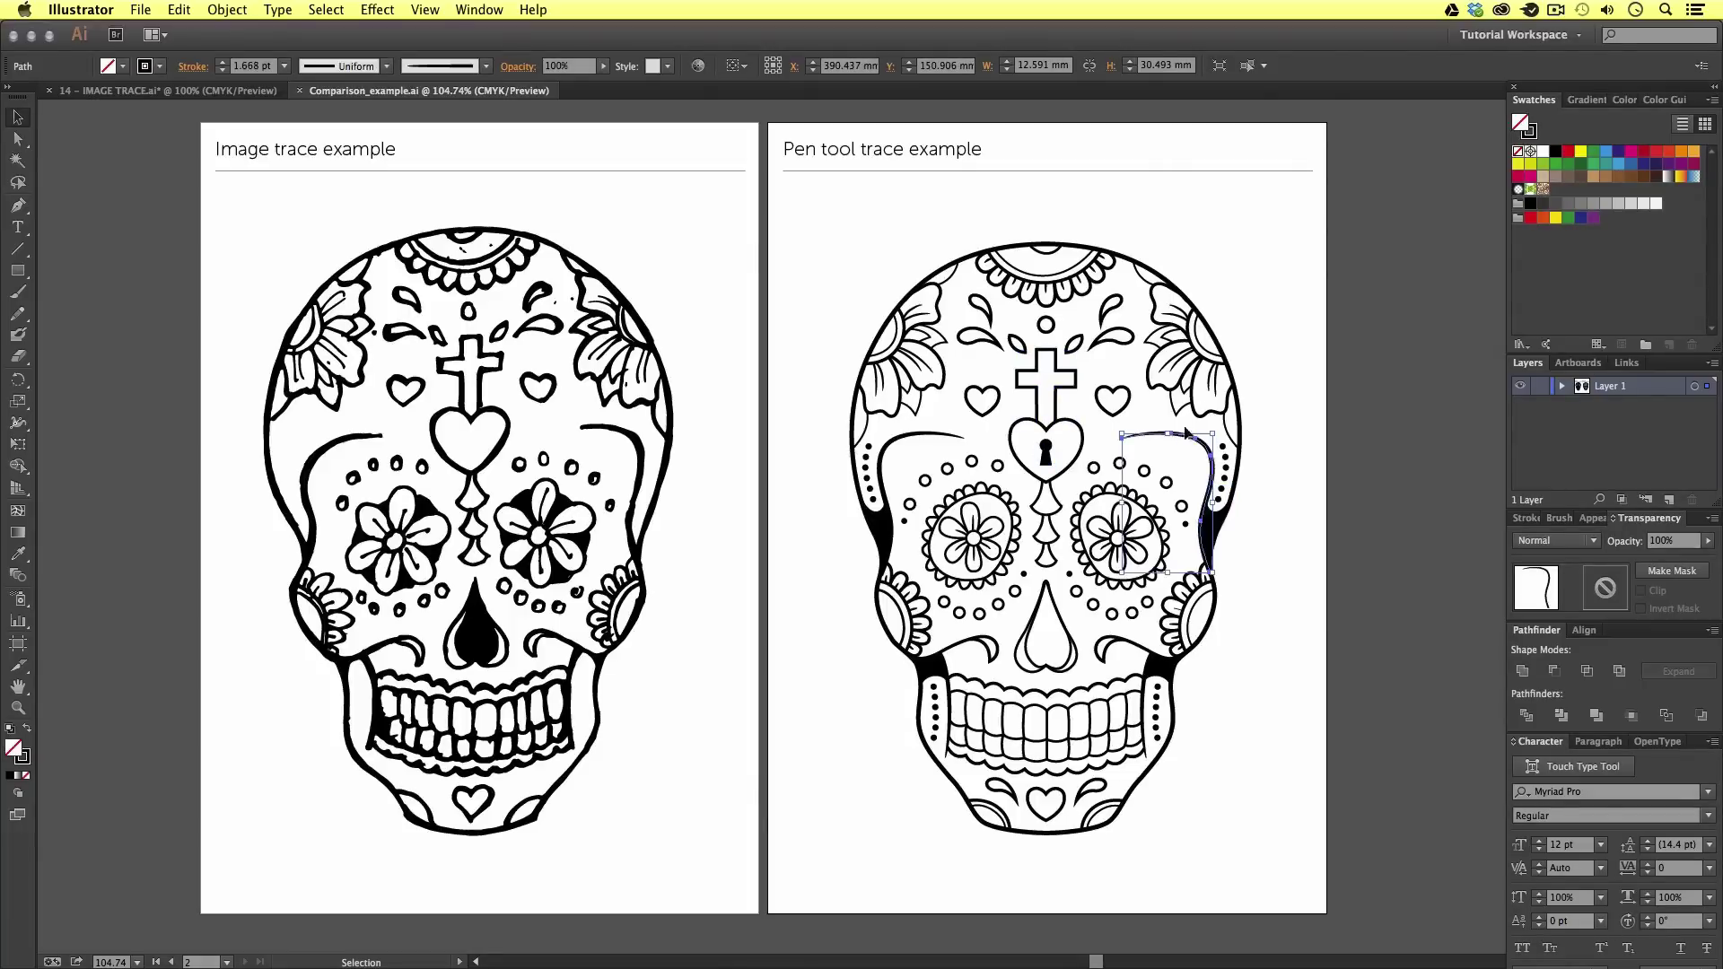
Compare the line quality of the Image trace and Pen tool trace skulls up close and side by side at 100%
key(z)
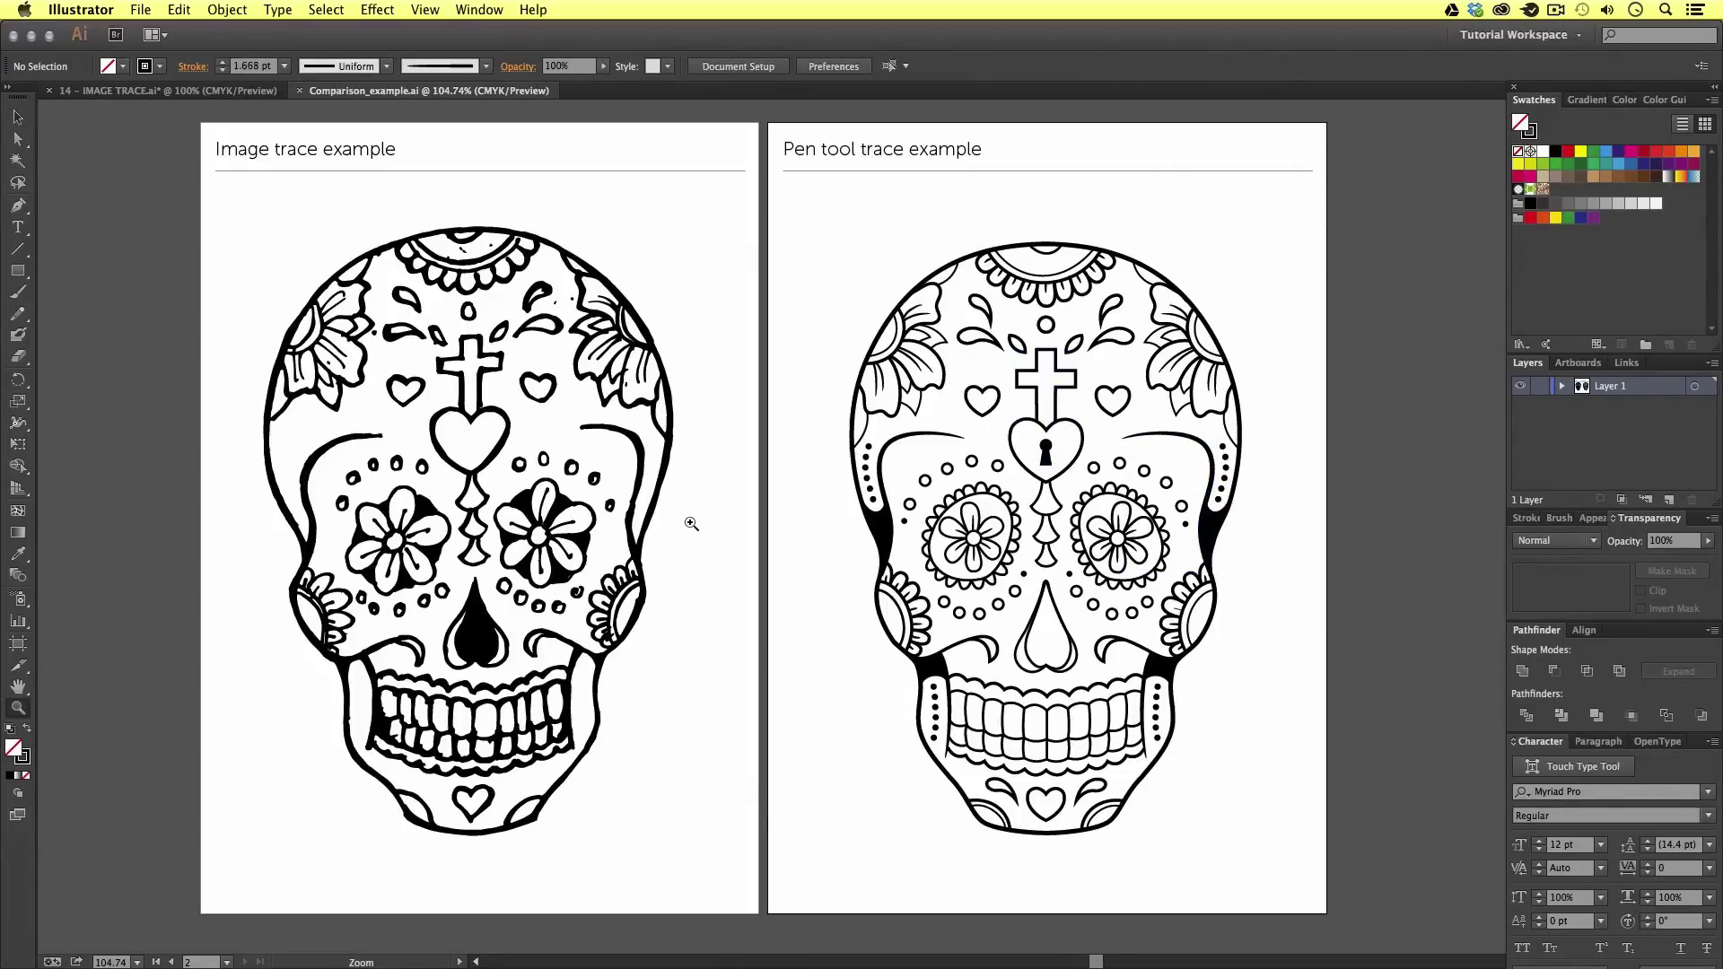
drag(216, 182, 1293, 890)
drag(1306, 751, 941, 729)
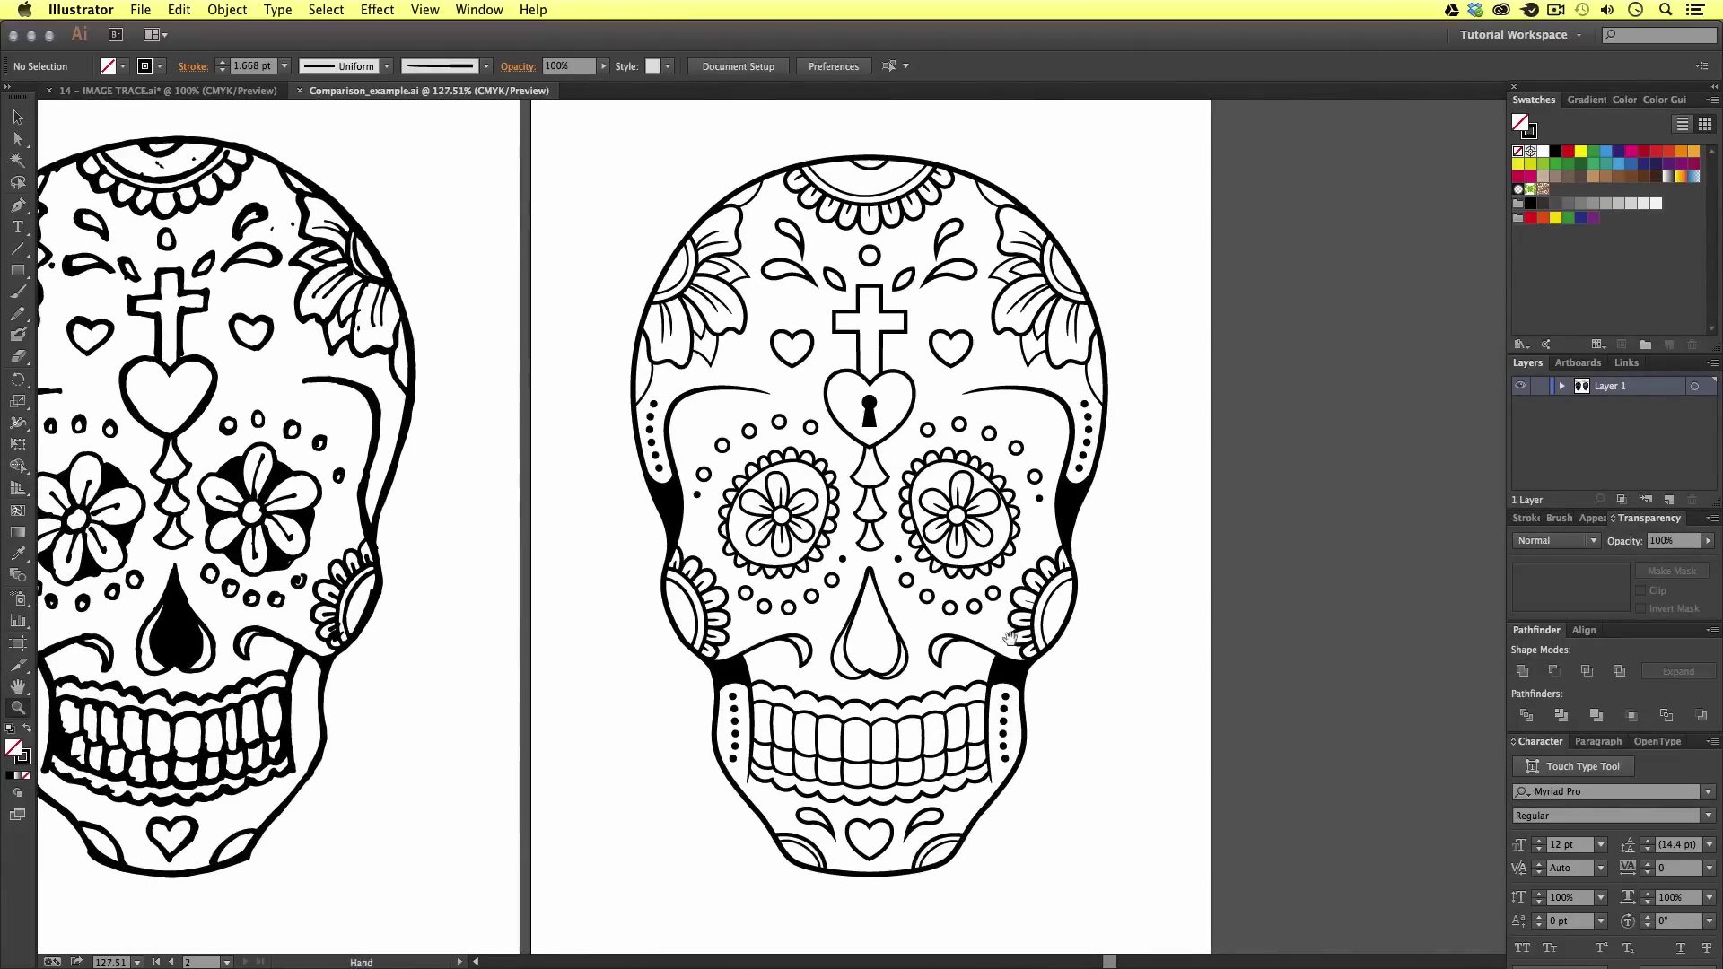
drag(1009, 626, 872, 622)
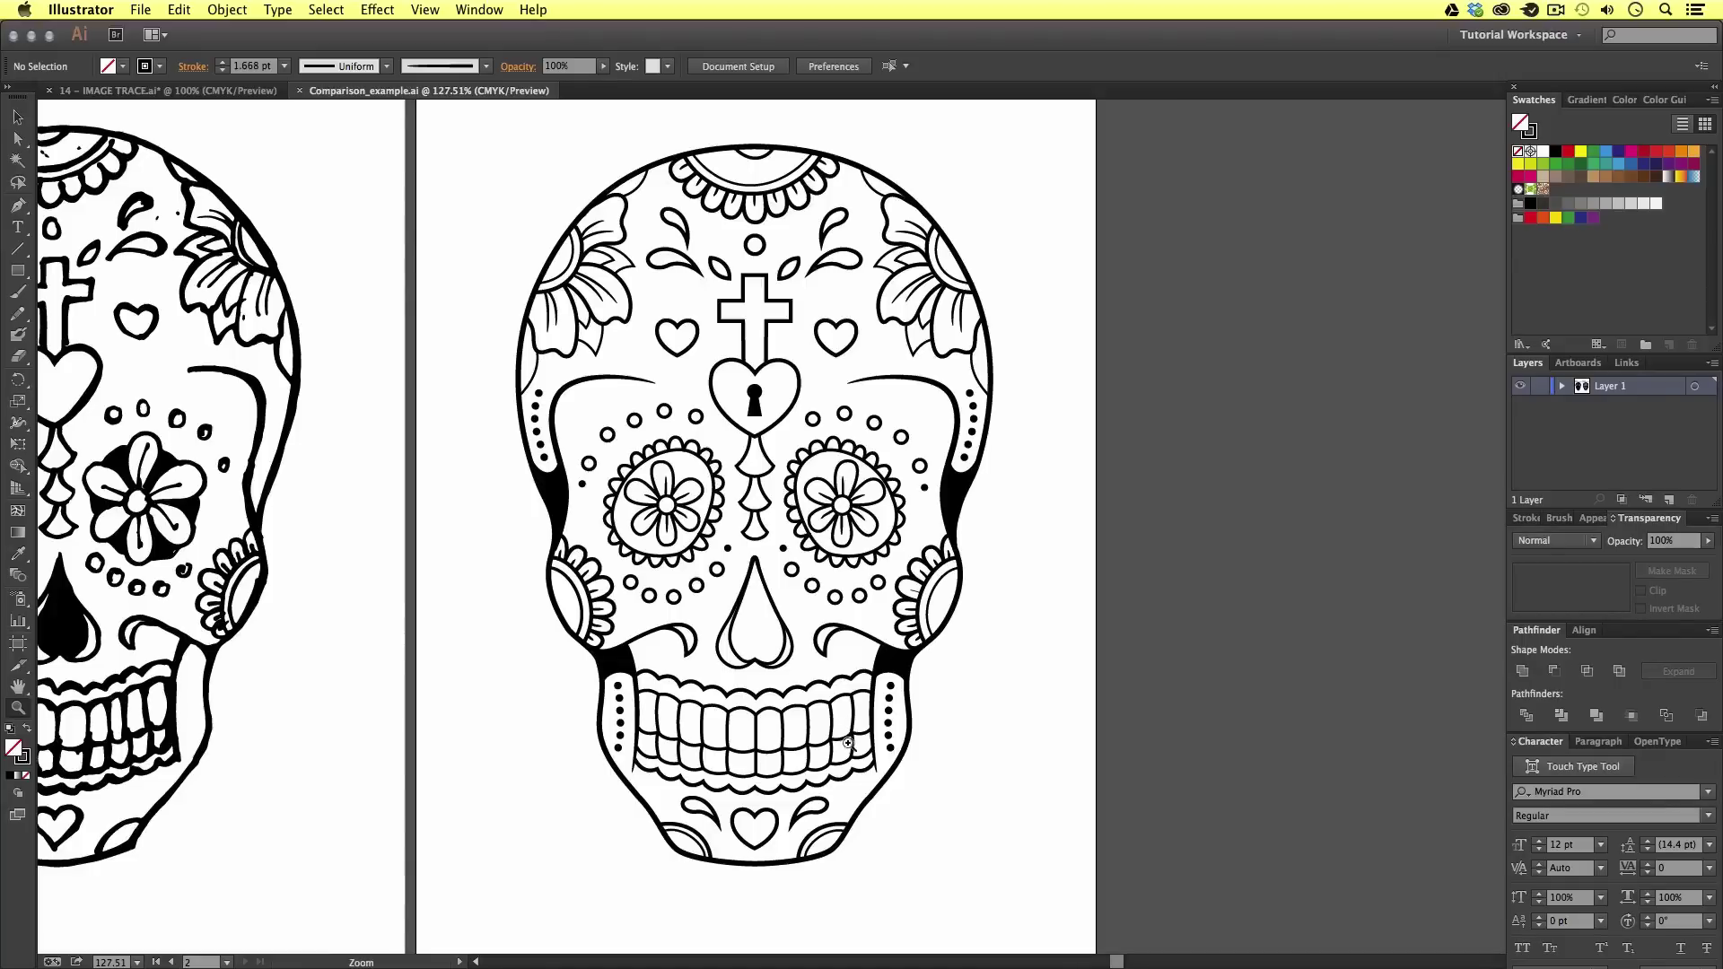
key(space)
drag(447, 733, 727, 761)
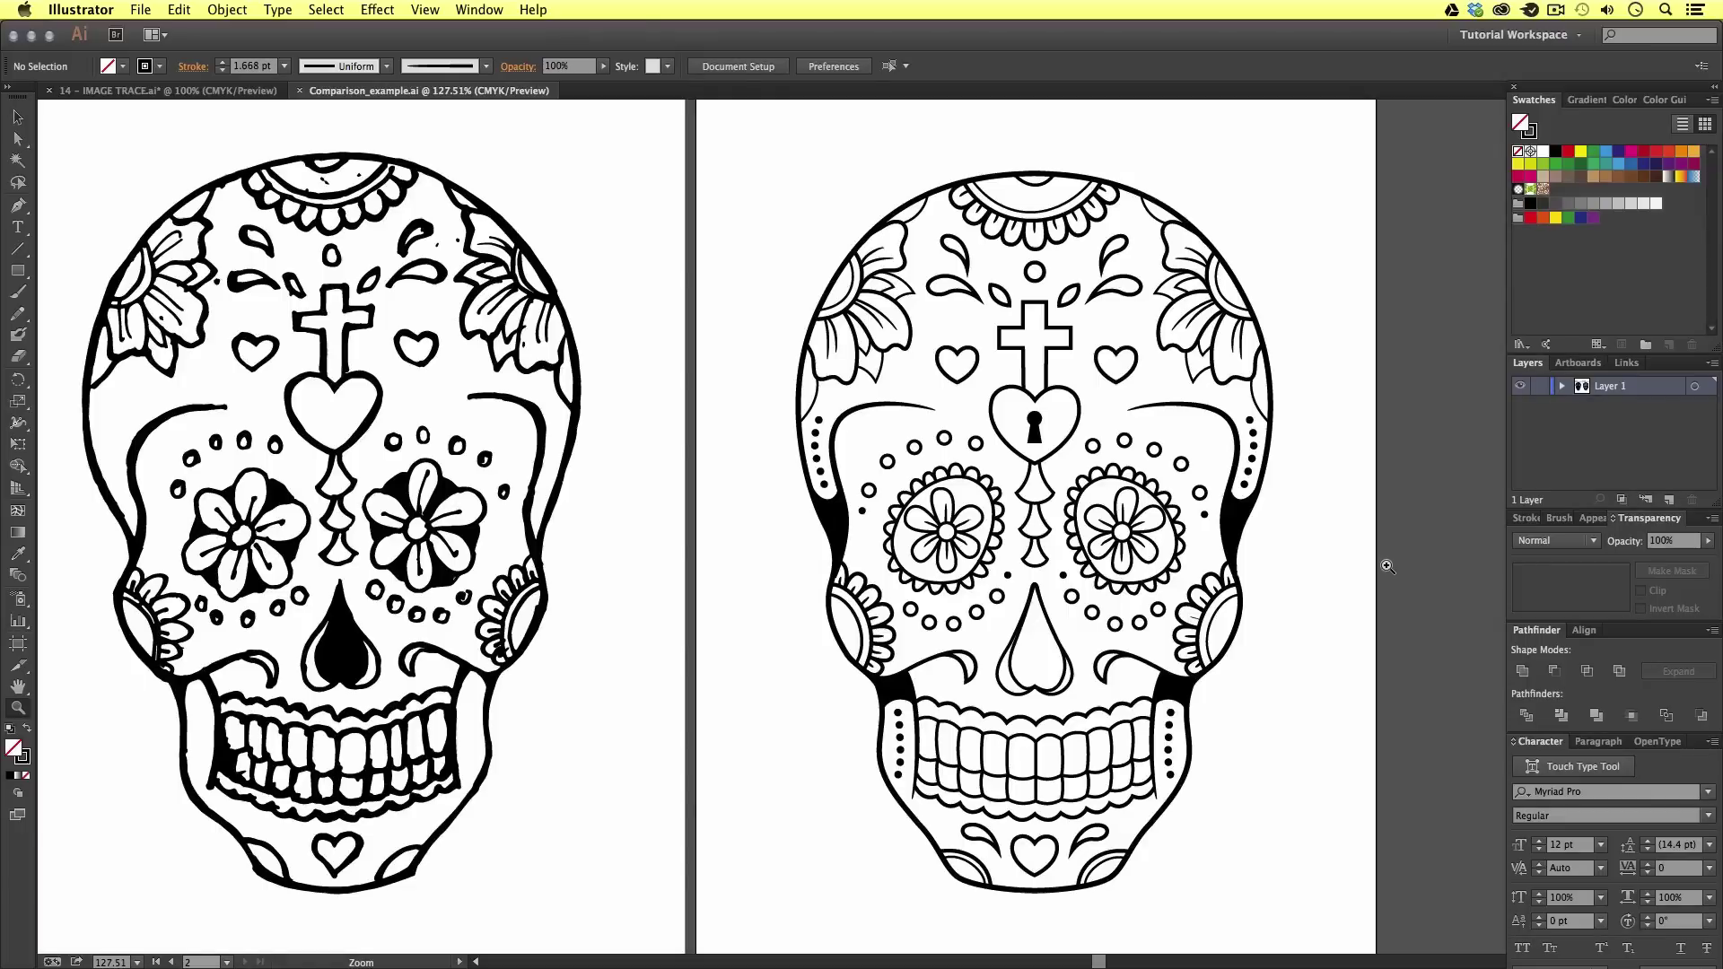
key(v)
key(z)
alt+click(996, 537)
drag(871, 536, 950, 552)
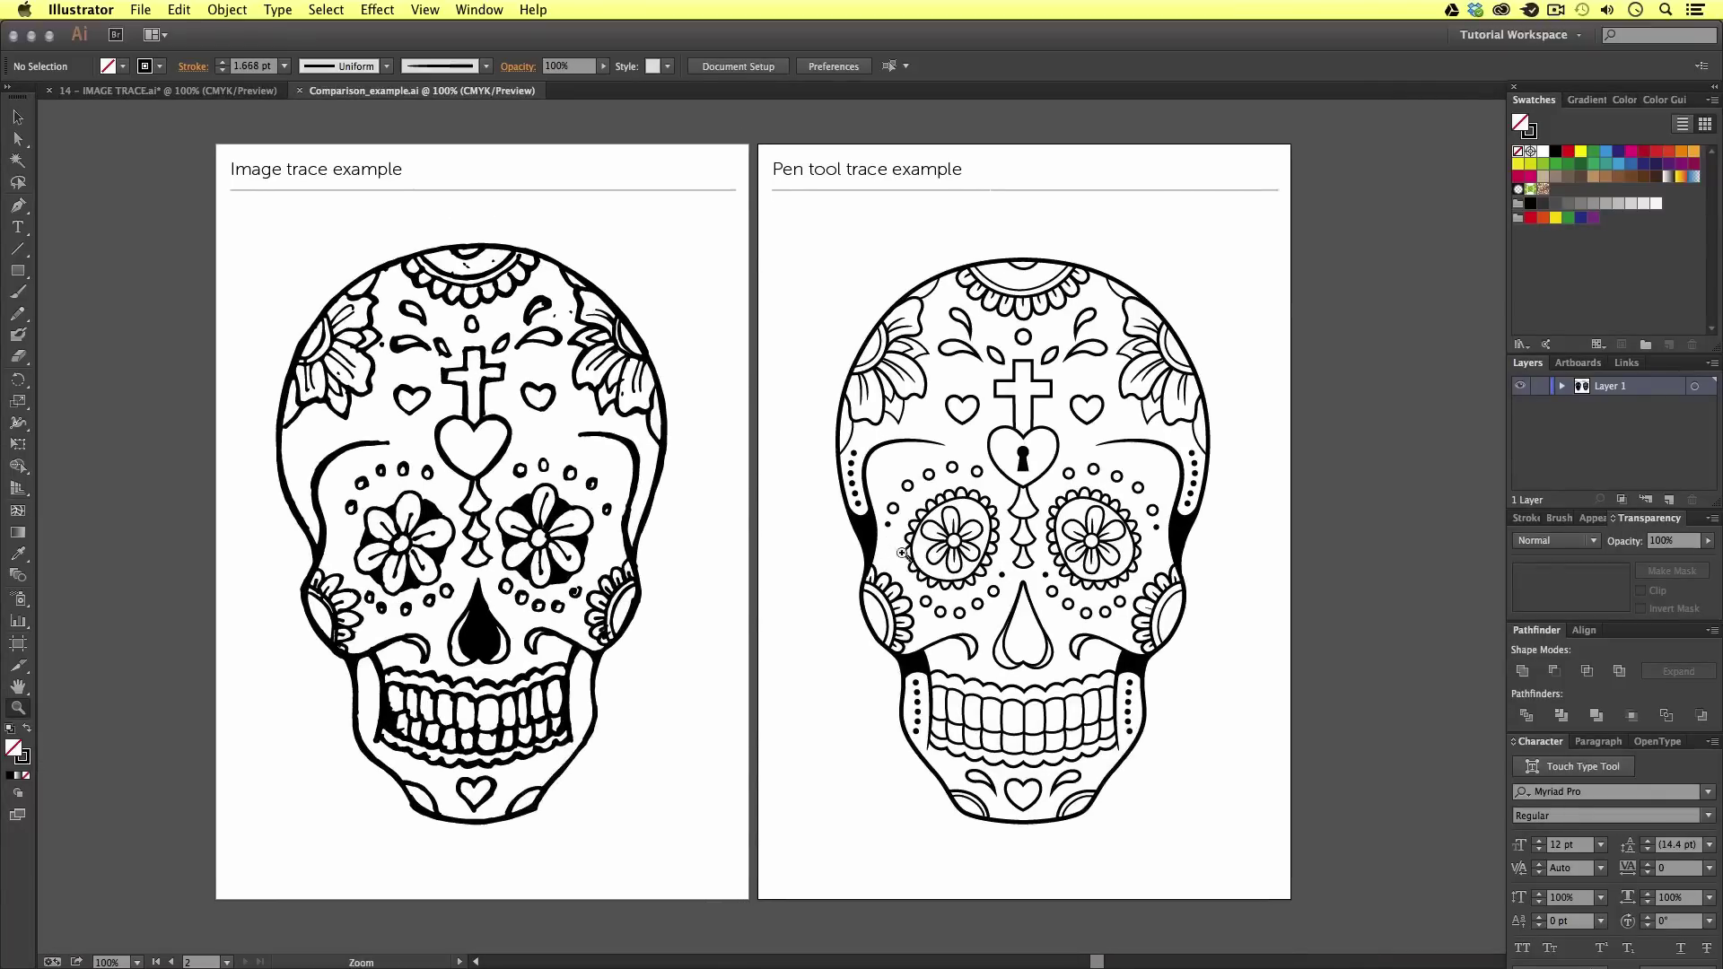
key(v)
click(657, 741)
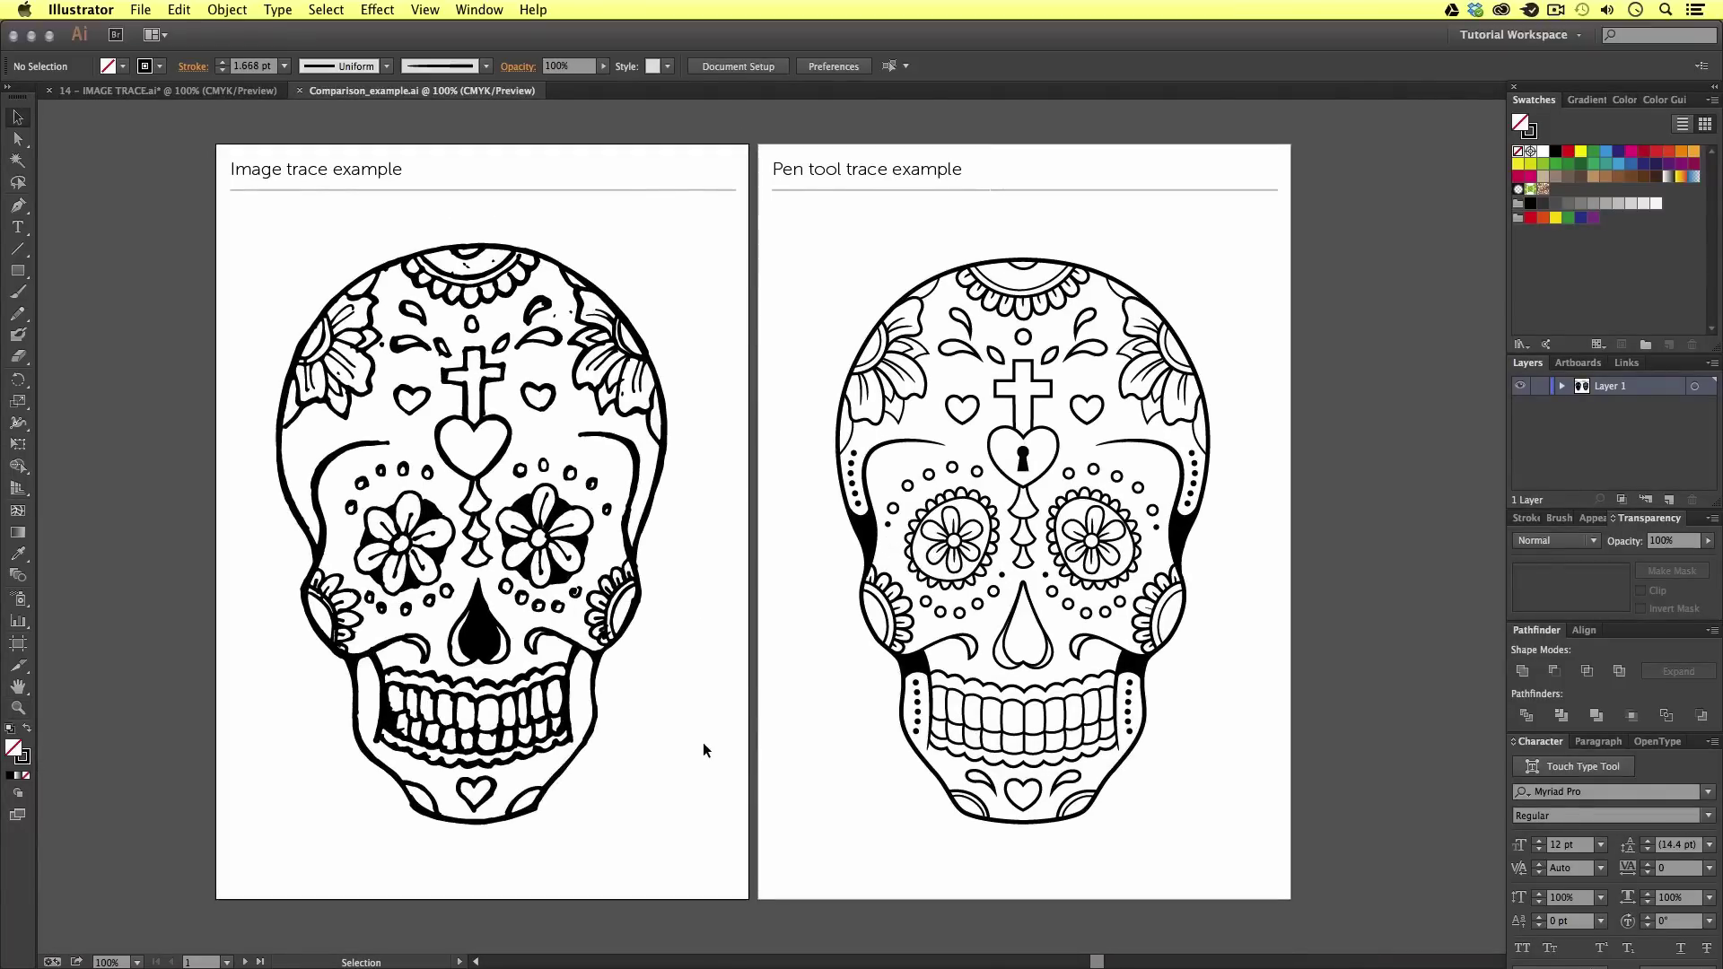